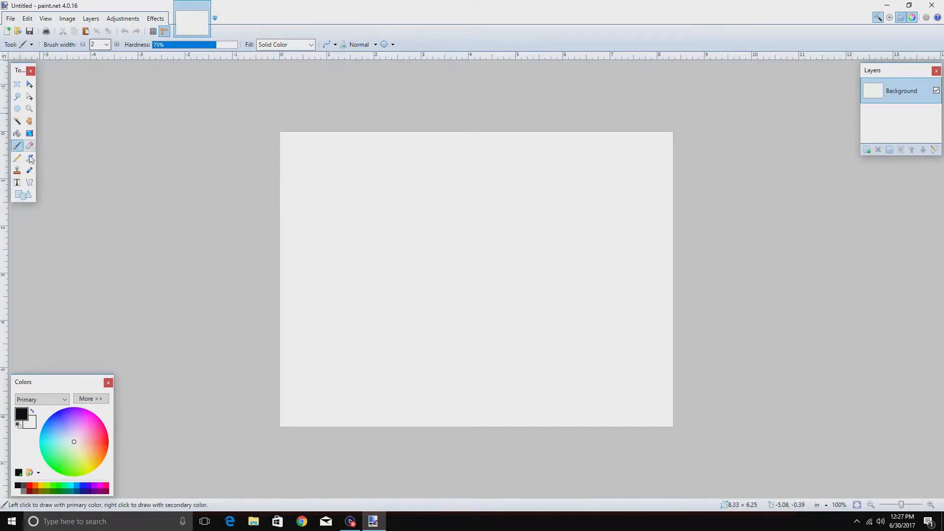
- Draw the custom Oblivion Symbol 02 shape, about 3.2 by 4.6 inches, on the left half of the canvas
{"action": "left_click", "coordinate": [23, 195]}
{"action": "left_click", "coordinate": [80, 44]}
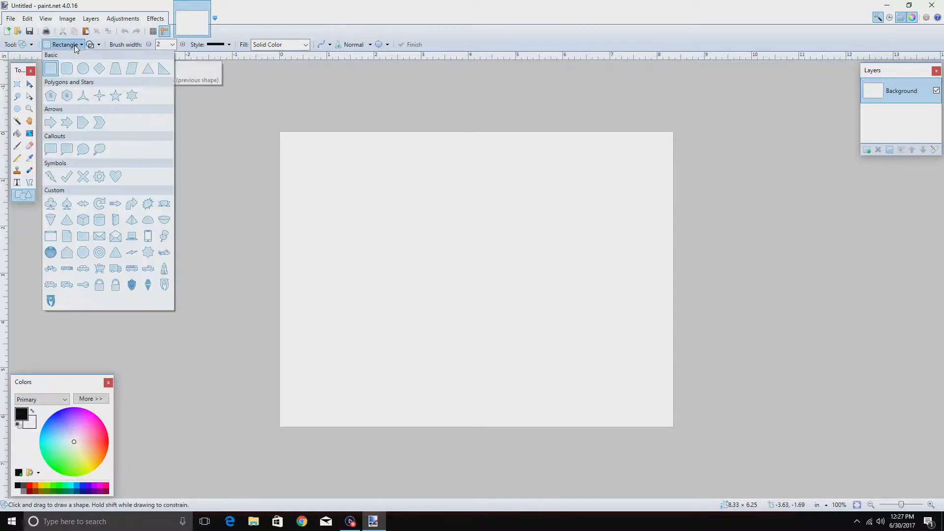
{"action": "left_click", "coordinate": [50, 300]}
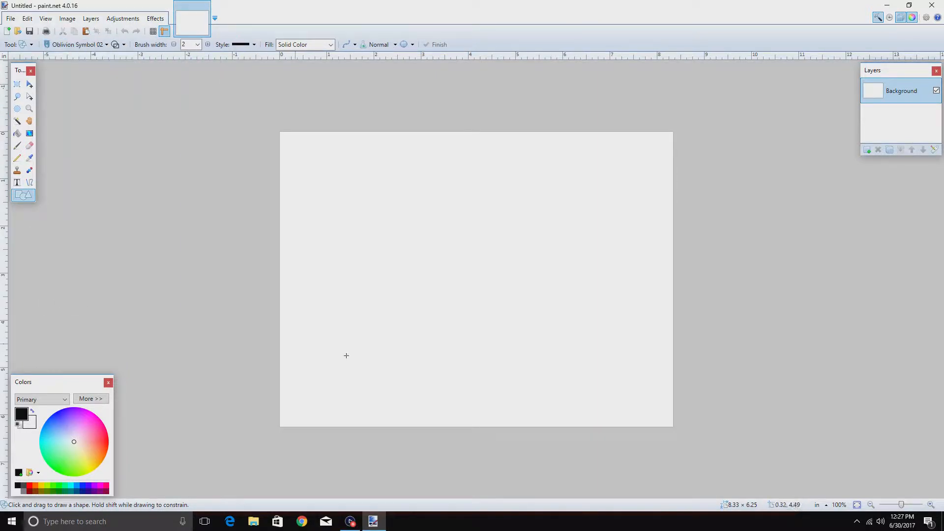
{"action": "left_click_drag", "start_coordinate": [334, 383], "coordinate": [485, 166]}
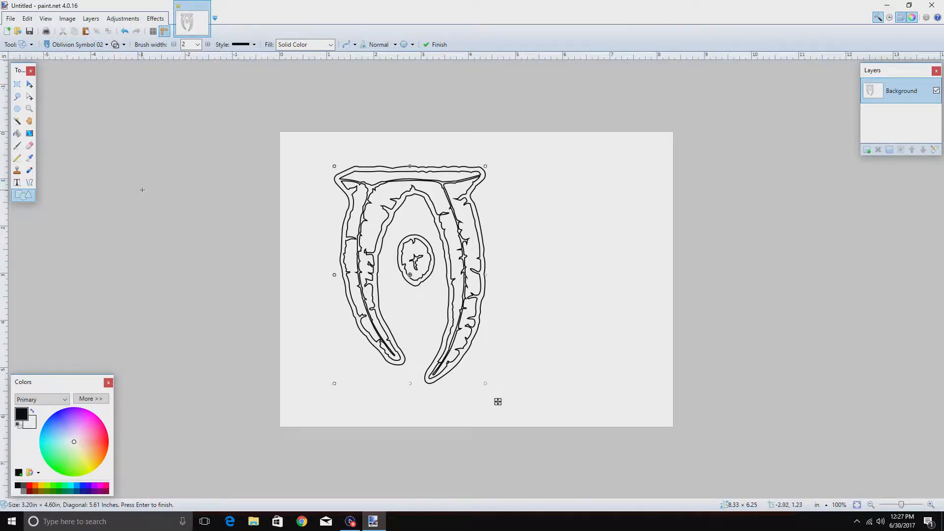
- Change the drawn shape to Hylian Shield OOT, and close paint.net without saving the image
{"action": "left_click", "coordinate": [106, 44]}
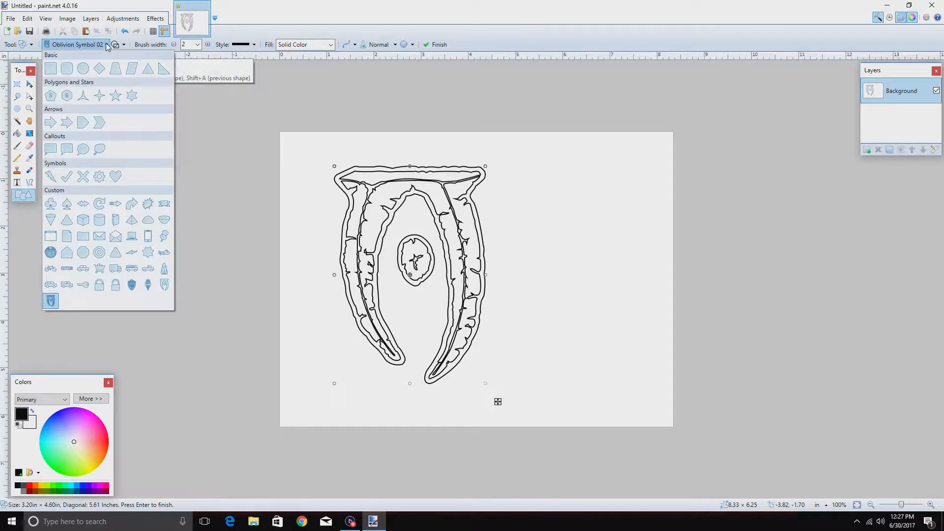
{"action": "left_click", "coordinate": [136, 284]}
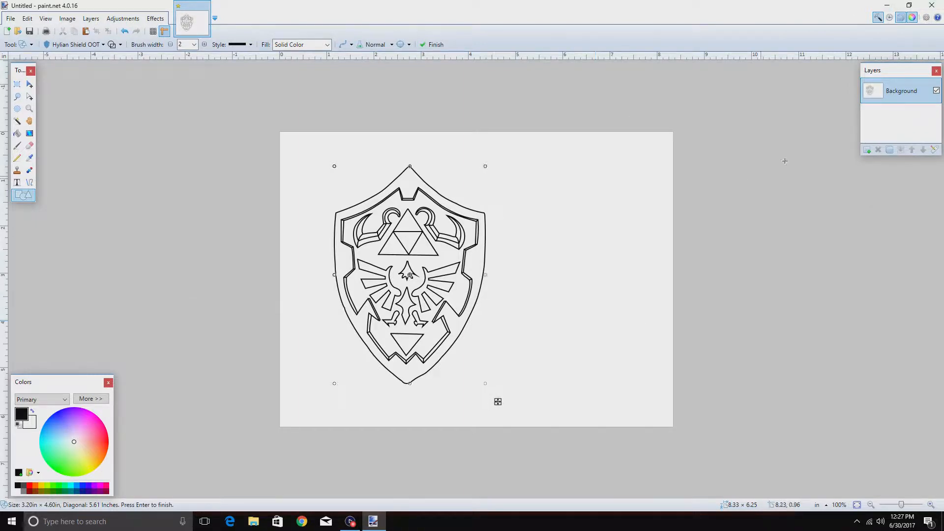
{"action": "left_click", "coordinate": [932, 5]}
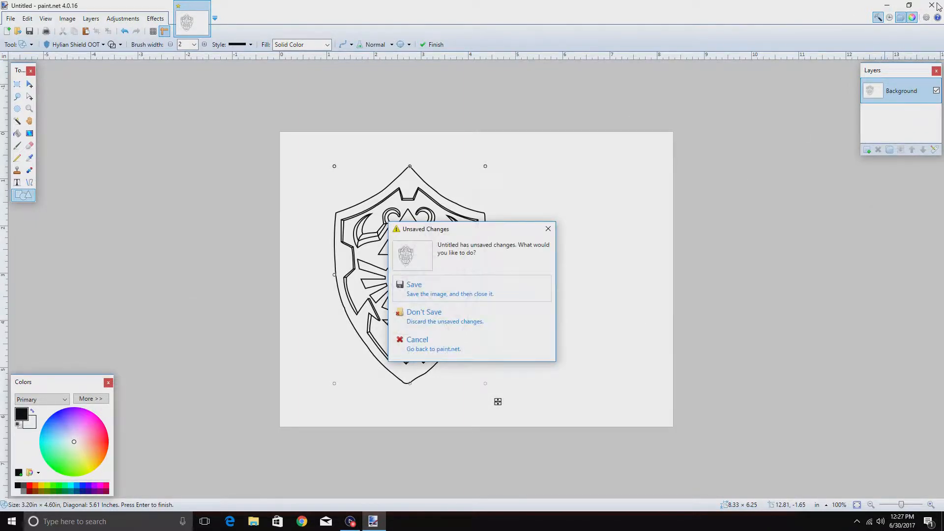
{"action": "left_click", "coordinate": [444, 318]}
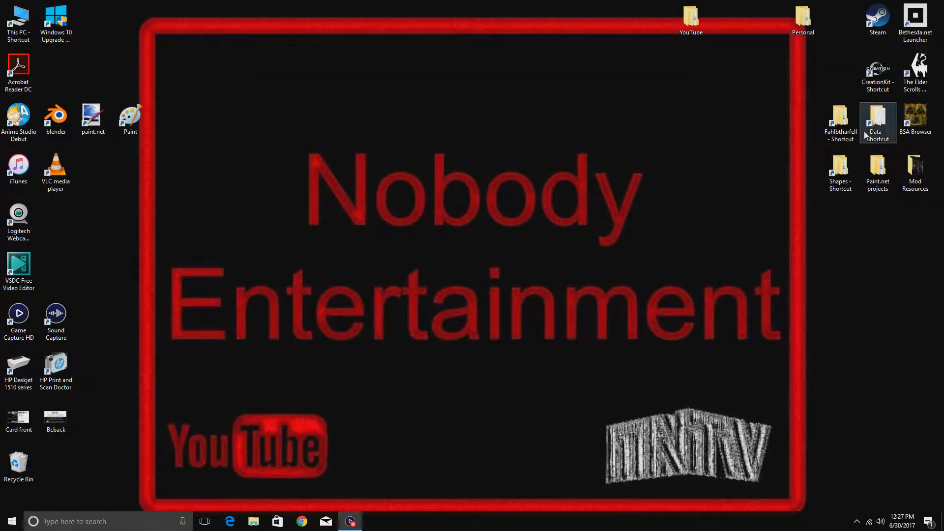
- Look at the "finished plain" picture in the "04. colored in pictures" folder of Paint.net projects
{"action": "left_click", "coordinate": [877, 177]}
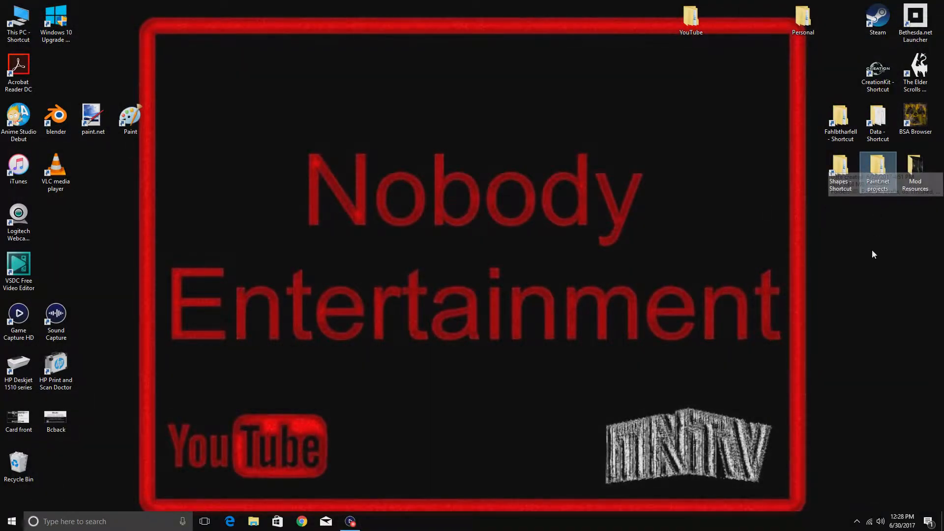
{"action": "double_click", "coordinate": [879, 176]}
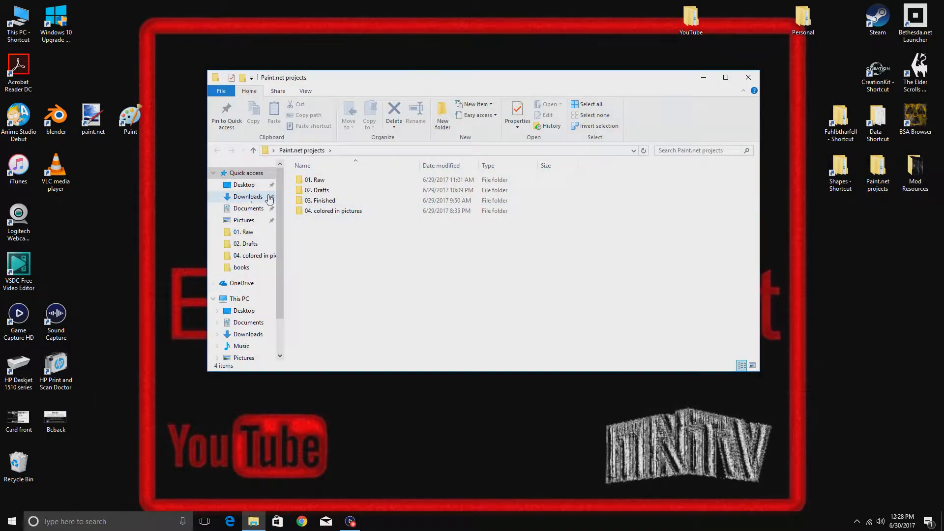
{"action": "double_click", "coordinate": [341, 218]}
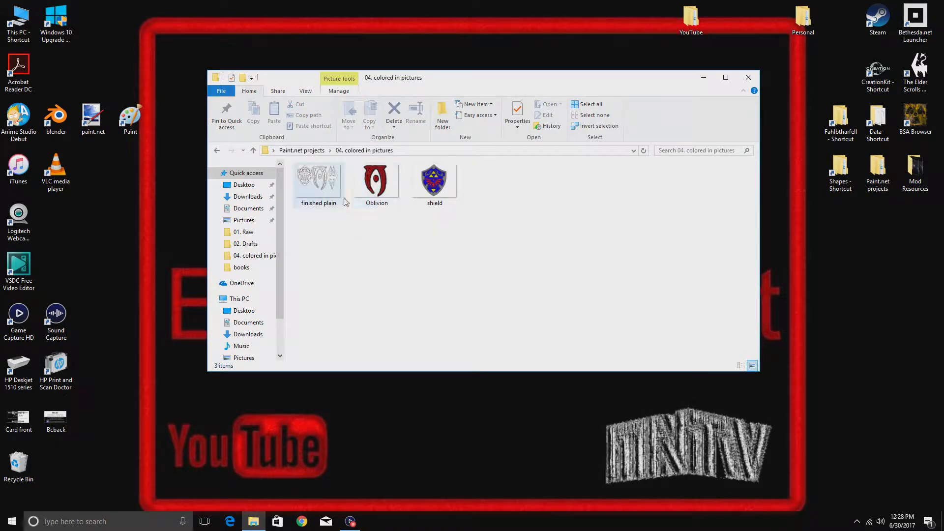
{"action": "double_click", "coordinate": [320, 183]}
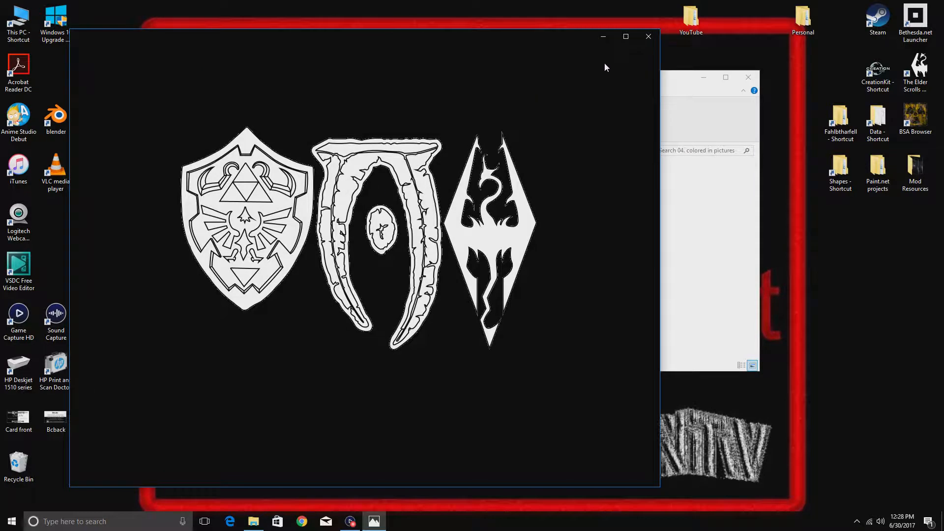
{"action": "left_click", "coordinate": [648, 35]}
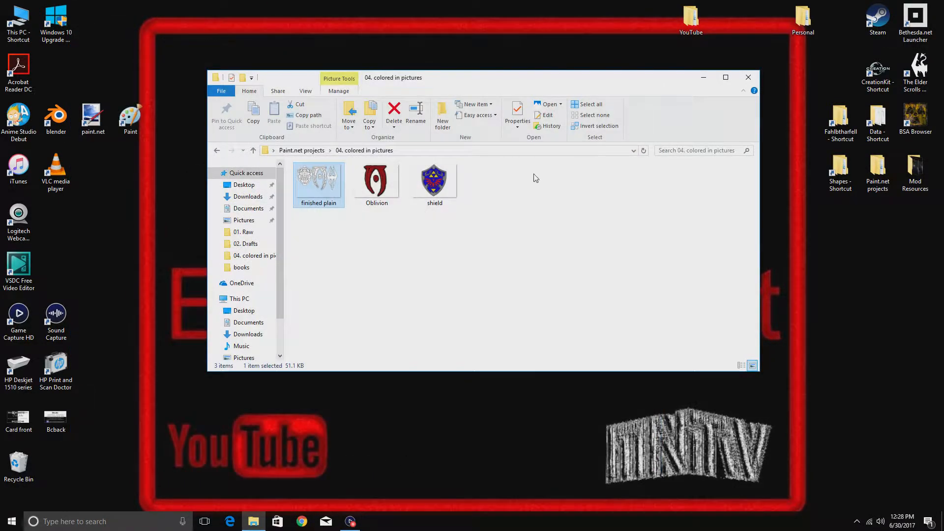
- View the "Oblivion" and "shield" colored pictures, closing each one and then the folder
{"action": "double_click", "coordinate": [372, 184]}
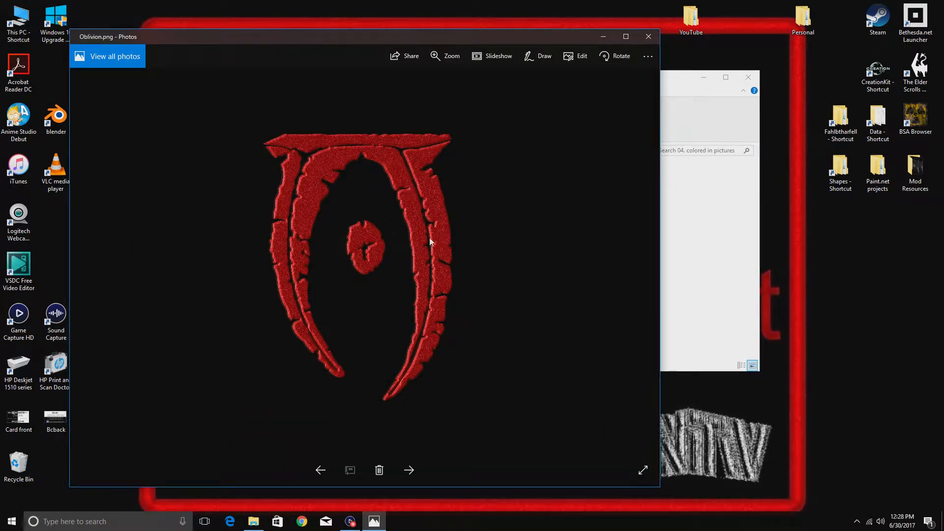
{"action": "left_click", "coordinate": [647, 41]}
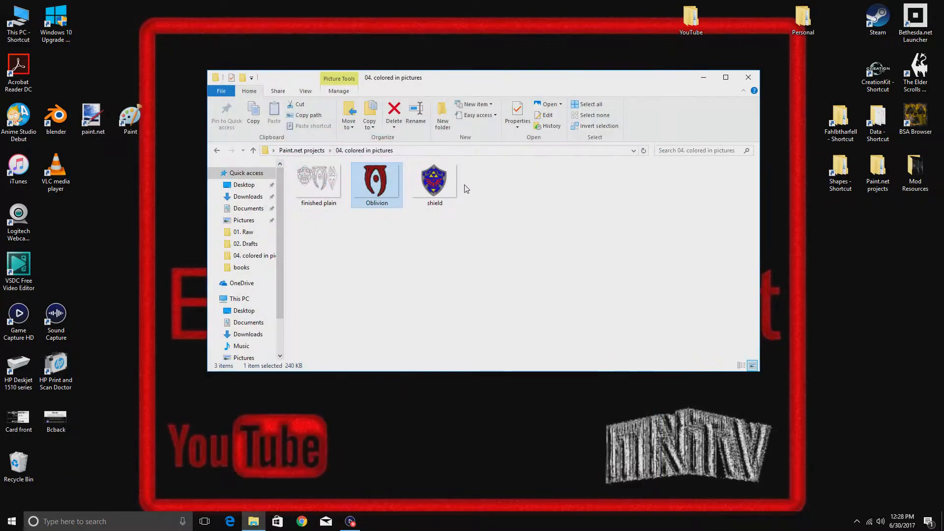
{"action": "double_click", "coordinate": [451, 189]}
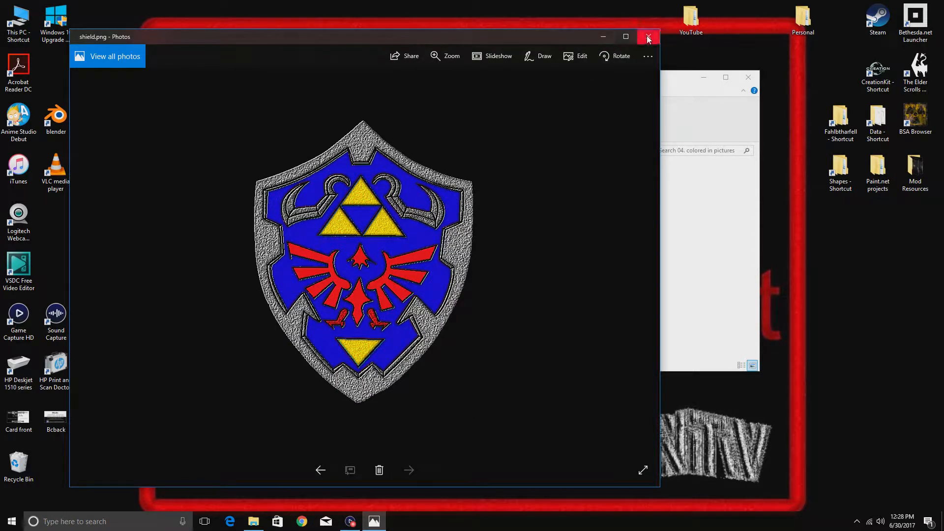
{"action": "left_click", "coordinate": [649, 40]}
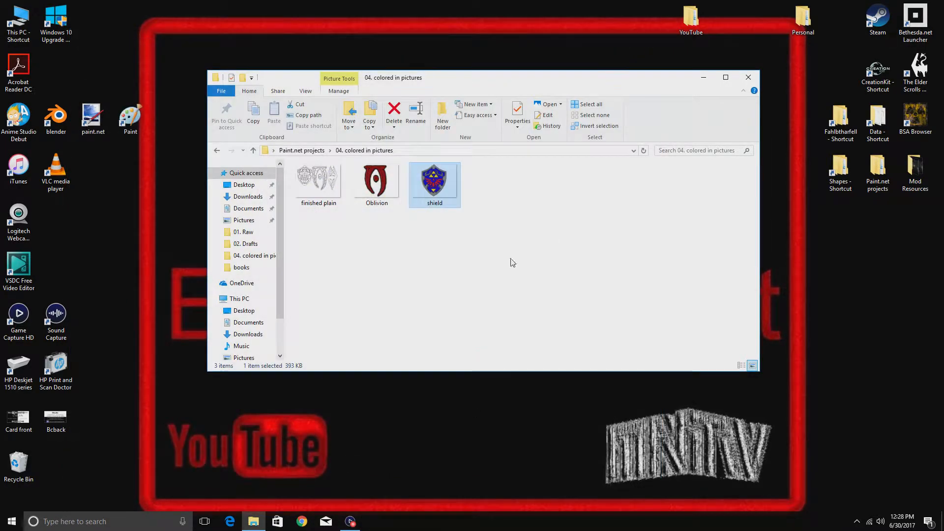
{"action": "left_click", "coordinate": [749, 77]}
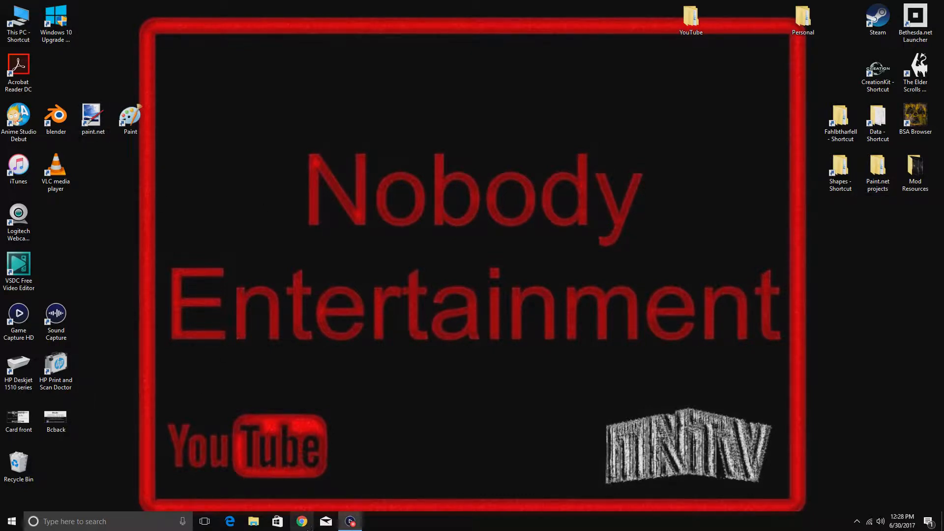
- Switch to Chrome, go to getpaint.net and open the site's Download page
{"action": "left_click", "coordinate": [303, 522]}
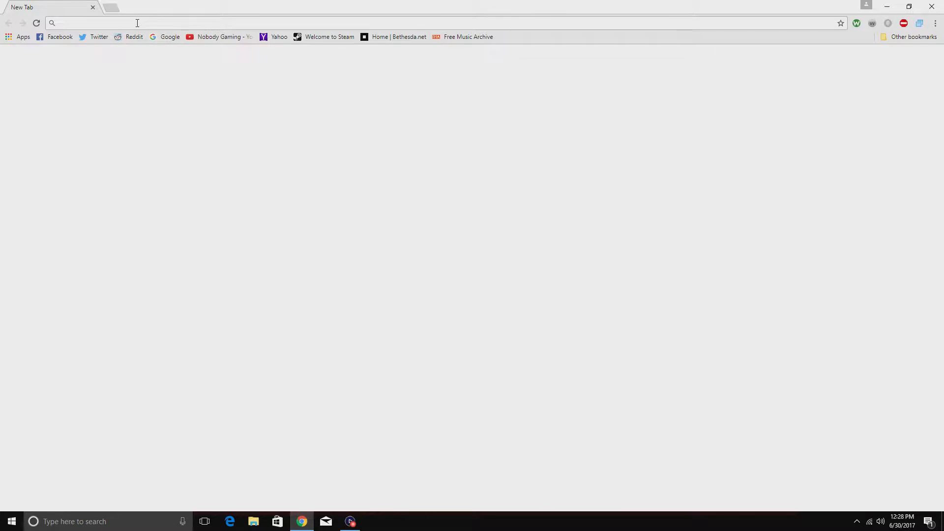
{"action": "type", "text": "get"}
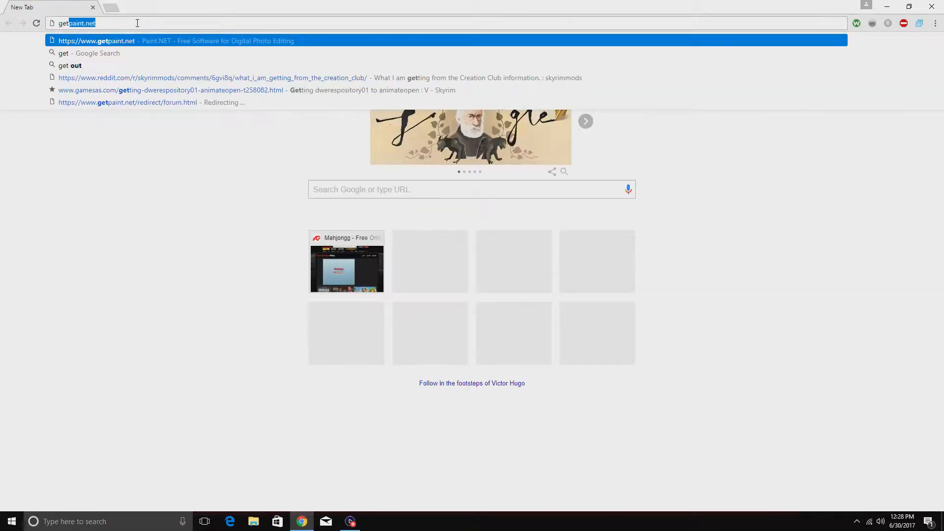
{"action": "type", "text": "paint."}
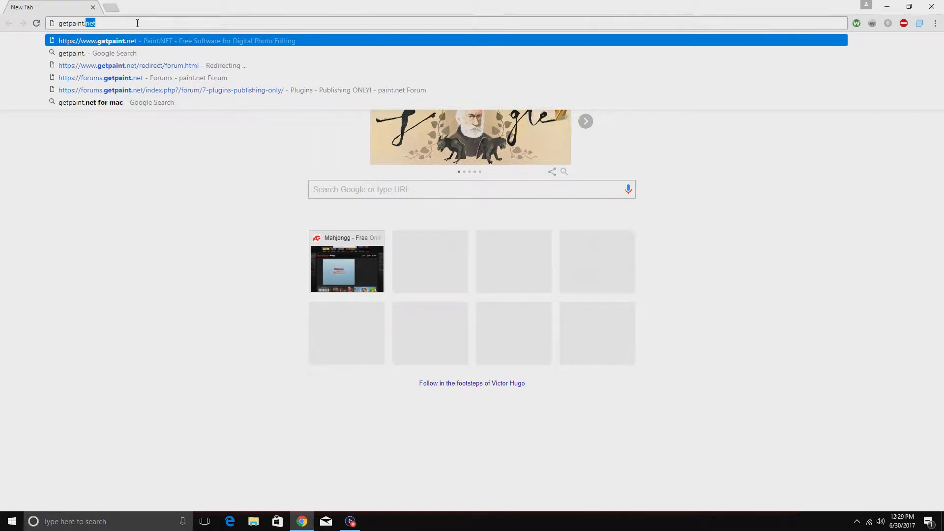
{"action": "type", "text": "net"}
{"action": "key", "text": "Return"}
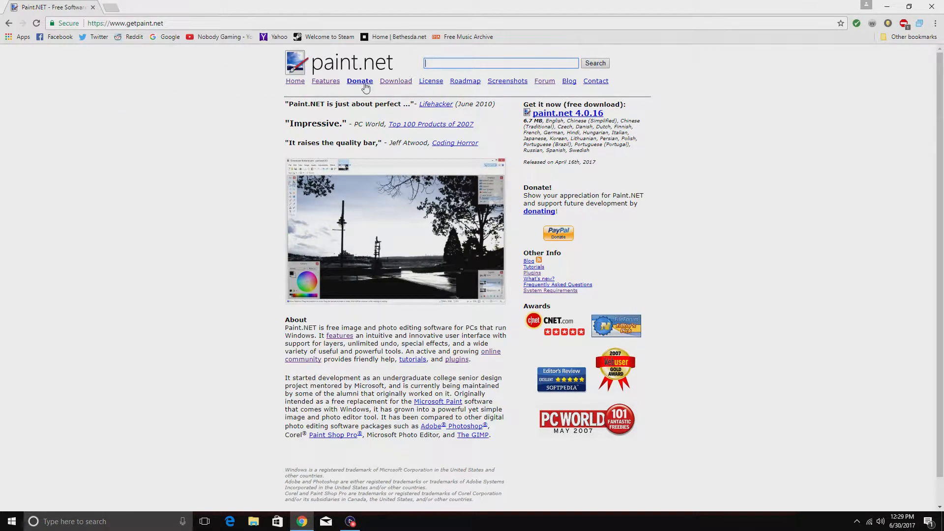
{"action": "left_click", "coordinate": [394, 82]}
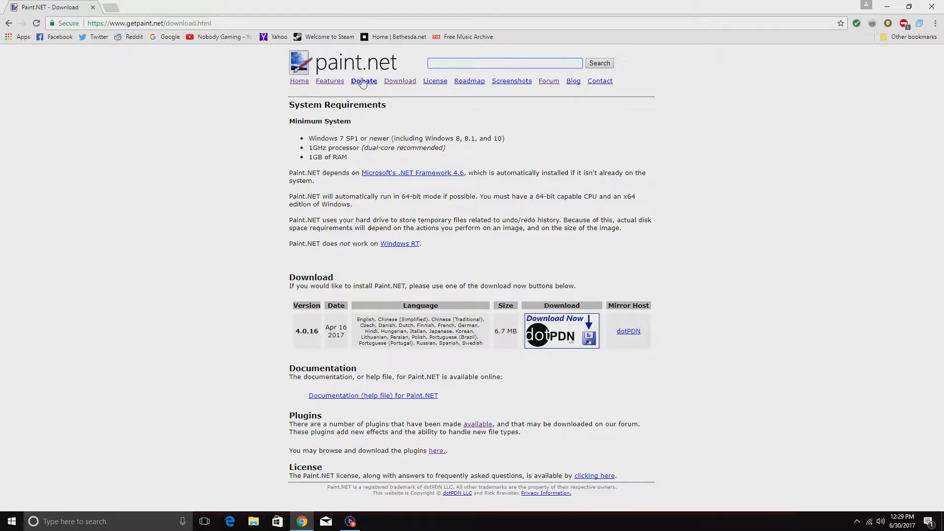
- Open the paint.net Forum from the site, trusting its popup request
{"action": "left_click", "coordinate": [549, 82]}
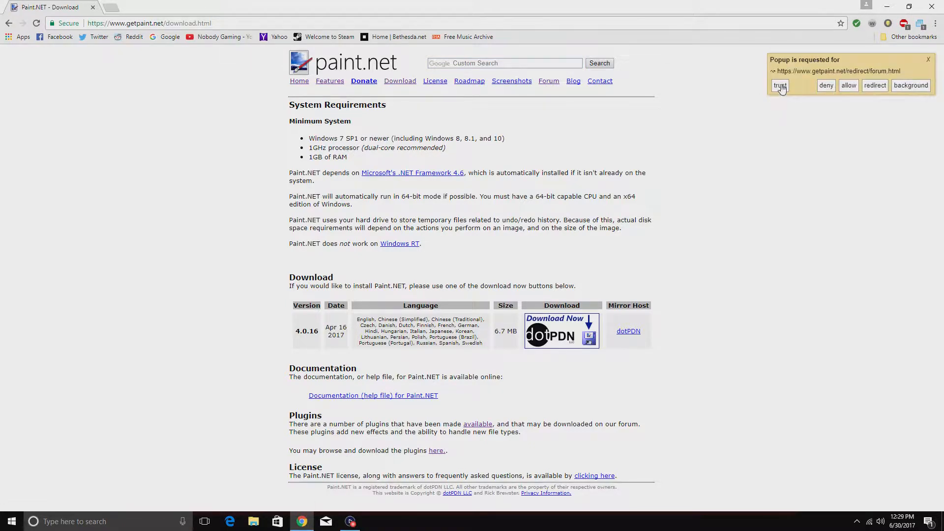
{"action": "left_click", "coordinate": [781, 86]}
{"action": "left_click", "coordinate": [551, 80]}
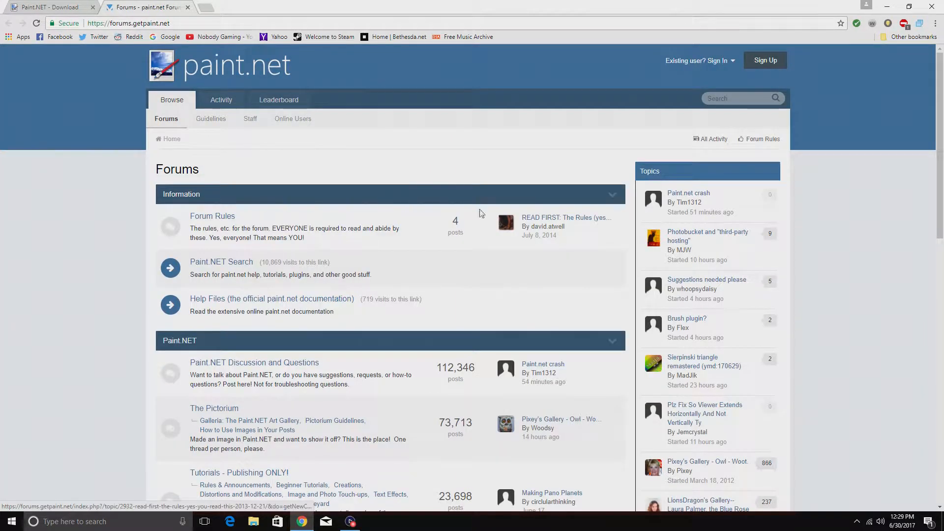
- Go to the Shapes subforum within the "Plugins - Publishing ONLY!" forum
{"action": "scroll", "coordinate": [373, 244], "scroll_direction": "down", "scroll_amount": 5}
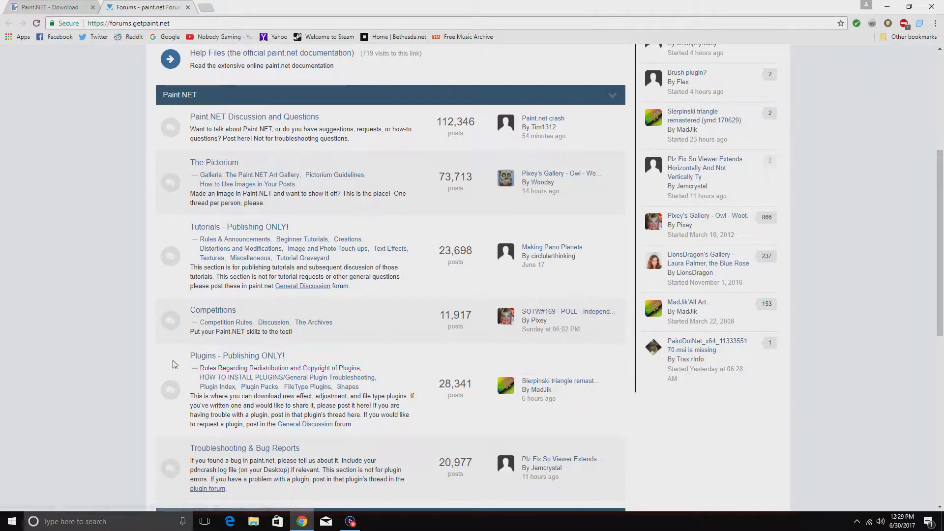
{"action": "left_click", "coordinate": [238, 358]}
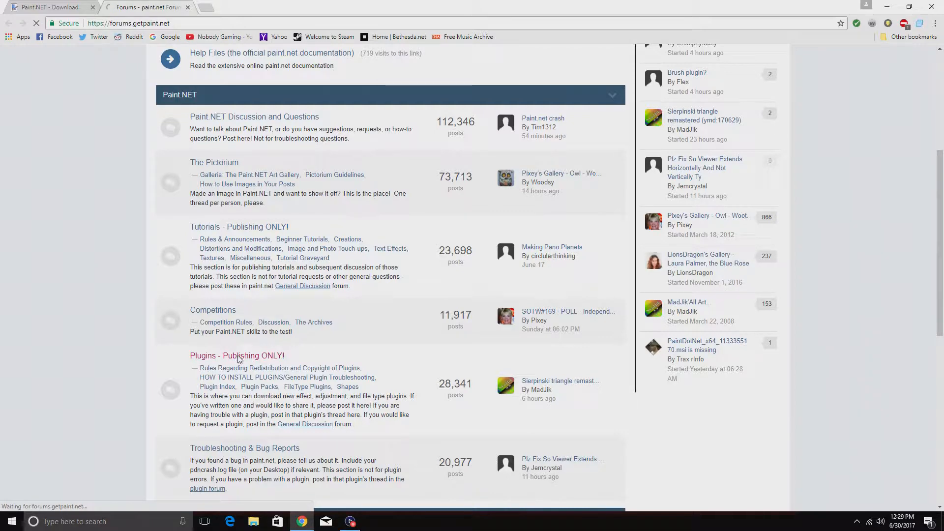
{"action": "scroll", "coordinate": [296, 238], "scroll_direction": "down", "scroll_amount": 2}
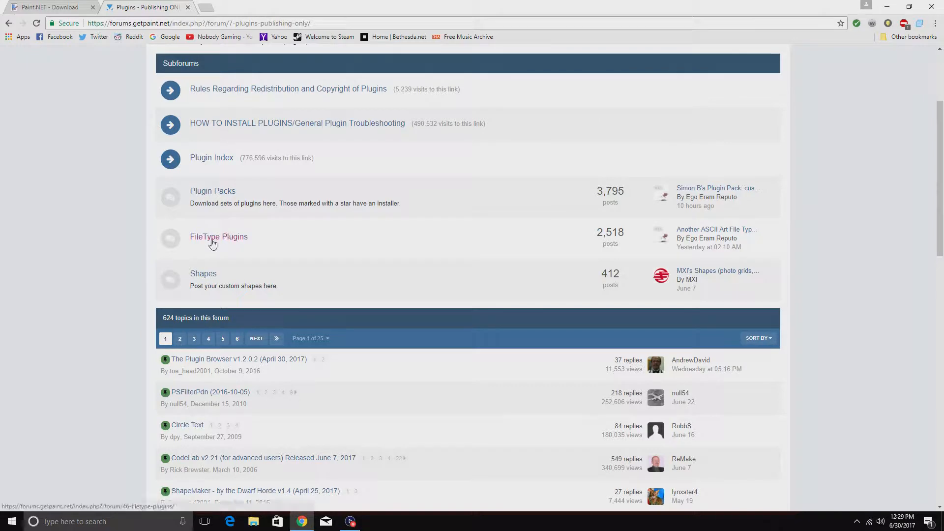
{"action": "left_click", "coordinate": [208, 276]}
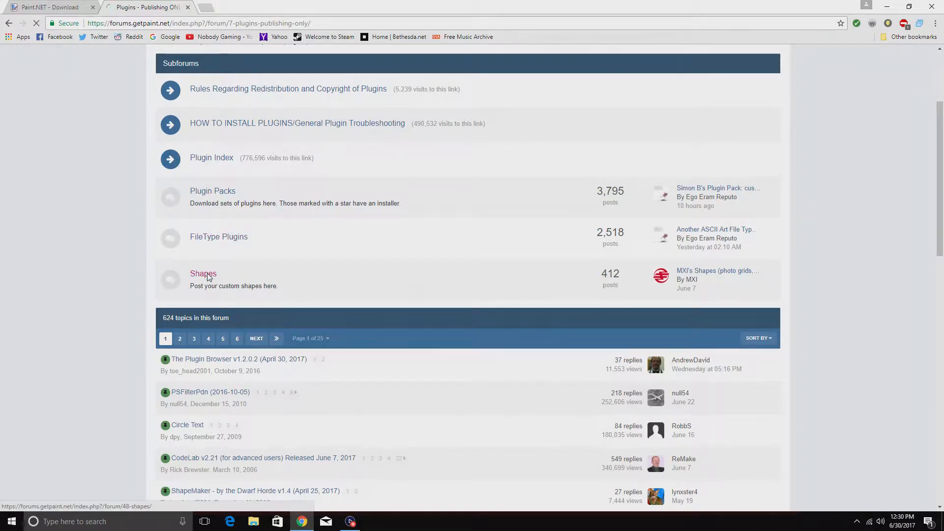
- Browse the Shapes topics and open "Start Here (Shapes forum rules and information)"
{"action": "scroll", "coordinate": [399, 192], "scroll_direction": "down", "scroll_amount": 5}
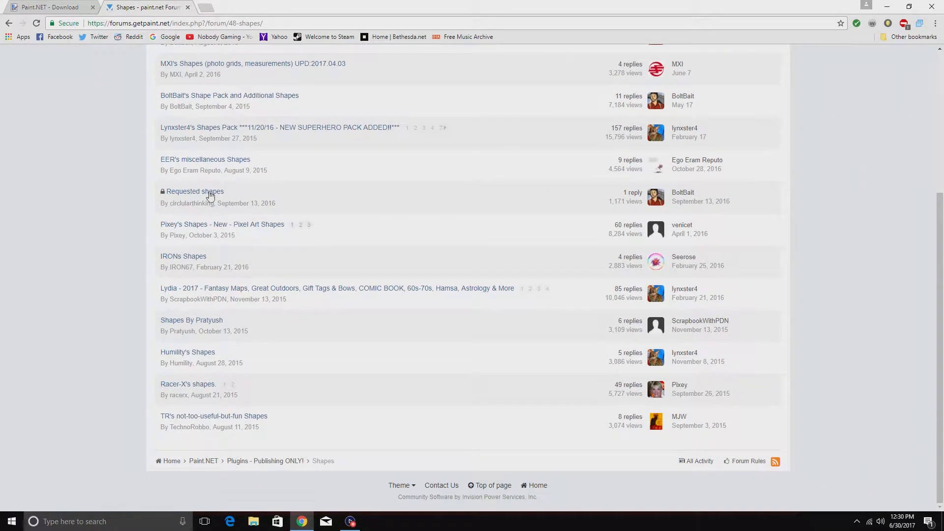
{"action": "scroll", "coordinate": [210, 196], "scroll_direction": "up", "scroll_amount": 2}
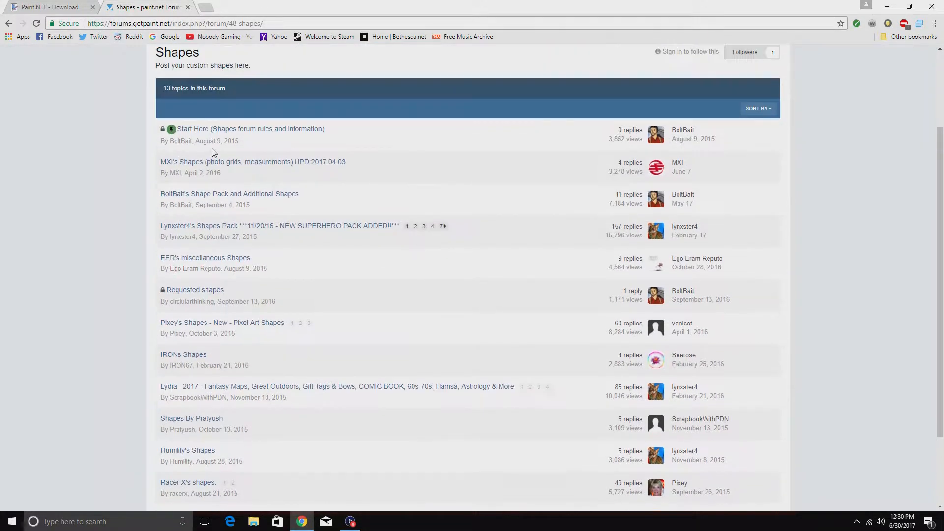
{"action": "left_click", "coordinate": [245, 130]}
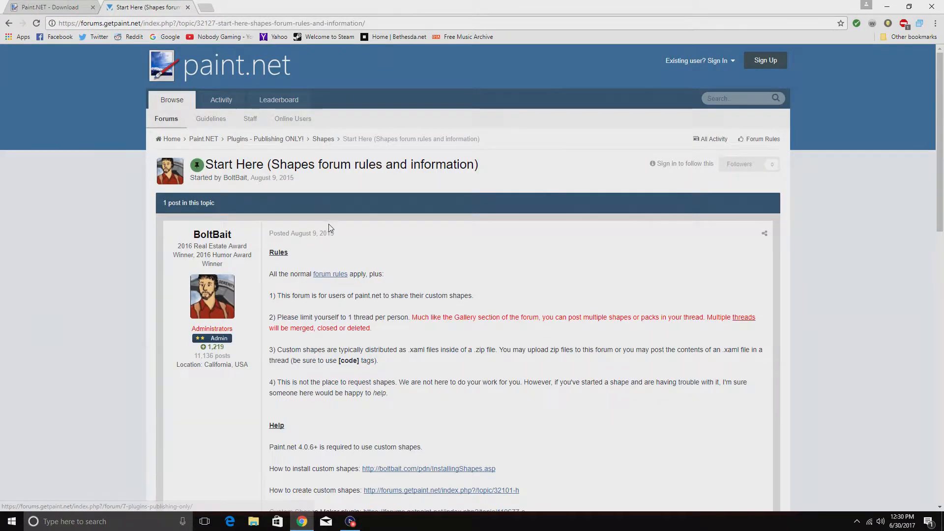
- Open the linked tutorial on how to create custom shapes, and follow its "Shape Maker" link for the easy way
{"action": "scroll", "coordinate": [328, 223], "scroll_direction": "down", "scroll_amount": 2}
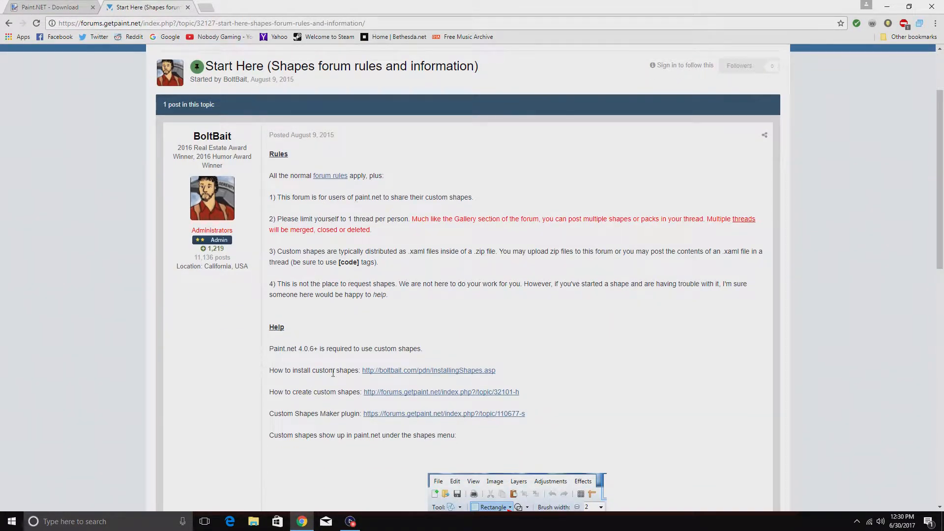
{"action": "left_click", "coordinate": [426, 393]}
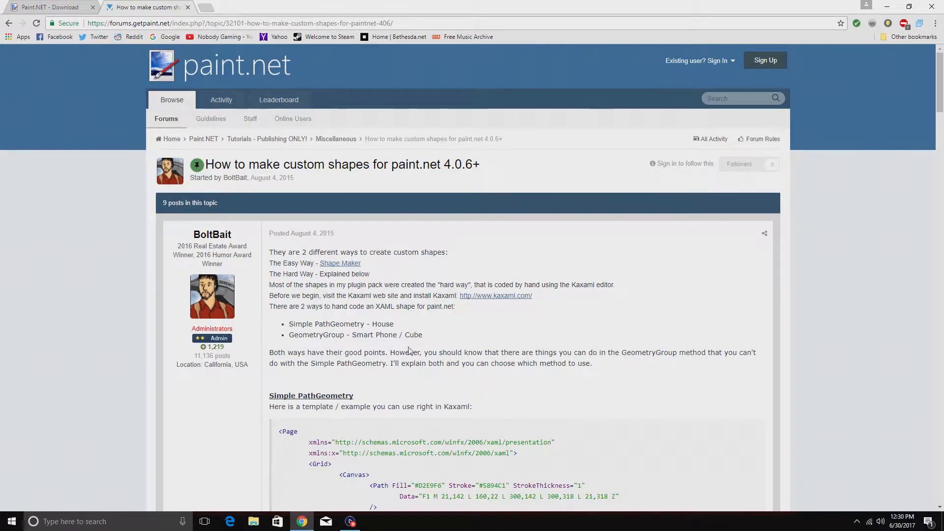
{"action": "scroll", "coordinate": [409, 351], "scroll_direction": "down", "scroll_amount": 2}
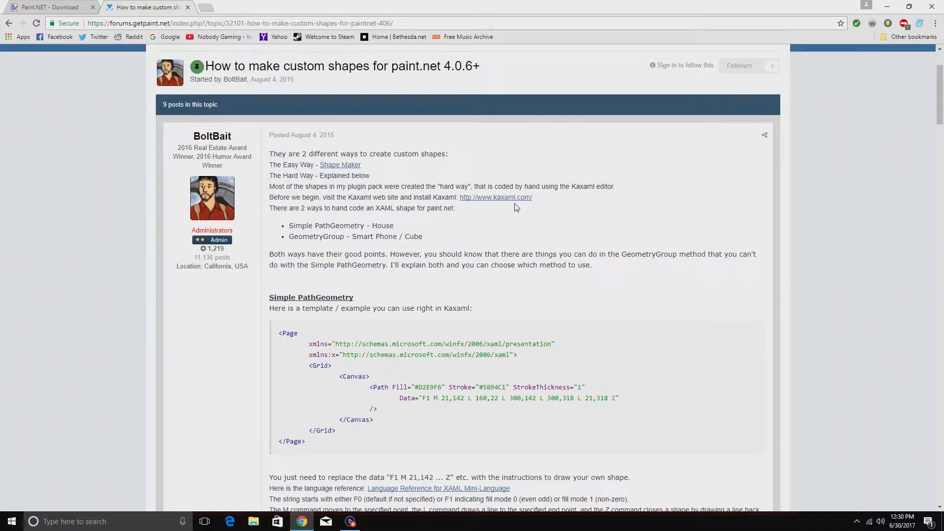
{"action": "left_click", "coordinate": [347, 169]}
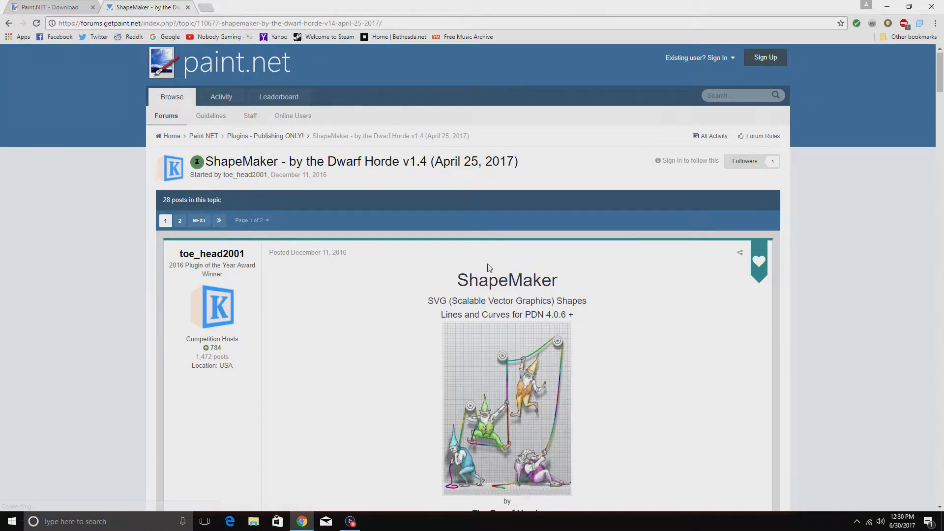
- Read through the ShapeMaker topic down to its installer download, and open the linked Video Tutorials page
{"action": "scroll", "coordinate": [364, 205], "scroll_direction": "down", "scroll_amount": 12}
{"action": "scroll", "coordinate": [366, 207], "scroll_direction": "up", "scroll_amount": 7}
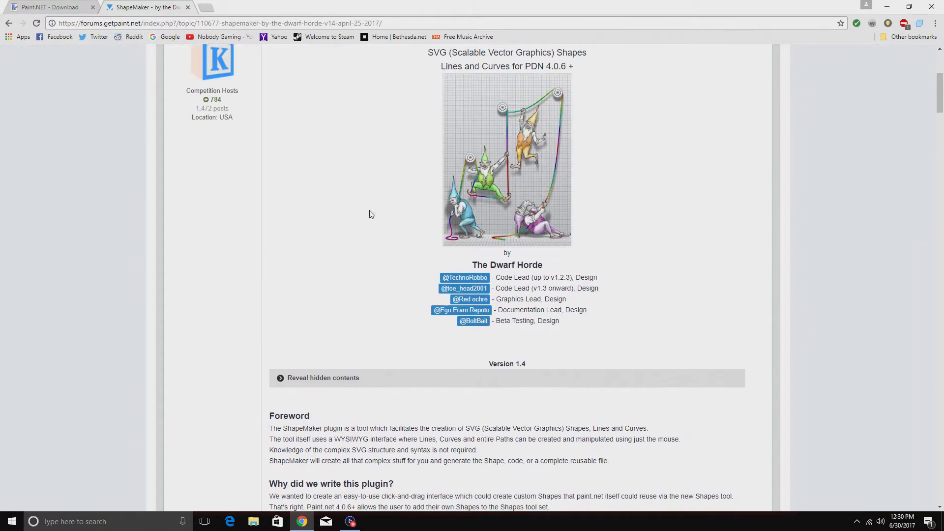
{"action": "scroll", "coordinate": [369, 211], "scroll_direction": "down", "scroll_amount": 5}
{"action": "scroll", "coordinate": [378, 221], "scroll_direction": "down", "scroll_amount": 2}
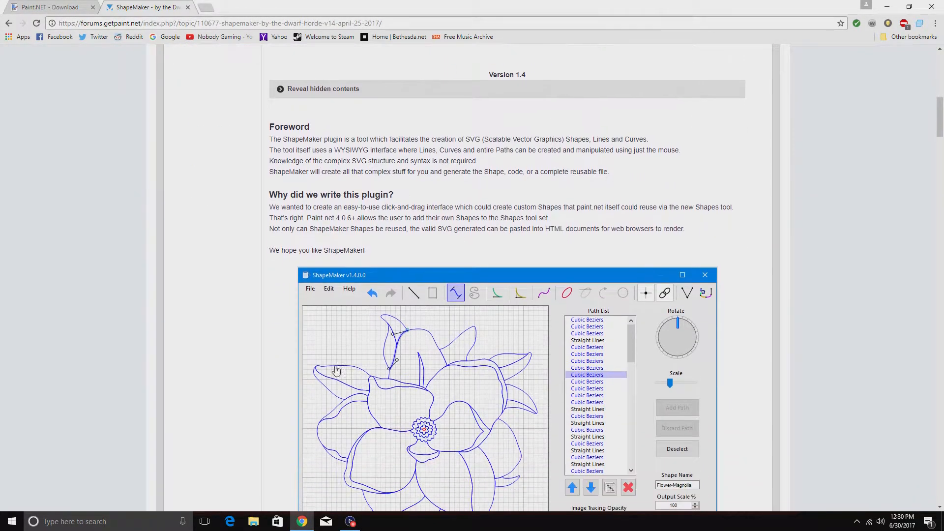
{"action": "scroll", "coordinate": [365, 485], "scroll_direction": "down", "scroll_amount": 7}
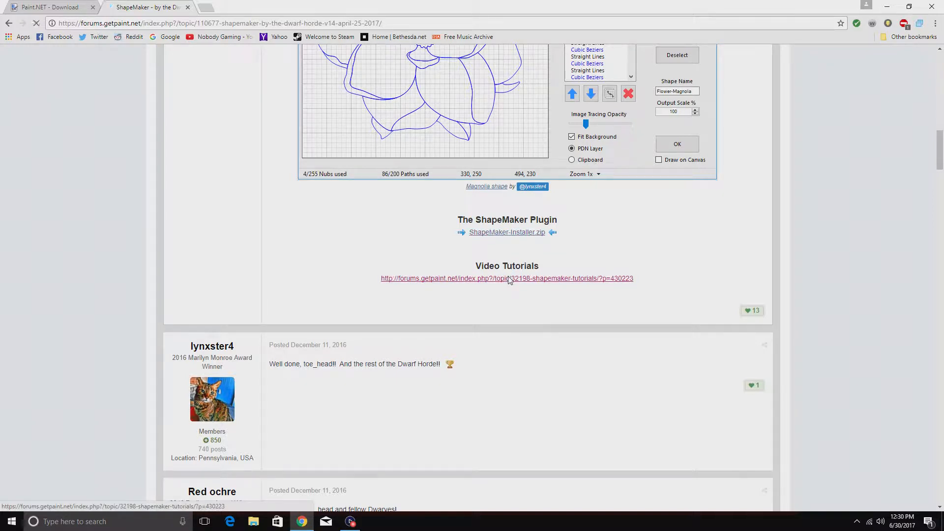
{"action": "left_click", "coordinate": [509, 279]}
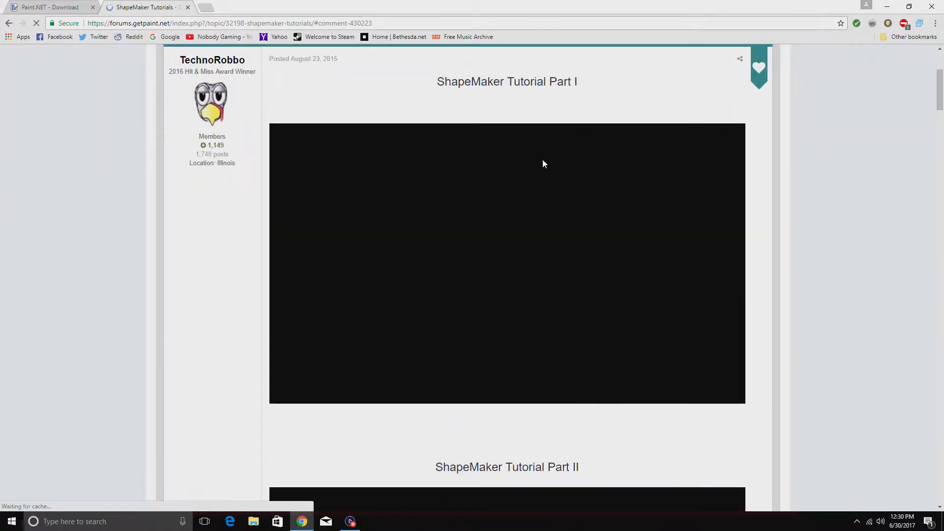
- Look over the ShapeMaker Tutorial Part I and Part II videos in the tutorials topic
{"action": "scroll", "coordinate": [481, 232], "scroll_direction": "down", "scroll_amount": 4}
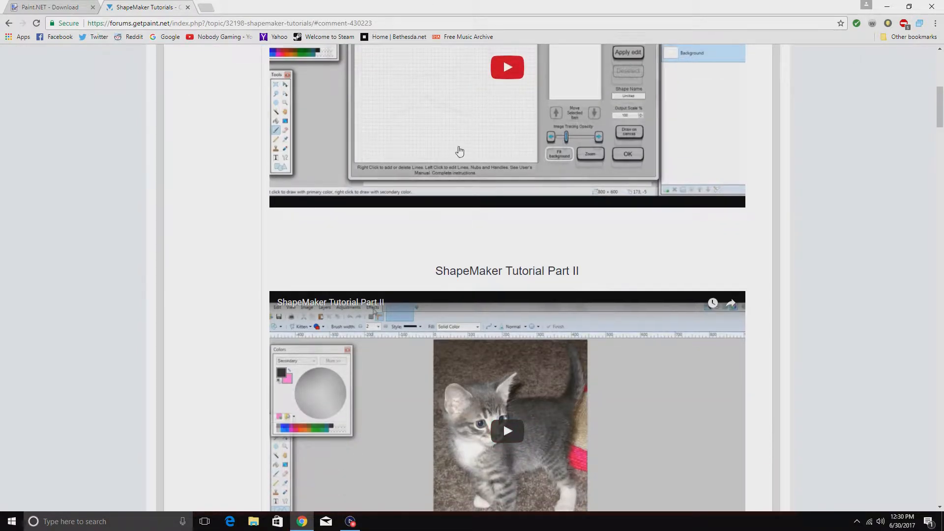
{"action": "scroll", "coordinate": [459, 149], "scroll_direction": "up", "scroll_amount": 3}
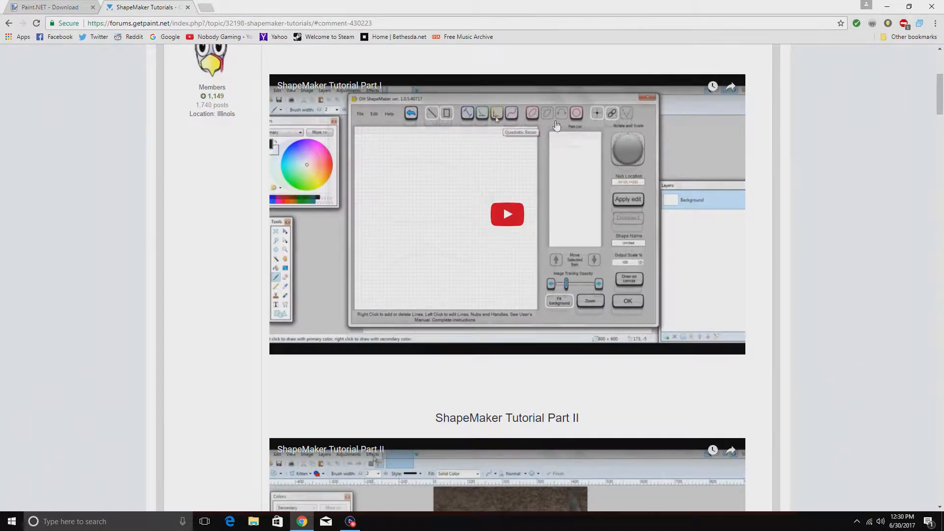
{"action": "scroll", "coordinate": [557, 126], "scroll_direction": "down", "scroll_amount": 6}
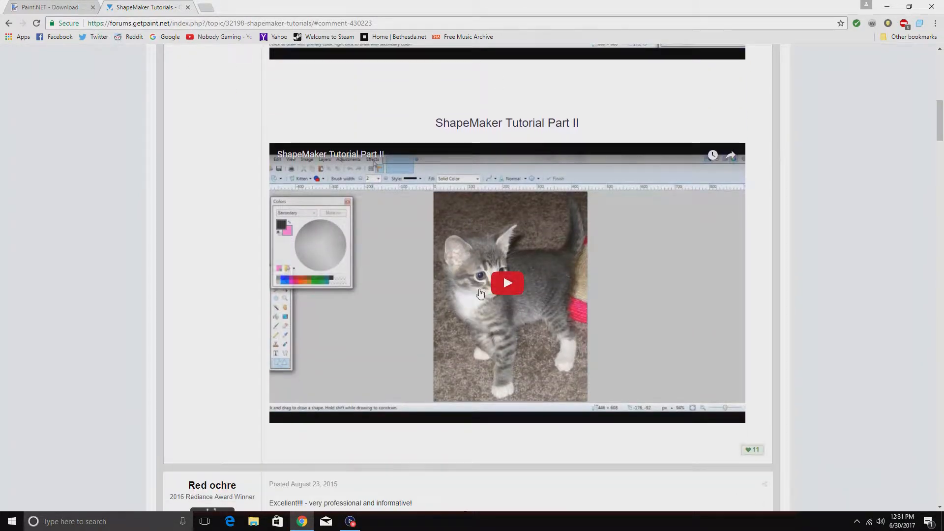
{"action": "scroll", "coordinate": [422, 326], "scroll_direction": "up", "scroll_amount": 10}
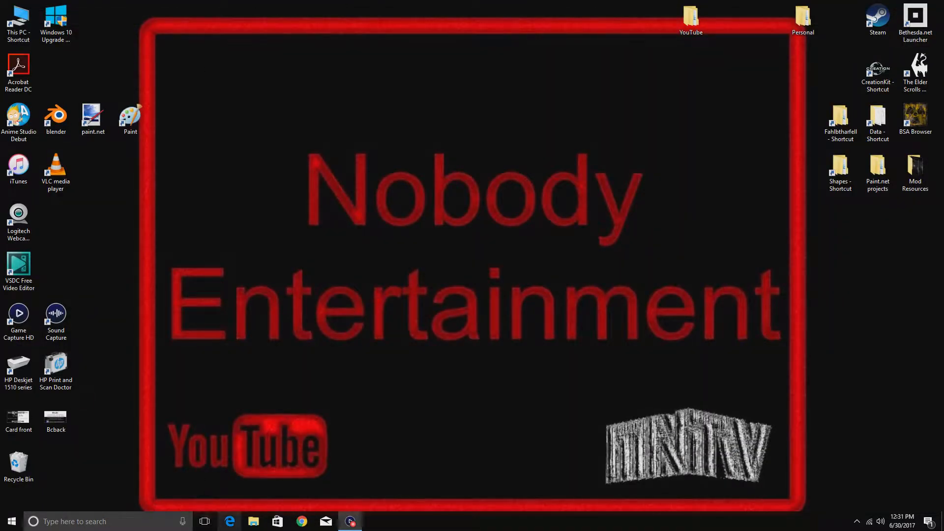
- In File Explorer, check the extracted ShapeMaker-Installer folder in Downloads for the ShapeMaker application, and close the window
{"action": "left_click", "coordinate": [254, 521]}
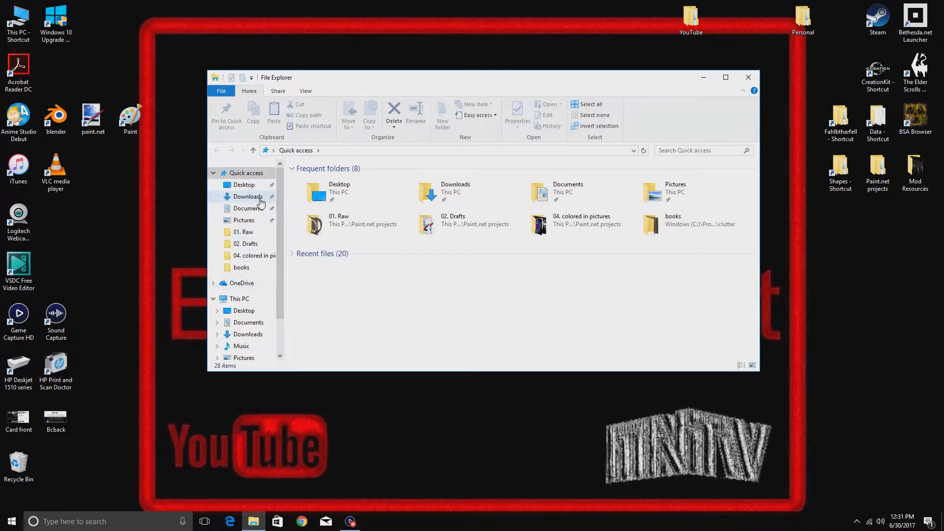
{"action": "left_click", "coordinate": [247, 197]}
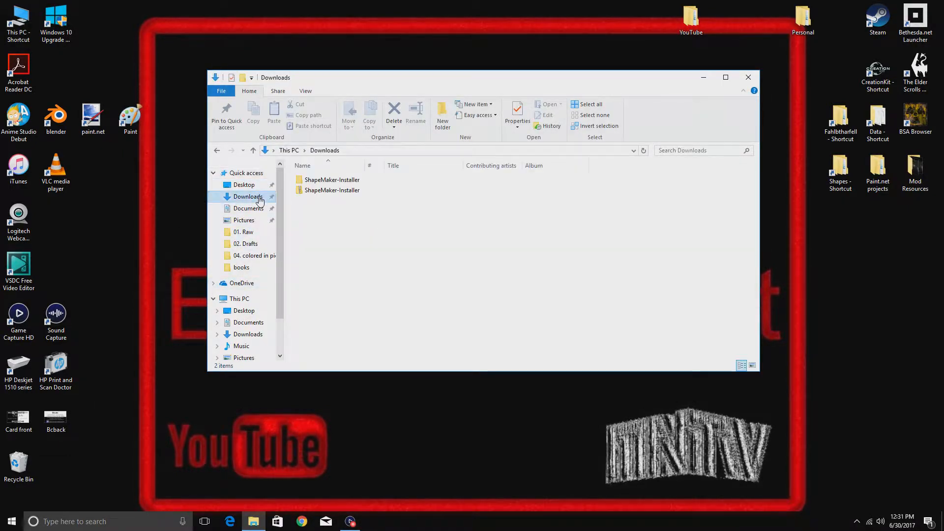
{"action": "double_click", "coordinate": [329, 181]}
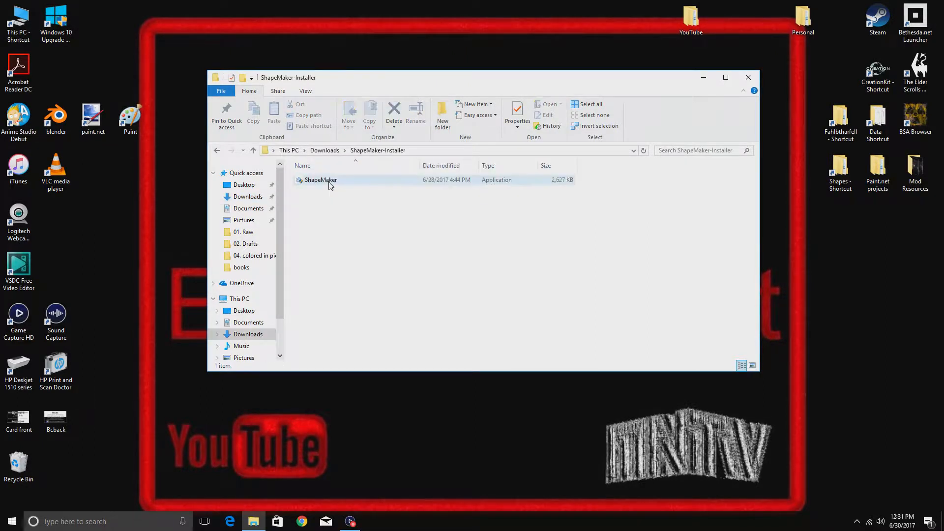
{"action": "left_click", "coordinate": [748, 78]}
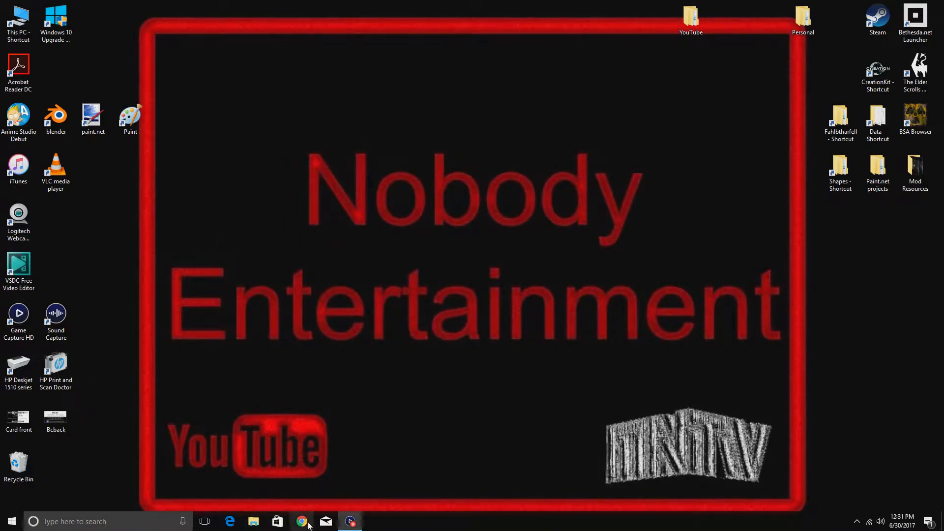
- In File Explorer, go to the paint.net folder under Program Files on the Windows (C:) drive
{"action": "left_click", "coordinate": [253, 522]}
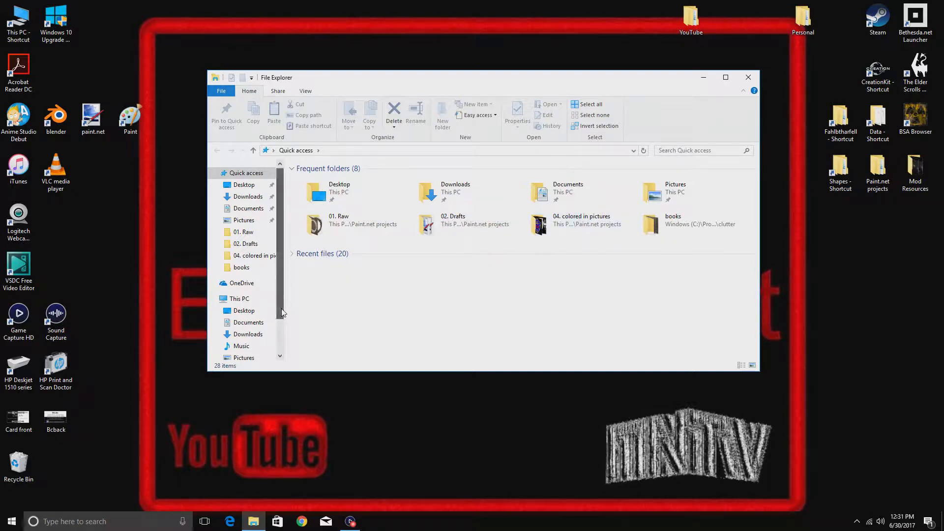
{"action": "left_click_drag", "start_coordinate": [281, 255], "coordinate": [296, 302]}
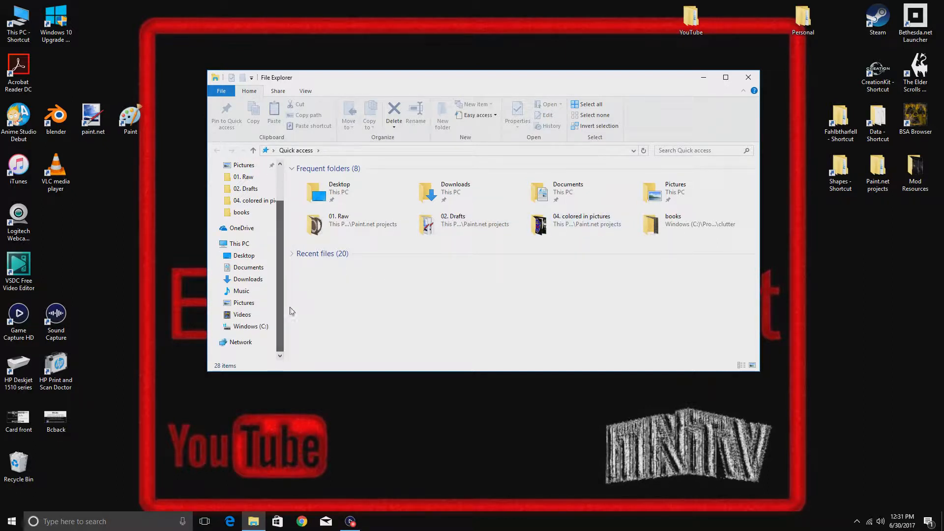
{"action": "left_click", "coordinate": [248, 326]}
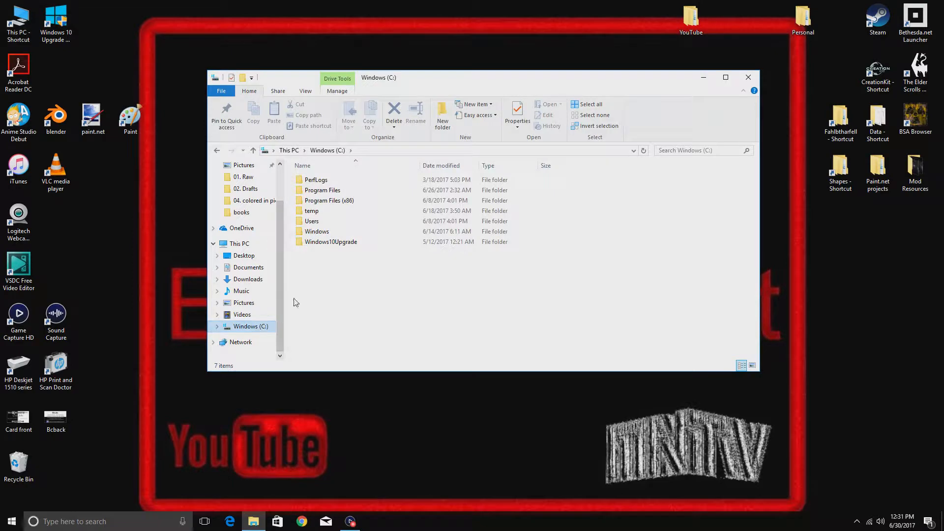
{"action": "left_click", "coordinate": [317, 193]}
{"action": "double_click", "coordinate": [317, 192]}
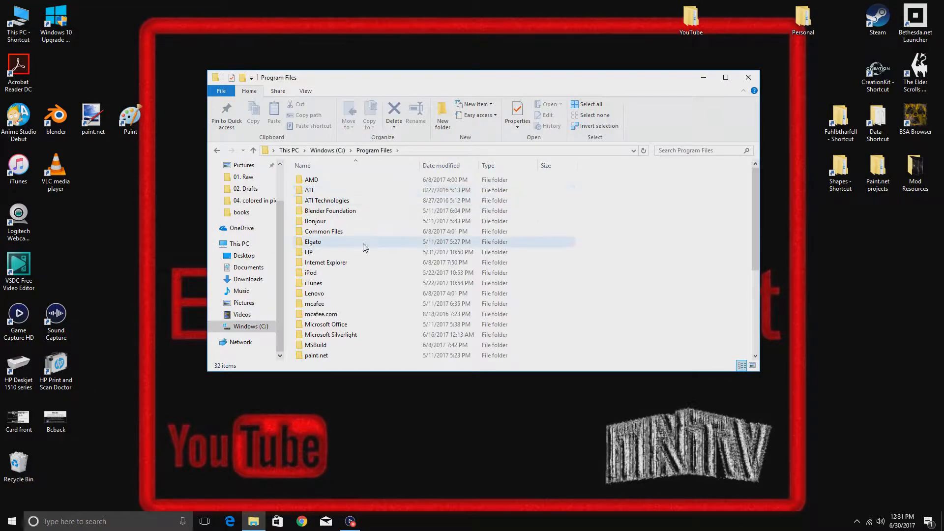
{"action": "scroll", "coordinate": [362, 246], "scroll_direction": "down", "scroll_amount": 4}
{"action": "double_click", "coordinate": [323, 274]}
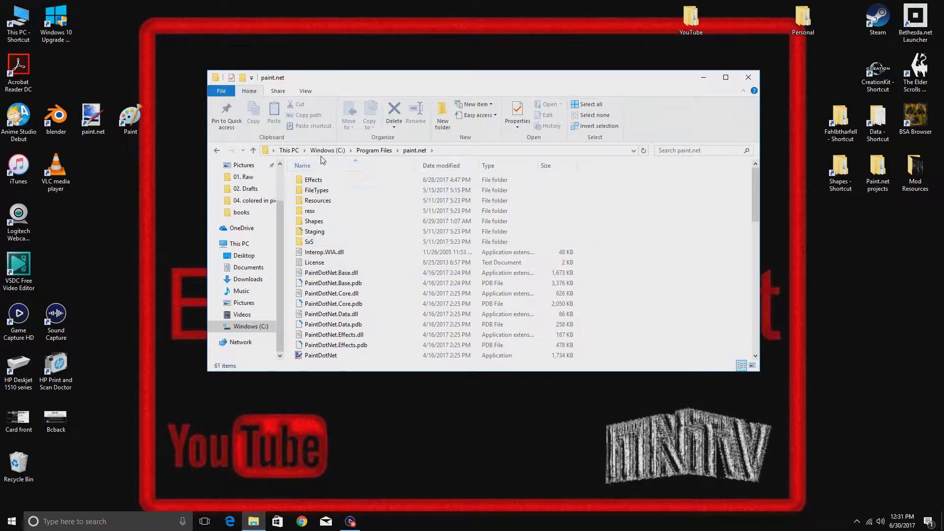
- Look through the plugin files in paint.net's Effects folder, and close the window
{"action": "double_click", "coordinate": [329, 190]}
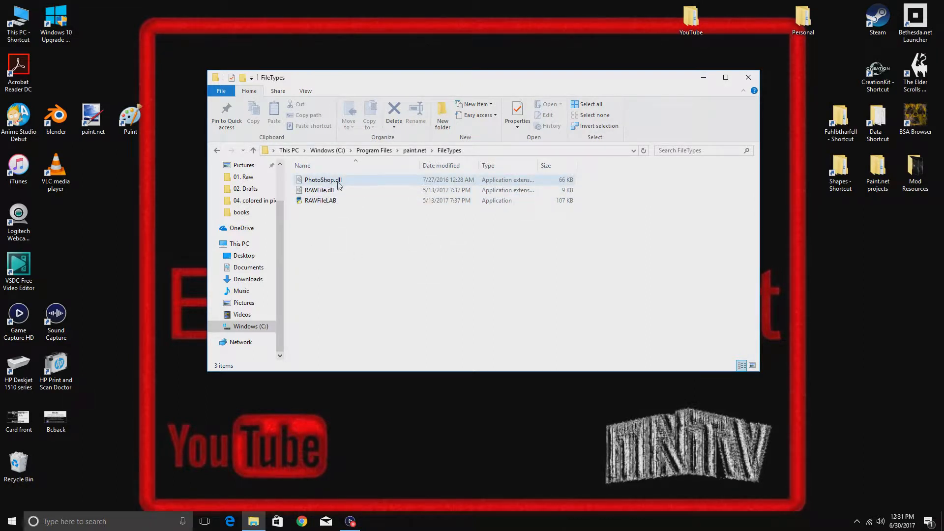
{"action": "left_click", "coordinate": [218, 151]}
{"action": "left_click", "coordinate": [309, 180]}
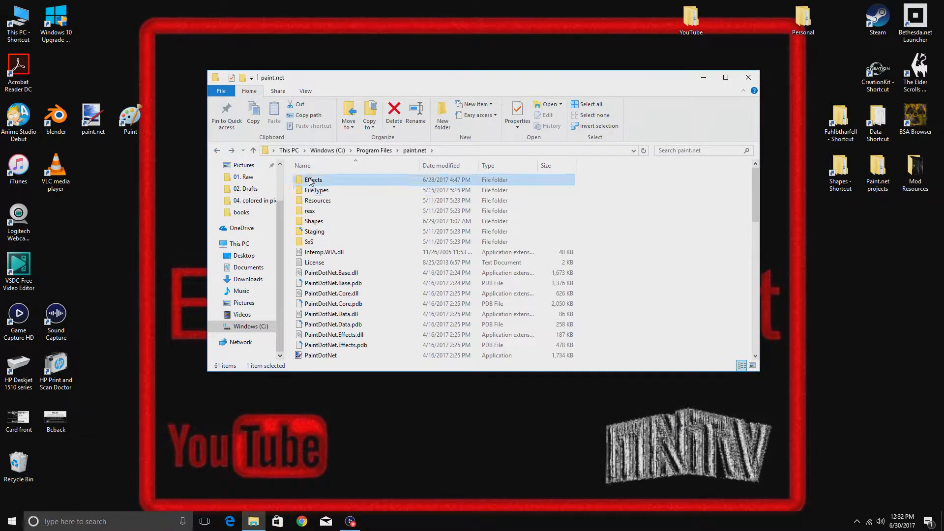
{"action": "double_click", "coordinate": [309, 180]}
{"action": "scroll", "coordinate": [388, 231], "scroll_direction": "down", "scroll_amount": 8}
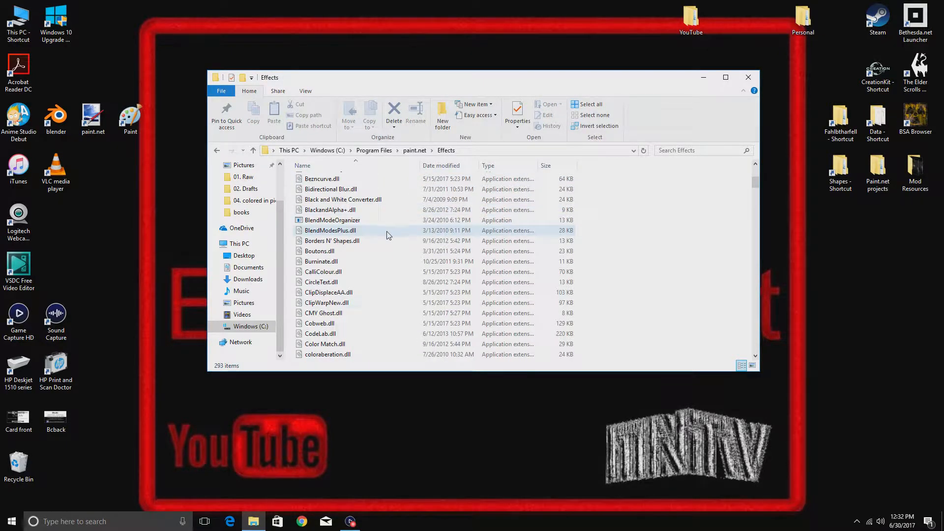
{"action": "scroll", "coordinate": [388, 235], "scroll_direction": "down", "scroll_amount": 20}
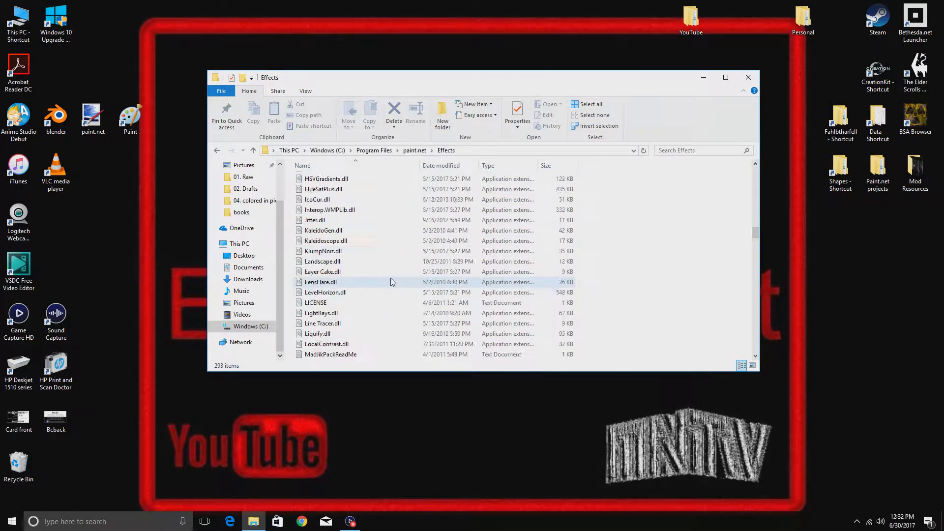
{"action": "scroll", "coordinate": [390, 279], "scroll_direction": "down", "scroll_amount": 20}
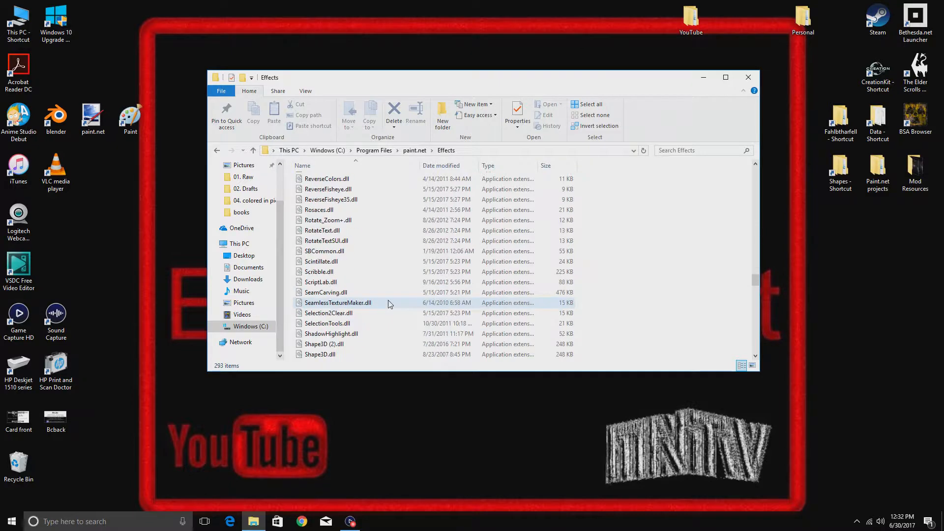
{"action": "scroll", "coordinate": [388, 302], "scroll_direction": "down", "scroll_amount": 20}
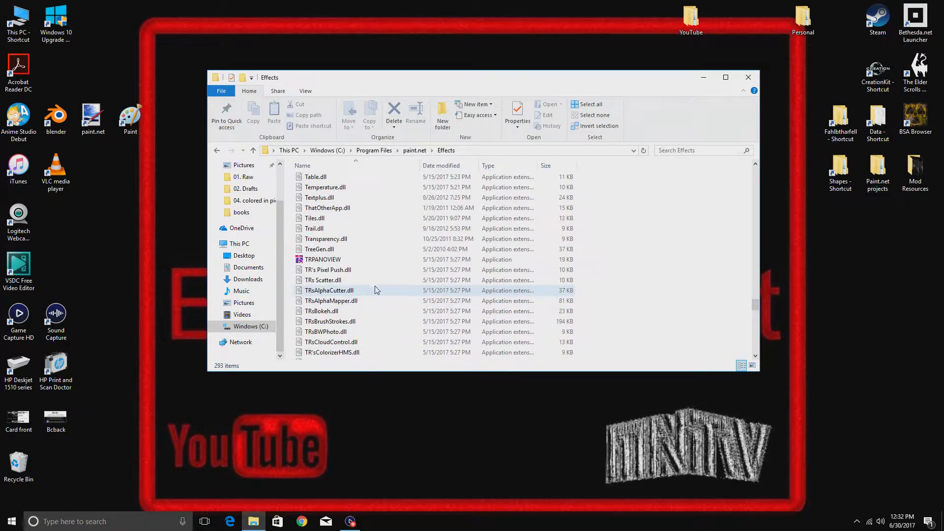
{"action": "scroll", "coordinate": [376, 290], "scroll_direction": "down", "scroll_amount": 8}
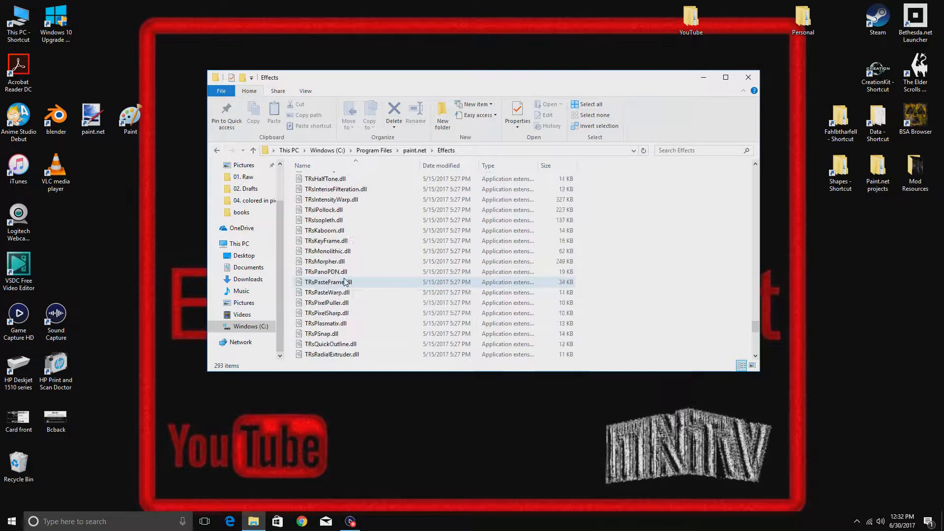
{"action": "scroll", "coordinate": [358, 295], "scroll_direction": "down", "scroll_amount": 4}
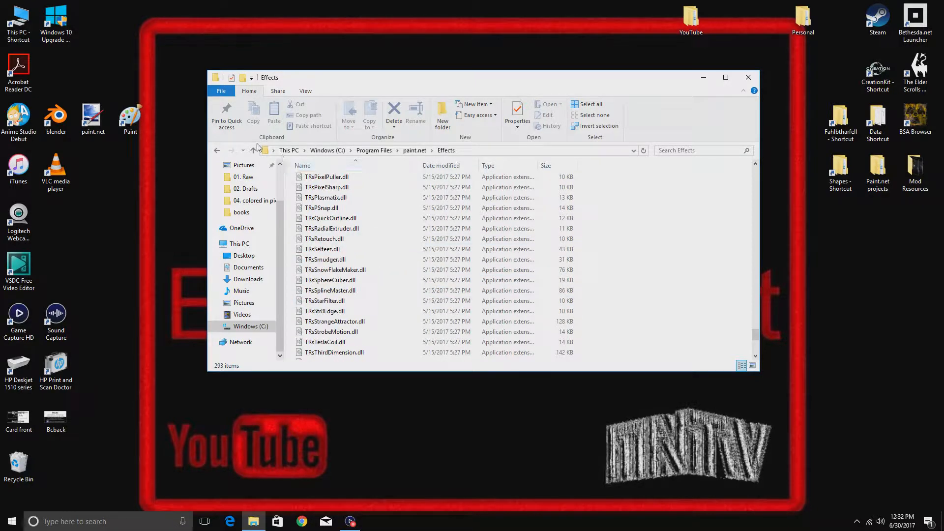
{"action": "left_click", "coordinate": [748, 77]}
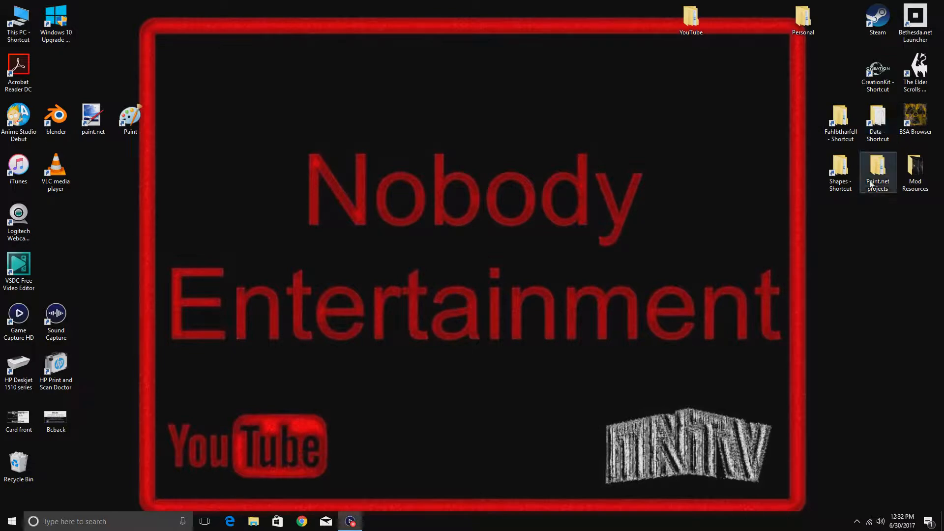
- Check the contents of paint.net's Shapes folder through its desktop shortcut, and close it
{"action": "double_click", "coordinate": [841, 183]}
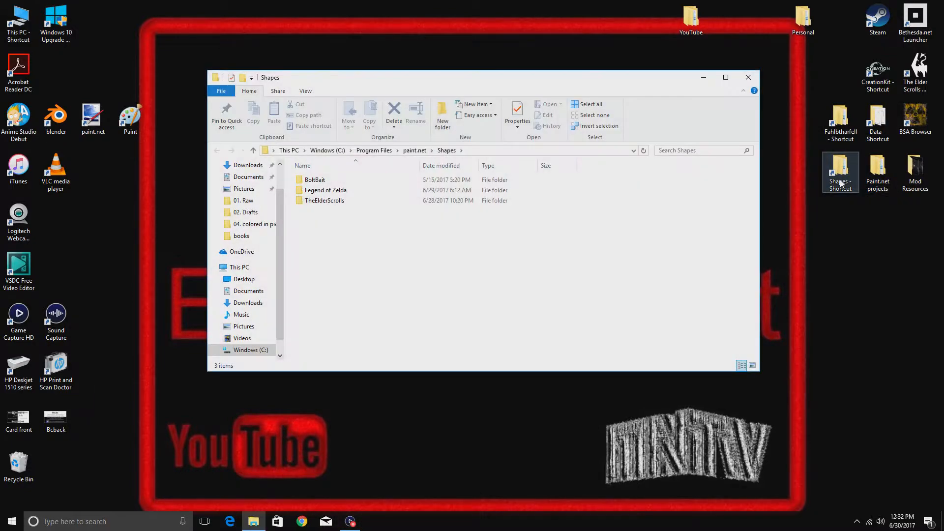
{"action": "left_click", "coordinate": [748, 83]}
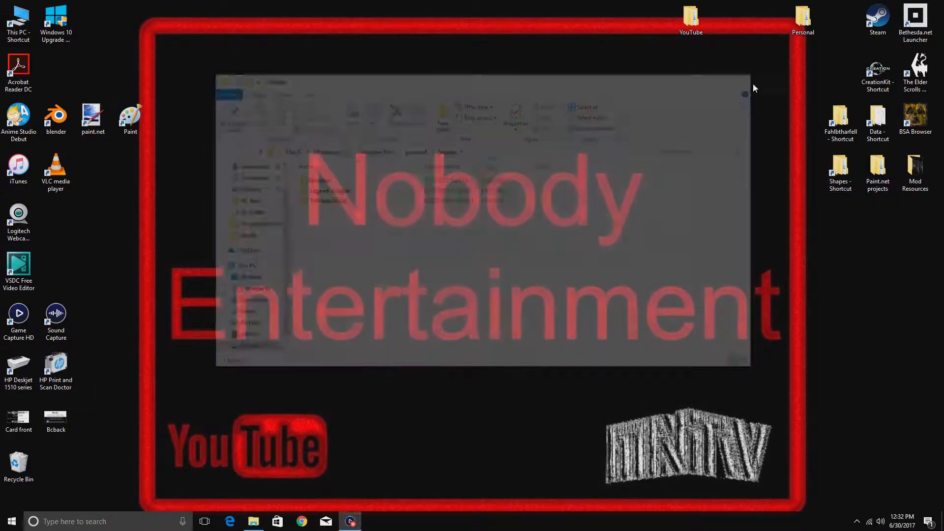
- Go from the desktop's "Paint.net projects" folder into "01. Raw", look over its images, and open the "Skyrim Era" subfolder
{"action": "double_click", "coordinate": [877, 172]}
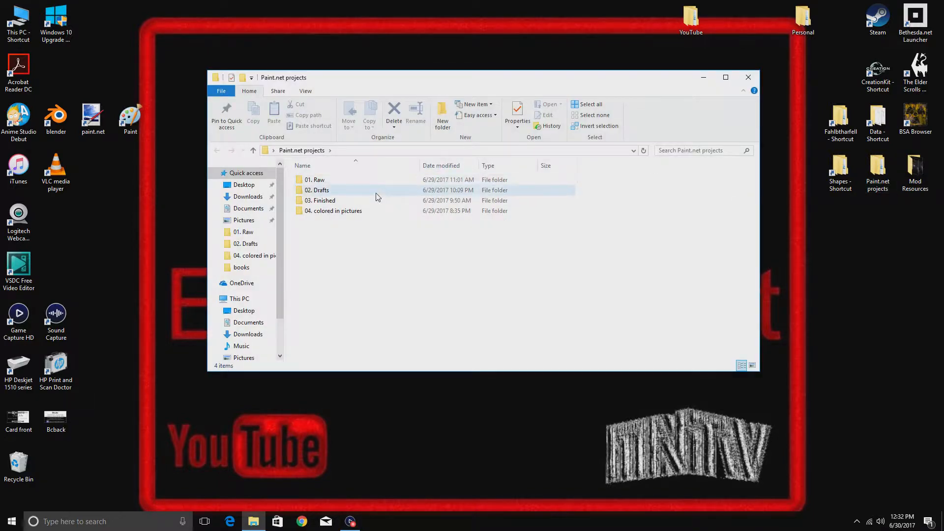
{"action": "double_click", "coordinate": [317, 181]}
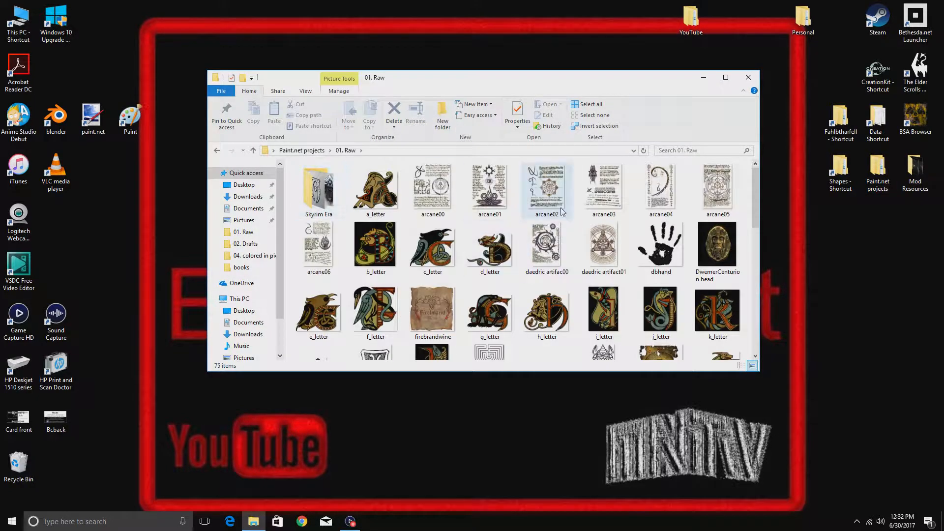
{"action": "scroll", "coordinate": [527, 254], "scroll_direction": "down", "scroll_amount": 6}
{"action": "scroll", "coordinate": [527, 254], "scroll_direction": "up", "scroll_amount": 8}
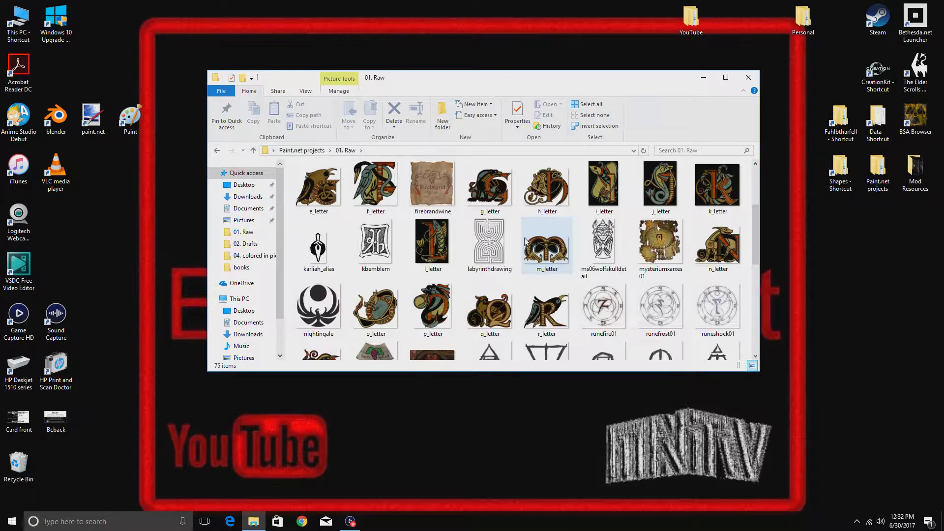
{"action": "double_click", "coordinate": [320, 209]}
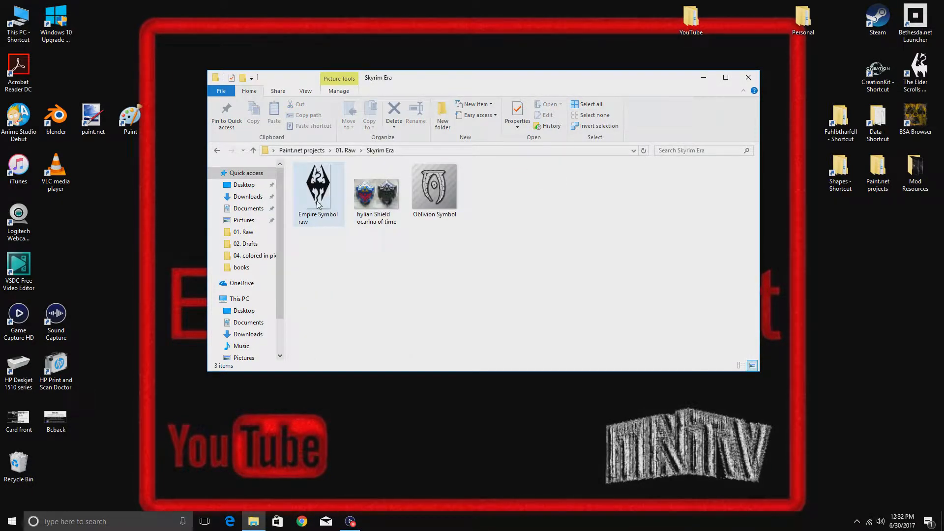
- View the "Empire Symbol raw" image in Photos and in paint.net, closing each program after the look
{"action": "double_click", "coordinate": [323, 191]}
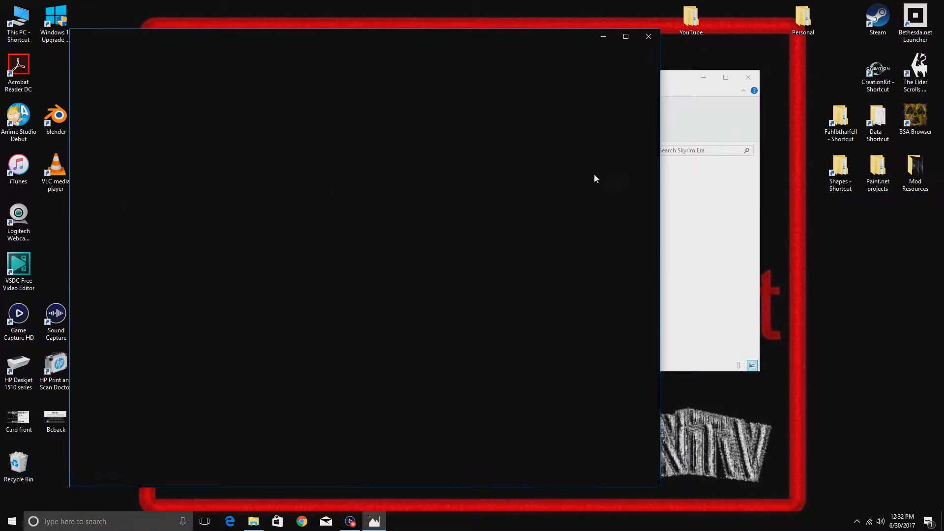
{"action": "left_click", "coordinate": [648, 37]}
{"action": "right_click", "coordinate": [313, 199]}
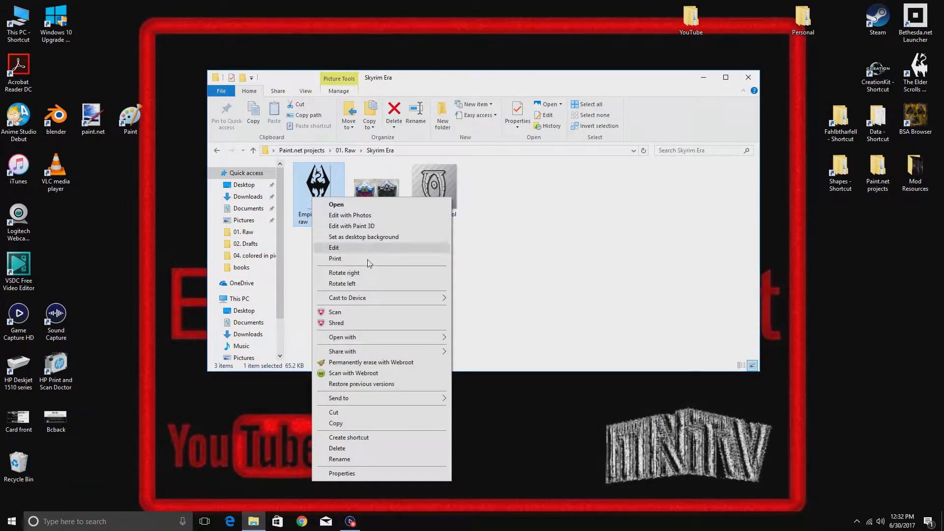
{"action": "mouse_move", "coordinate": [372, 339]}
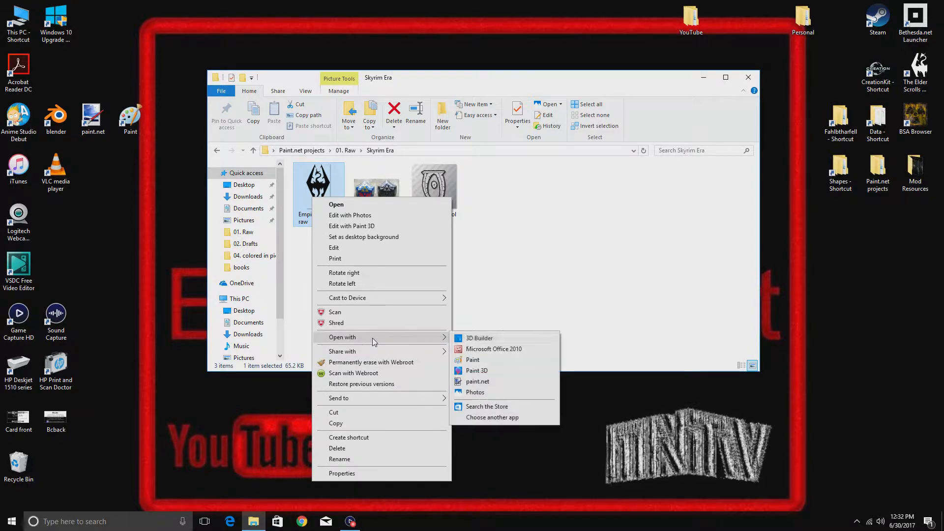
{"action": "left_click", "coordinate": [500, 381]}
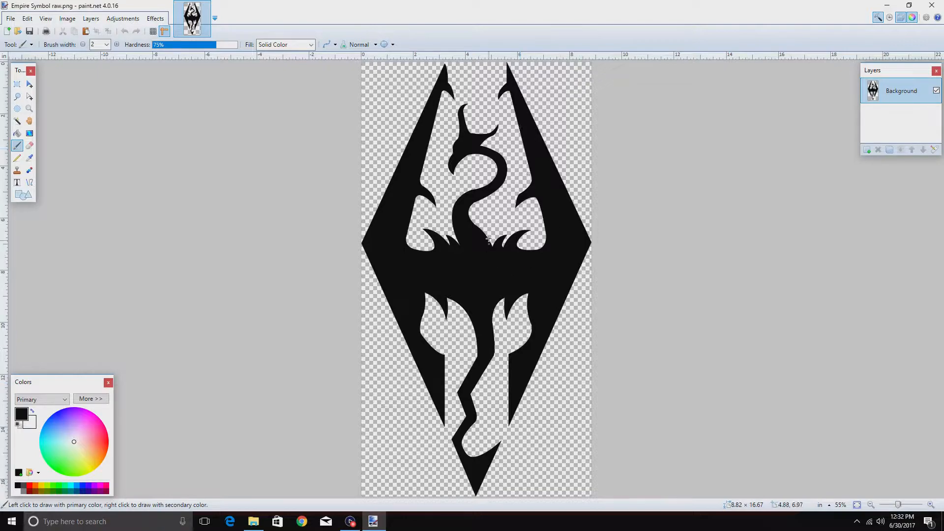
{"action": "left_click", "coordinate": [937, 9]}
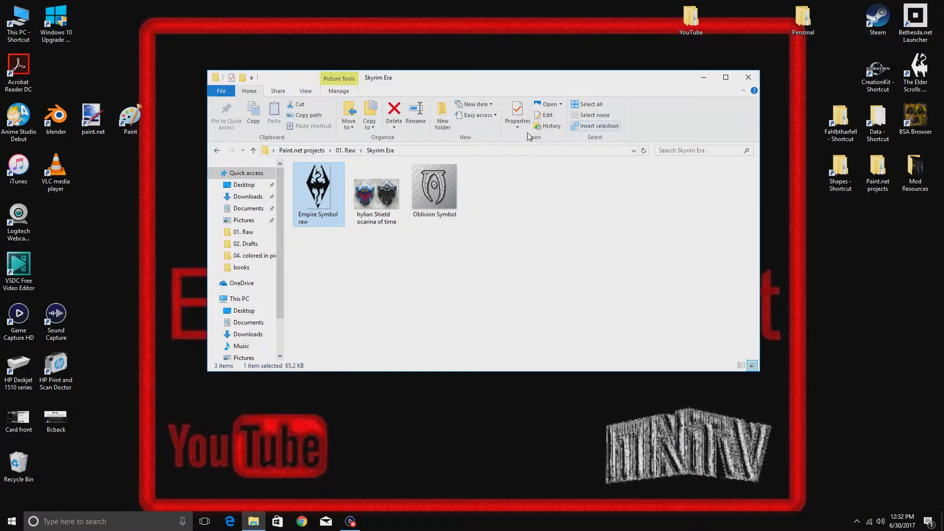
- View the "hylian Shield ocarina of time" image in Photos, close it, and open the image in paint.net
{"action": "left_click", "coordinate": [392, 199]}
{"action": "double_click", "coordinate": [392, 196]}
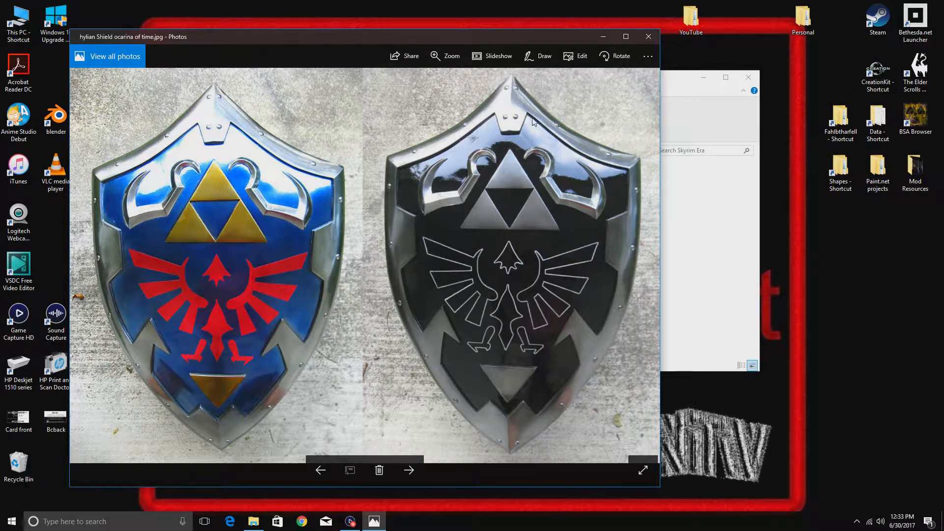
{"action": "left_click", "coordinate": [648, 36]}
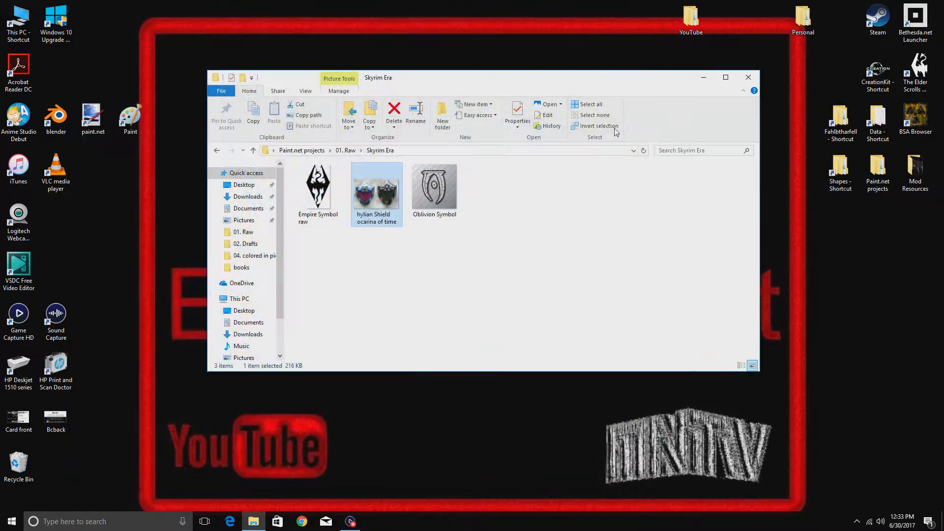
{"action": "right_click", "coordinate": [386, 194]}
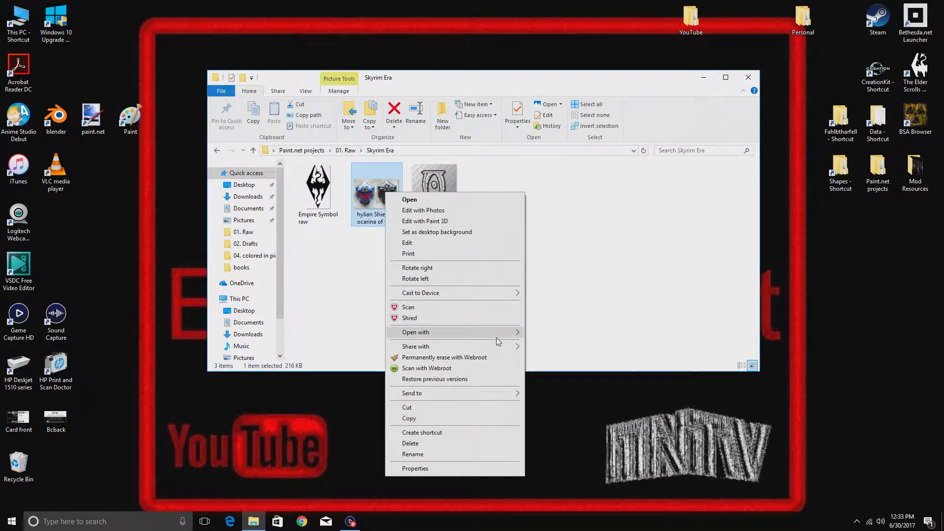
{"action": "mouse_move", "coordinate": [498, 341]}
{"action": "left_click", "coordinate": [561, 377]}
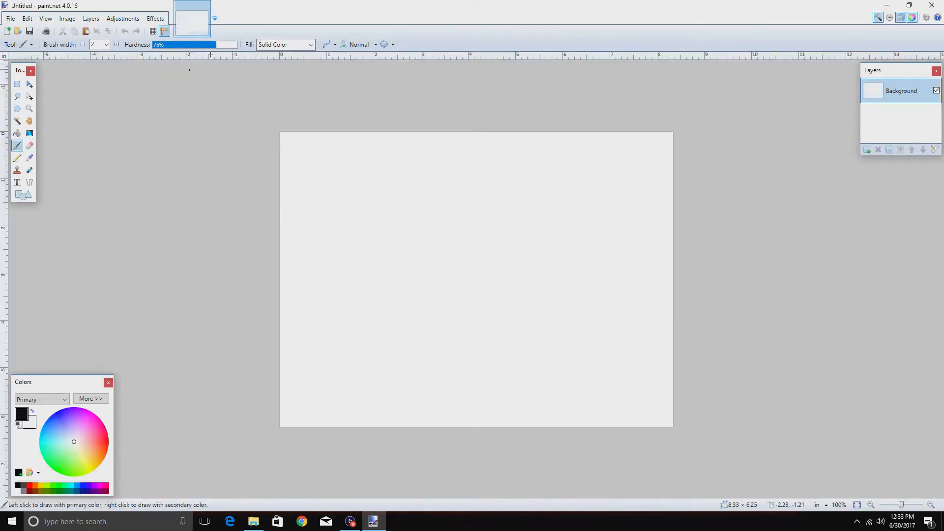
- Cover the coloured shield in the image with a filled white rectangle about 5.44 by 7.34 inches
{"action": "left_click", "coordinate": [20, 198]}
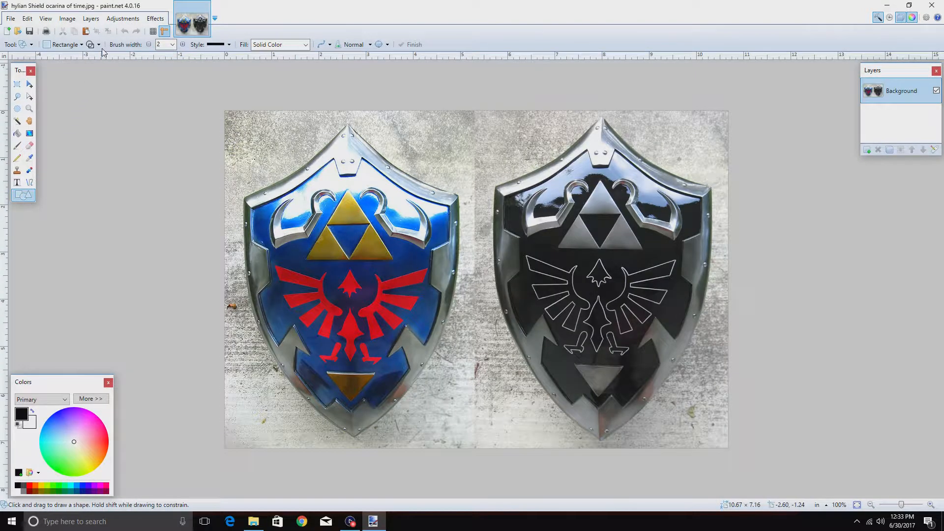
{"action": "left_click", "coordinate": [70, 46]}
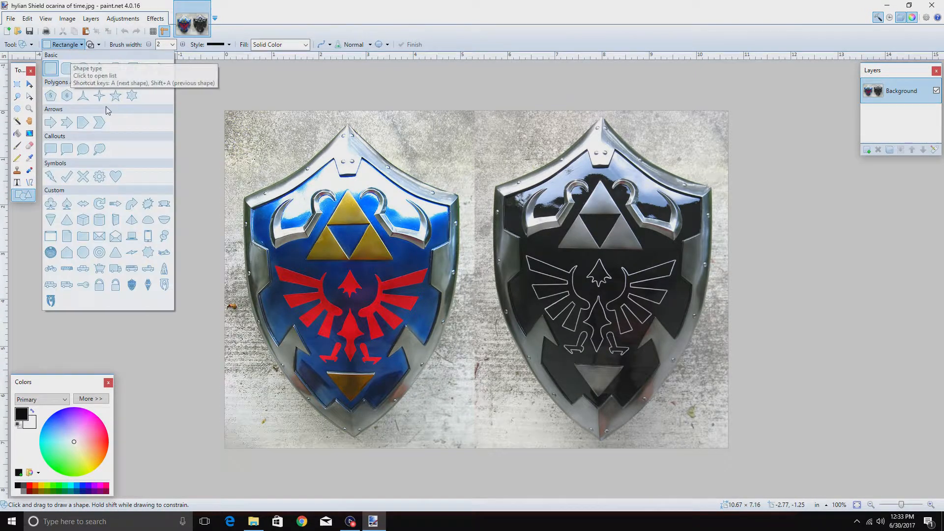
{"action": "left_click", "coordinate": [129, 284]}
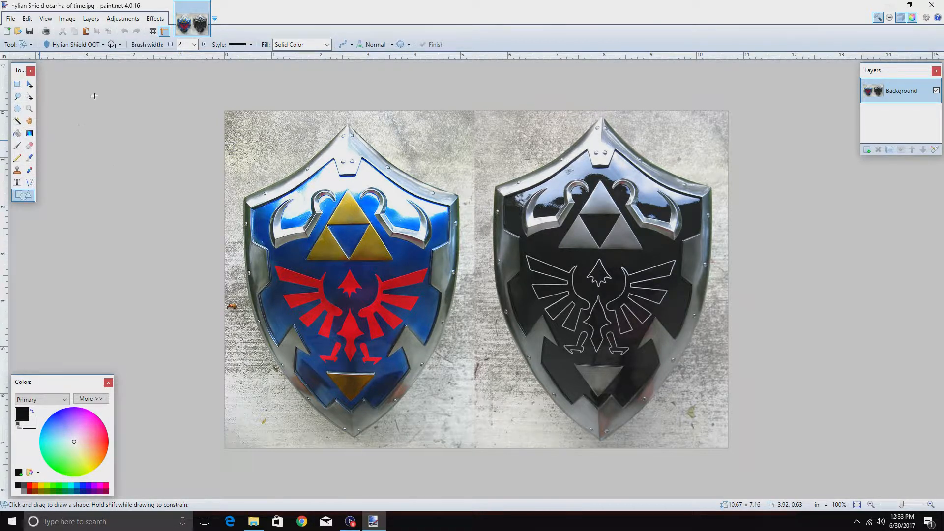
{"action": "left_click", "coordinate": [100, 45]}
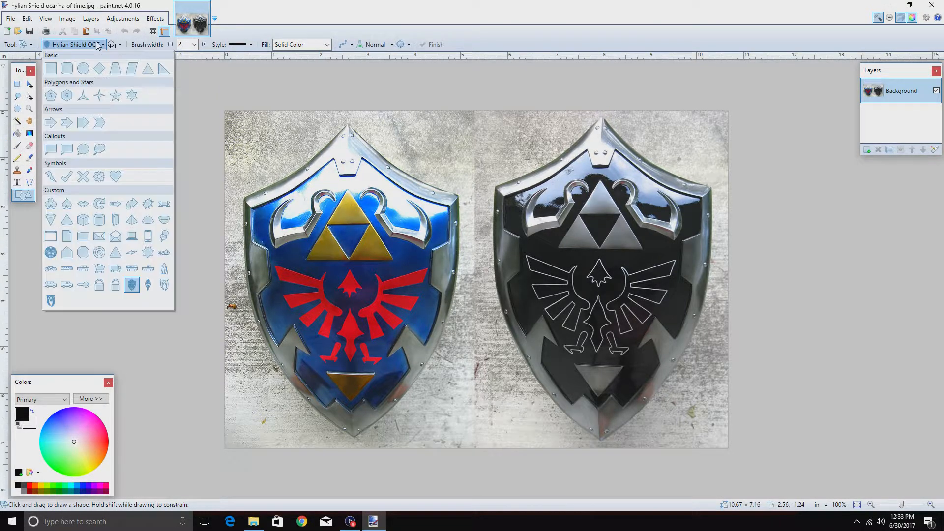
{"action": "left_click", "coordinate": [52, 69]}
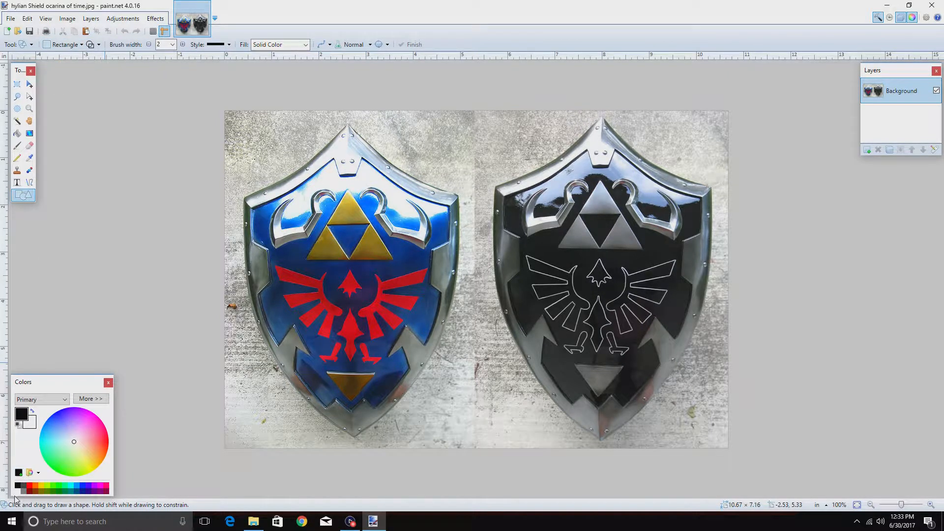
{"action": "left_click_drag", "start_coordinate": [219, 102], "coordinate": [476, 447]}
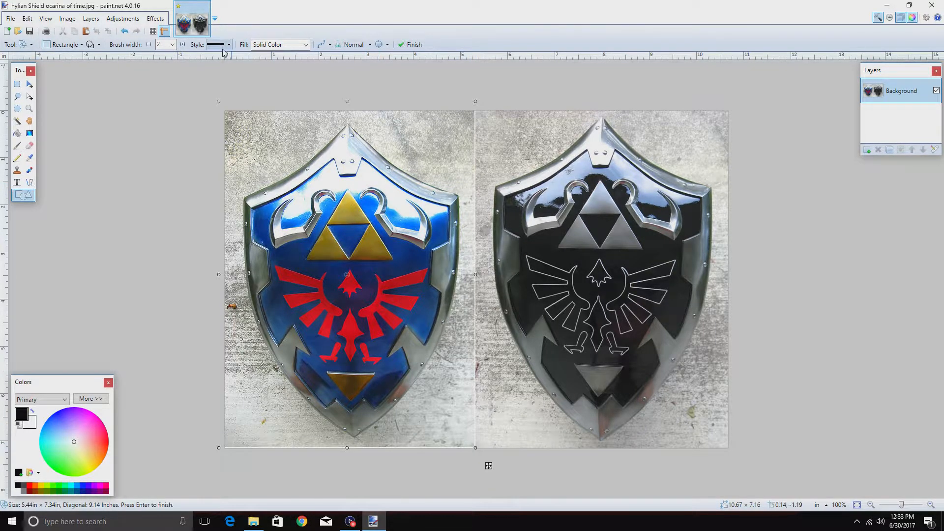
{"action": "left_click", "coordinate": [98, 46]}
{"action": "left_click", "coordinate": [92, 45]}
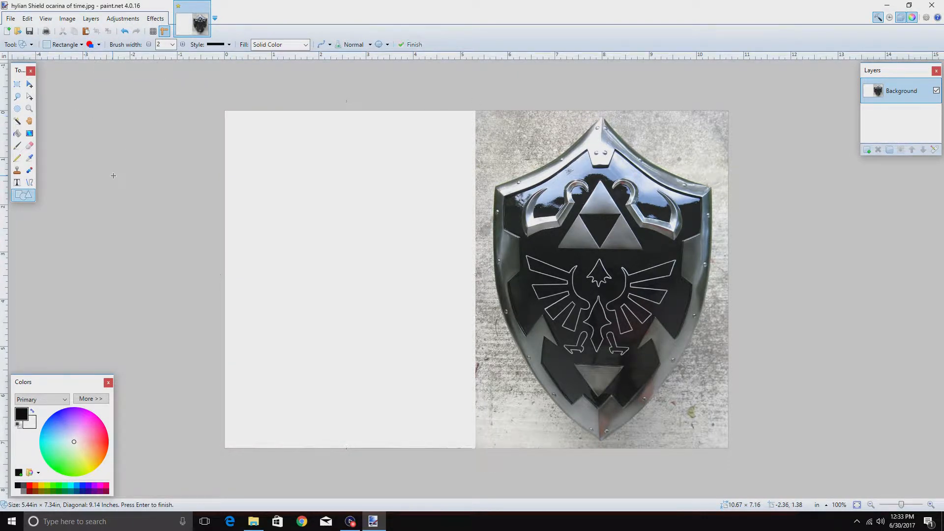
{"action": "left_click", "coordinate": [22, 195]}
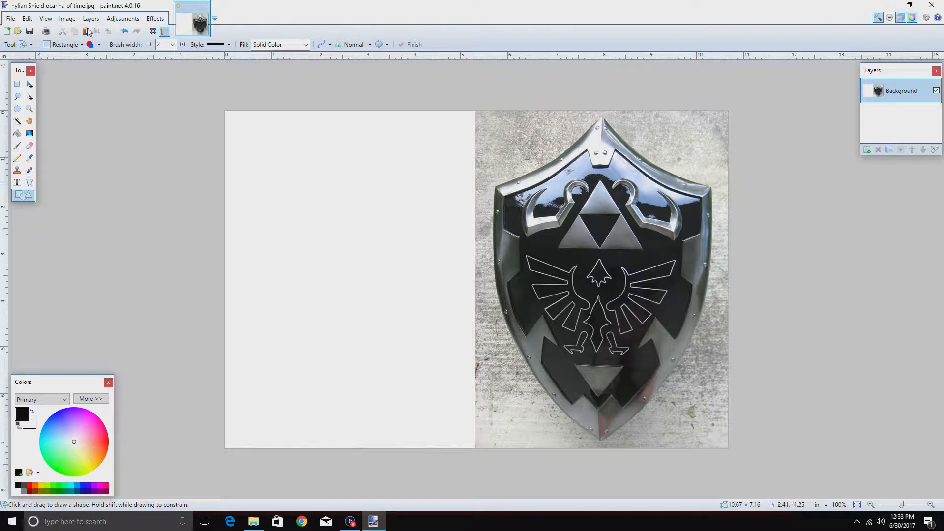
- Draw the custom Hylian Shield OOT shape about 3.83 by 5.98 inches on the white area and set it to filled with outline
{"action": "left_click", "coordinate": [69, 45]}
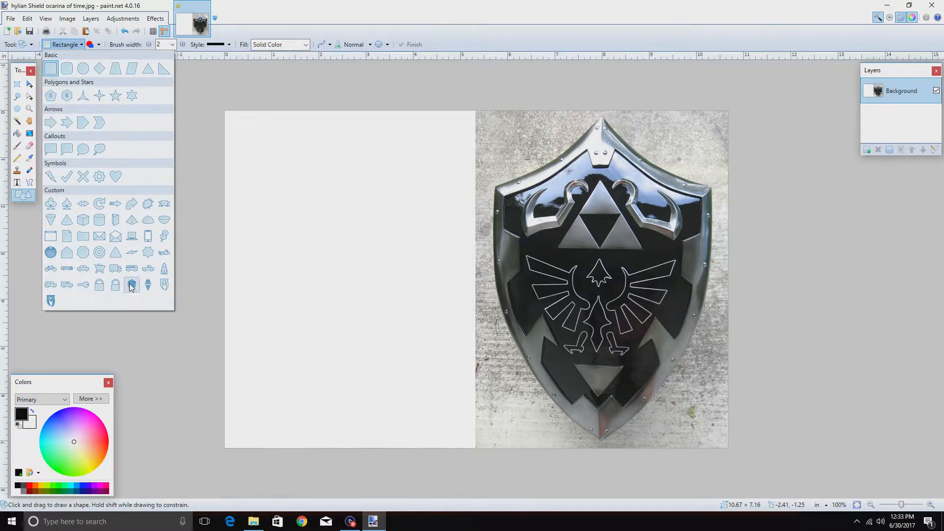
{"action": "left_click", "coordinate": [131, 285]}
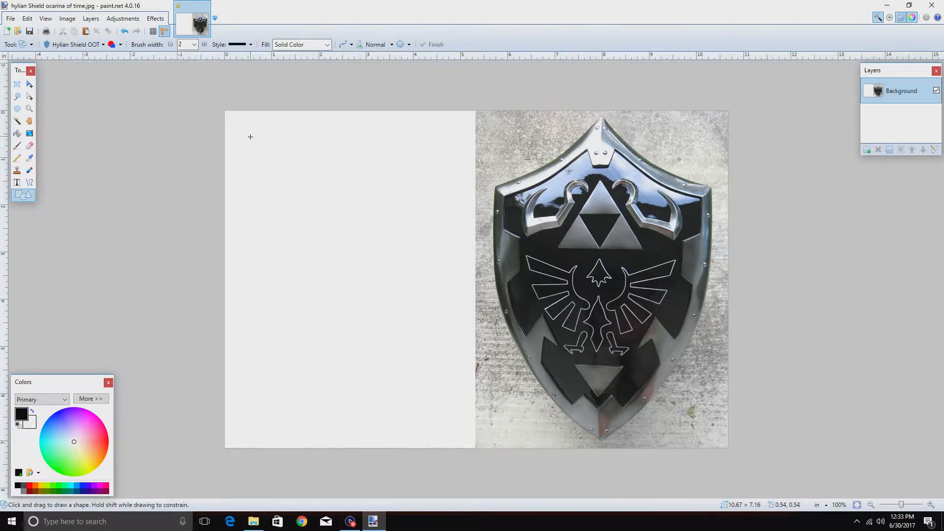
{"action": "left_click_drag", "start_coordinate": [242, 142], "coordinate": [423, 422]}
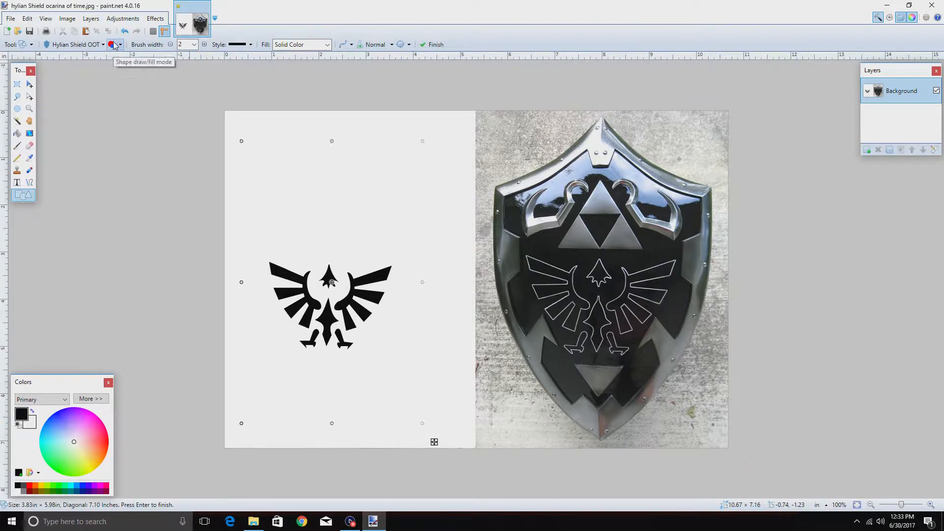
{"action": "left_click", "coordinate": [114, 44]}
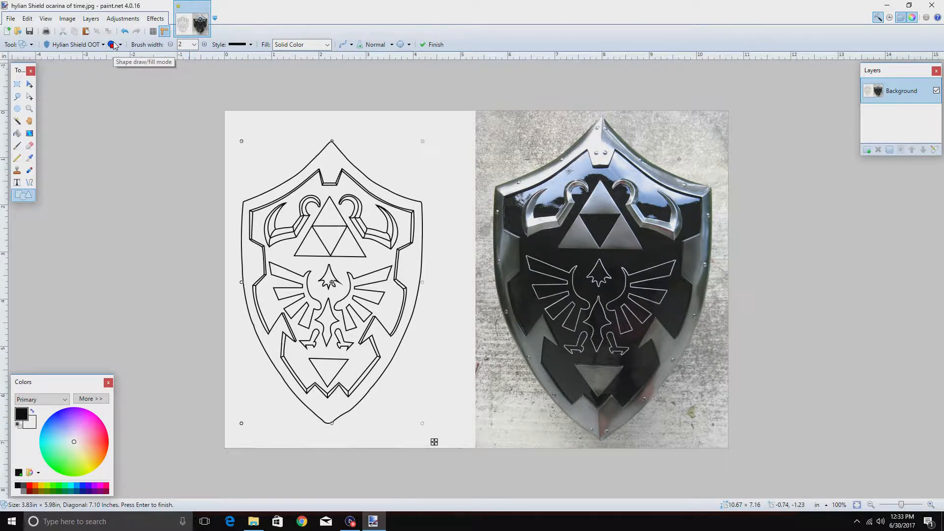
{"action": "left_click", "coordinate": [113, 44]}
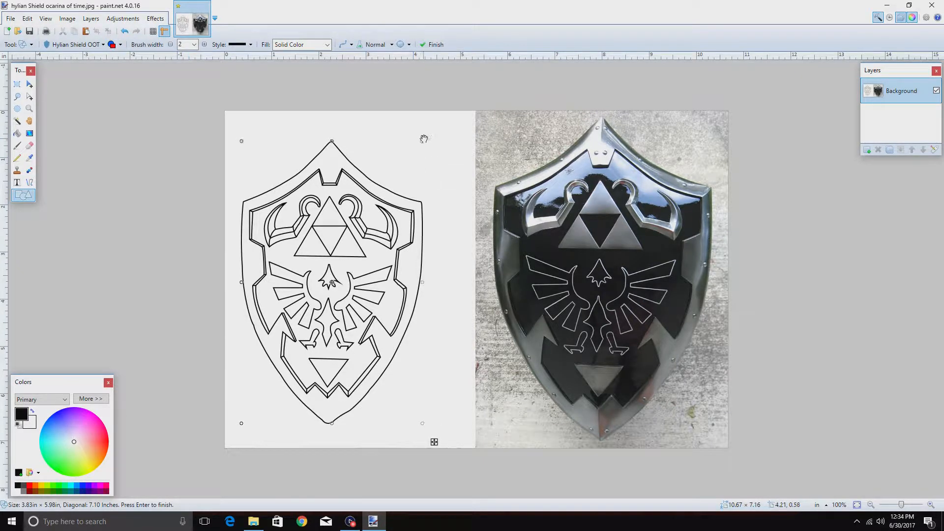
- Move the Hylian shield shape onto the black shield and enlarge it to about 4.64 by 6.75 inches to match the photo
{"action": "left_click_drag", "start_coordinate": [422, 141], "coordinate": [454, 118]}
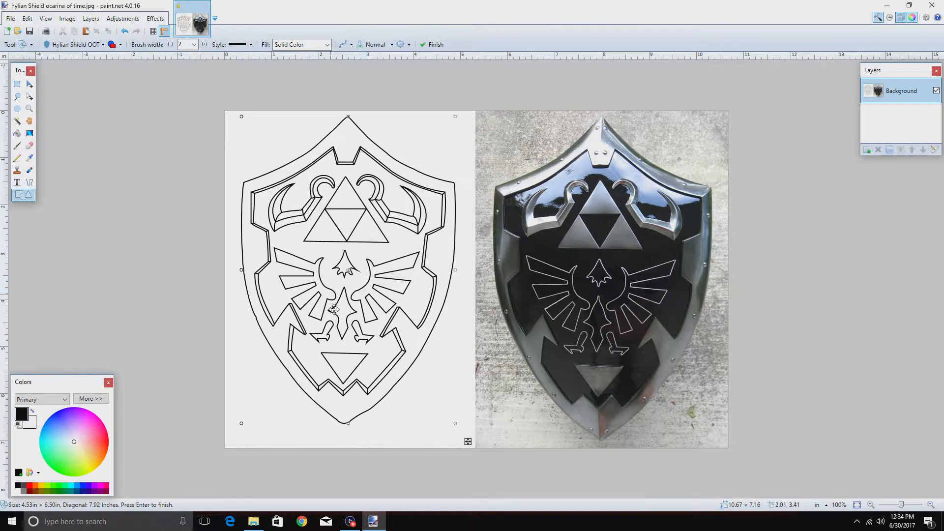
{"action": "left_click", "coordinate": [112, 47]}
{"action": "left_click", "coordinate": [112, 47]}
{"action": "left_click_drag", "start_coordinate": [476, 435], "coordinate": [724, 449]}
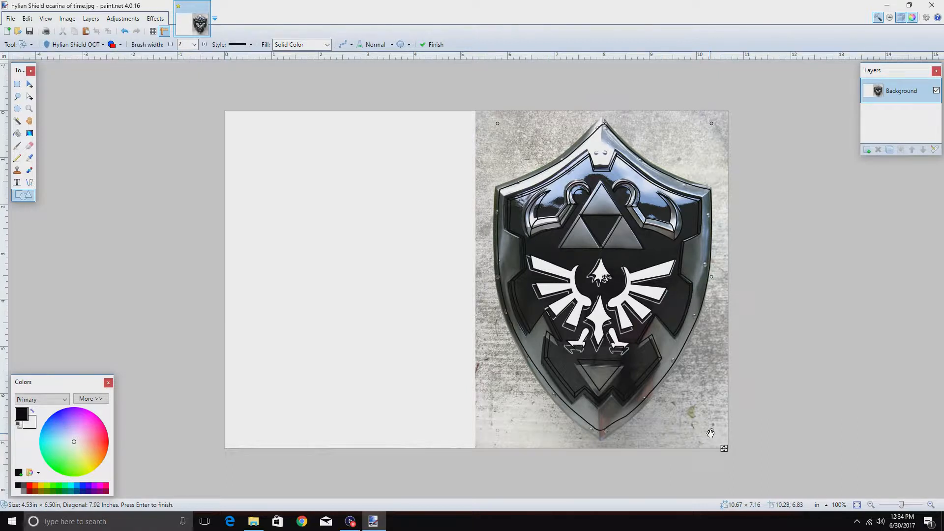
{"action": "left_click_drag", "start_coordinate": [497, 431], "coordinate": [493, 442]}
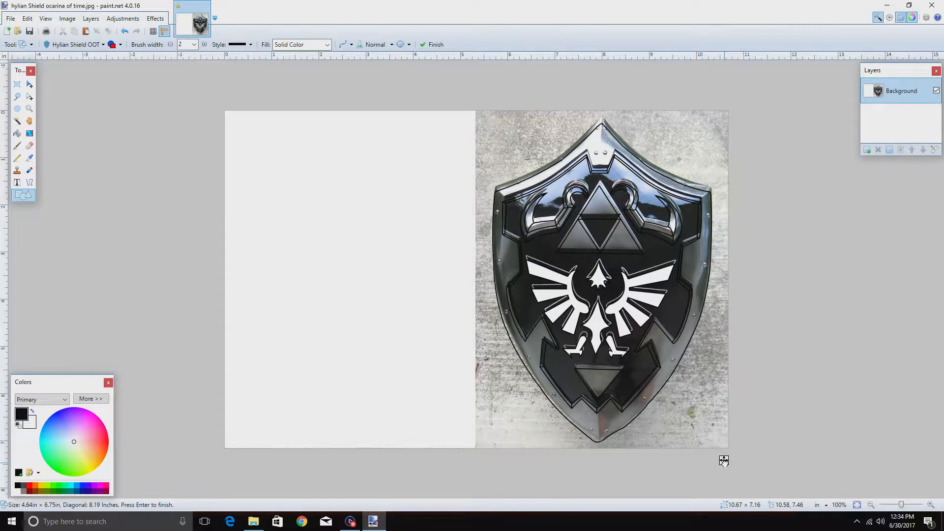
- Move the shield shape back onto the white area, and close paint.net without saving the changes
{"action": "key", "text": "Return"}
{"action": "mouse_move", "coordinate": [726, 459]}
{"action": "left_mouse_down"}
{"action": "mouse_move", "coordinate": [662, 471]}
{"action": "mouse_move", "coordinate": [453, 442]}
{"action": "left_mouse_up"}
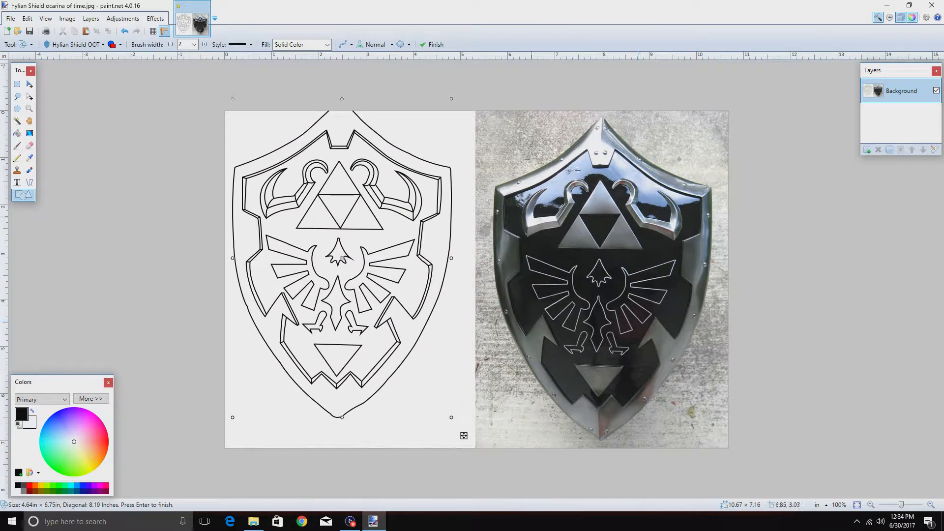
{"action": "left_click", "coordinate": [933, 7]}
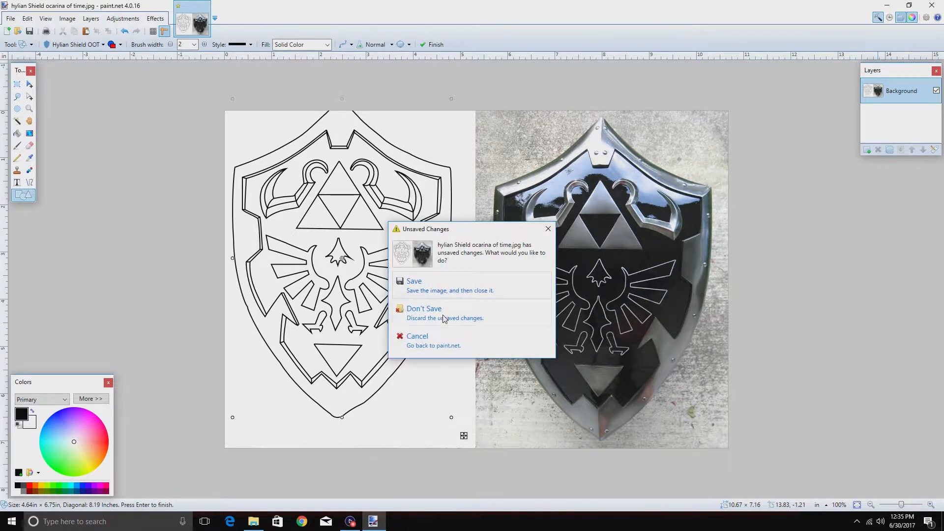
{"action": "left_click", "coordinate": [444, 319]}
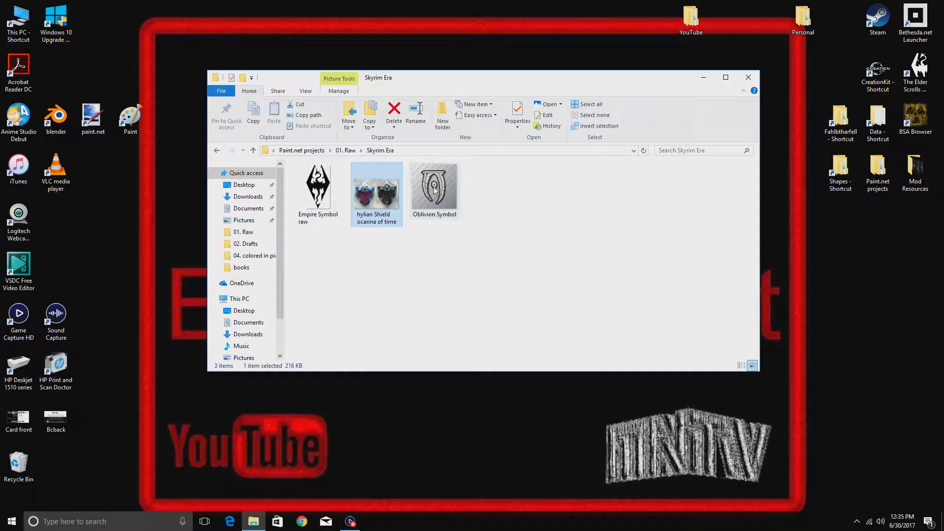
- View the "Oblivion Symbol" image in Photos, and close both the viewer and the "Skyrim Era" folder window
{"action": "double_click", "coordinate": [434, 191]}
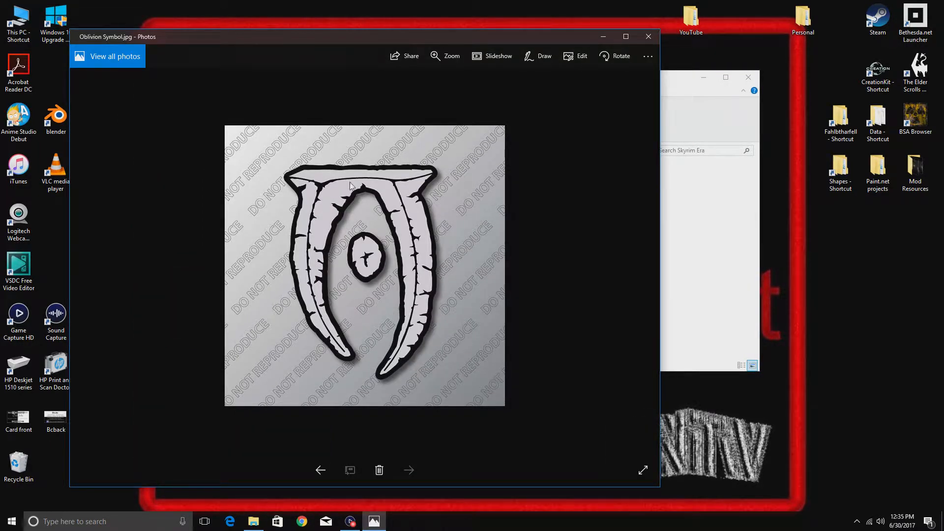
{"action": "left_click", "coordinate": [648, 37]}
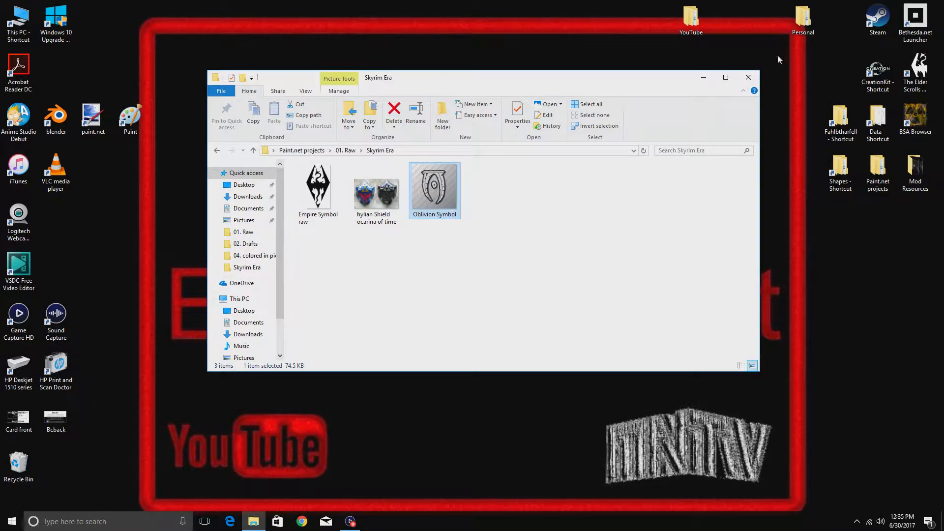
{"action": "left_click", "coordinate": [748, 77]}
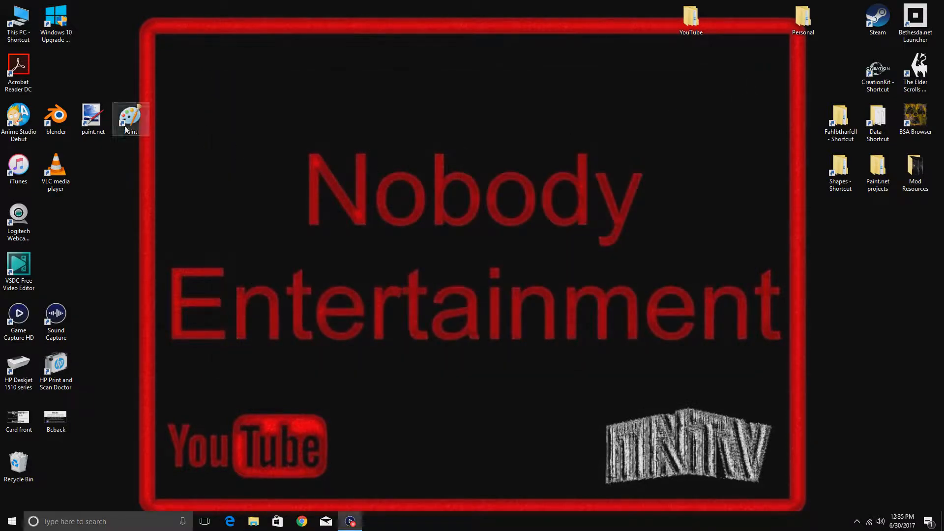
- Launch paint.net and draw the custom Oblivion Symbol 02 shape about 3.56 by 4.41 inches on the blank canvas
{"action": "double_click", "coordinate": [101, 126]}
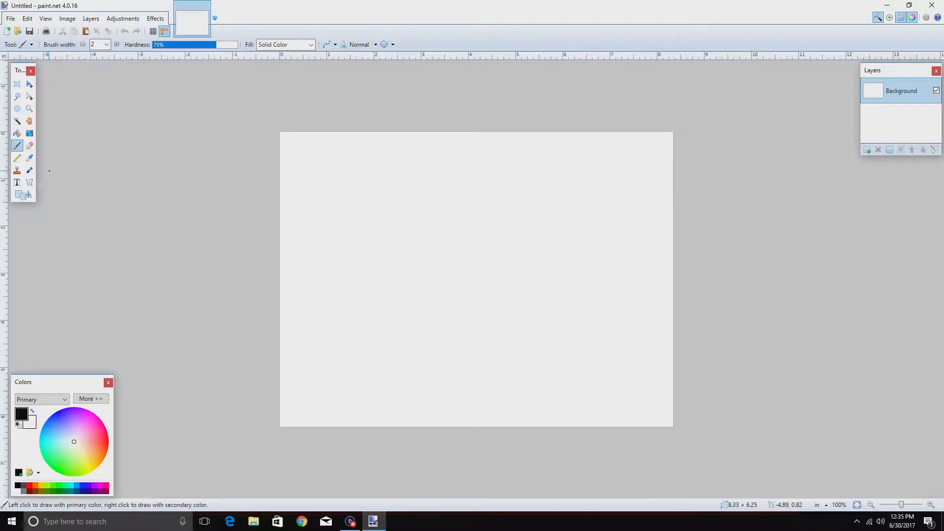
{"action": "left_click", "coordinate": [23, 195]}
{"action": "left_click", "coordinate": [72, 44]}
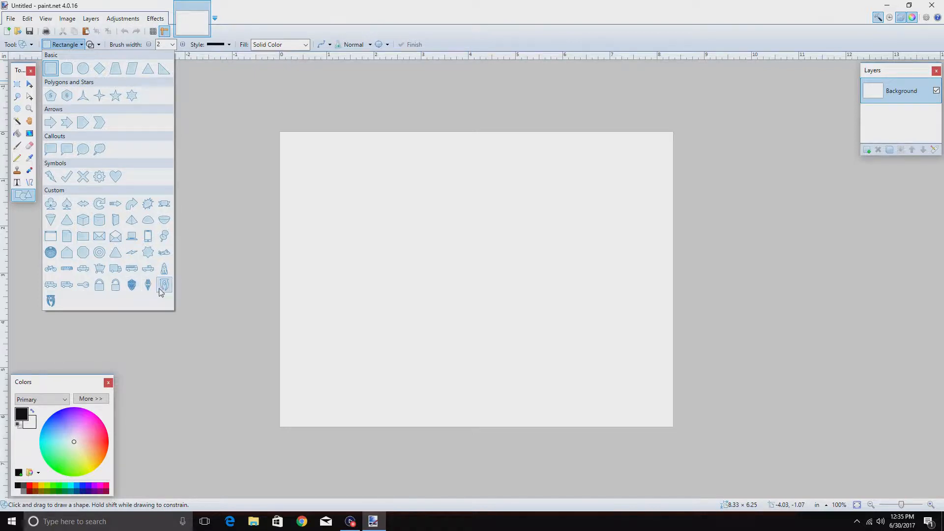
{"action": "left_click", "coordinate": [50, 301]}
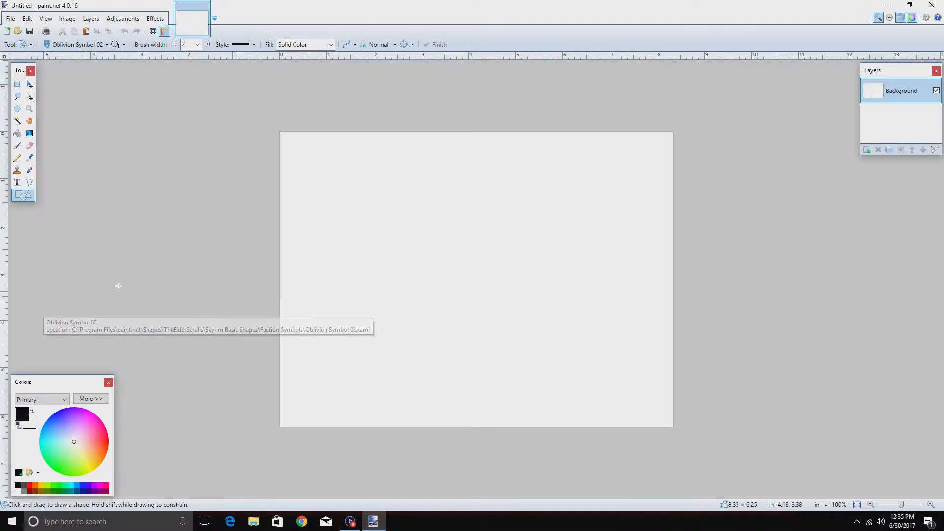
{"action": "left_click_drag", "start_coordinate": [409, 370], "coordinate": [578, 161]}
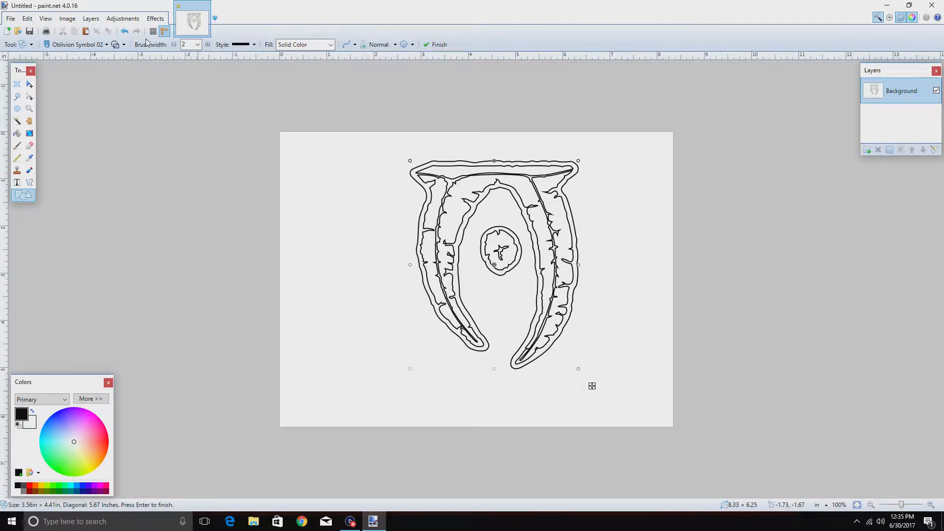
- Change the drawn shape to the custom Oblivion Symbol 01 and set its draw/fill mode to filled
{"action": "left_click", "coordinate": [106, 45]}
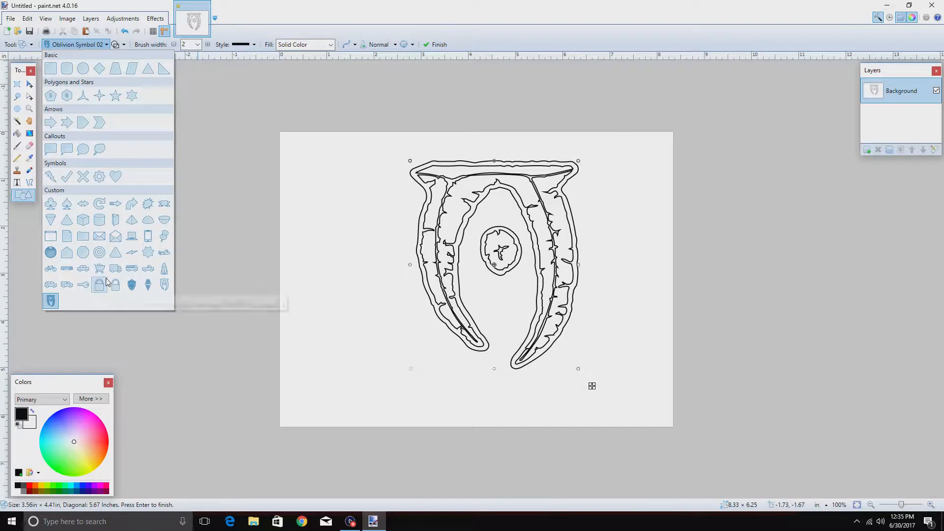
{"action": "left_click", "coordinate": [162, 282]}
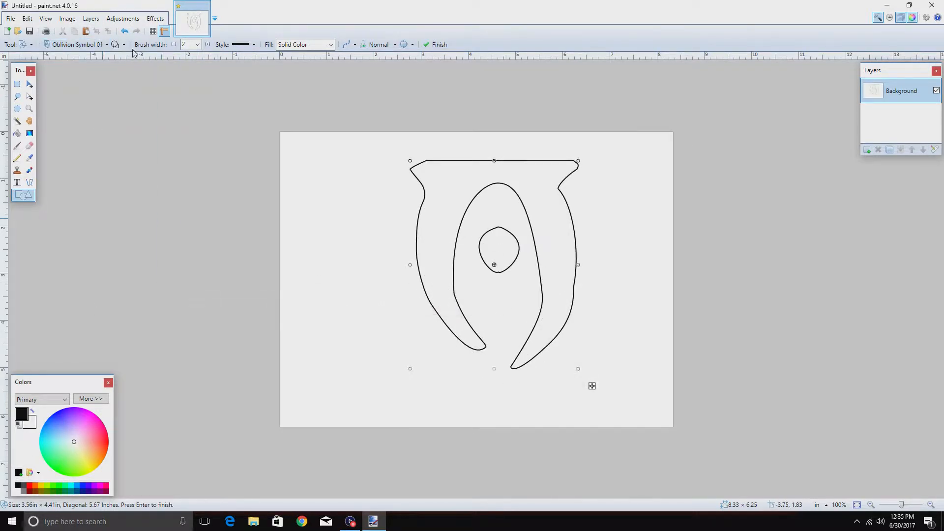
{"action": "left_click", "coordinate": [114, 44]}
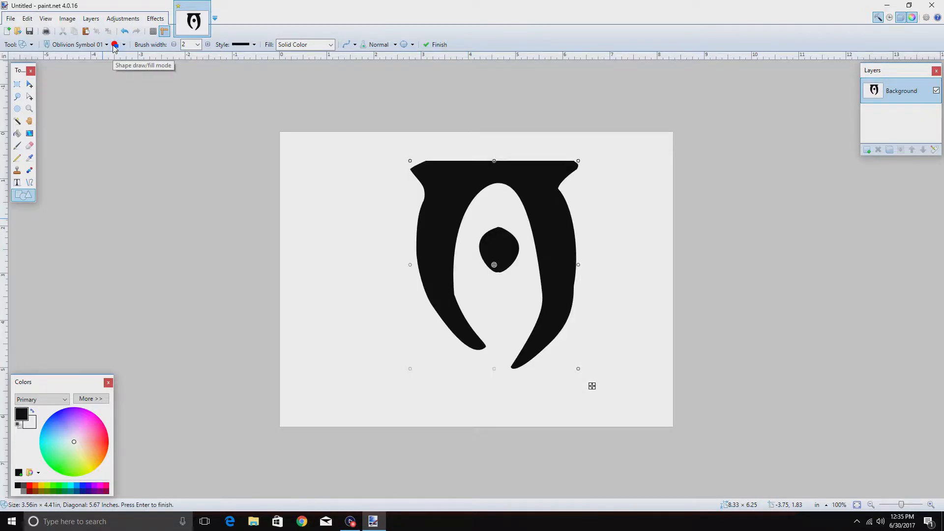
{"action": "left_click", "coordinate": [115, 45]}
{"action": "left_click", "coordinate": [115, 45]}
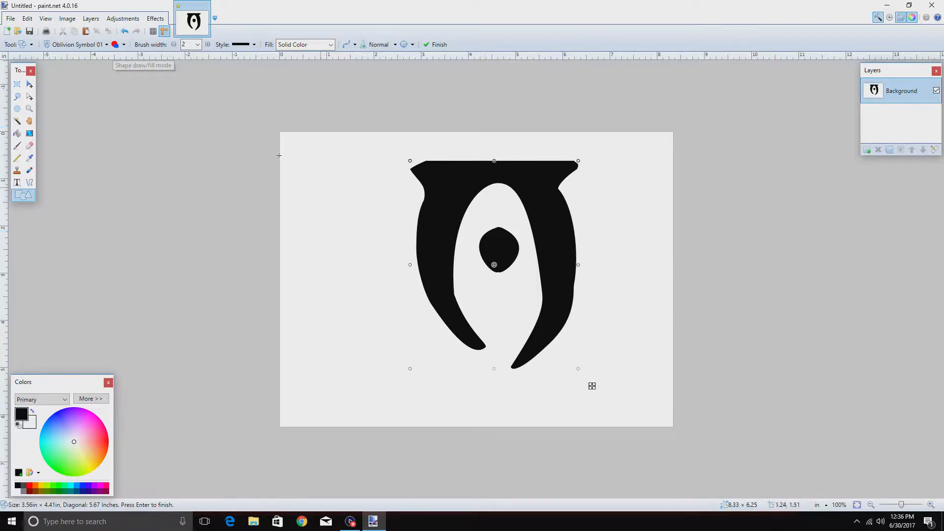
- Change the drawn shape to the custom Empire Symbol 01 and resize it to about 3.10 by 5.28 inches
{"action": "left_click", "coordinate": [98, 46]}
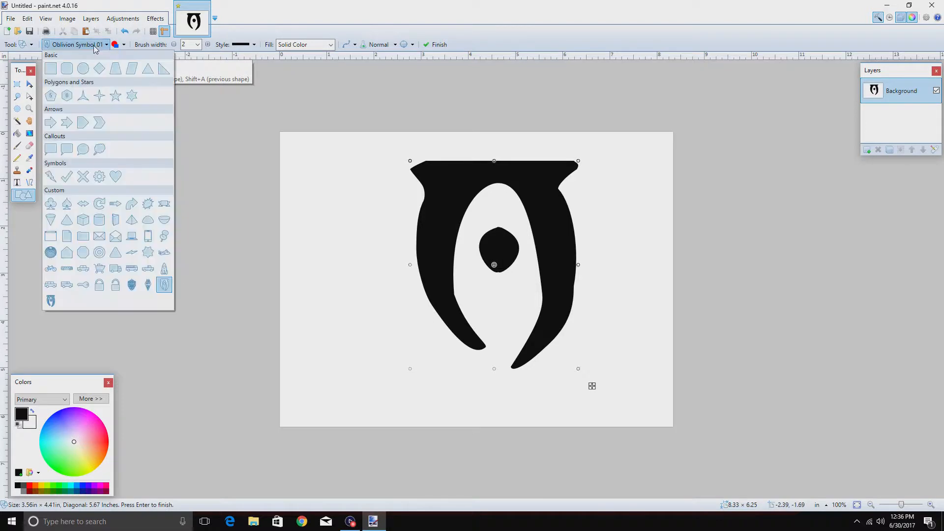
{"action": "left_click", "coordinate": [145, 289]}
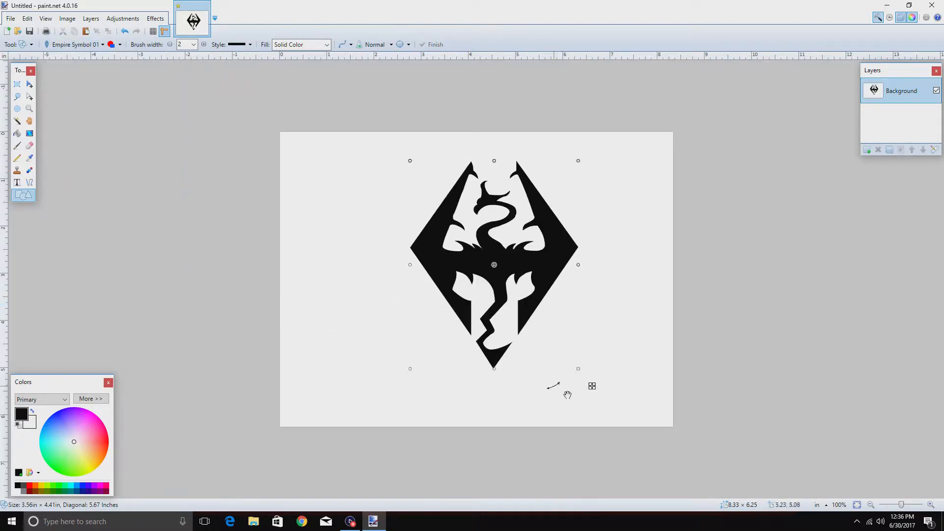
{"action": "left_click_drag", "start_coordinate": [578, 368], "coordinate": [557, 414]}
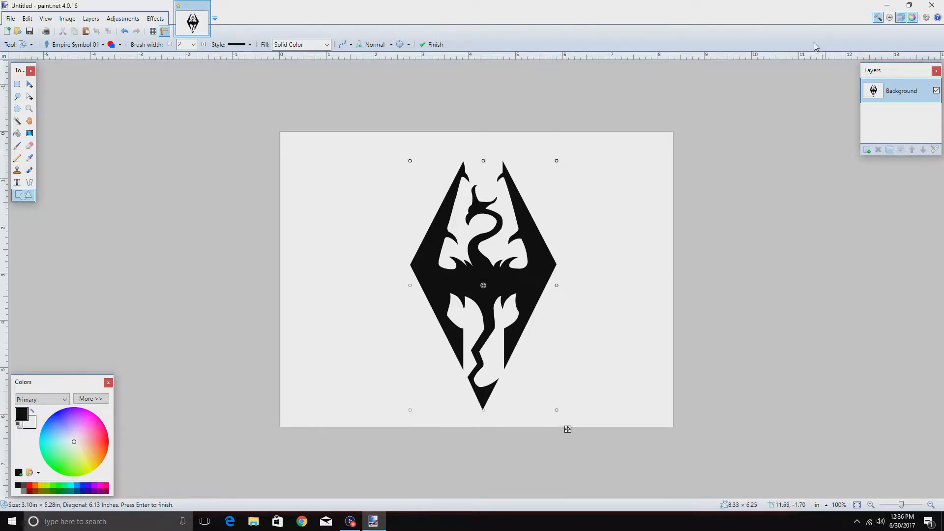
- Close paint.net without saving the changes, and open the "01. Raw" folder inside the "Paint.net projects" desktop folder
{"action": "left_click", "coordinate": [931, 5]}
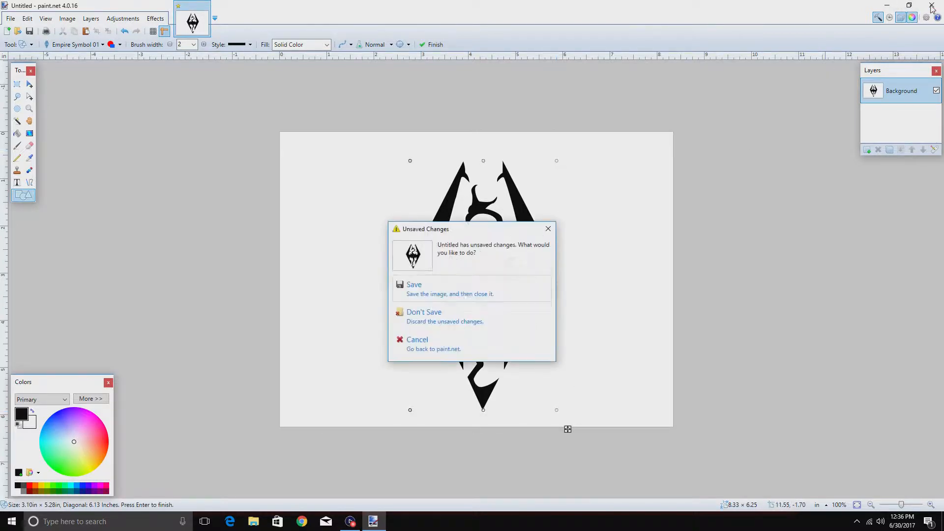
{"action": "left_click", "coordinate": [435, 317]}
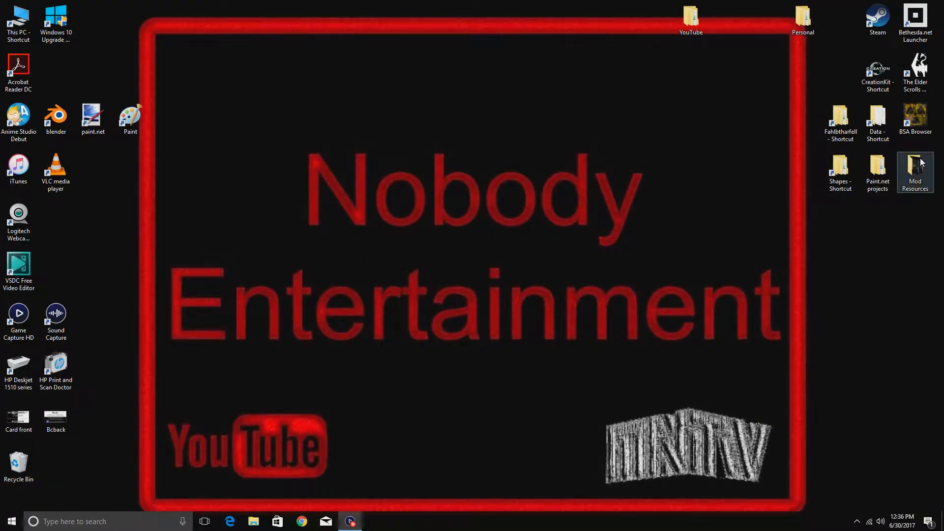
{"action": "left_click", "coordinate": [876, 172]}
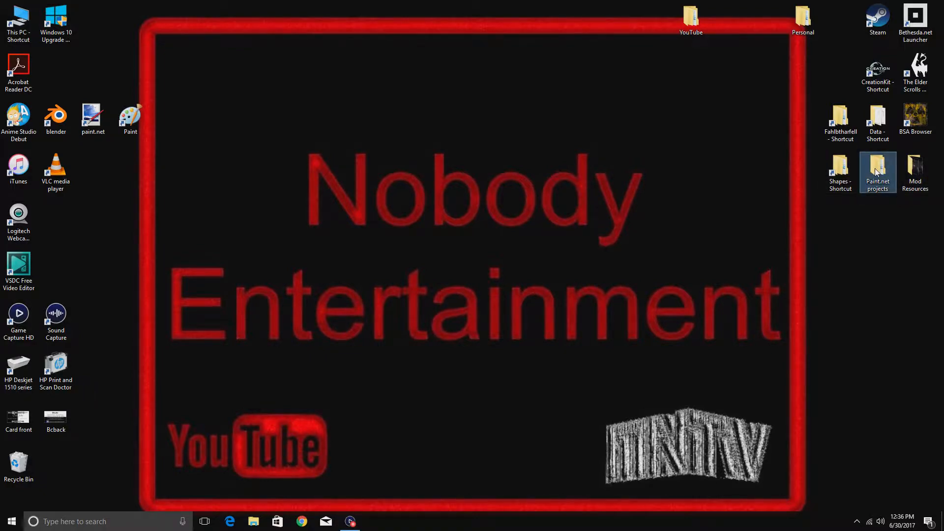
{"action": "double_click", "coordinate": [875, 171]}
{"action": "double_click", "coordinate": [385, 181]}
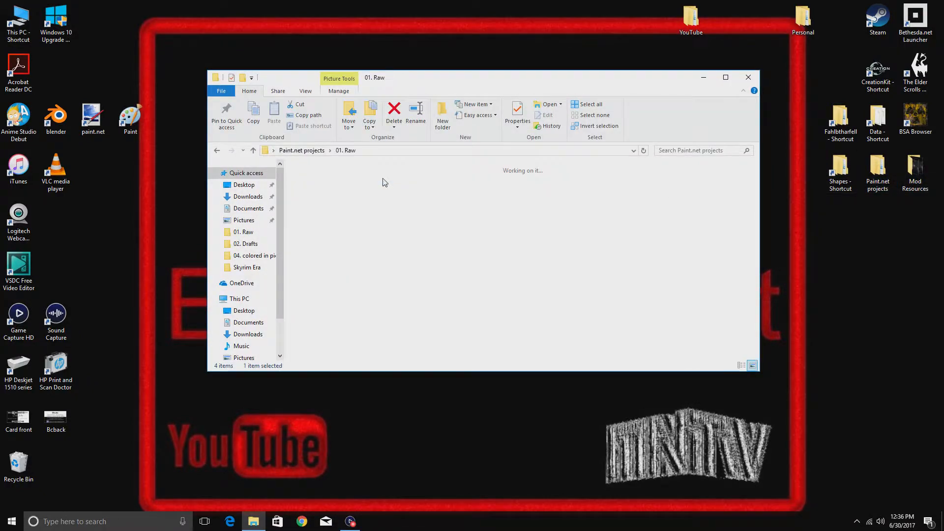
- Look through the source images in the "01. Raw" folder for a symbol to trace as a shape
{"action": "scroll", "coordinate": [553, 240], "scroll_direction": "down", "scroll_amount": 10}
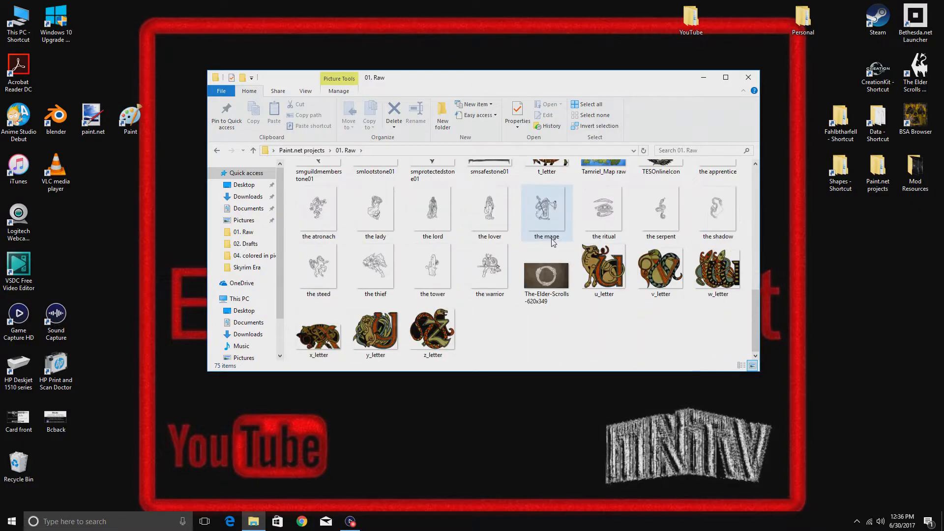
{"action": "scroll", "coordinate": [491, 270], "scroll_direction": "up", "scroll_amount": 3}
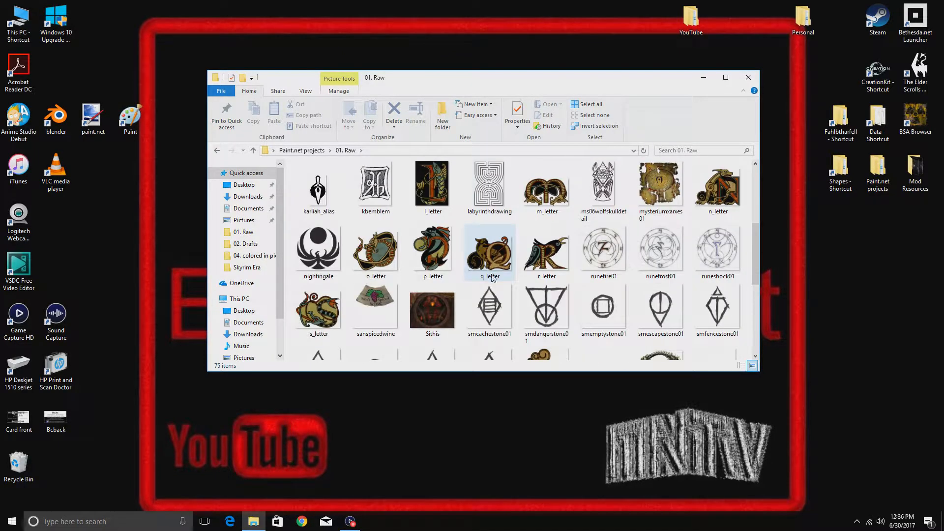
{"action": "scroll", "coordinate": [493, 278], "scroll_direction": "up", "scroll_amount": 2}
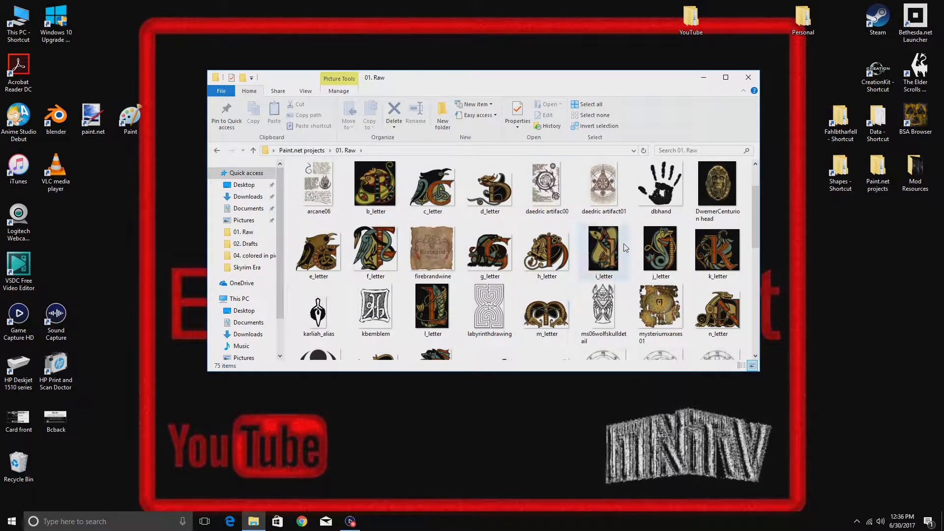
{"action": "scroll", "coordinate": [562, 227], "scroll_direction": "down", "scroll_amount": 1}
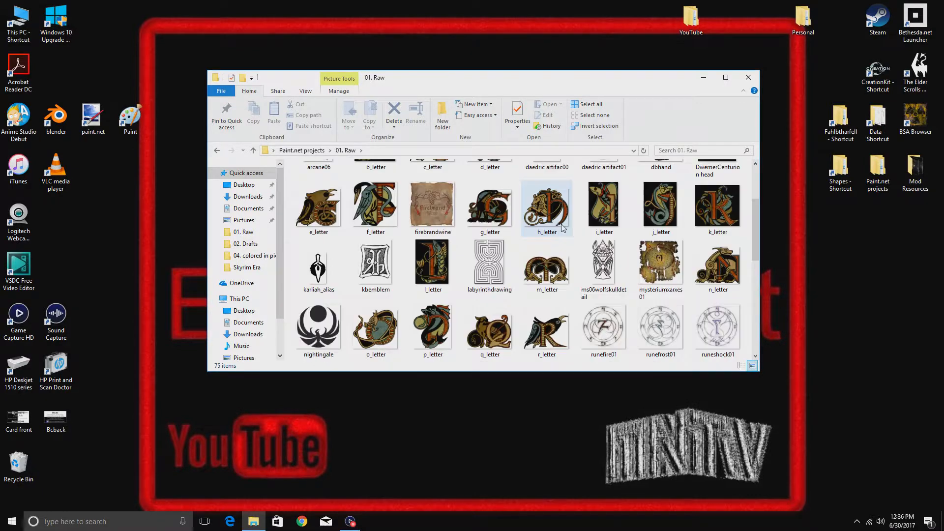
{"action": "scroll", "coordinate": [562, 227], "scroll_direction": "down", "scroll_amount": 3}
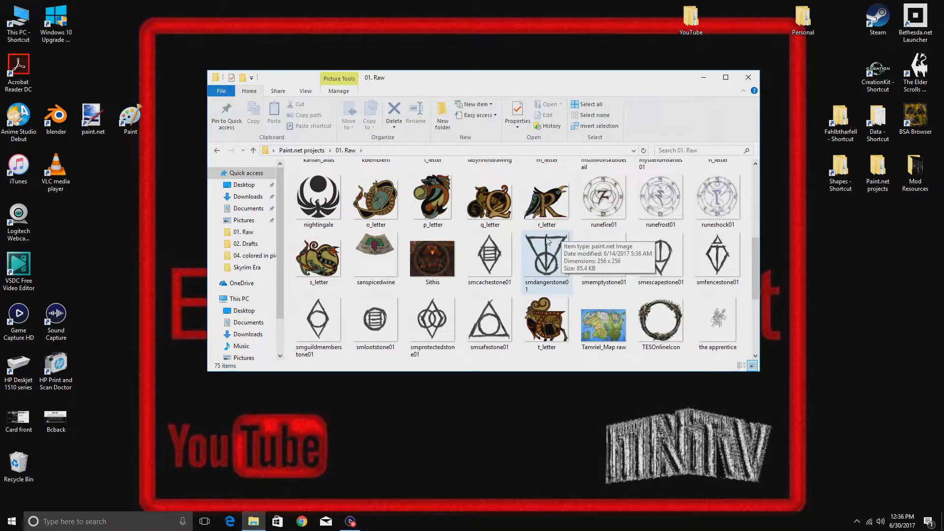
{"action": "scroll", "coordinate": [547, 240], "scroll_direction": "up", "scroll_amount": 3}
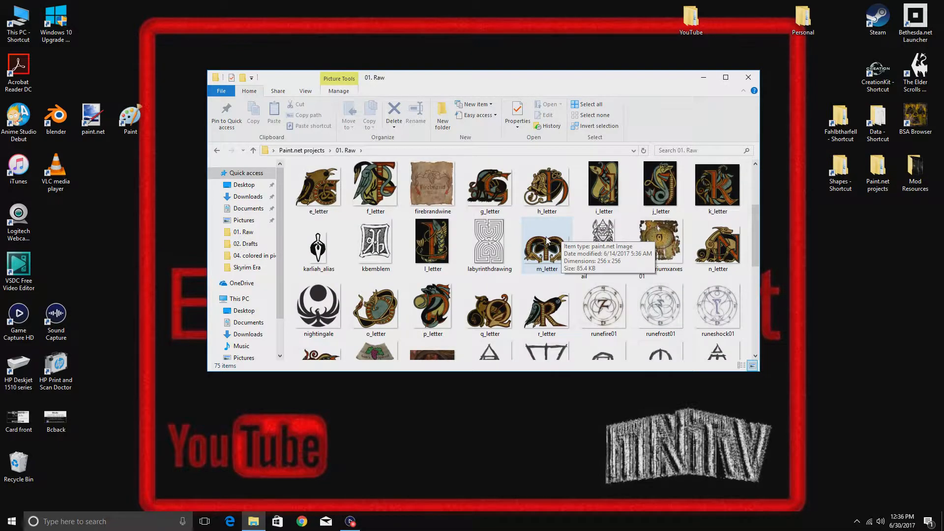
{"action": "scroll", "coordinate": [547, 240], "scroll_direction": "down", "scroll_amount": 3}
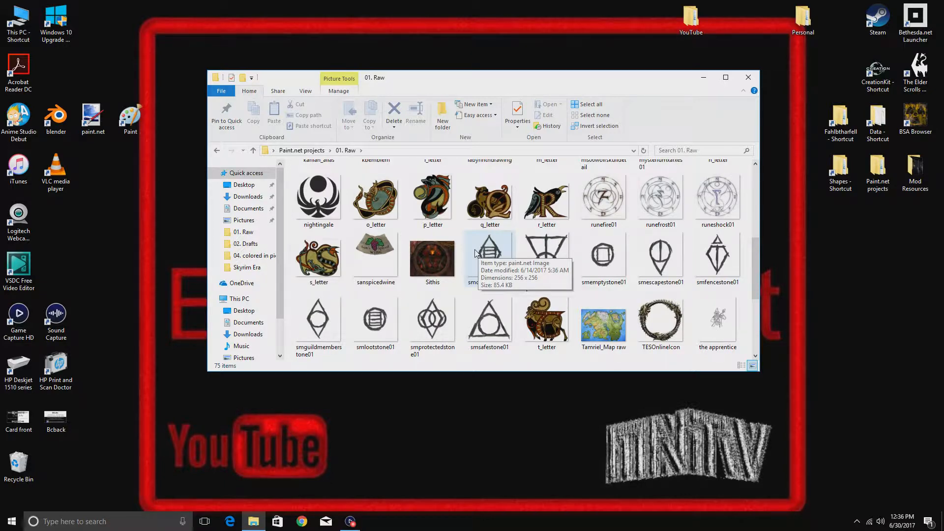
{"action": "scroll", "coordinate": [474, 249], "scroll_direction": "up", "scroll_amount": 3}
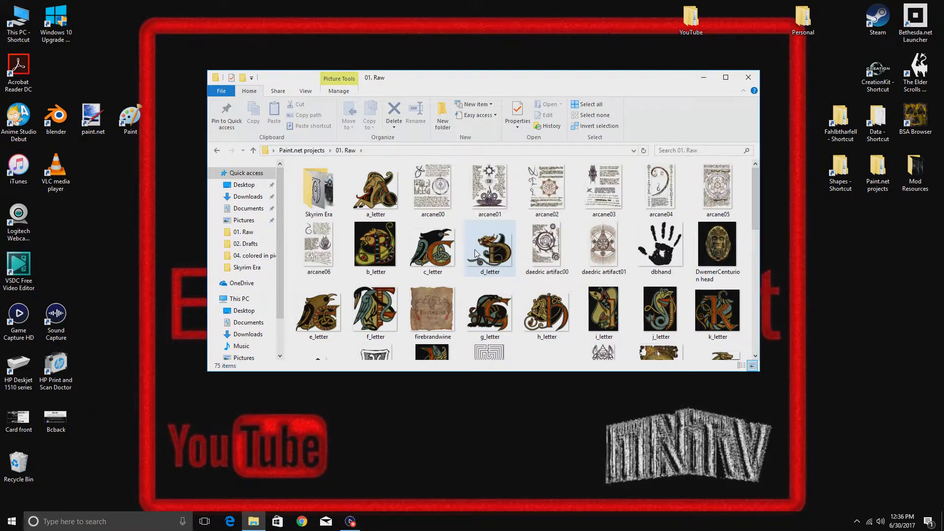
{"action": "scroll", "coordinate": [474, 249], "scroll_direction": "down", "scroll_amount": 5}
{"action": "scroll", "coordinate": [472, 251], "scroll_direction": "up", "scroll_amount": 2}
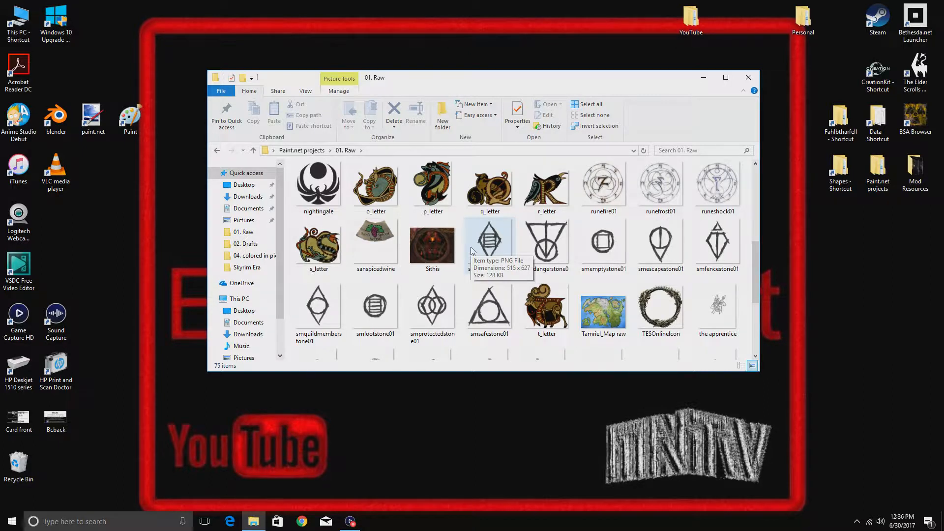
- Open the "nightingale" image from the "01. Raw" folder in paint.net and view it enlarged
{"action": "right_click", "coordinate": [322, 195]}
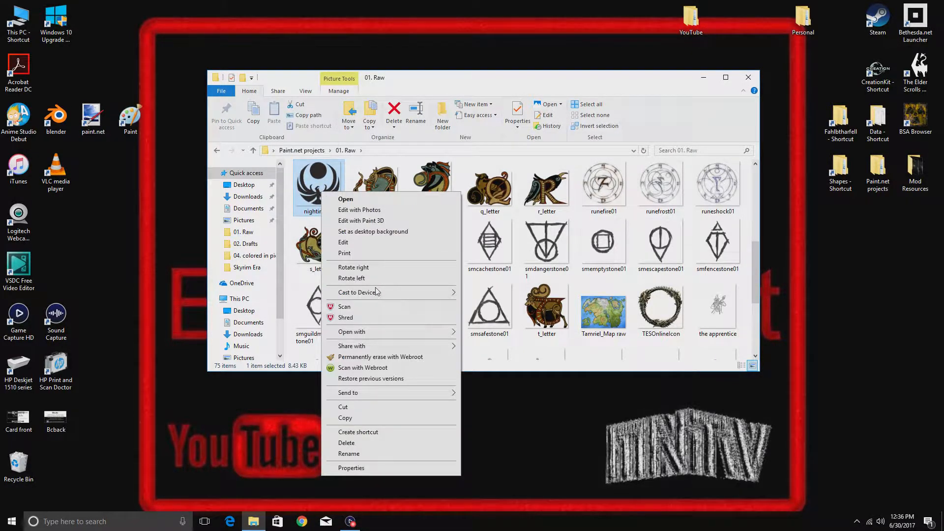
{"action": "mouse_move", "coordinate": [377, 296]}
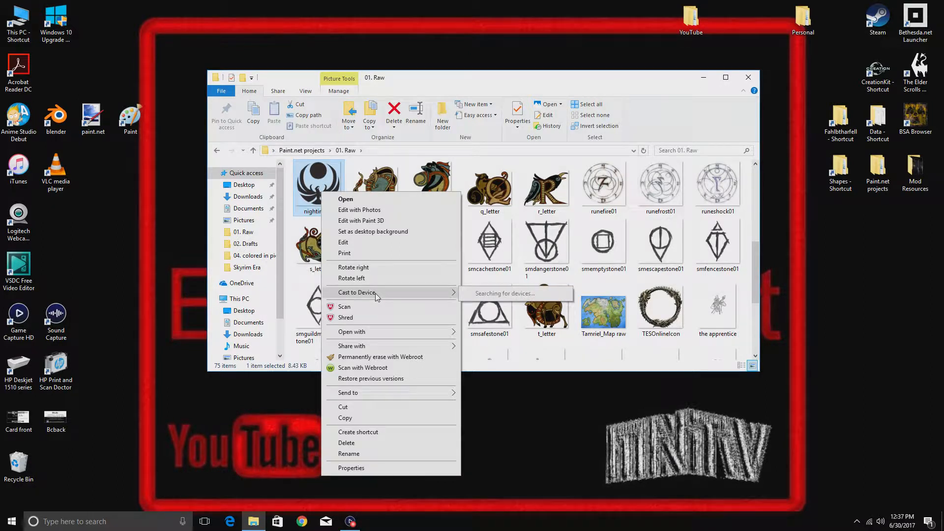
{"action": "mouse_move", "coordinate": [399, 334]}
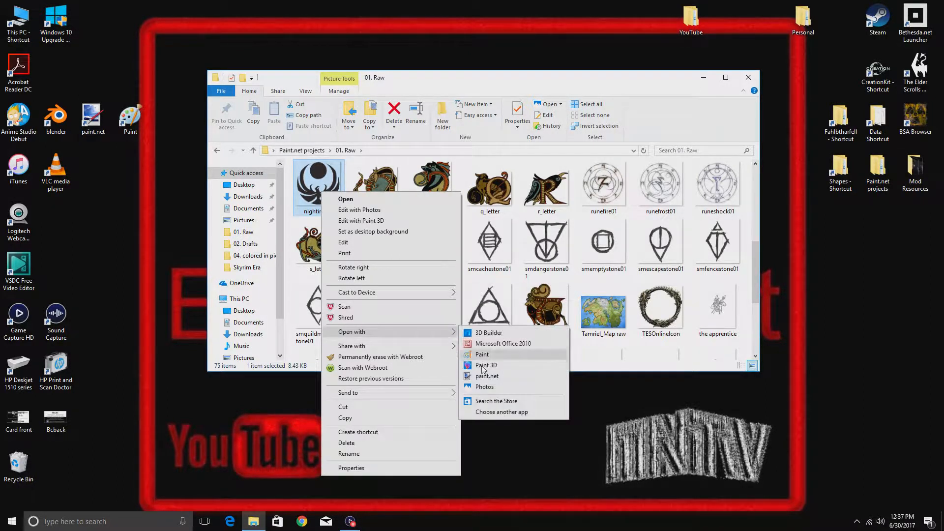
{"action": "left_click", "coordinate": [504, 376]}
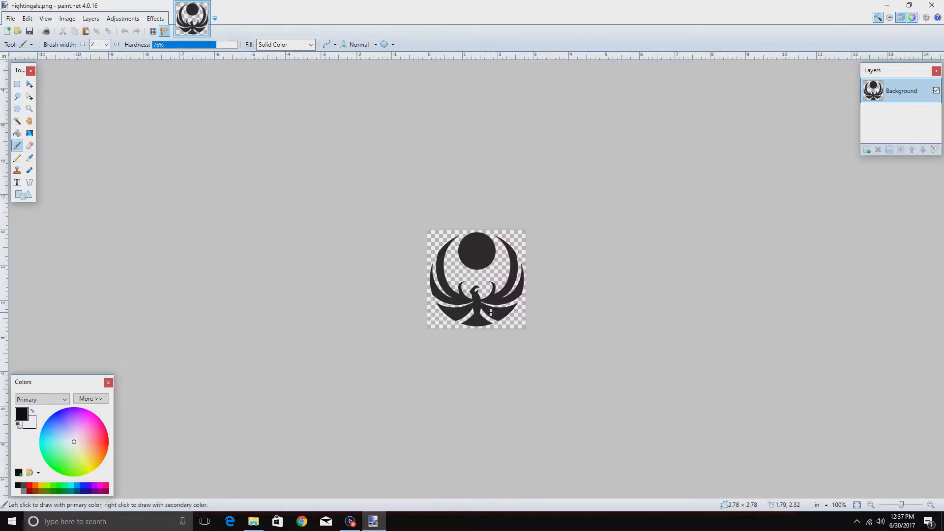
{"action": "scroll", "coordinate": [491, 312], "scroll_direction": "up", "scroll_amount": 6}
{"action": "scroll", "coordinate": [491, 312], "scroll_direction": "down", "scroll_amount": 3}
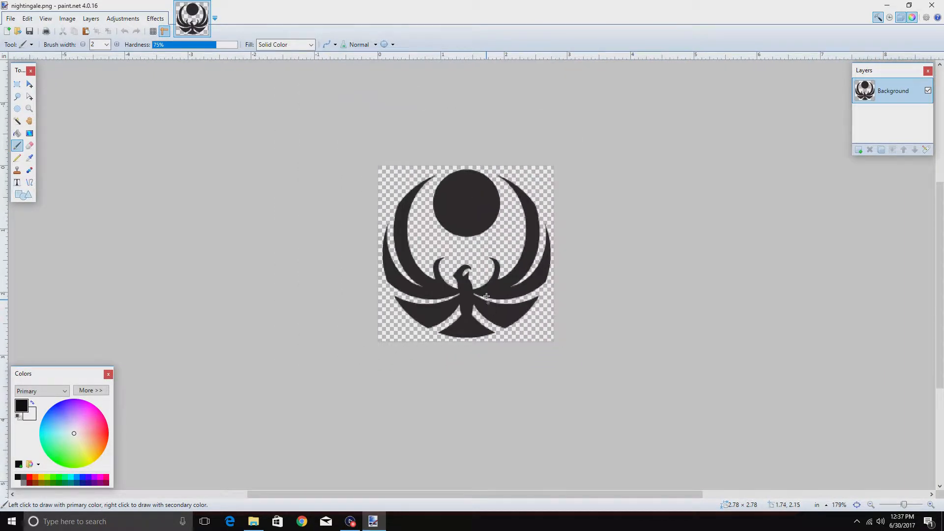
{"action": "left_click_drag", "start_coordinate": [491, 278], "coordinate": [499, 299]}
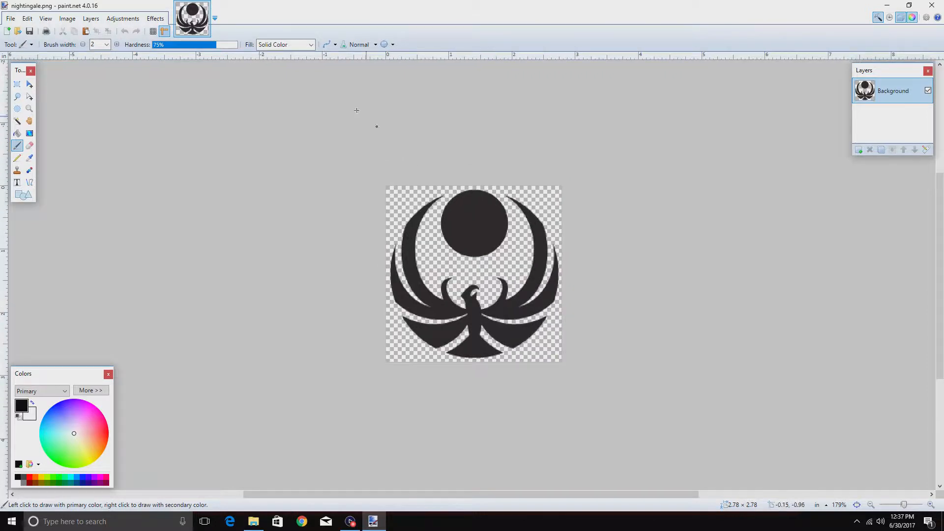
- Open the ShapeMaker effect on the nightingale image, maximize its window, and set the tracing canvas to 2x zoom
{"action": "left_click", "coordinate": [155, 19]}
{"action": "mouse_move", "coordinate": [175, 30]}
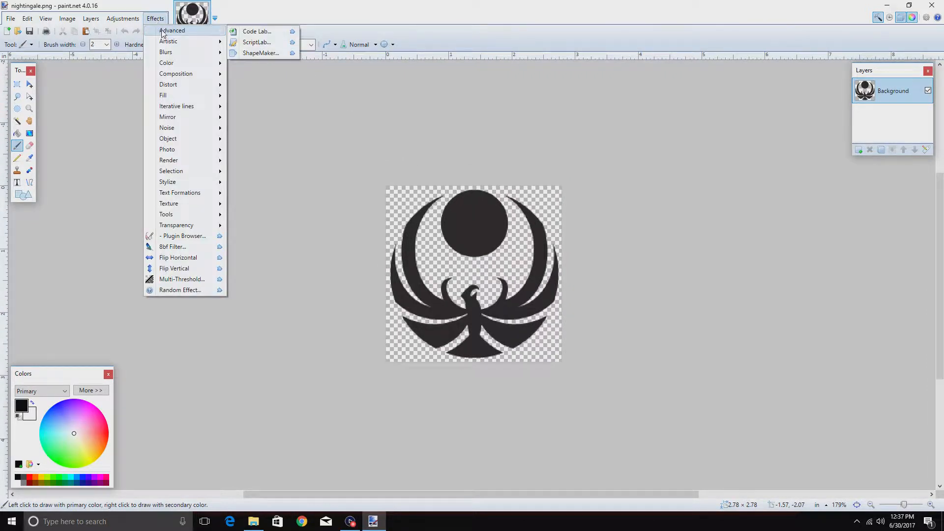
{"action": "left_click", "coordinate": [259, 55]}
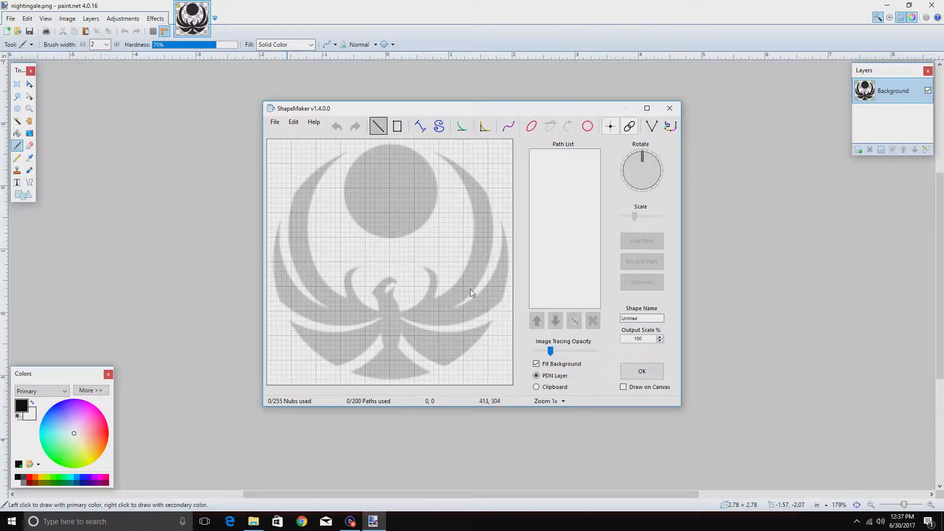
{"action": "left_click", "coordinate": [655, 114]}
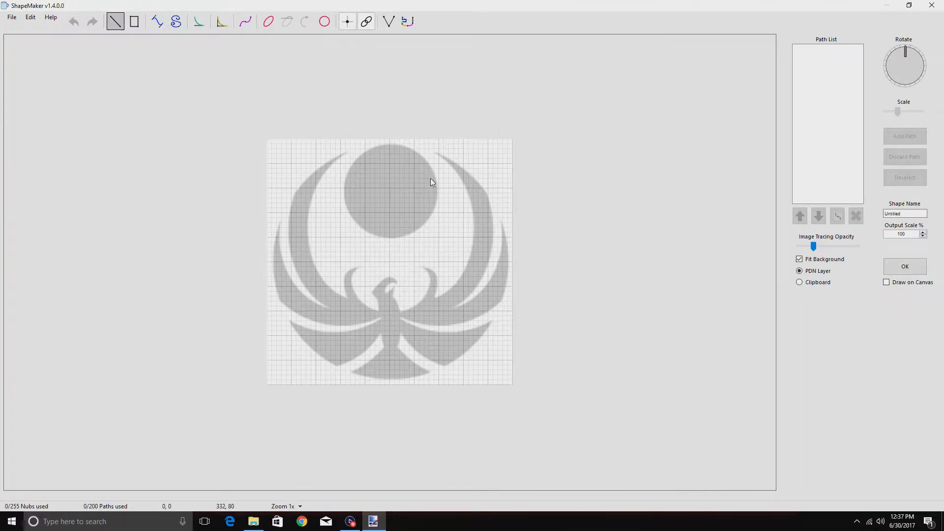
{"action": "scroll", "coordinate": [430, 184], "scroll_direction": "up", "scroll_amount": 3}
{"action": "scroll", "coordinate": [430, 185], "scroll_direction": "down", "scroll_amount": 2}
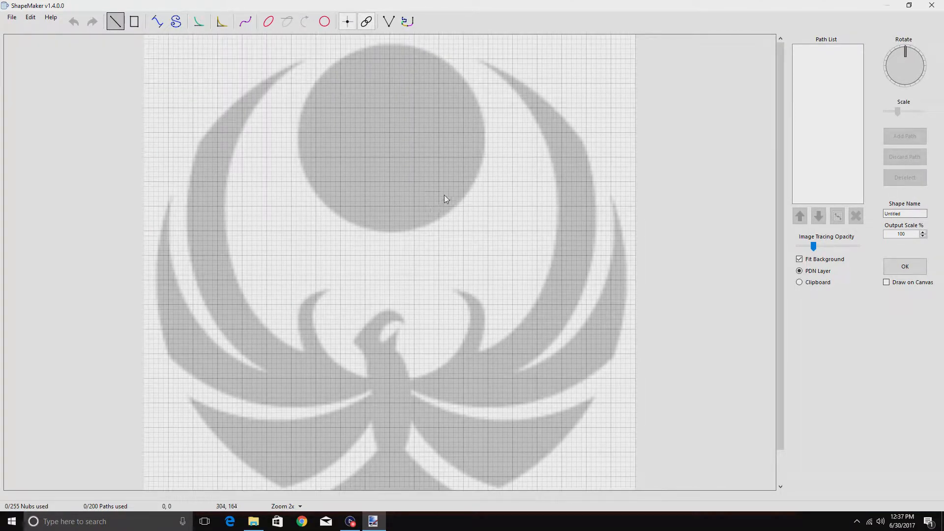
{"action": "left_click_drag", "start_coordinate": [458, 186], "coordinate": [436, 262]}
{"action": "scroll", "coordinate": [435, 262], "scroll_direction": "down", "scroll_amount": 1}
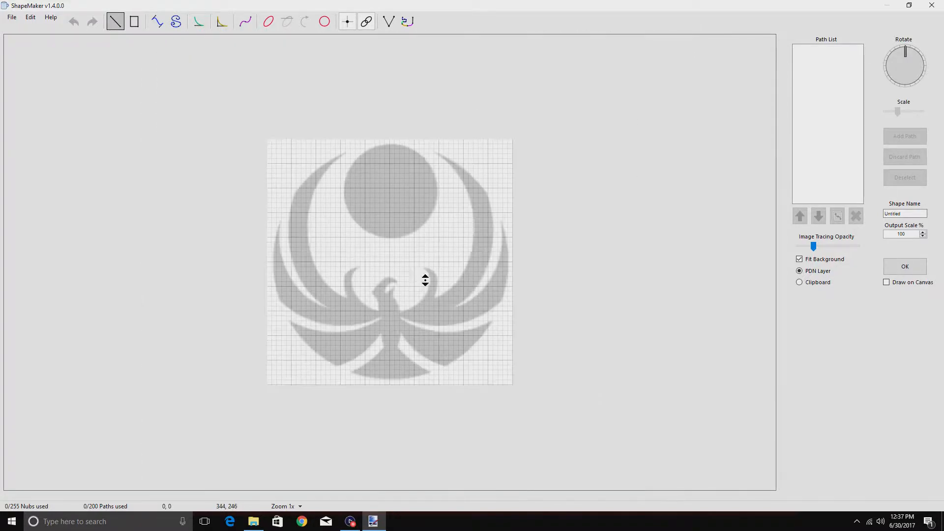
{"action": "scroll", "coordinate": [442, 270], "scroll_direction": "up", "scroll_amount": 3}
{"action": "scroll", "coordinate": [441, 270], "scroll_direction": "down", "scroll_amount": 2}
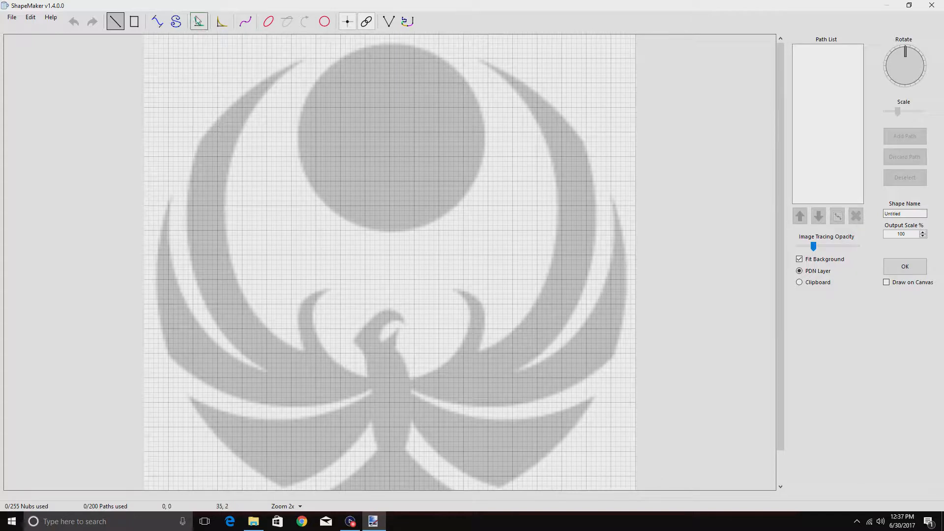
- Turn off grid snapping, trace the moon disc with an auto circle from about 250, 10 to 250, 202, and add it as a path
{"action": "left_click", "coordinate": [322, 25]}
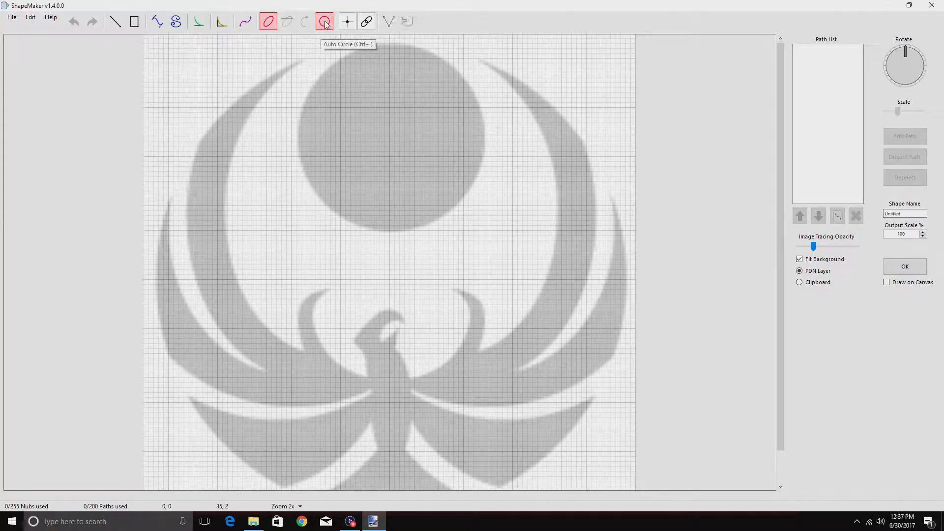
{"action": "left_click", "coordinate": [390, 44]}
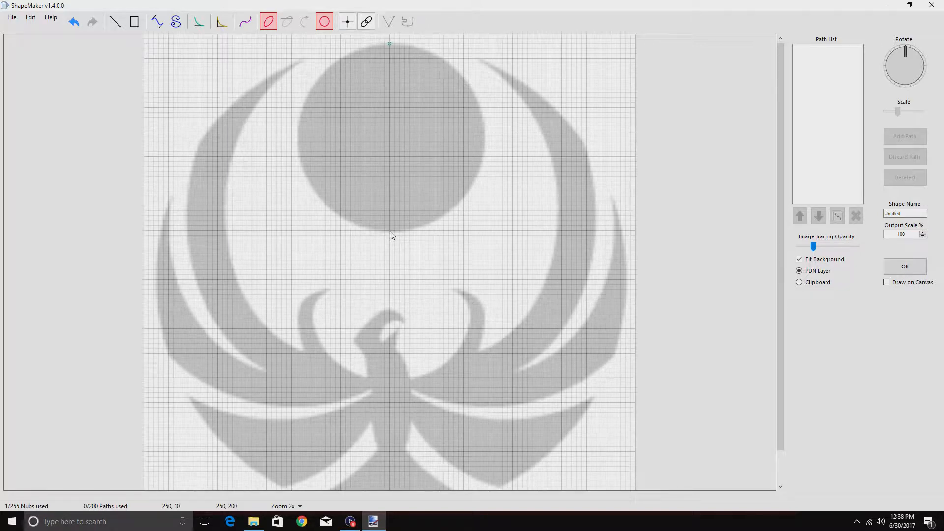
{"action": "left_click", "coordinate": [347, 23]}
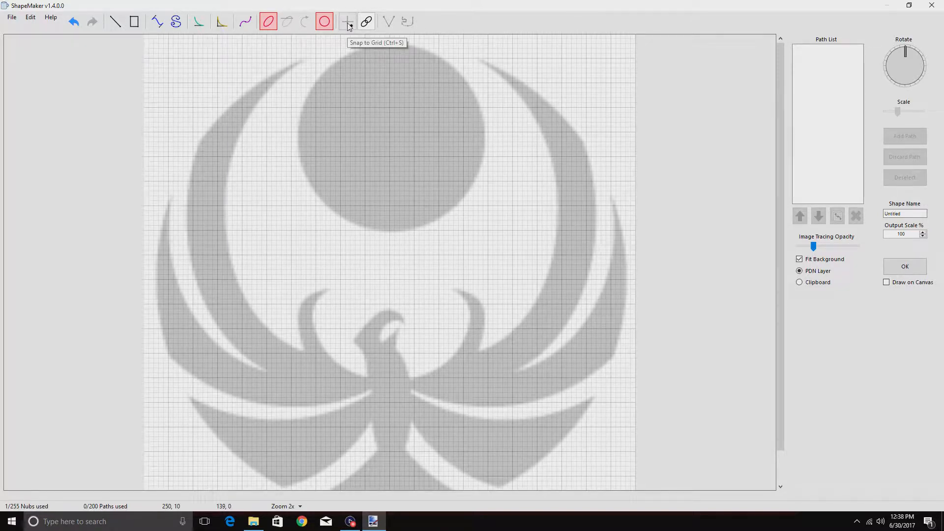
{"action": "left_click", "coordinate": [389, 232]}
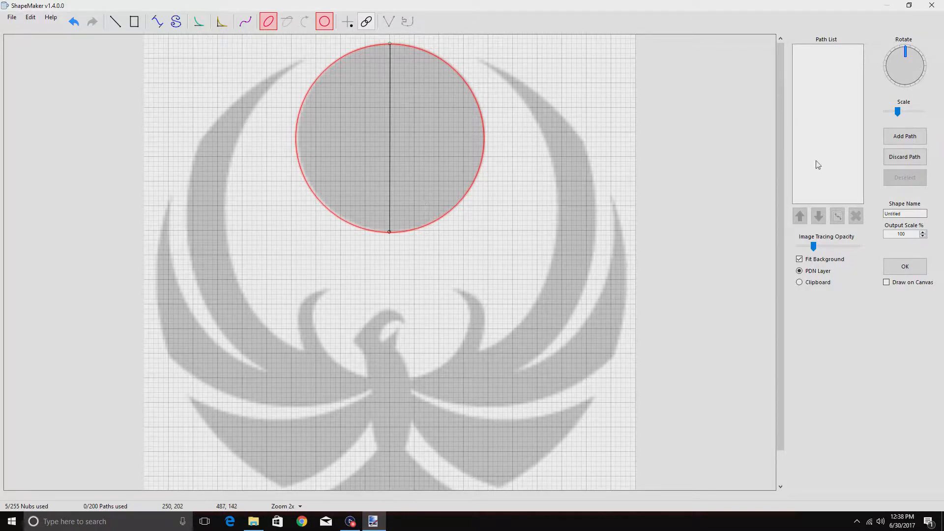
{"action": "left_click", "coordinate": [910, 139]}
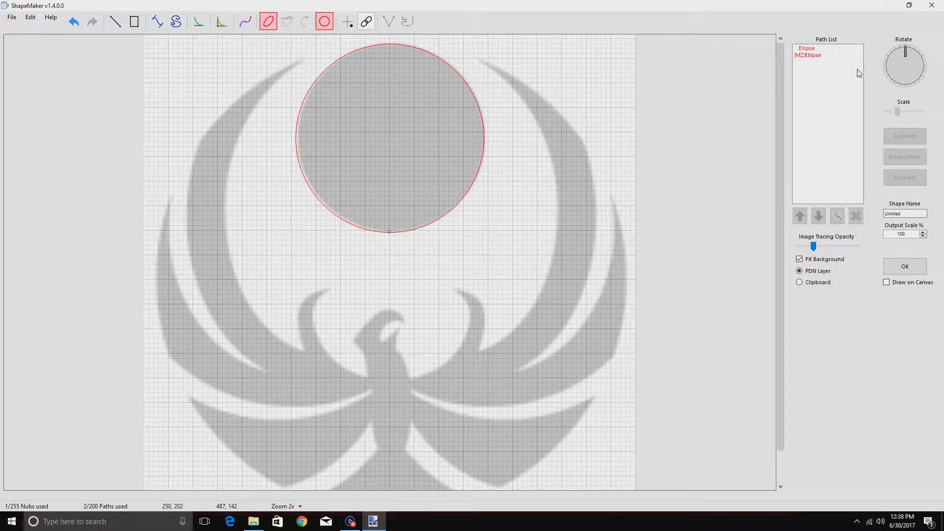
- Rename the two ellipse paths as Moon1 and moon2, and deselect the path
{"action": "double_click", "coordinate": [808, 48]}
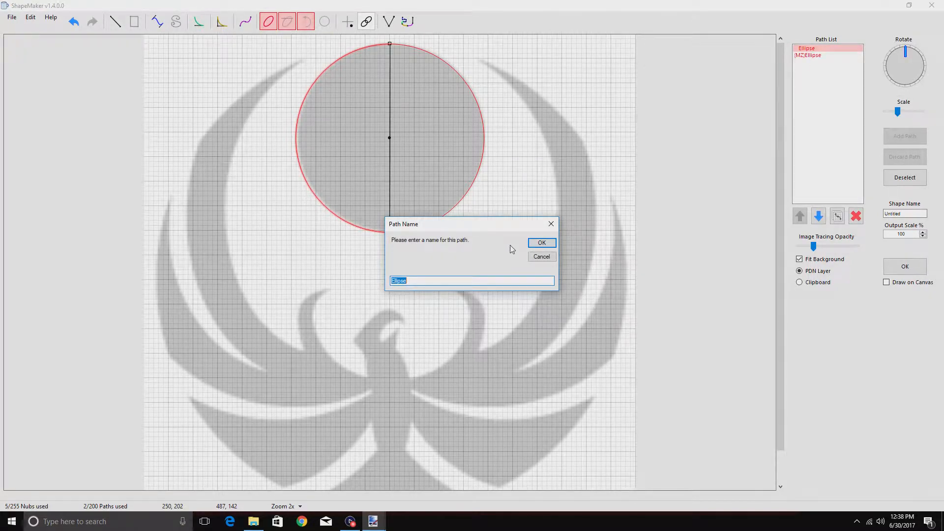
{"action": "type", "text": "Moon1"}
{"action": "left_click", "coordinate": [542, 242]}
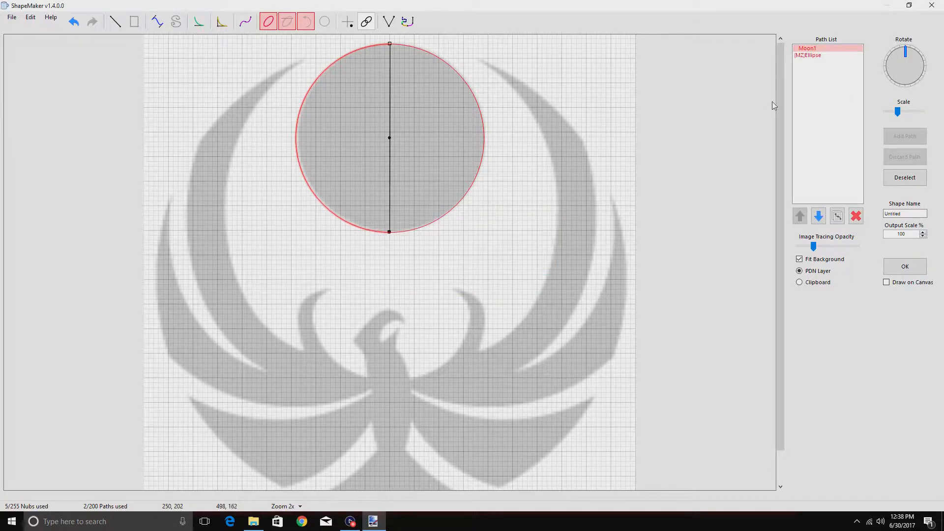
{"action": "double_click", "coordinate": [821, 58]}
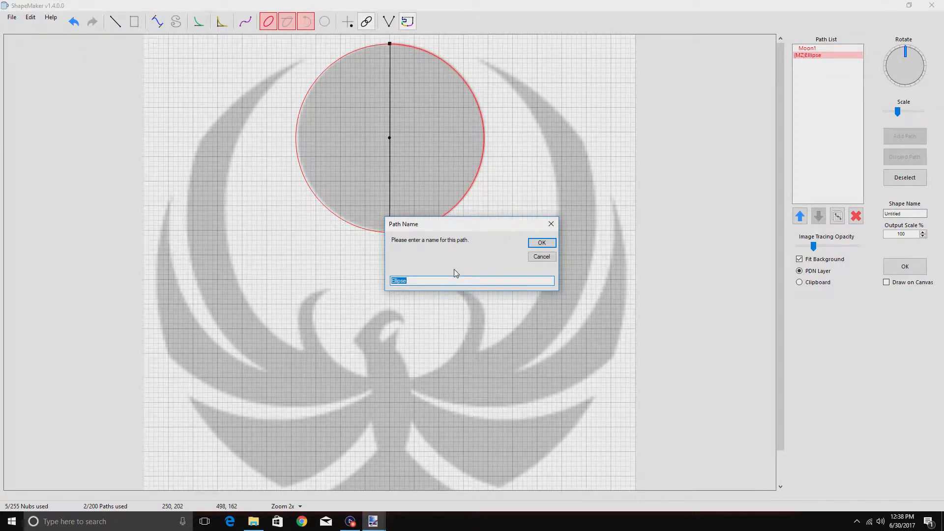
{"action": "type", "text": "moon2"}
{"action": "left_click", "coordinate": [538, 245]}
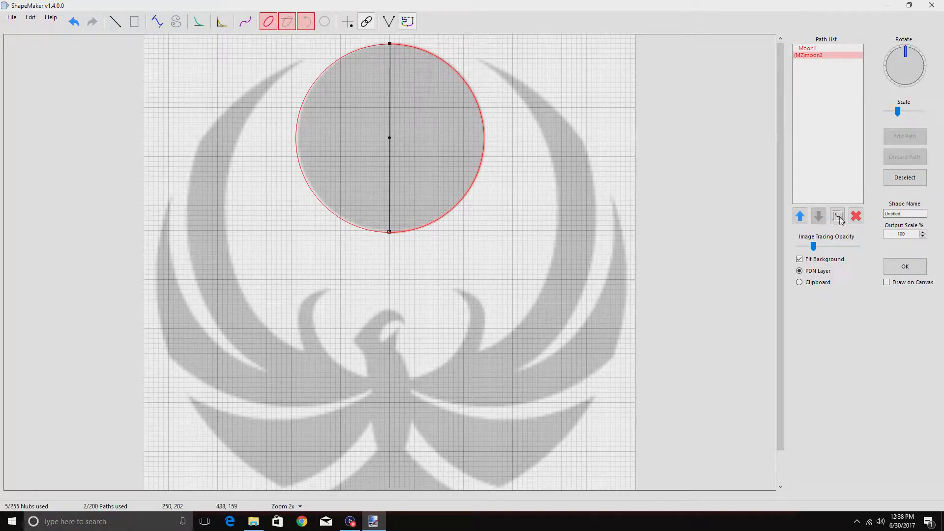
{"action": "left_click", "coordinate": [906, 178]}
{"action": "left_click", "coordinate": [906, 178]}
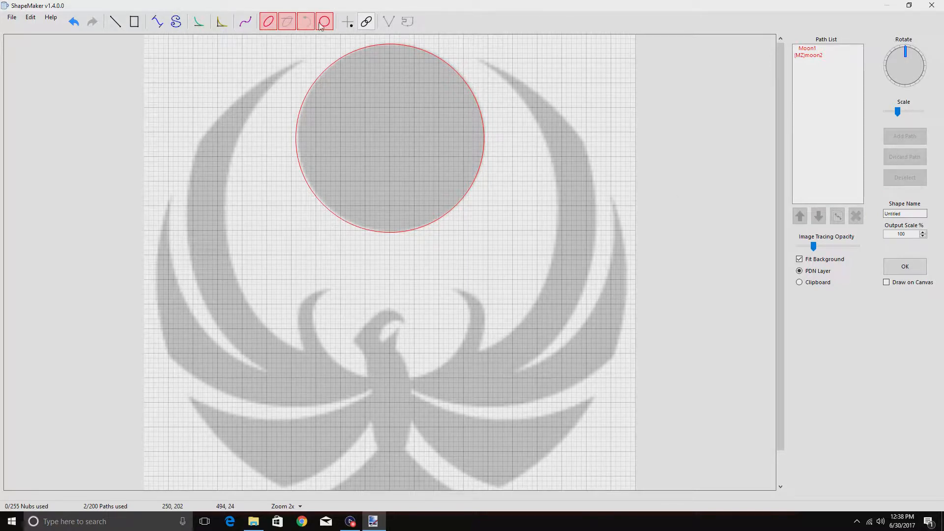
- Trace the inner edge of the left crescent wing with an open Bezier curve up to about 164, 26, bending both handles to fit
{"action": "left_click", "coordinate": [158, 21]}
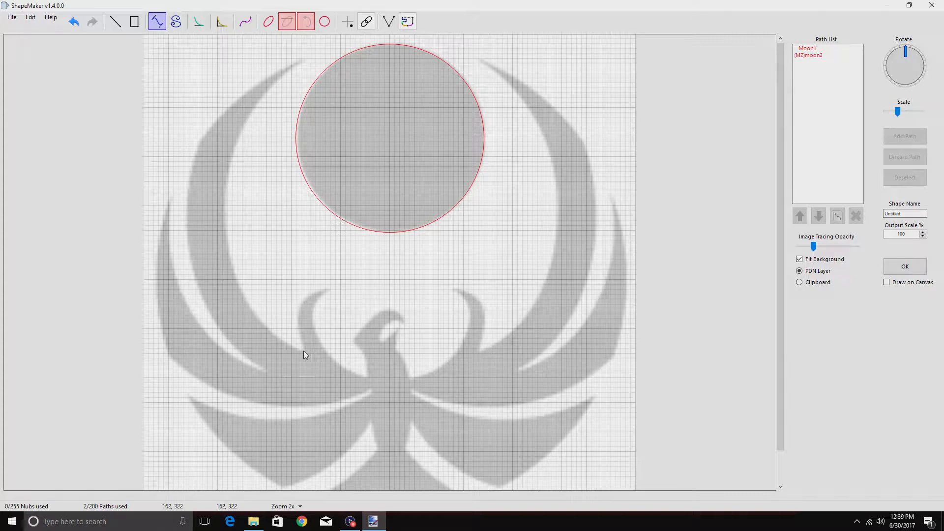
{"action": "left_click", "coordinate": [302, 60]}
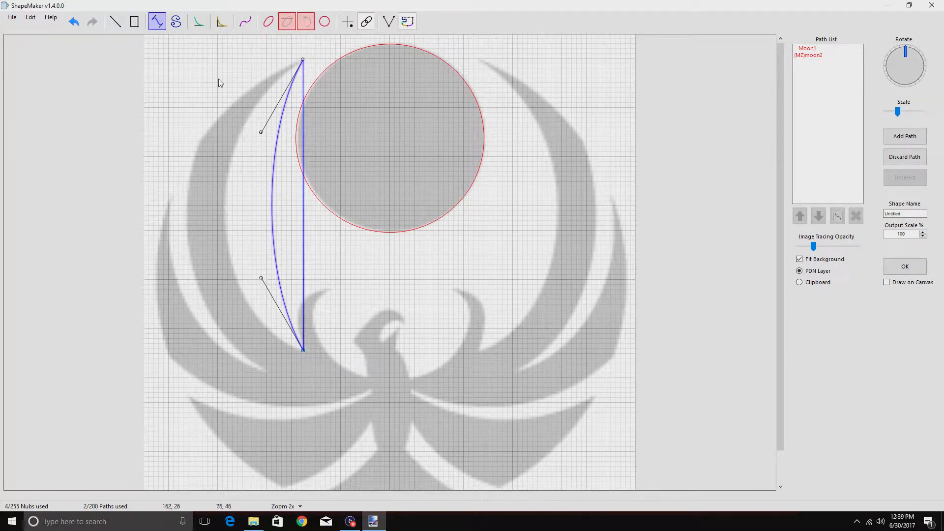
{"action": "left_click", "coordinate": [73, 22]}
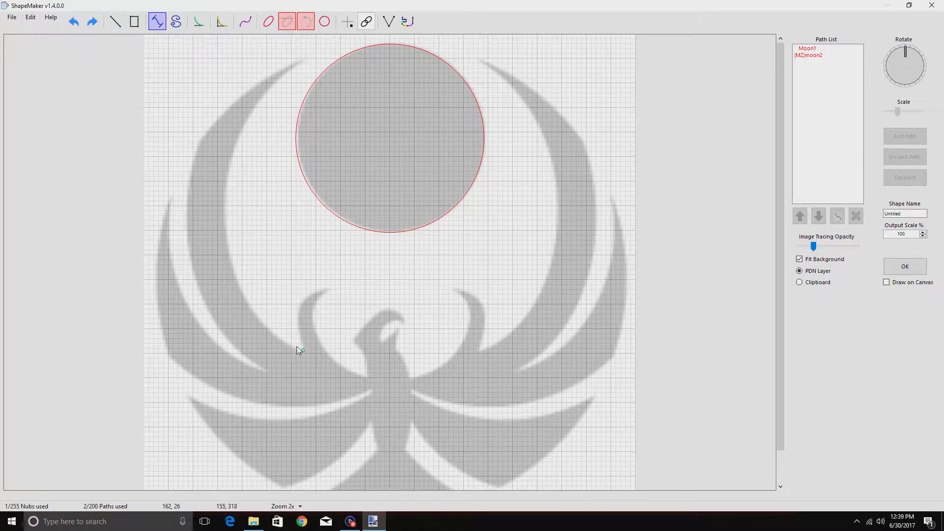
{"action": "left_click", "coordinate": [305, 59]}
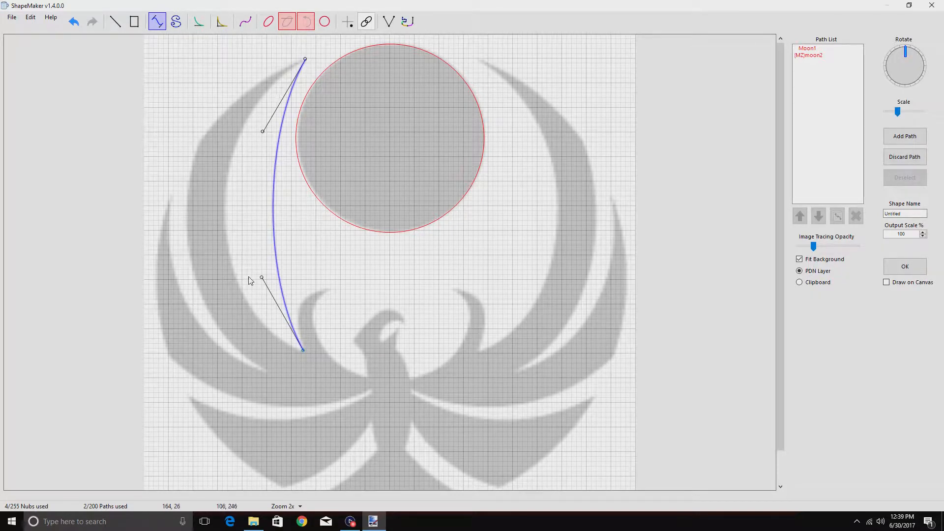
{"action": "left_click_drag", "start_coordinate": [261, 279], "coordinate": [207, 328]}
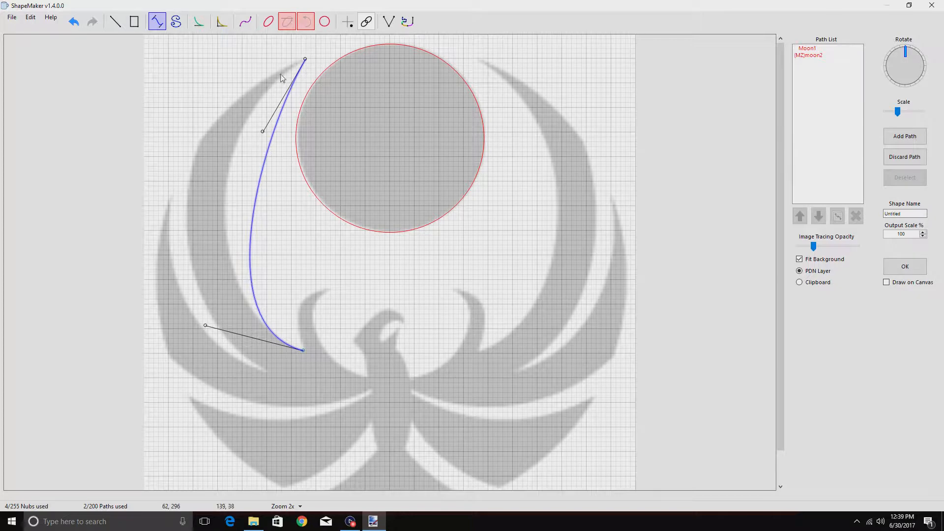
{"action": "left_click_drag", "start_coordinate": [260, 129], "coordinate": [192, 125]}
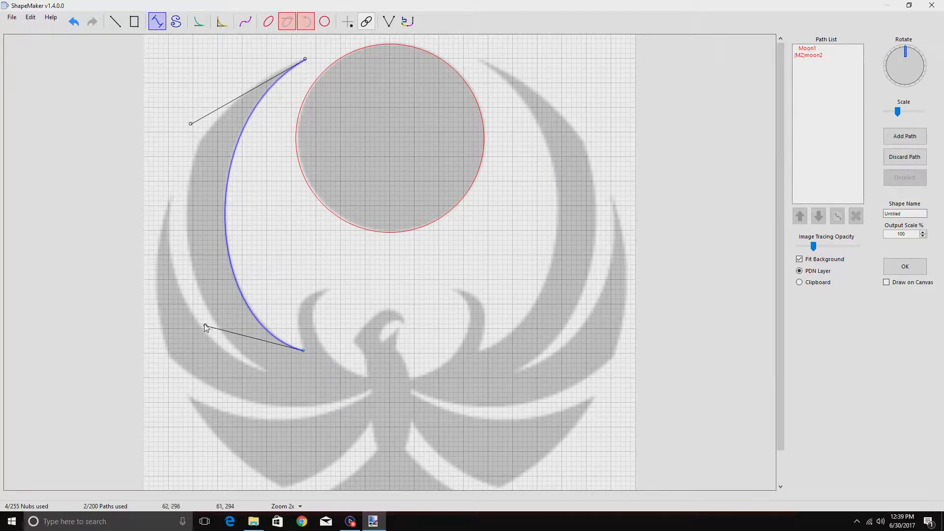
{"action": "left_click_drag", "start_coordinate": [205, 326], "coordinate": [205, 326]}
- Extend the path to the crescent's lower outer end at about 127, 344, and pull its nodes and handles roughly along the outer edge
{"action": "left_click", "coordinate": [269, 372]}
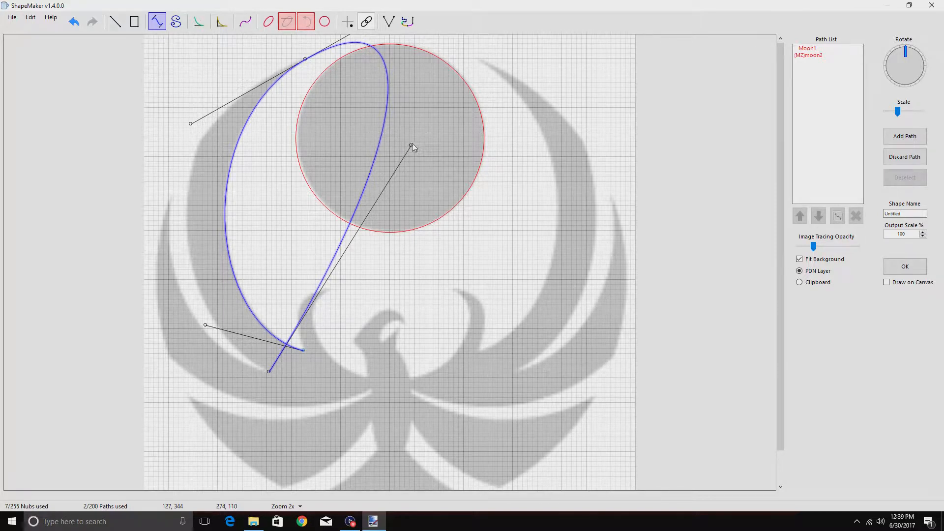
{"action": "left_click_drag", "start_coordinate": [411, 145], "coordinate": [163, 274]}
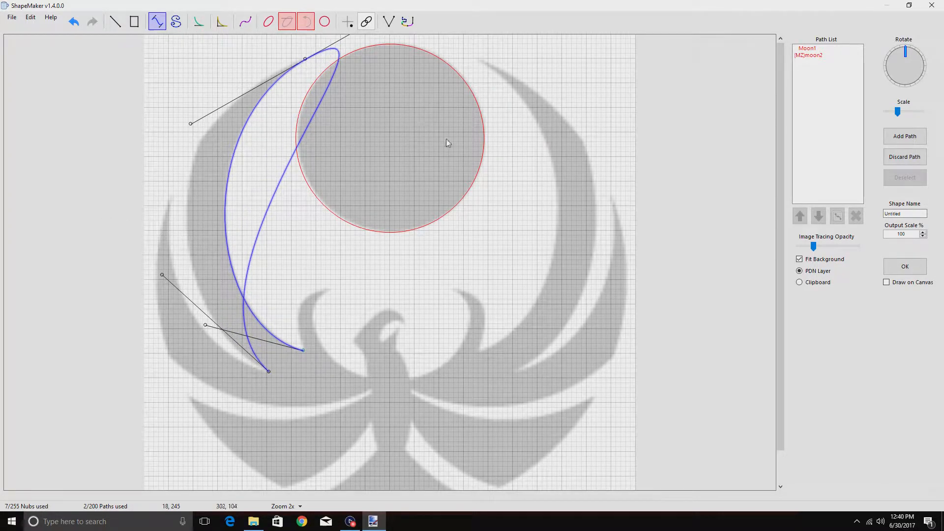
{"action": "scroll", "coordinate": [466, 179], "scroll_direction": "down", "scroll_amount": 1}
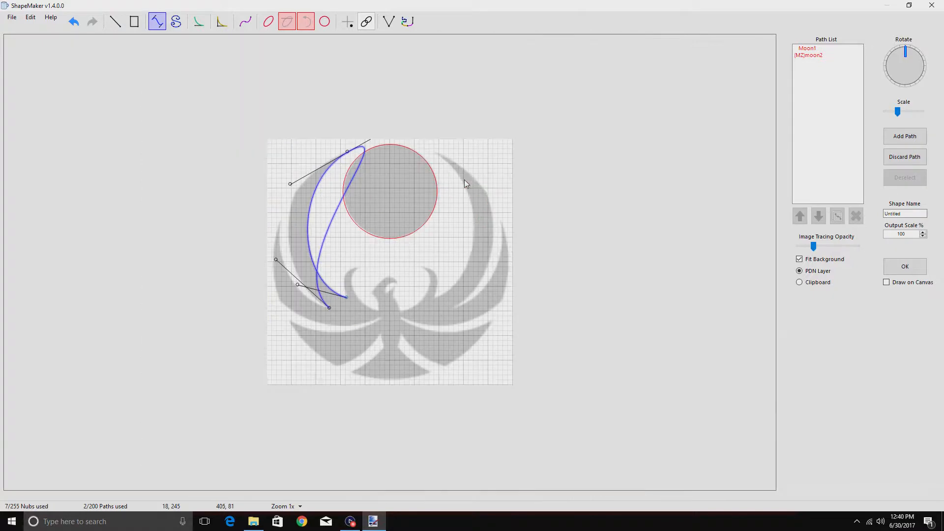
{"action": "scroll", "coordinate": [399, 163], "scroll_direction": "up", "scroll_amount": 3}
{"action": "scroll", "coordinate": [399, 164], "scroll_direction": "down", "scroll_amount": 3}
{"action": "left_click_drag", "start_coordinate": [348, 154], "coordinate": [324, 211]}
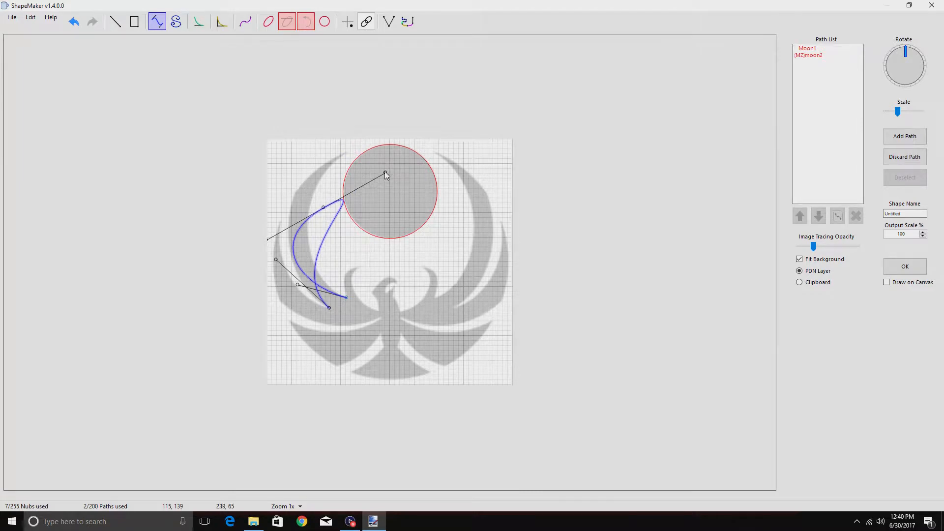
{"action": "left_click_drag", "start_coordinate": [385, 174], "coordinate": [348, 167]}
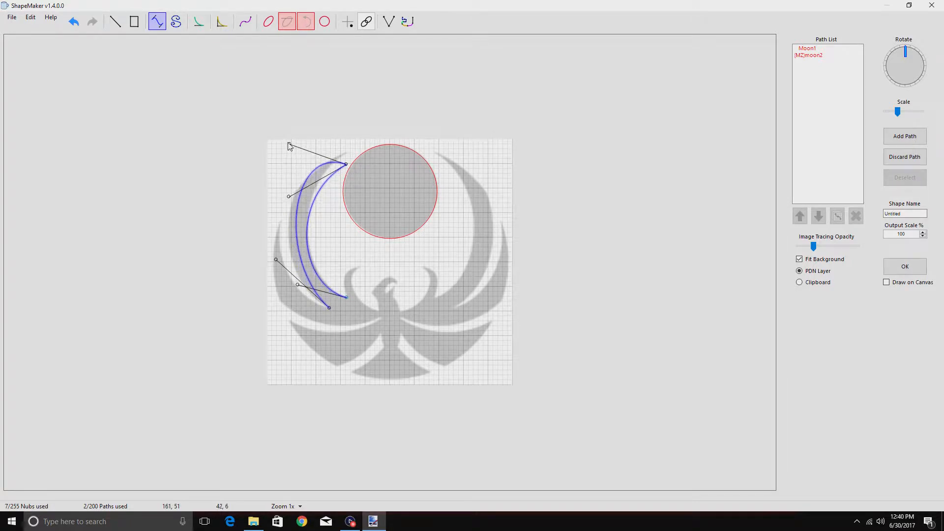
{"action": "left_click_drag", "start_coordinate": [289, 145], "coordinate": [271, 173]}
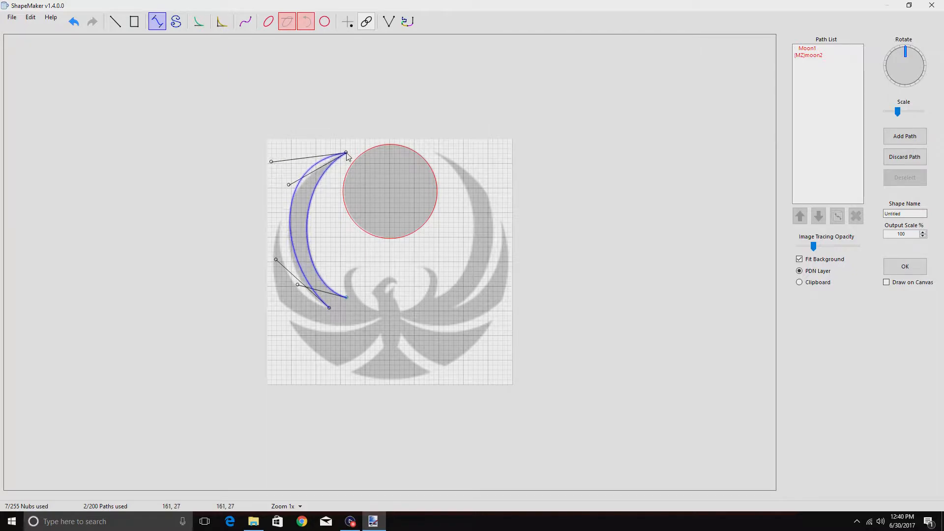
- Align the crescent's upper tip node at 162, 28, and refine the outer curve's handles to follow the outer edge
{"action": "scroll", "coordinate": [382, 189], "scroll_direction": "up", "scroll_amount": 1}
{"action": "scroll", "coordinate": [381, 185], "scroll_direction": "up", "scroll_amount": 2}
{"action": "left_click_drag", "start_coordinate": [380, 177], "coordinate": [587, 522]}
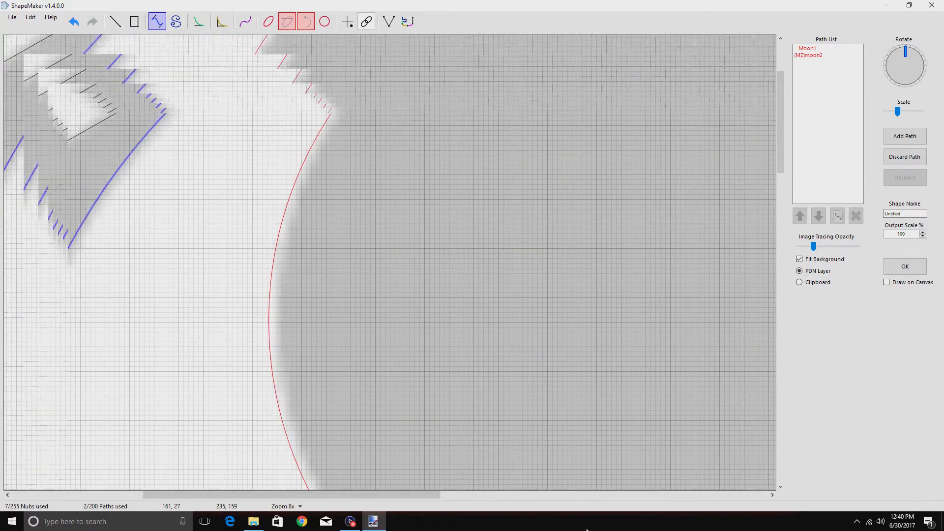
{"action": "left_click_drag", "start_coordinate": [232, 132], "coordinate": [226, 270]}
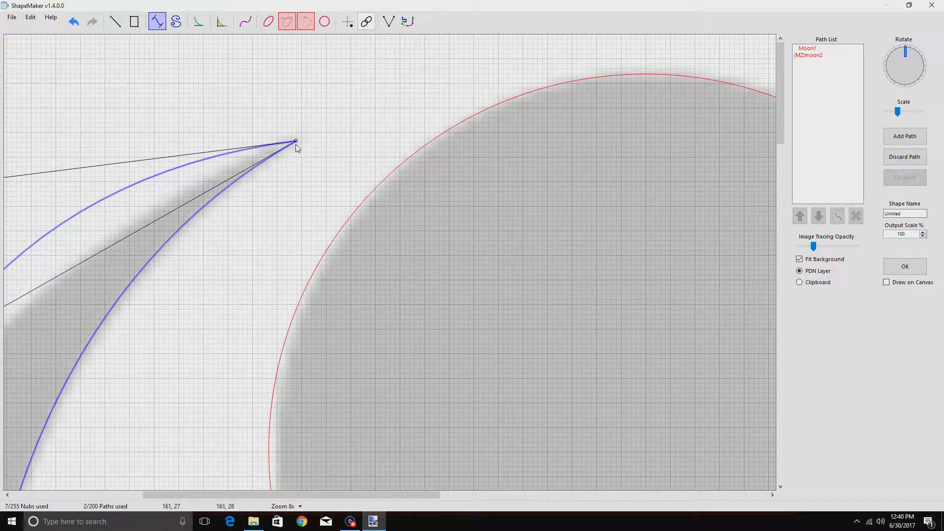
{"action": "scroll", "coordinate": [296, 146], "scroll_direction": "down", "scroll_amount": 2}
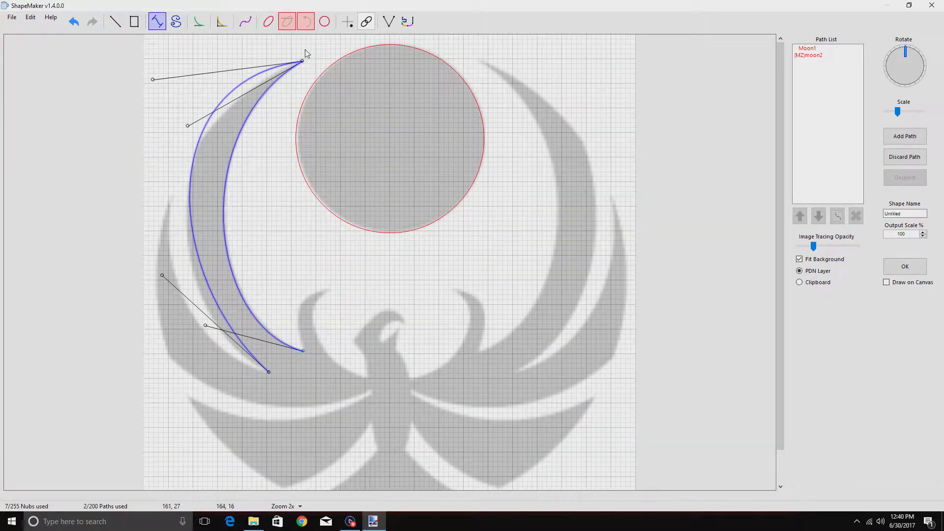
{"action": "left_click_drag", "start_coordinate": [302, 61], "coordinate": [303, 62]}
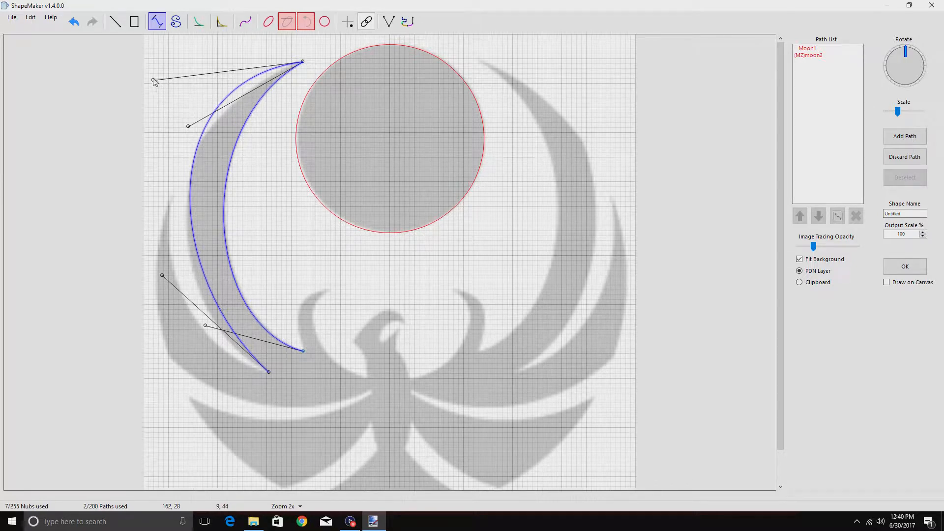
{"action": "left_click_drag", "start_coordinate": [153, 80], "coordinate": [117, 126]}
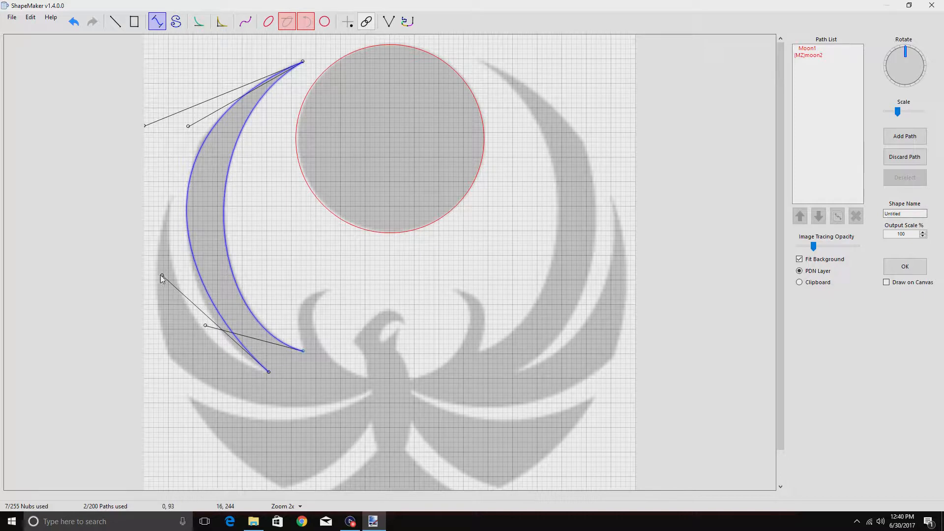
{"action": "left_click_drag", "start_coordinate": [163, 274], "coordinate": [161, 305]}
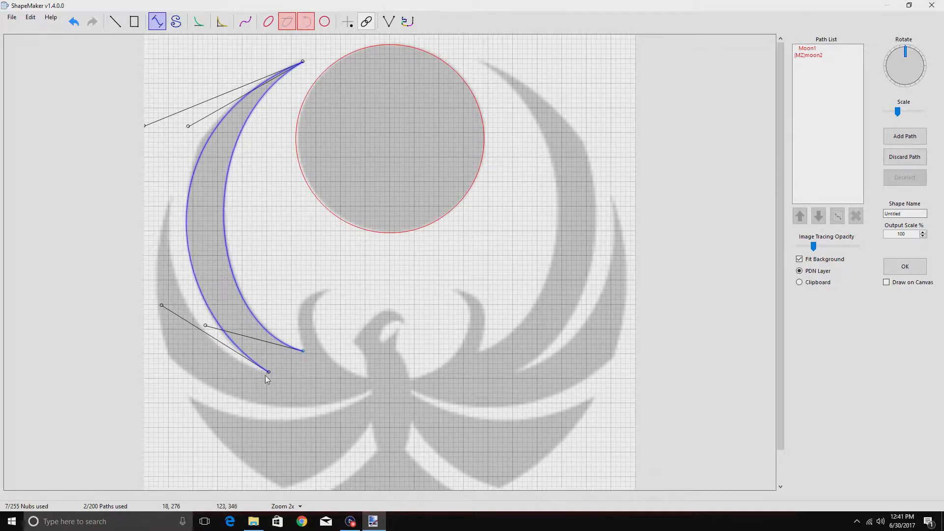
- Move the outer curve's end node to the crescent's outer corner at about 55, 112, and fit its handles to the upper outer edge
{"action": "left_click_drag", "start_coordinate": [267, 379], "coordinate": [199, 144]}
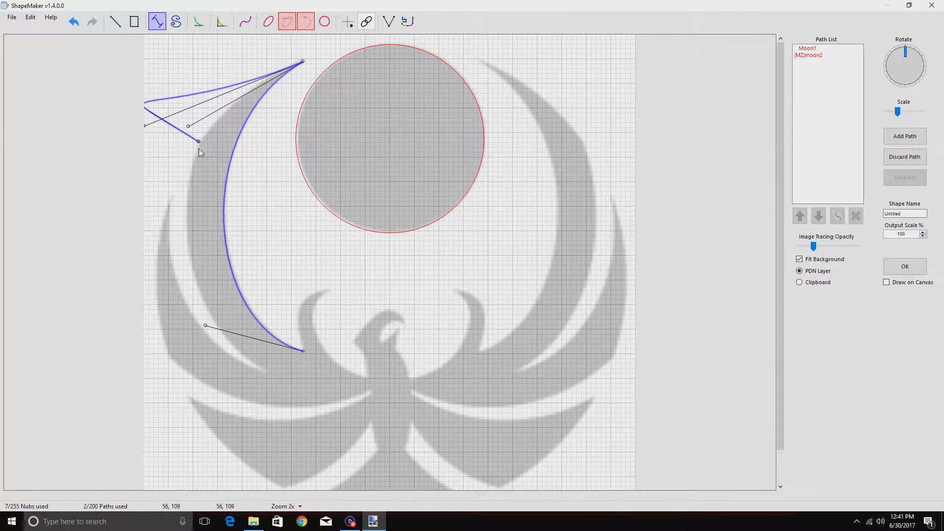
{"action": "left_click_drag", "start_coordinate": [199, 149], "coordinate": [270, 210]}
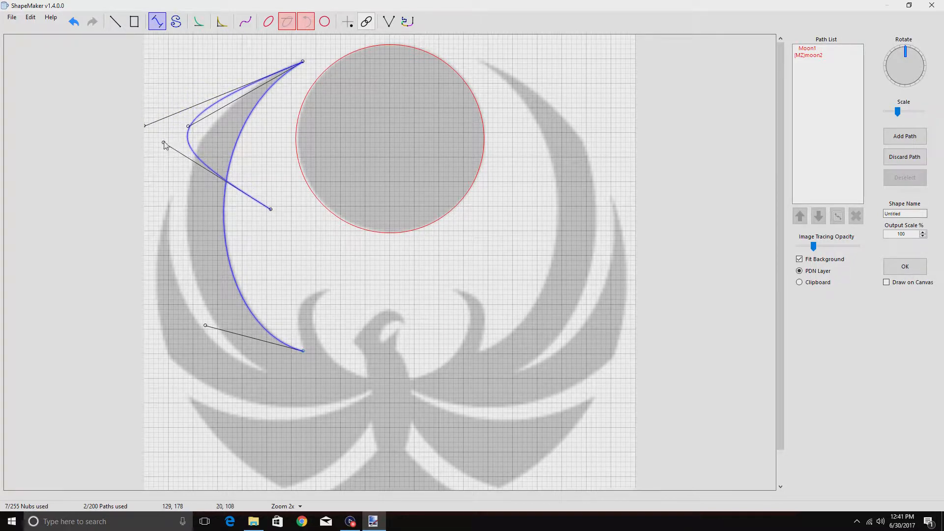
{"action": "left_click_drag", "start_coordinate": [164, 144], "coordinate": [277, 144]}
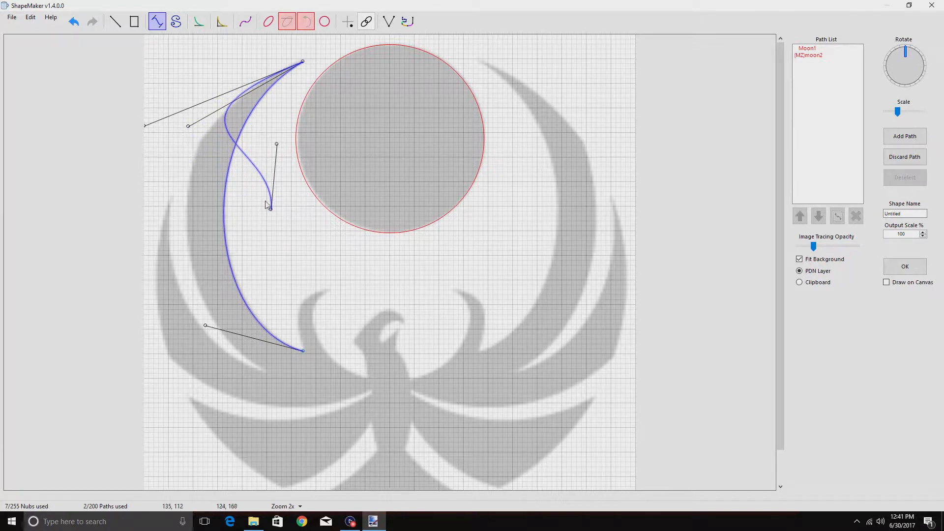
{"action": "left_click_drag", "start_coordinate": [270, 211], "coordinate": [198, 145]}
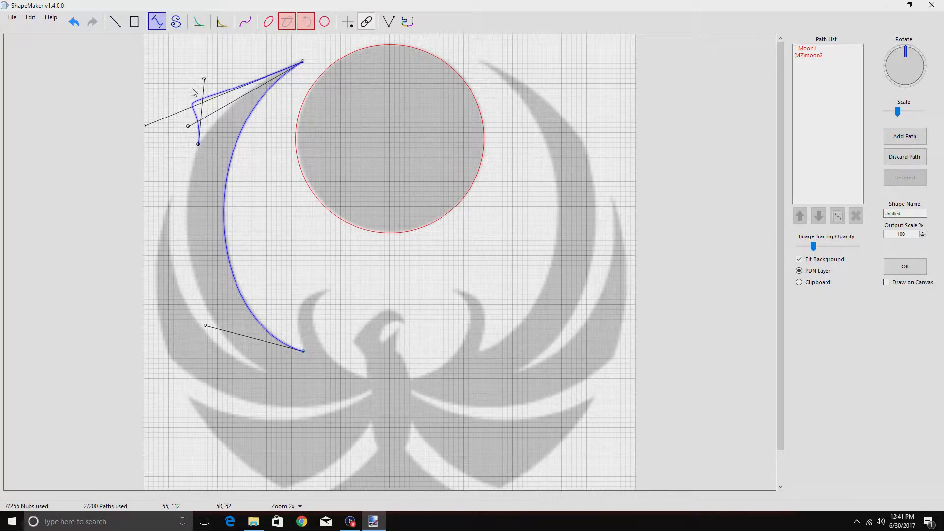
{"action": "left_click_drag", "start_coordinate": [203, 79], "coordinate": [230, 110]}
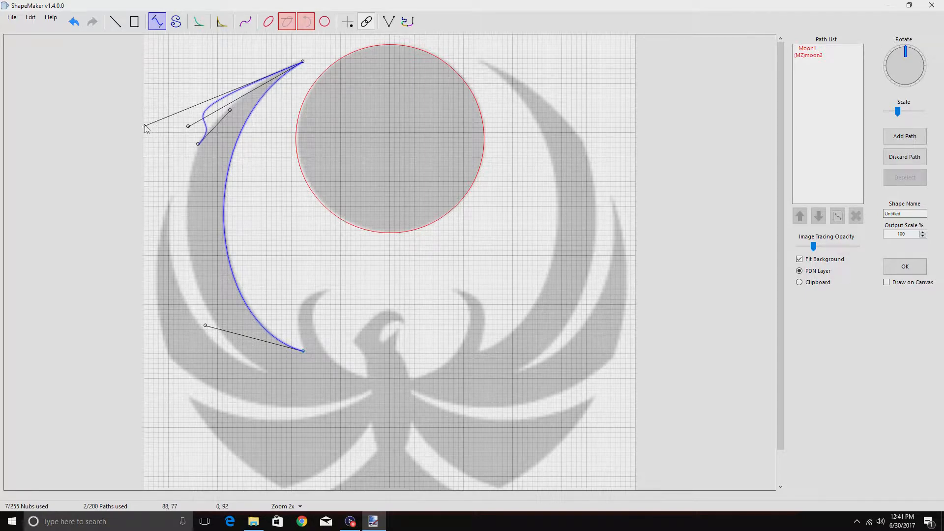
{"action": "left_click_drag", "start_coordinate": [146, 128], "coordinate": [243, 82]}
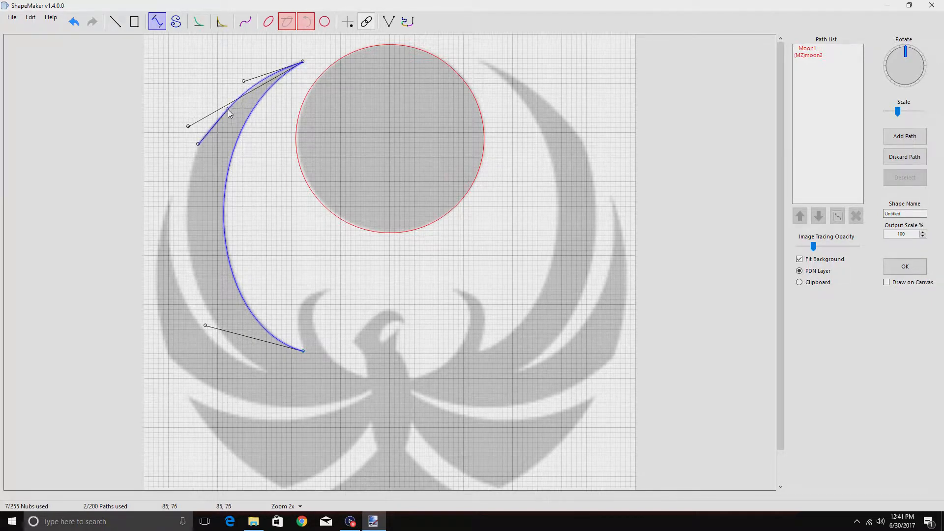
{"action": "left_click_drag", "start_coordinate": [228, 109], "coordinate": [195, 144]}
- Extend the path from the crescent's outer corner to its lower outer end at about 127, 344, and bend both handles along the outer edge
{"action": "left_click", "coordinate": [270, 373]}
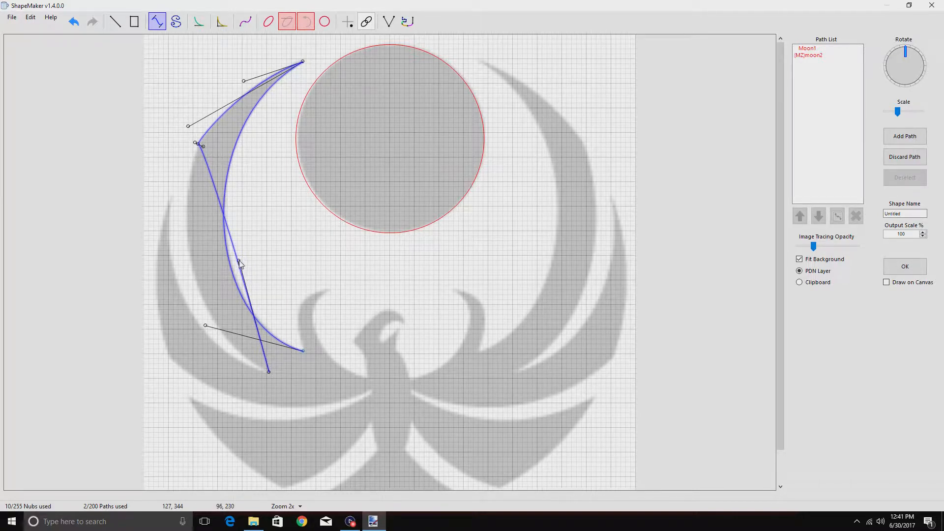
{"action": "left_click_drag", "start_coordinate": [239, 261], "coordinate": [175, 331]}
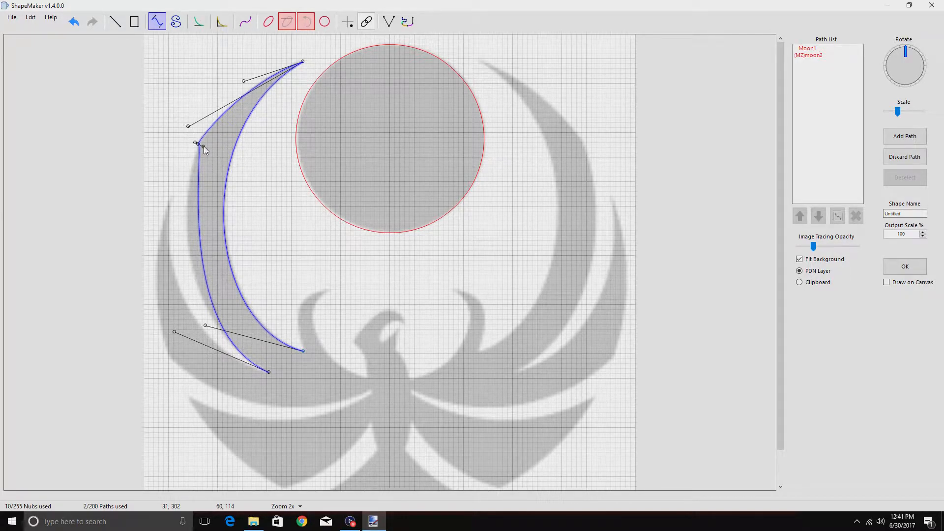
{"action": "left_click_drag", "start_coordinate": [204, 147], "coordinate": [178, 165]}
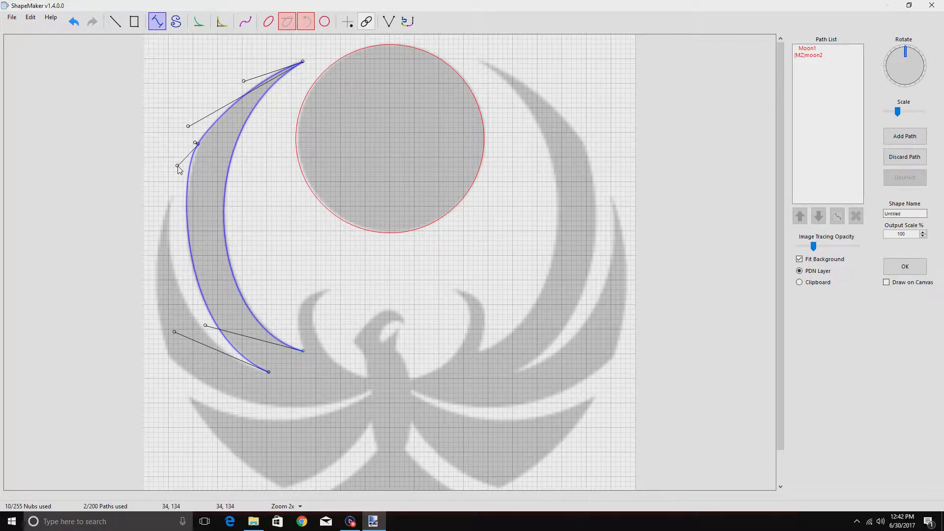
- Extend the path to the left outer feather's upper tip at about 29, 166, and fit the handles to the feather's inner edge
{"action": "left_click", "coordinate": [173, 198]}
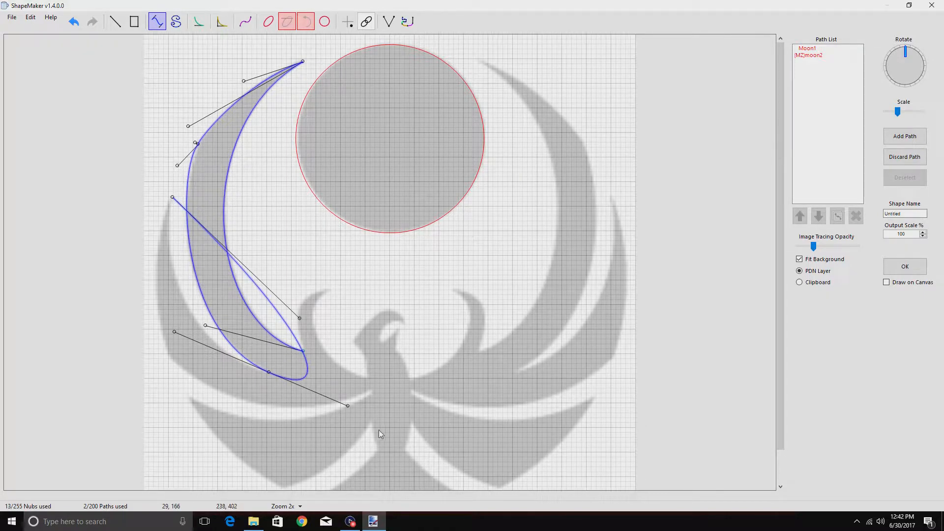
{"action": "left_click_drag", "start_coordinate": [346, 405], "coordinate": [175, 332]}
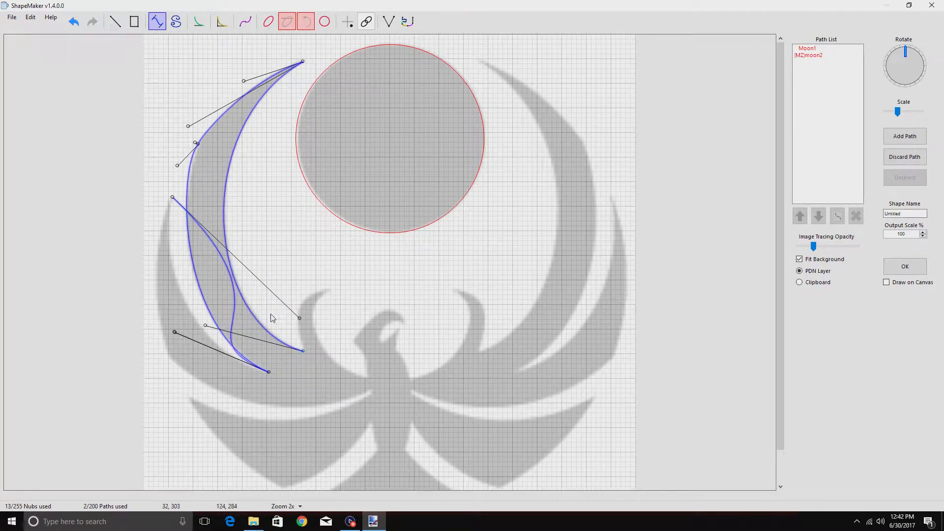
{"action": "left_click_drag", "start_coordinate": [299, 320], "coordinate": [160, 242]}
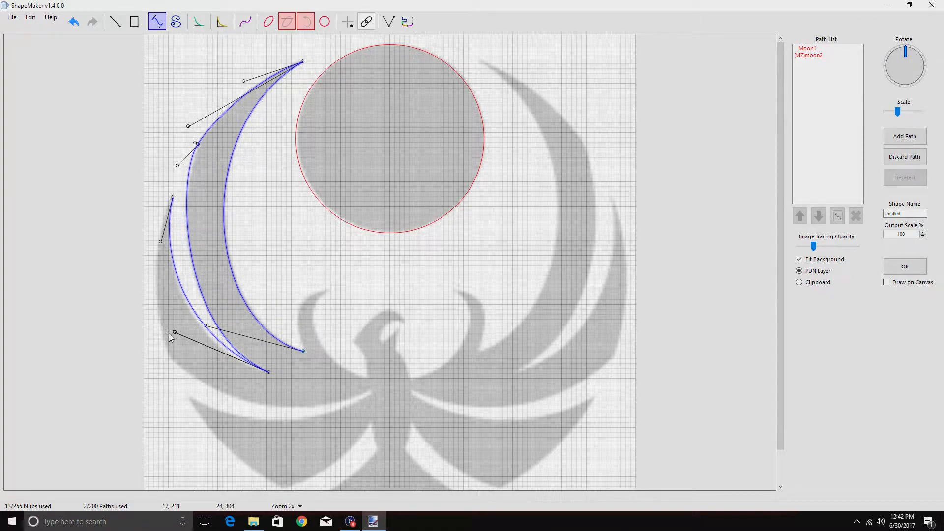
{"action": "left_click_drag", "start_coordinate": [176, 334], "coordinate": [169, 339]}
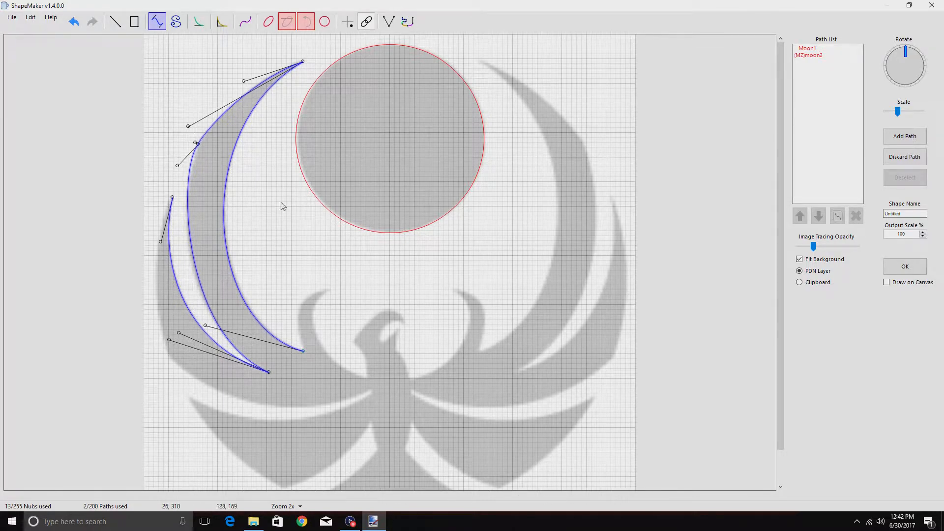
{"action": "left_click", "coordinate": [400, 246]}
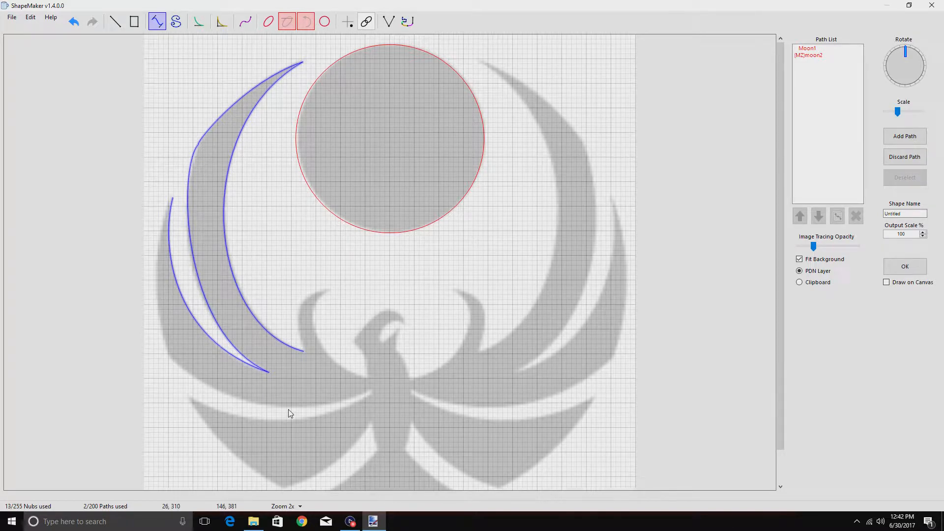
{"action": "key", "text": "ctrl"}
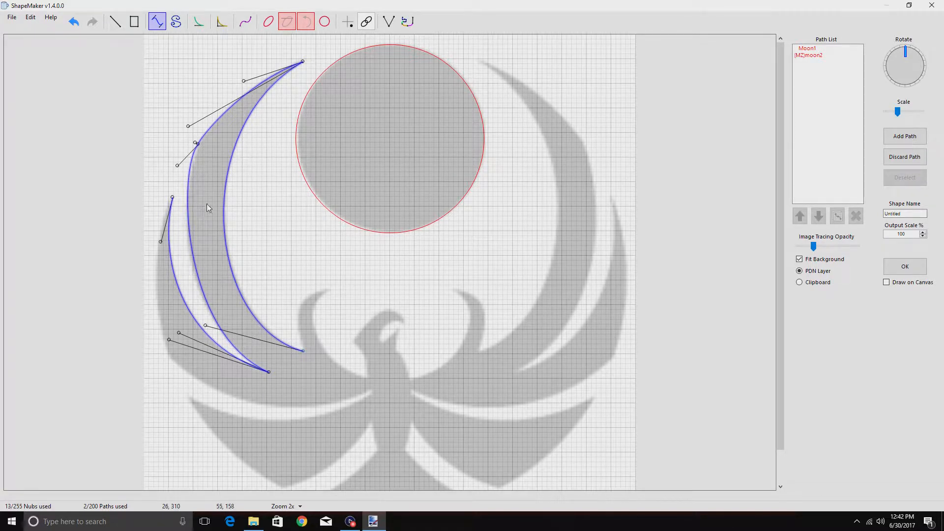
- Extend the path down to the outer feather's lower corner at about 26, 326, and shape its handles along the feather's outer edge
{"action": "left_click", "coordinate": [169, 355]}
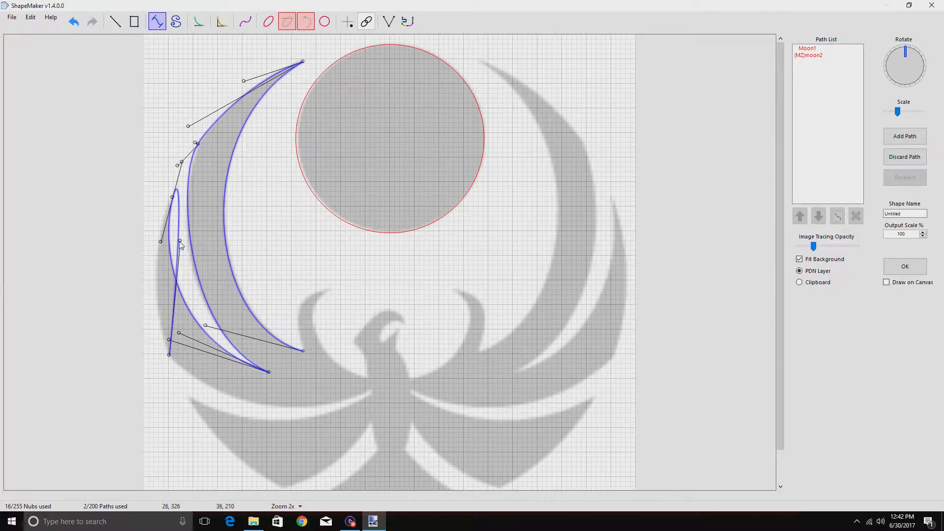
{"action": "left_click_drag", "start_coordinate": [180, 244], "coordinate": [141, 320]}
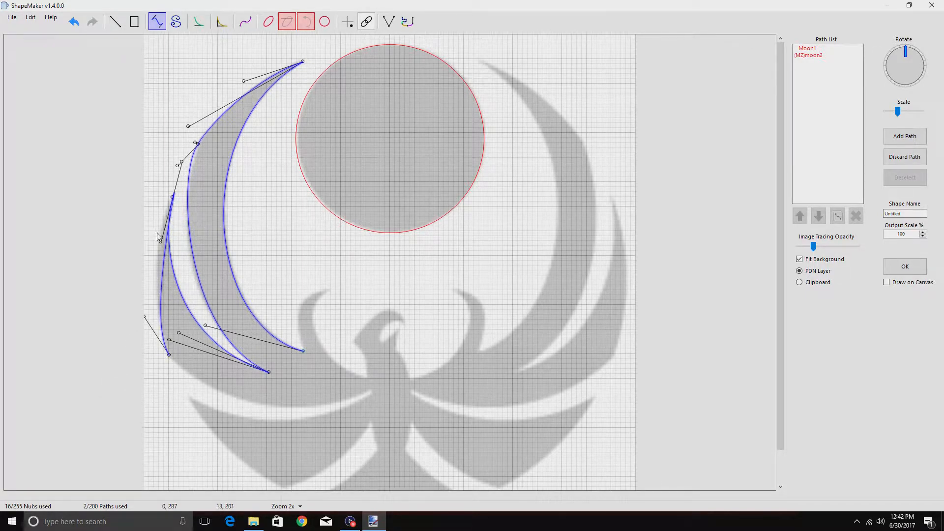
{"action": "left_click_drag", "start_coordinate": [159, 241], "coordinate": [157, 231]}
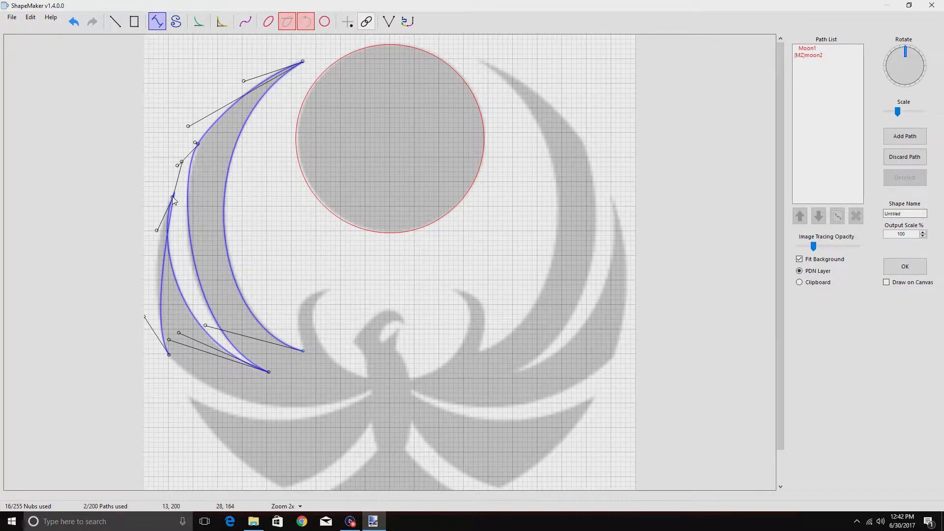
{"action": "left_click_drag", "start_coordinate": [173, 198], "coordinate": [170, 198]}
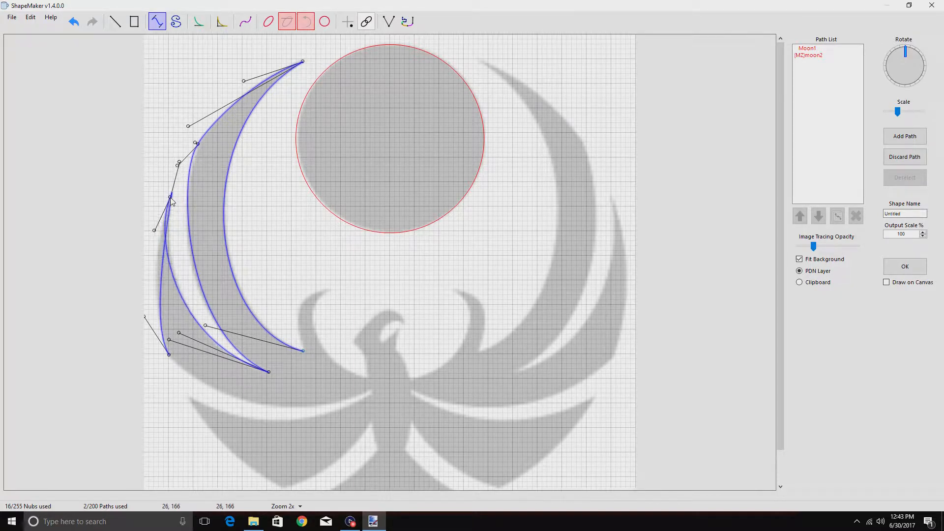
{"action": "left_click", "coordinate": [75, 22]}
{"action": "left_click_drag", "start_coordinate": [182, 162], "coordinate": [146, 248]}
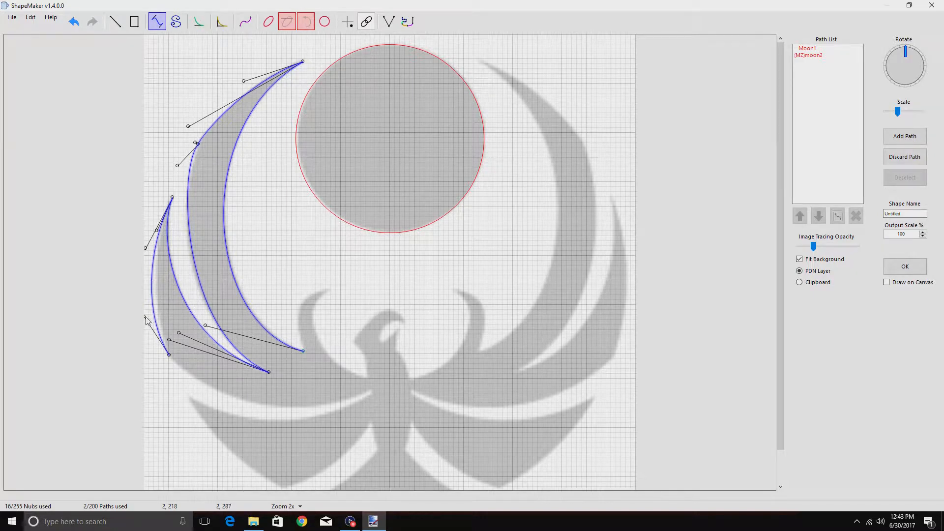
{"action": "left_click_drag", "start_coordinate": [145, 317], "coordinate": [158, 332]}
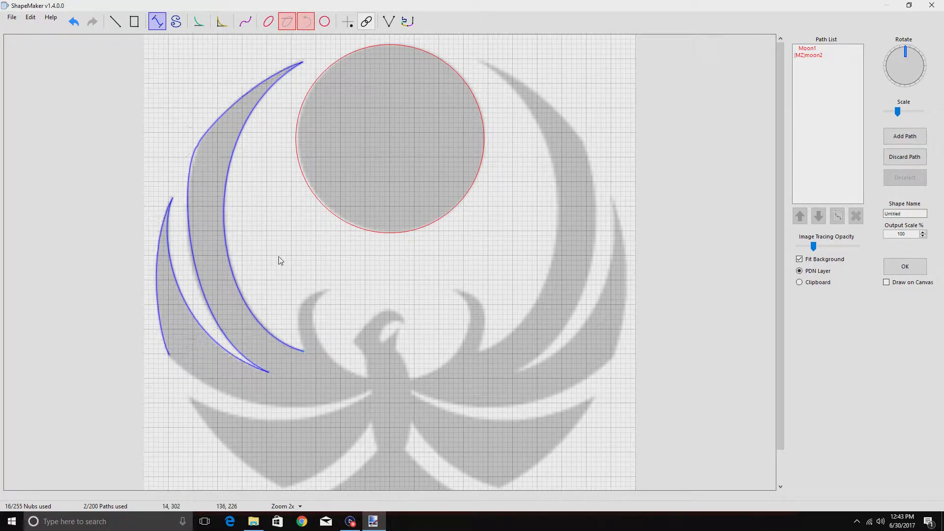
- Trace the upper wing's lower edge to the body at about 230, 361, and add a short segment down to 231, 366
{"action": "left_click", "coordinate": [370, 389]}
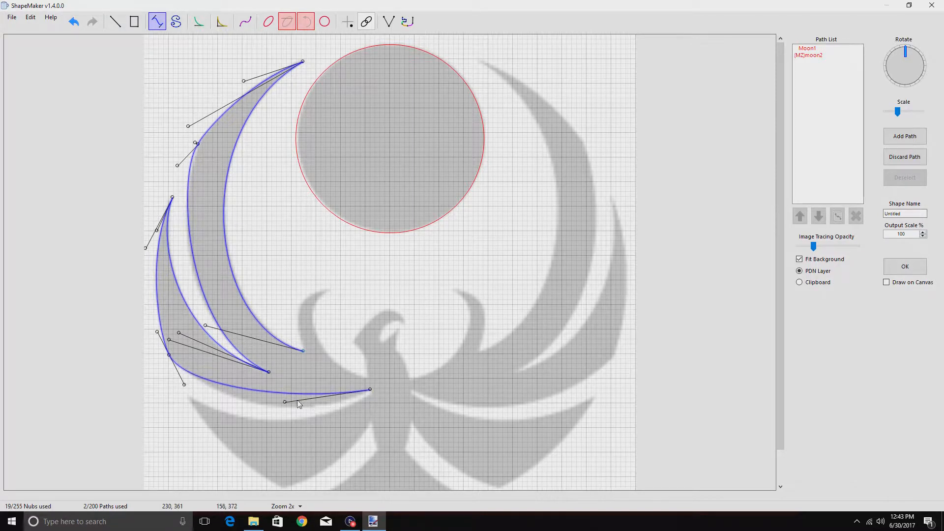
{"action": "left_click_drag", "start_coordinate": [285, 402], "coordinate": [305, 427]}
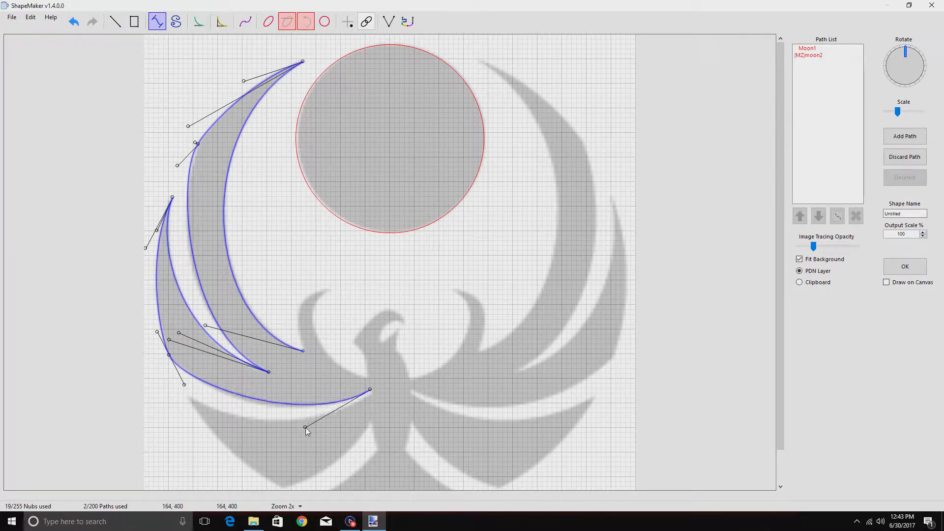
{"action": "mouse_move", "coordinate": [185, 385]}
{"action": "left_mouse_down"}
{"action": "mouse_move", "coordinate": [183, 395]}
{"action": "mouse_move", "coordinate": [192, 396]}
{"action": "left_mouse_up"}
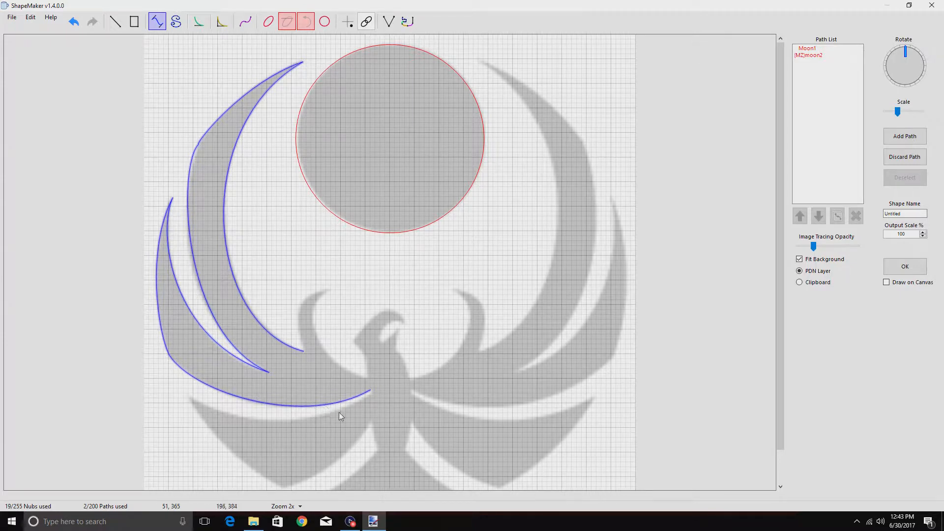
{"action": "left_click", "coordinate": [371, 395]}
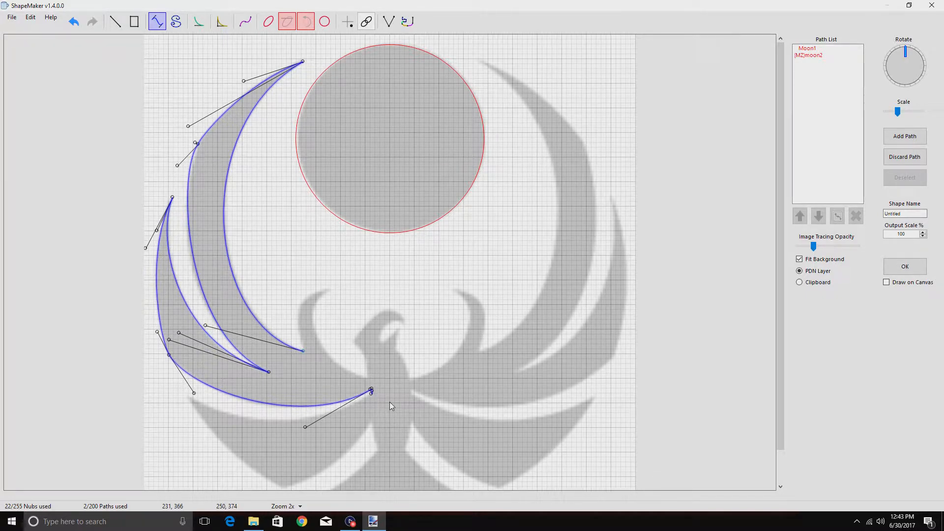
{"action": "key", "text": "ctrl"}
- Extend the path from the body to the lower left wing's outer tip, and fit the handles to that wing's upper edge
{"action": "left_click_drag", "start_coordinate": [188, 396], "coordinate": [400, 429]}
{"action": "scroll", "coordinate": [399, 429], "scroll_direction": "down", "scroll_amount": 2}
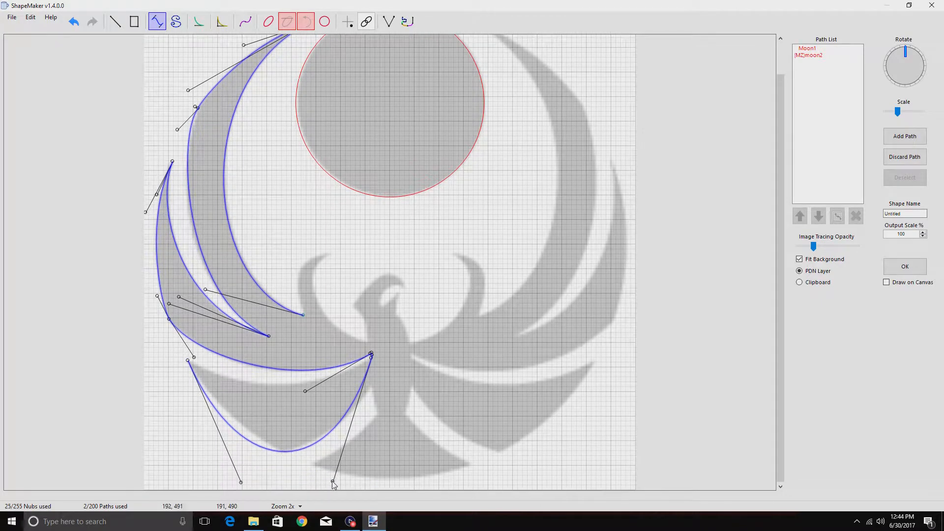
{"action": "left_click_drag", "start_coordinate": [332, 482], "coordinate": [321, 372]}
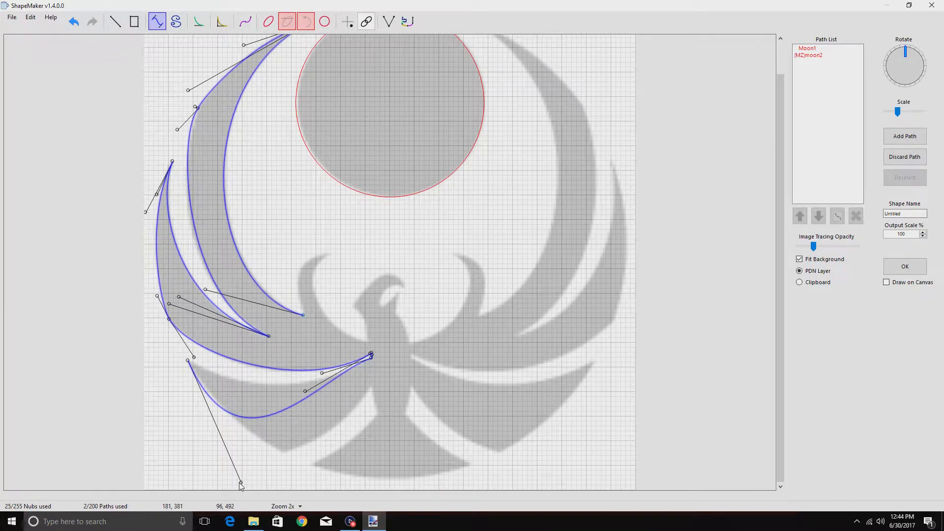
{"action": "left_click_drag", "start_coordinate": [241, 484], "coordinate": [251, 403]}
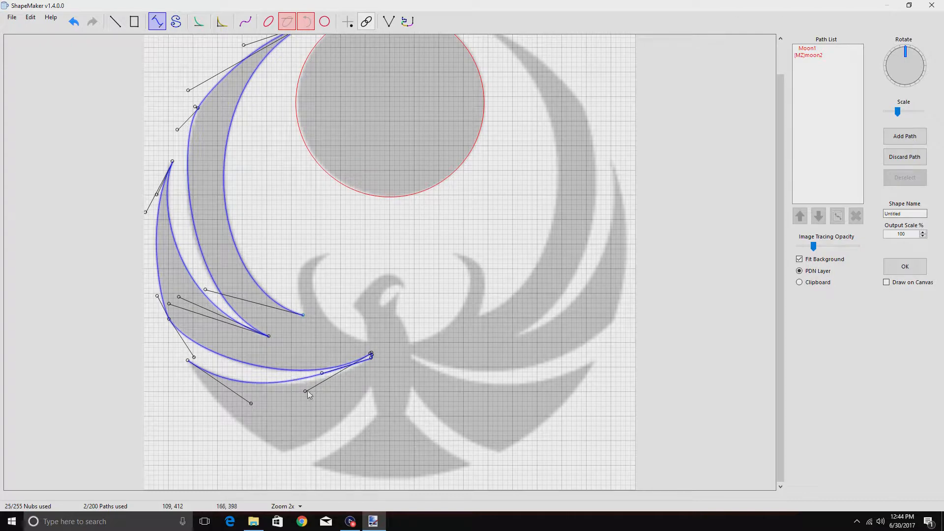
{"action": "left_click_drag", "start_coordinate": [305, 391], "coordinate": [307, 387]}
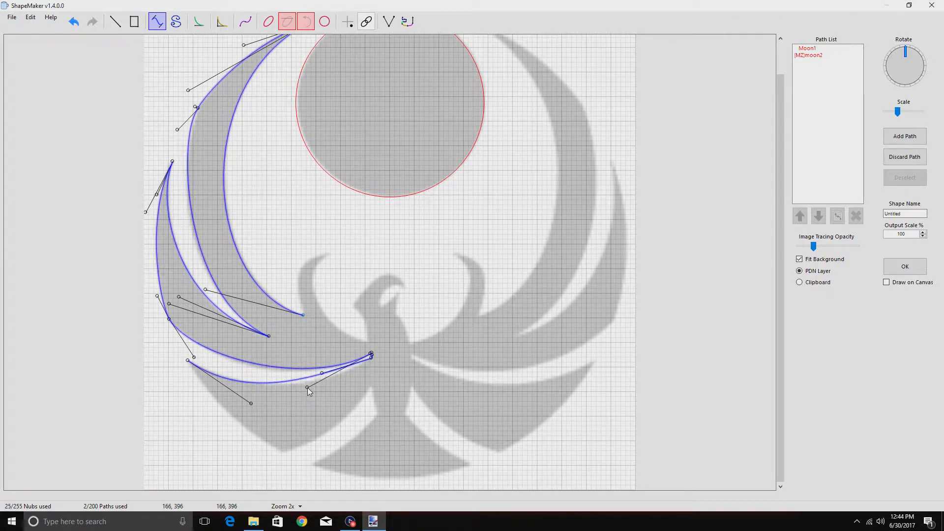
{"action": "left_click", "coordinate": [74, 21]}
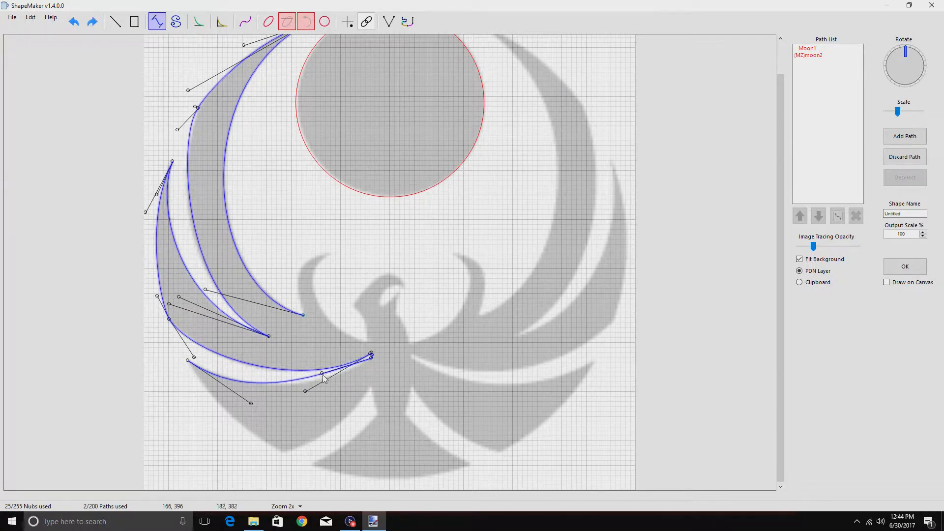
{"action": "left_click_drag", "start_coordinate": [322, 372], "coordinate": [328, 383]}
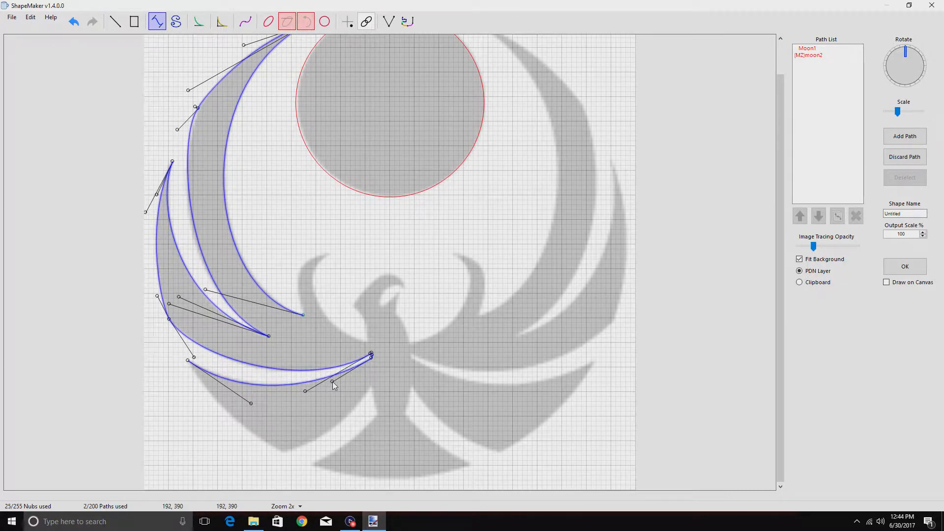
- Extend the path to the lower wing's bottom point, realign the outer tip node at about 47, 368, and fit the handles along the outer edge
{"action": "left_click", "coordinate": [284, 453]}
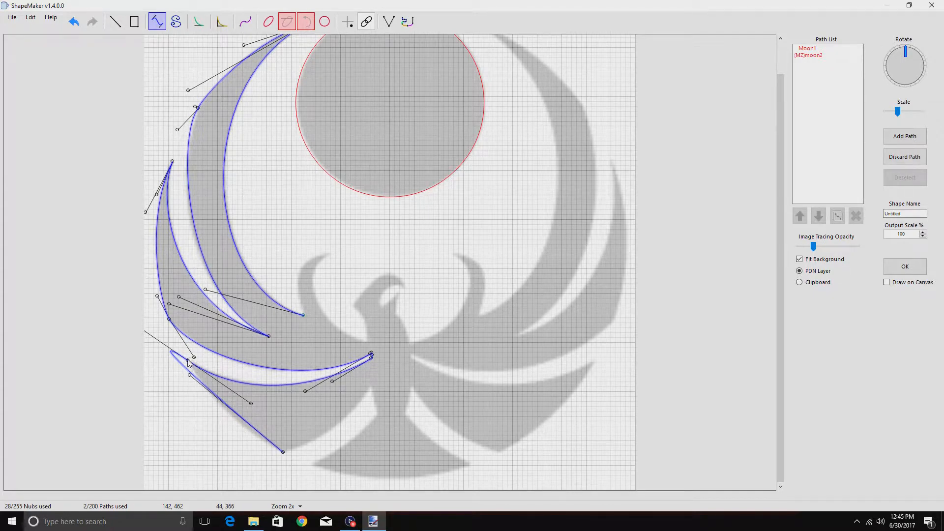
{"action": "left_click_drag", "start_coordinate": [188, 363], "coordinate": [187, 426]}
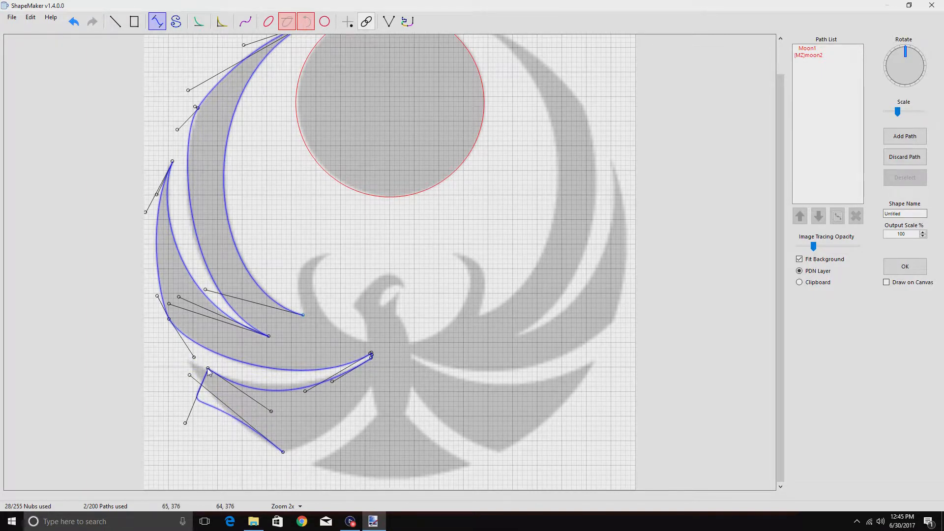
{"action": "left_click_drag", "start_coordinate": [208, 369], "coordinate": [191, 361]}
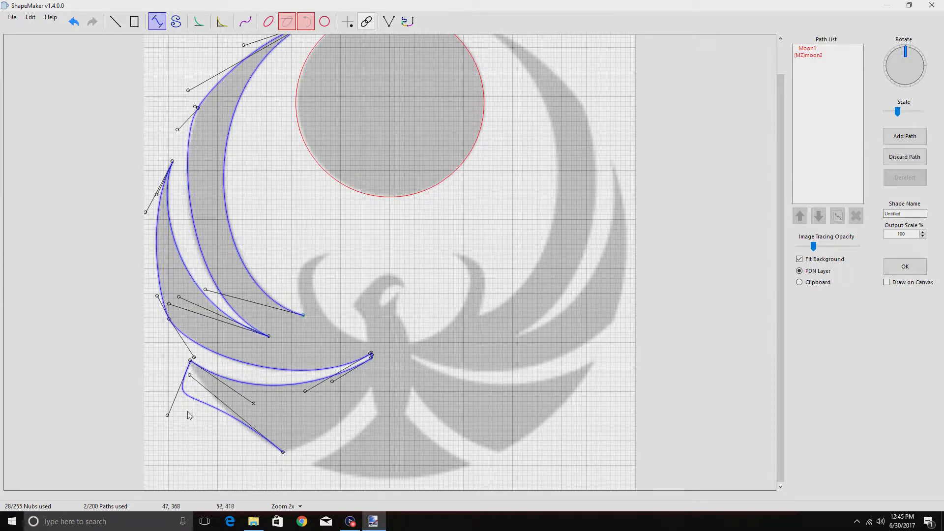
{"action": "left_click_drag", "start_coordinate": [168, 417], "coordinate": [208, 392]}
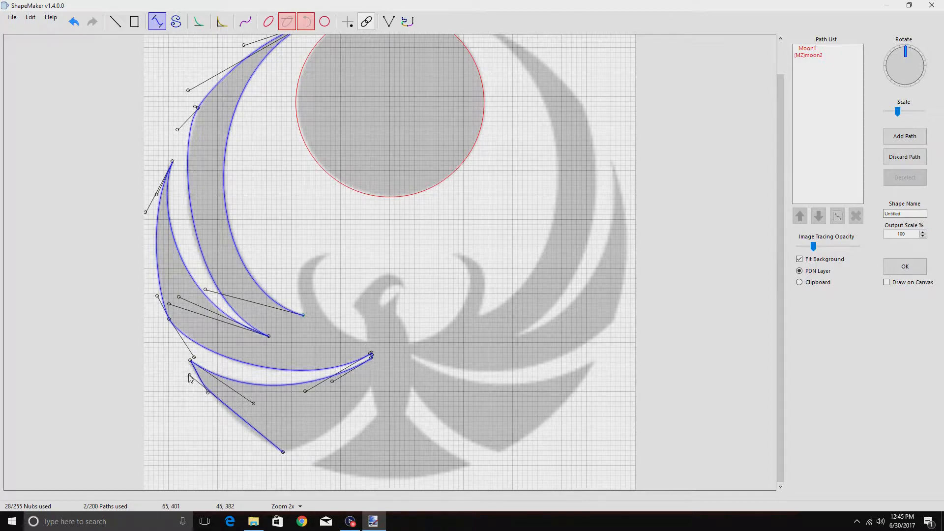
{"action": "left_click_drag", "start_coordinate": [190, 376], "coordinate": [239, 431]}
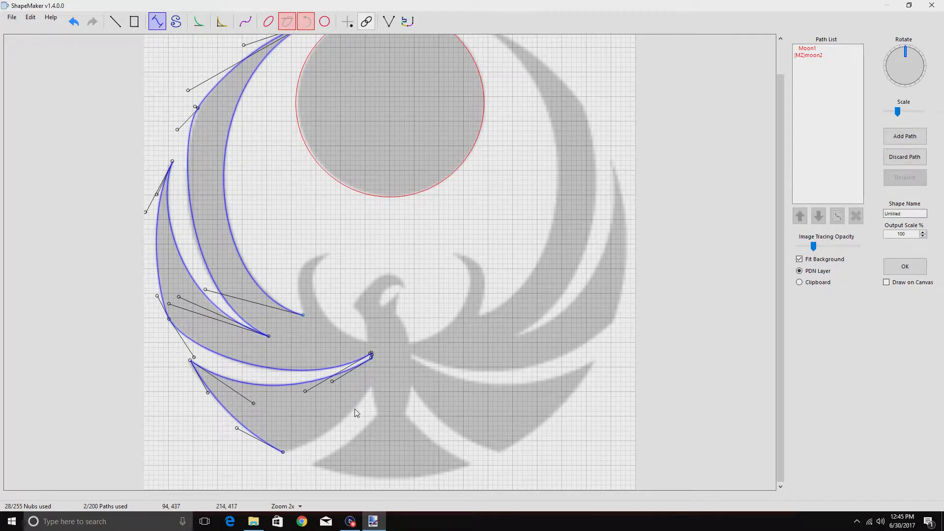
- Trace the lower left wing's inner edge from its bottom point up to the body at about 230, 392, and bend the curve to fit
{"action": "key", "text": "ctrl"}
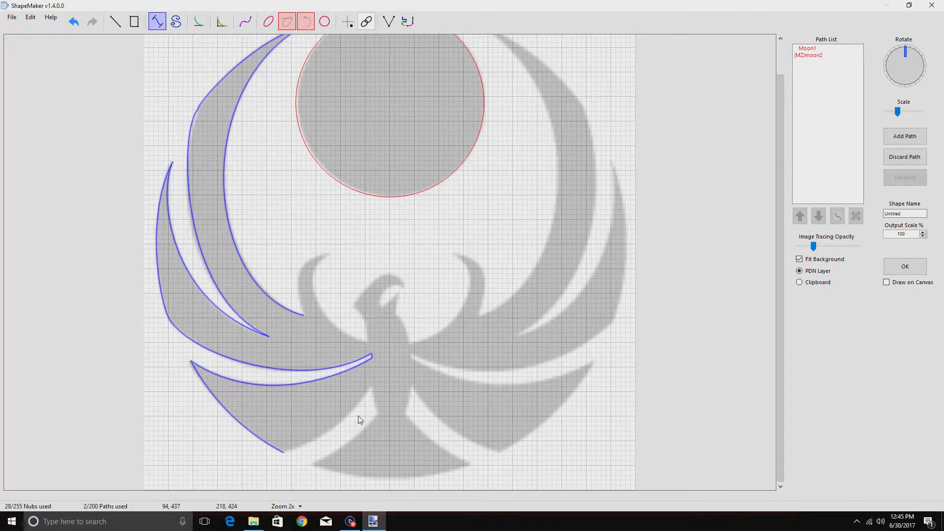
{"action": "left_click", "coordinate": [370, 384]}
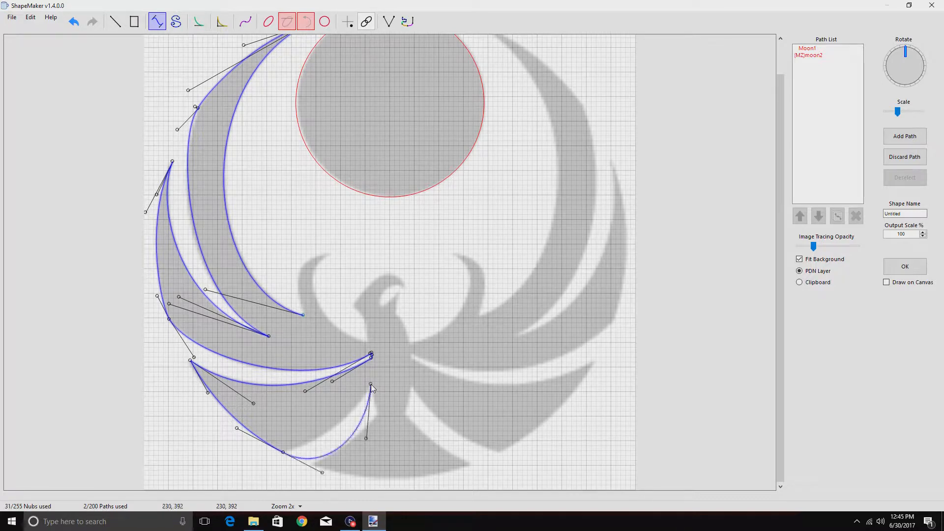
{"action": "left_click_drag", "start_coordinate": [322, 475], "coordinate": [337, 430]}
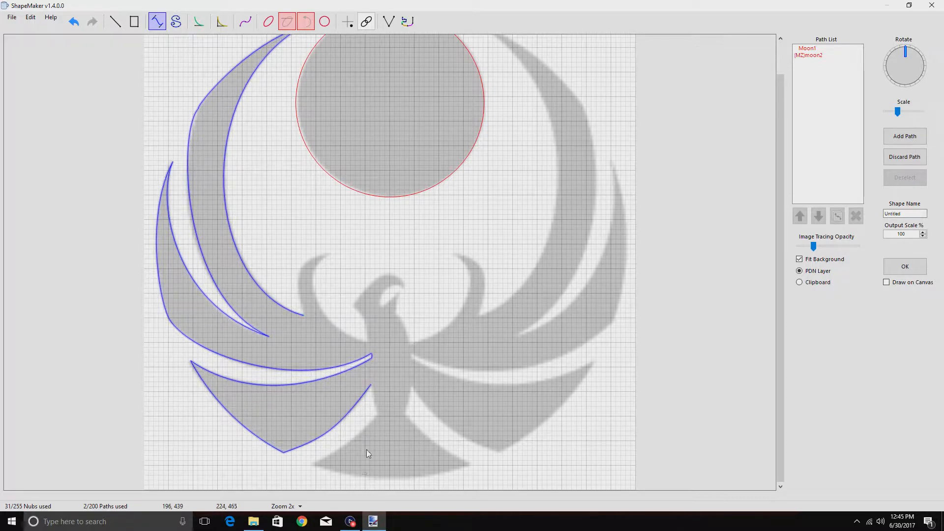
- Trace the body's side down to about 238, 422, and extend the path along the tail's upper edge to its left corner
{"action": "left_click", "coordinate": [379, 413]}
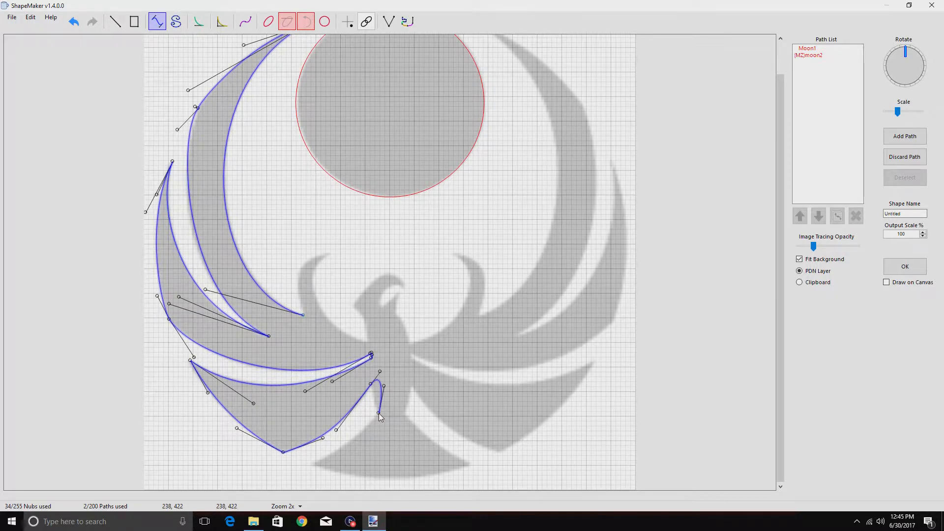
{"action": "left_click_drag", "start_coordinate": [387, 388], "coordinate": [375, 411]}
{"action": "key", "text": "ctrl"}
{"action": "left_click", "coordinate": [311, 464]}
{"action": "mouse_move", "coordinate": [358, 456]}
{"action": "left_mouse_down"}
{"action": "mouse_move", "coordinate": [353, 439]}
{"action": "mouse_move", "coordinate": [378, 435]}
{"action": "mouse_move", "coordinate": [358, 438]}
{"action": "left_mouse_up"}
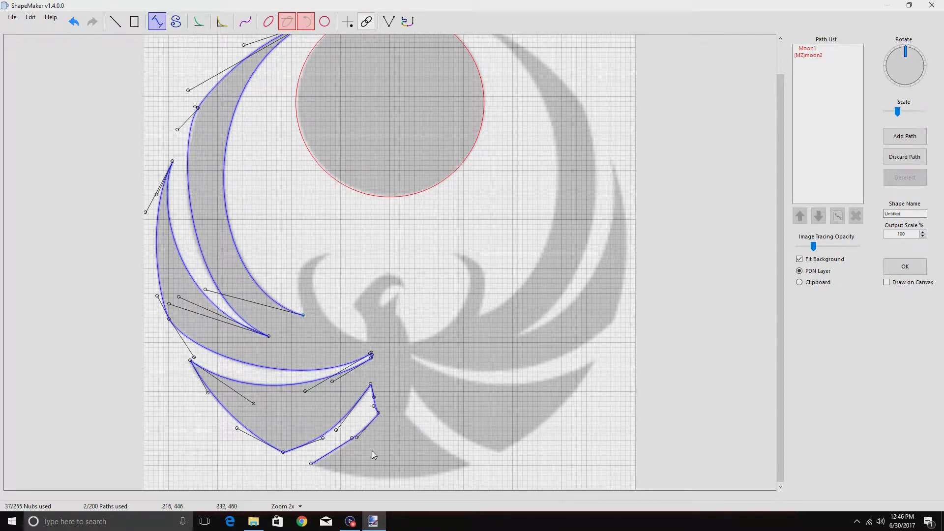
- Bend the curve along the tail's upper left edge to fit the traced image
{"action": "key", "text": "ctrl"}
{"action": "left_click_drag", "start_coordinate": [349, 439], "coordinate": [342, 447]}
{"action": "key", "text": "ctrl"}
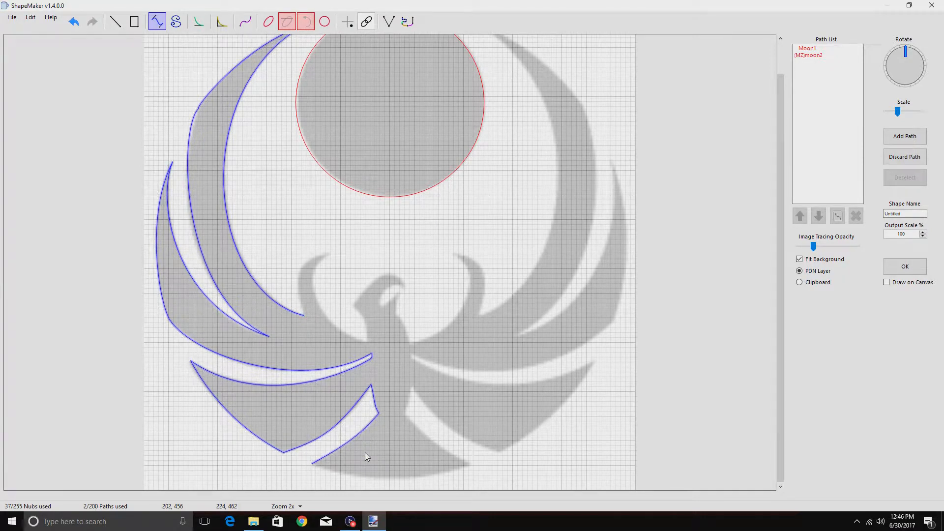
- Extend the path from the tail's left corner to its right corner at about 333, 474, and pull the new node's handle clear
{"action": "left_click", "coordinate": [470, 464]}
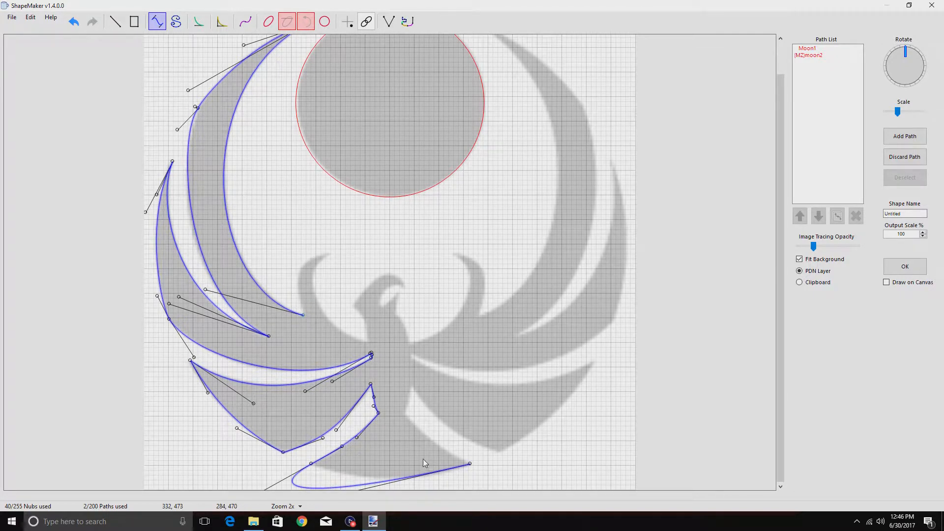
{"action": "scroll", "coordinate": [446, 445], "scroll_direction": "down", "scroll_amount": 1}
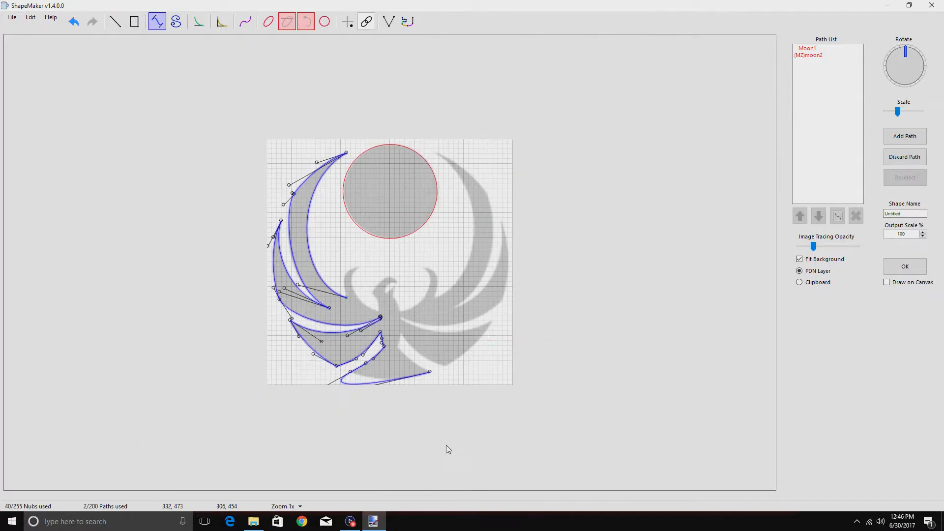
{"action": "scroll", "coordinate": [446, 444], "scroll_direction": "up", "scroll_amount": 1}
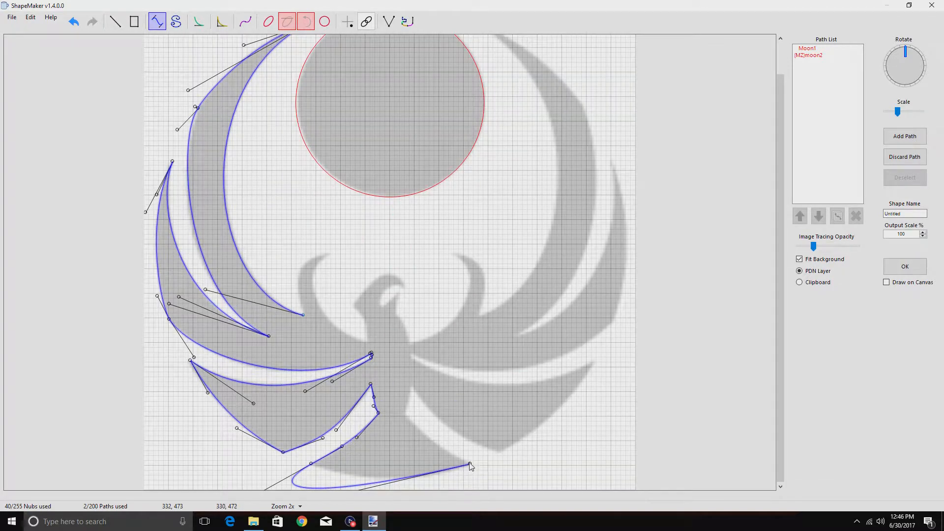
{"action": "left_click_drag", "start_coordinate": [470, 465], "coordinate": [501, 425]}
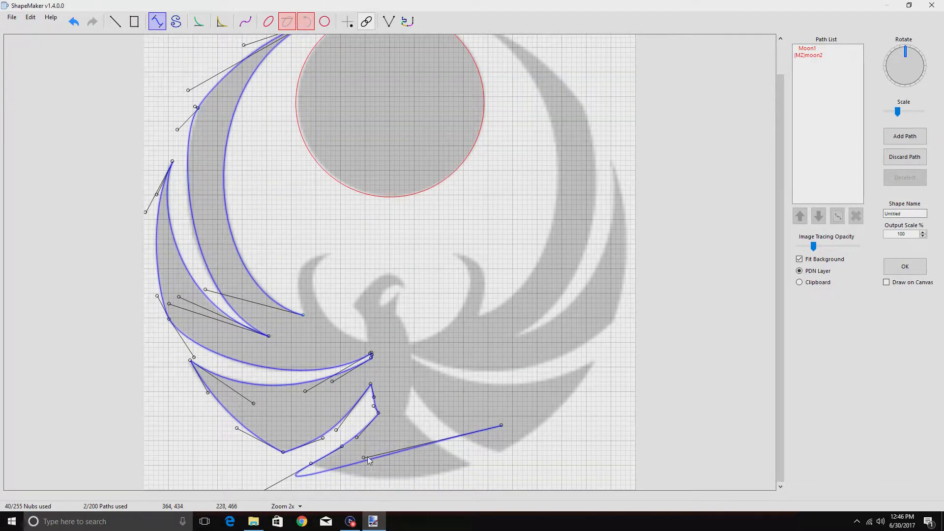
{"action": "left_click_drag", "start_coordinate": [365, 456], "coordinate": [486, 385]}
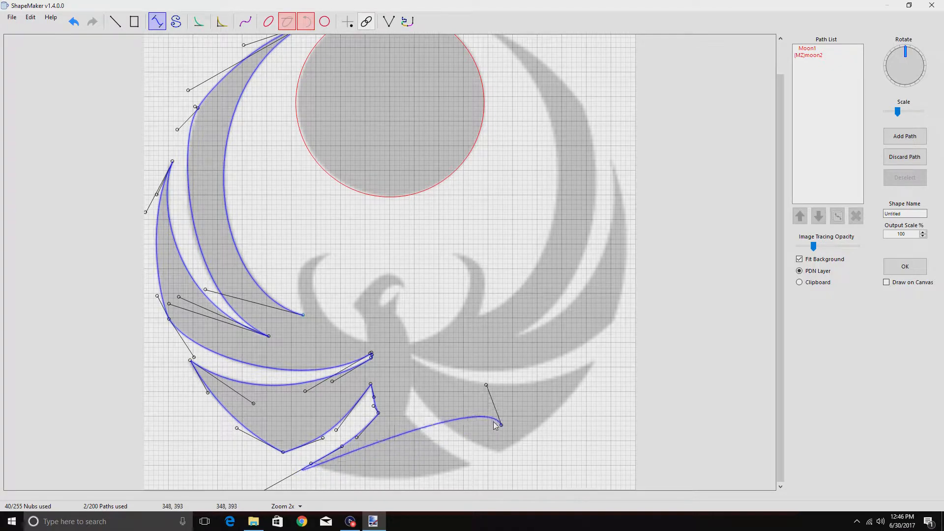
{"action": "left_click_drag", "start_coordinate": [500, 425], "coordinate": [472, 467]}
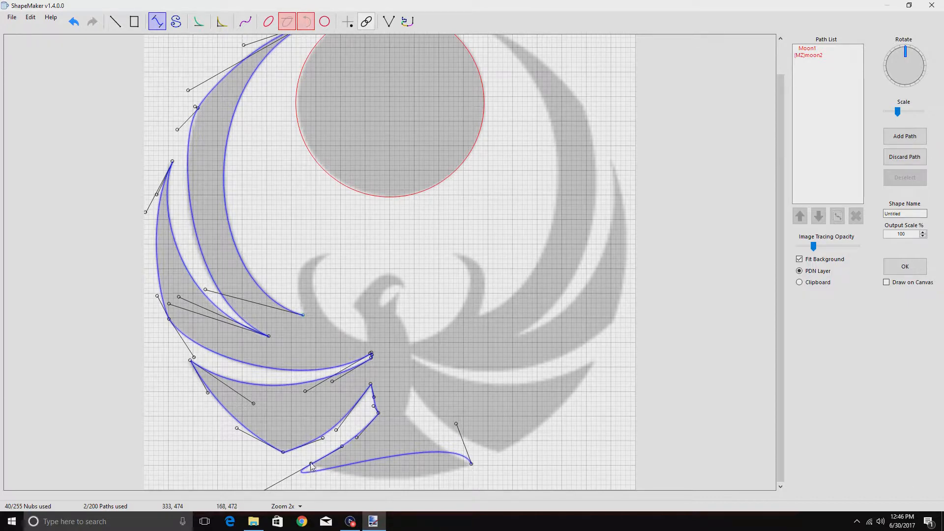
- Realign the tail's left corner node at about 173, 473, and bend the new curve to fit the tail's bottom edge
{"action": "left_click_drag", "start_coordinate": [311, 465], "coordinate": [327, 453]}
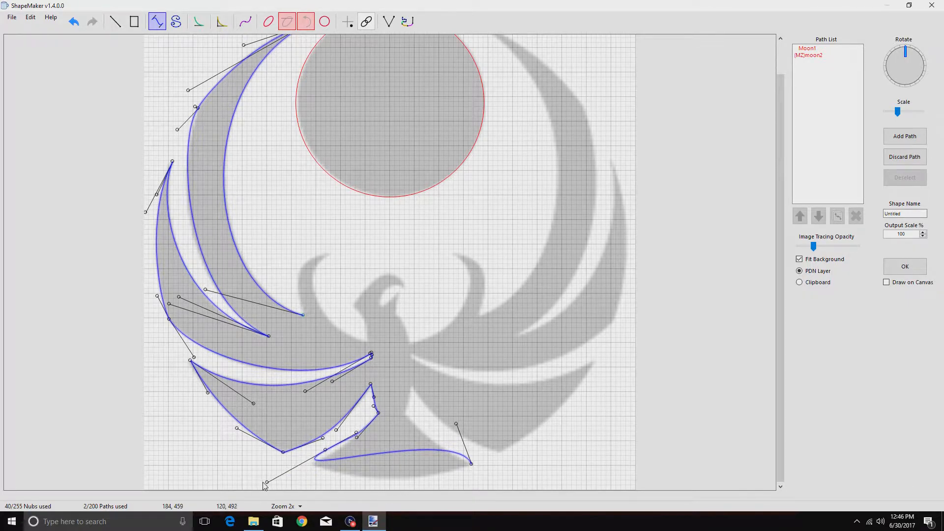
{"action": "left_click_drag", "start_coordinate": [266, 482], "coordinate": [315, 465]}
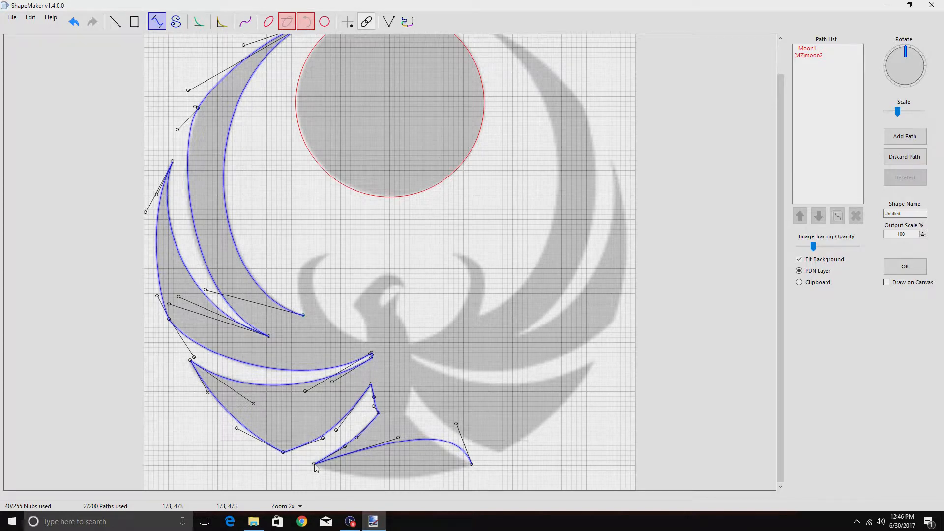
{"action": "left_click_drag", "start_coordinate": [398, 438], "coordinate": [345, 480]}
{"action": "left_click_drag", "start_coordinate": [456, 423], "coordinate": [458, 476]}
{"action": "left_click_drag", "start_coordinate": [346, 484], "coordinate": [357, 486]}
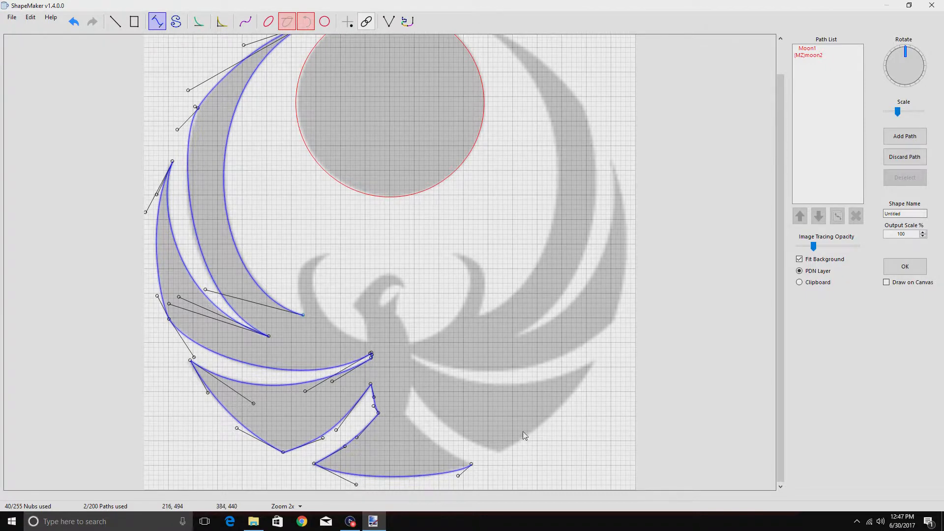
{"action": "key", "text": "ctrl"}
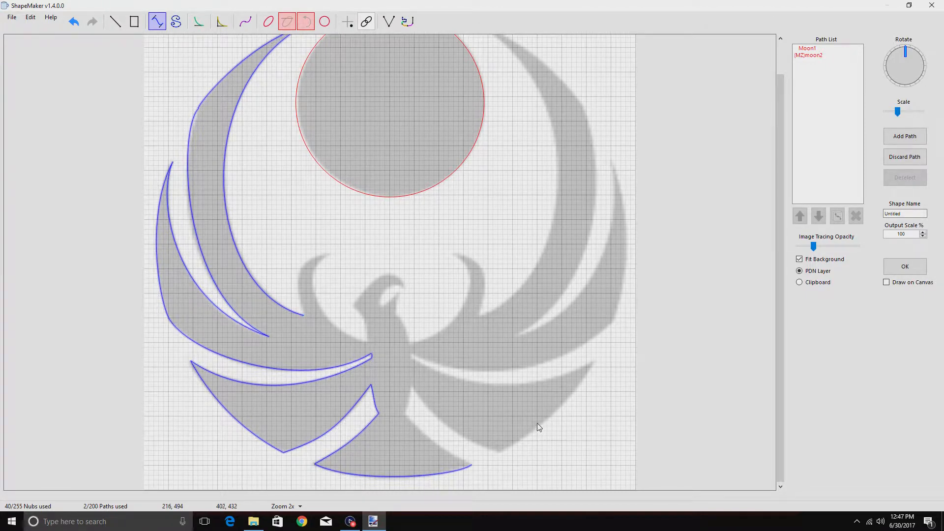
- Trace the tail's upper right edge to the body at about 265, 422, and continue up the body's right side to the lower wing
{"action": "left_click", "coordinate": [405, 413]}
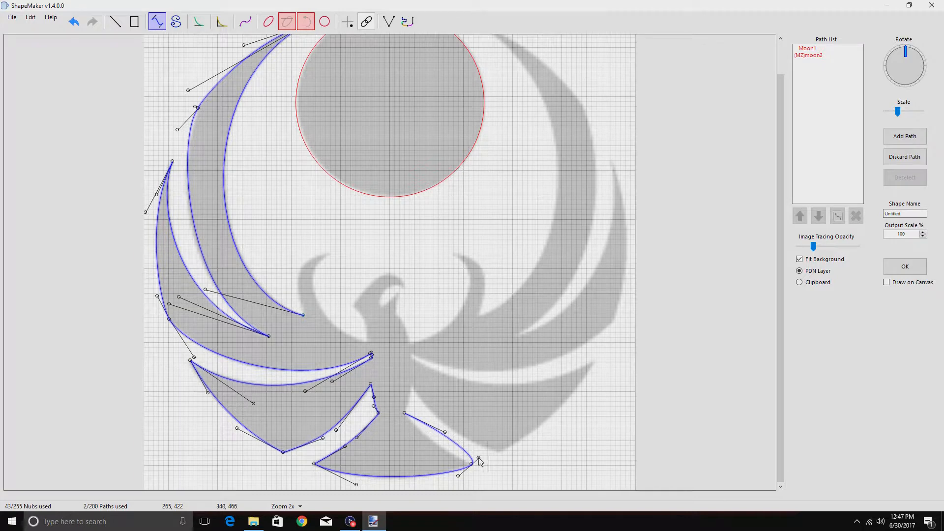
{"action": "left_click_drag", "start_coordinate": [478, 458], "coordinate": [422, 440]}
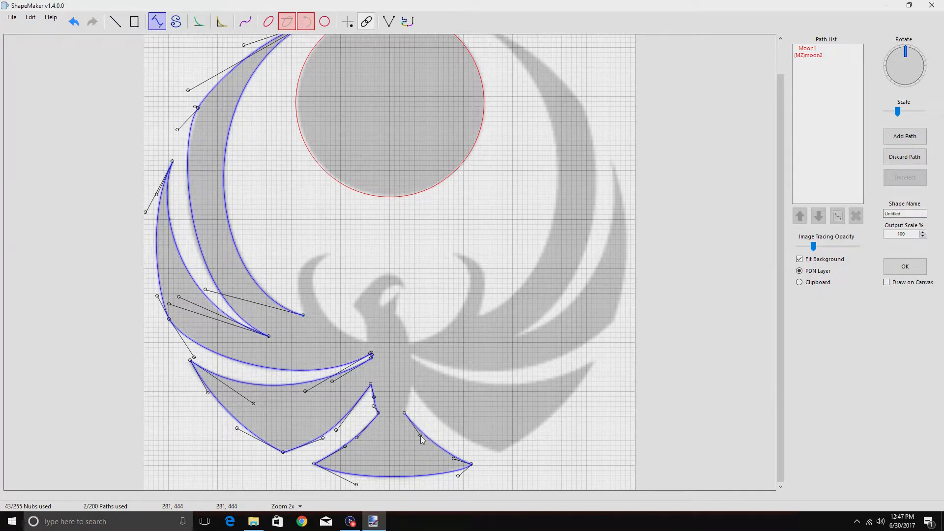
{"action": "left_click", "coordinate": [411, 384]}
{"action": "left_click_drag", "start_coordinate": [399, 405], "coordinate": [412, 412]}
{"action": "left_click_drag", "start_coordinate": [402, 390], "coordinate": [411, 405]}
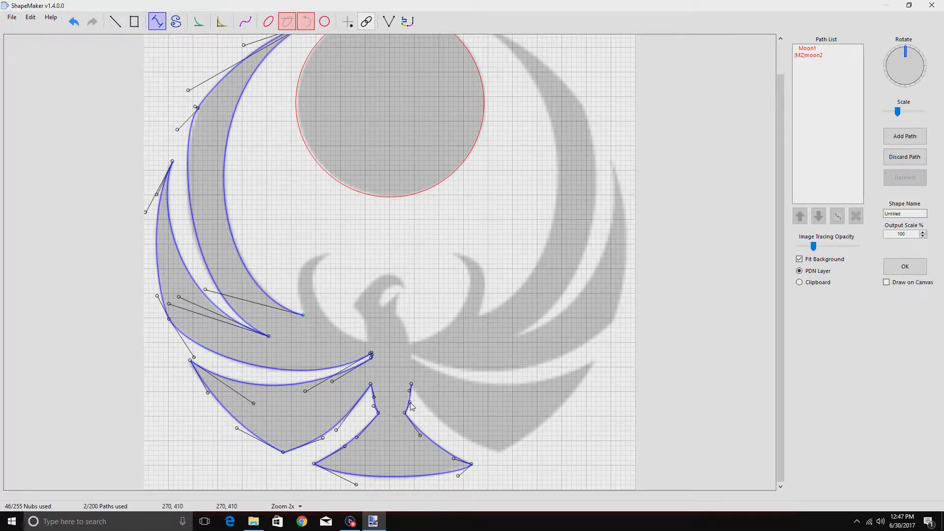
- Trace the lower right wing's inner edge from the body to its bottom point, and bend the curve to fit
{"action": "left_click", "coordinate": [446, 413]}
{"action": "left_click", "coordinate": [499, 453]}
{"action": "left_click_drag", "start_coordinate": [453, 388], "coordinate": [456, 447]}
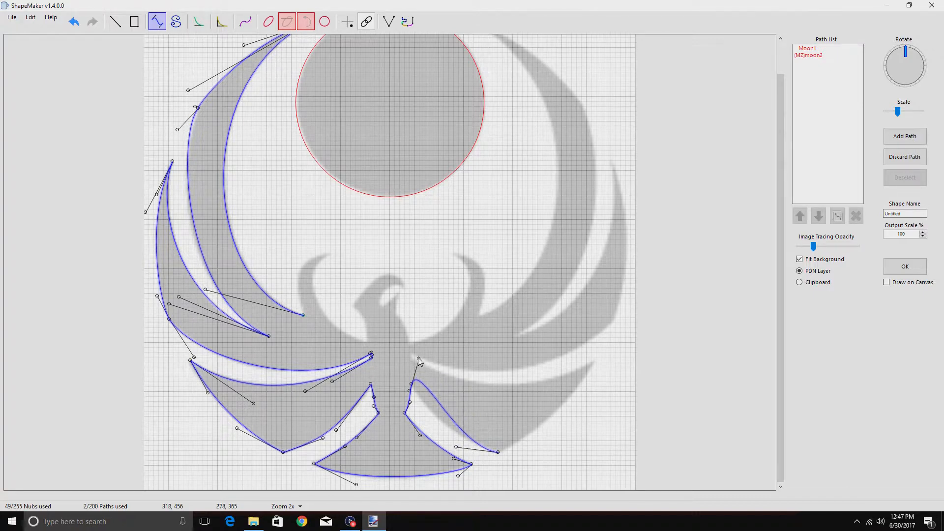
{"action": "left_click_drag", "start_coordinate": [418, 358], "coordinate": [422, 400]}
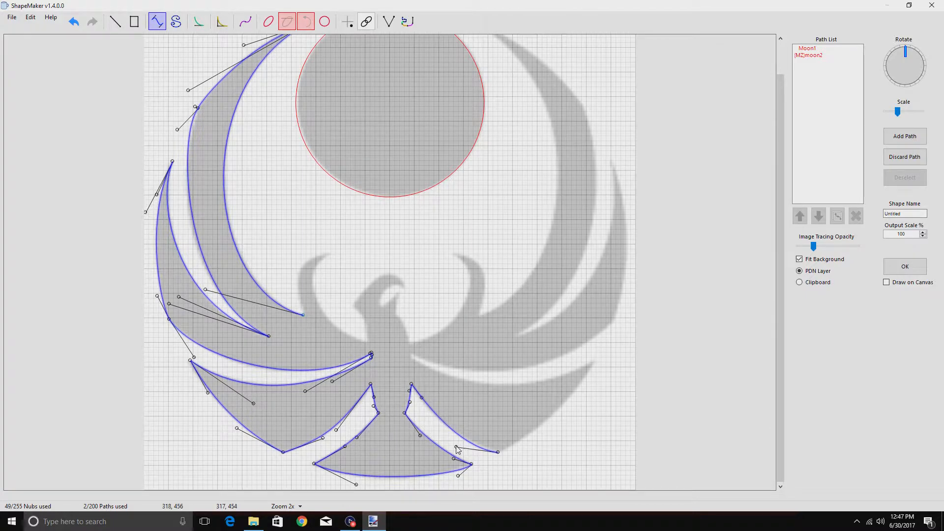
{"action": "left_click_drag", "start_coordinate": [458, 449], "coordinate": [463, 446]}
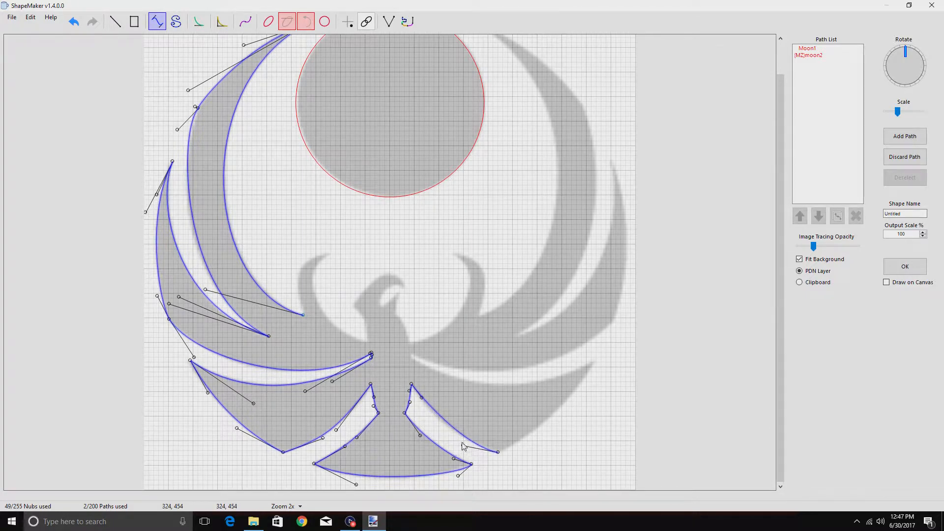
{"action": "left_click_drag", "start_coordinate": [422, 397], "coordinate": [425, 410]}
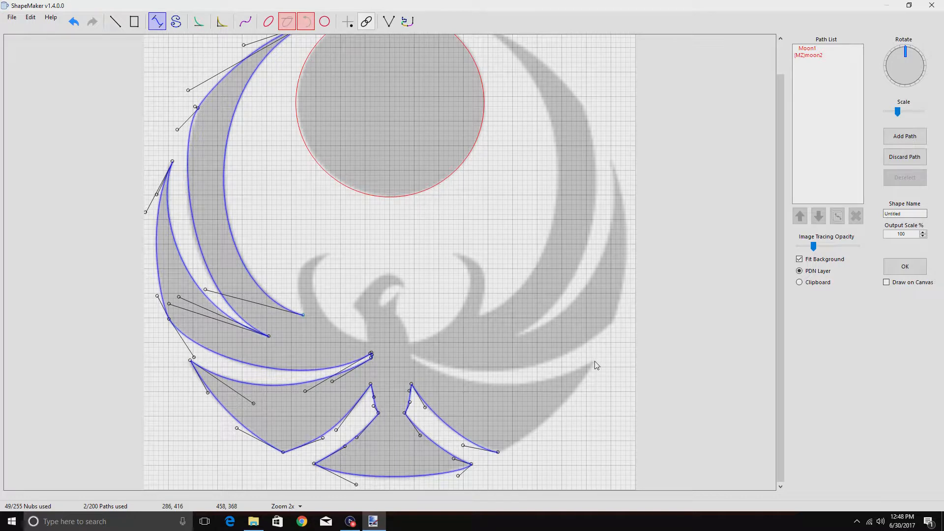
- Extend the path to the lower right wing's outer tip at about 458, 368, and fit the handles to the wing's outer edge
{"action": "key", "text": "ctrl"}
{"action": "left_click", "coordinate": [594, 362]}
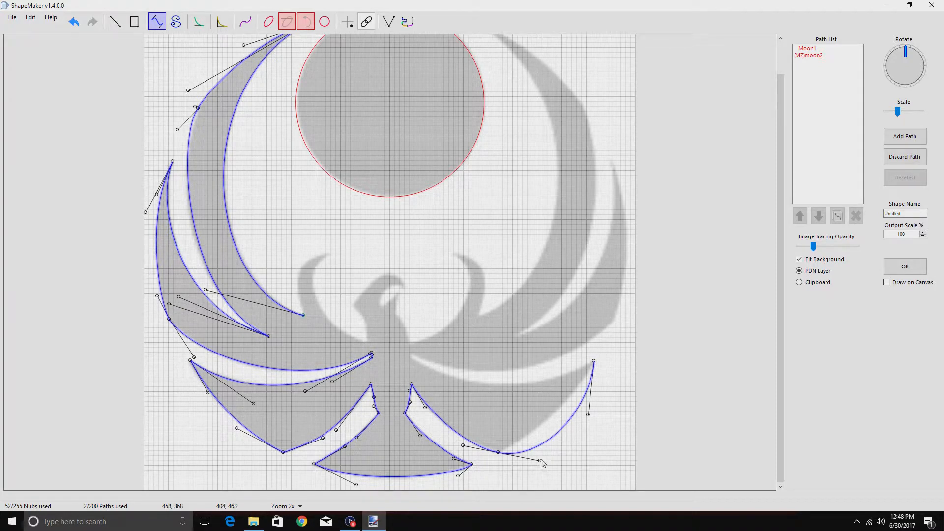
{"action": "left_click_drag", "start_coordinate": [540, 460], "coordinate": [537, 433]}
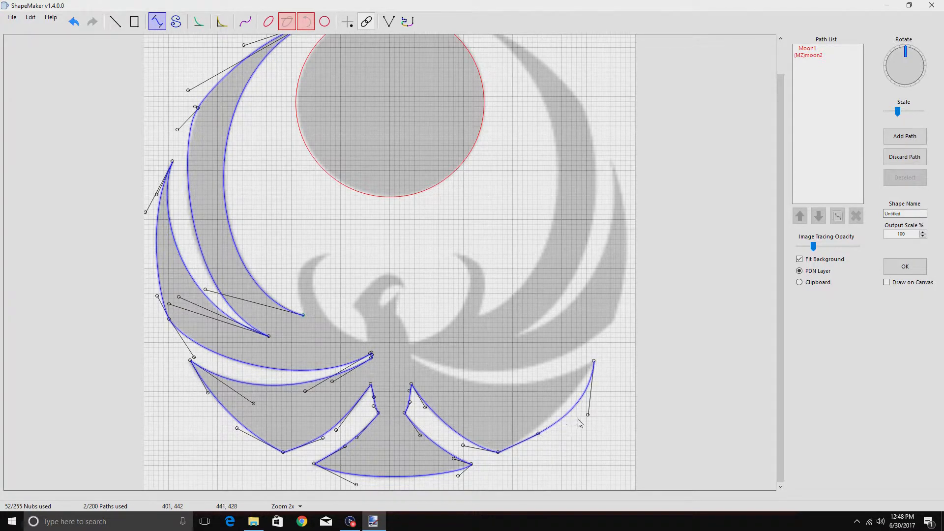
{"action": "left_click_drag", "start_coordinate": [588, 416], "coordinate": [538, 430]}
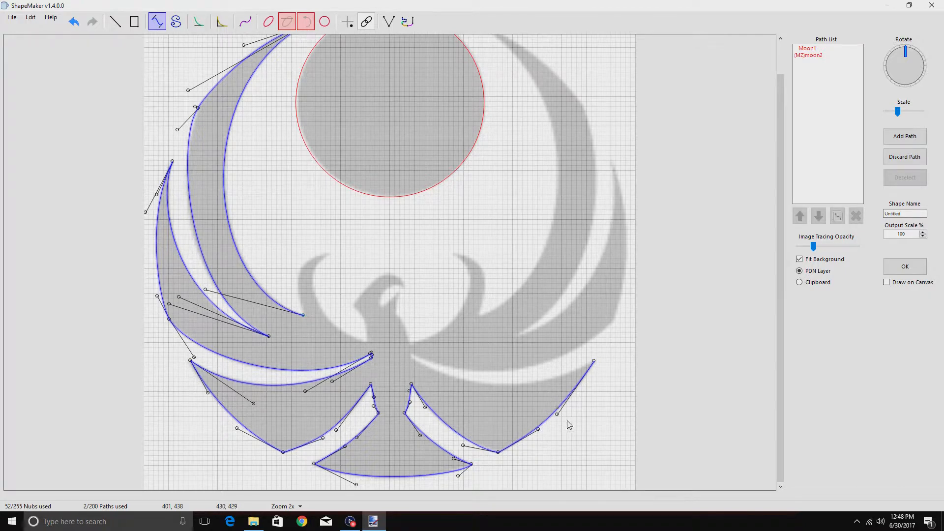
- Extend the path from the wing tip back to the body at about 271, 366, free the tip's handle, and realign the tip at about 458, 370
{"action": "key", "text": "ctrl"}
{"action": "left_click", "coordinate": [410, 358]}
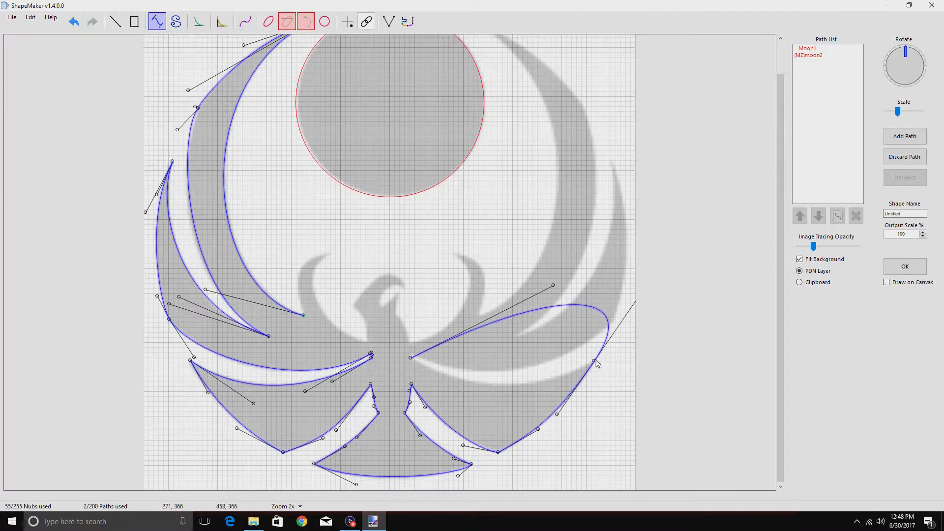
{"action": "left_click_drag", "start_coordinate": [593, 360], "coordinate": [551, 363]}
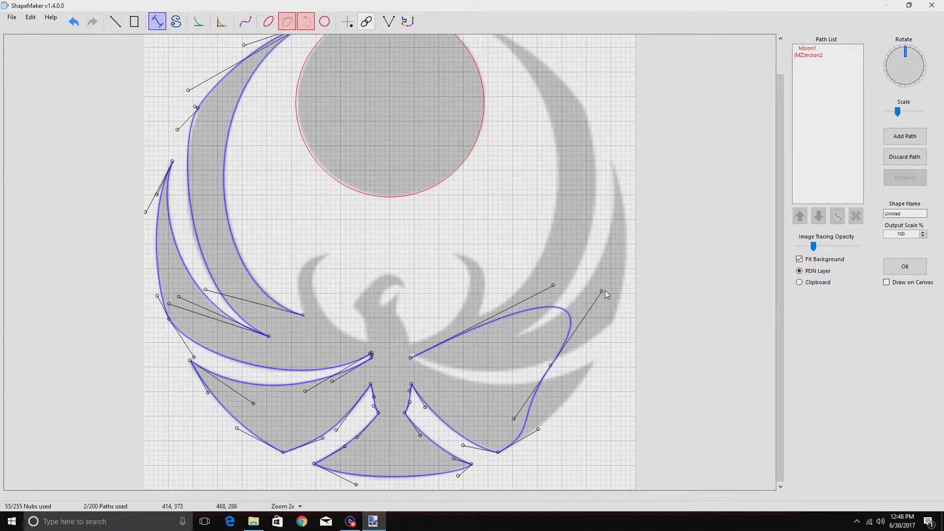
{"action": "left_click_drag", "start_coordinate": [603, 289], "coordinate": [487, 371]}
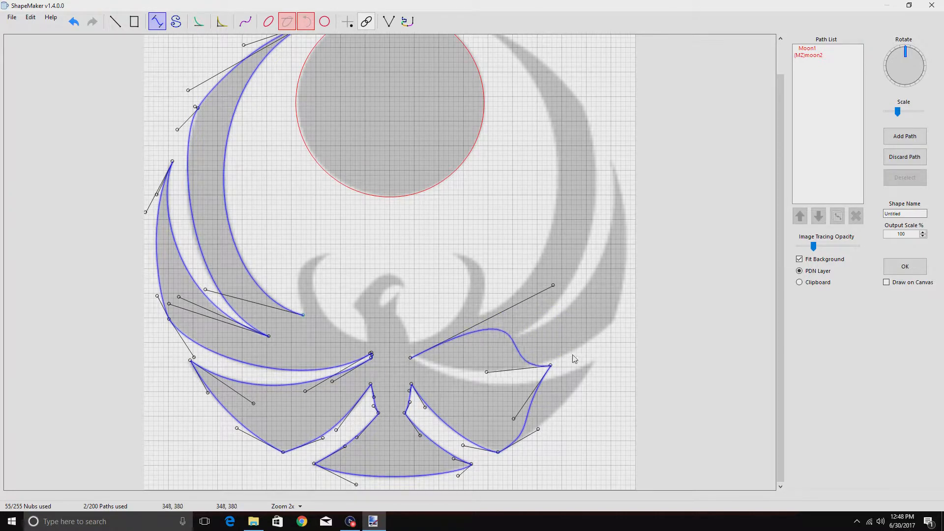
{"action": "left_click_drag", "start_coordinate": [551, 366], "coordinate": [593, 364]}
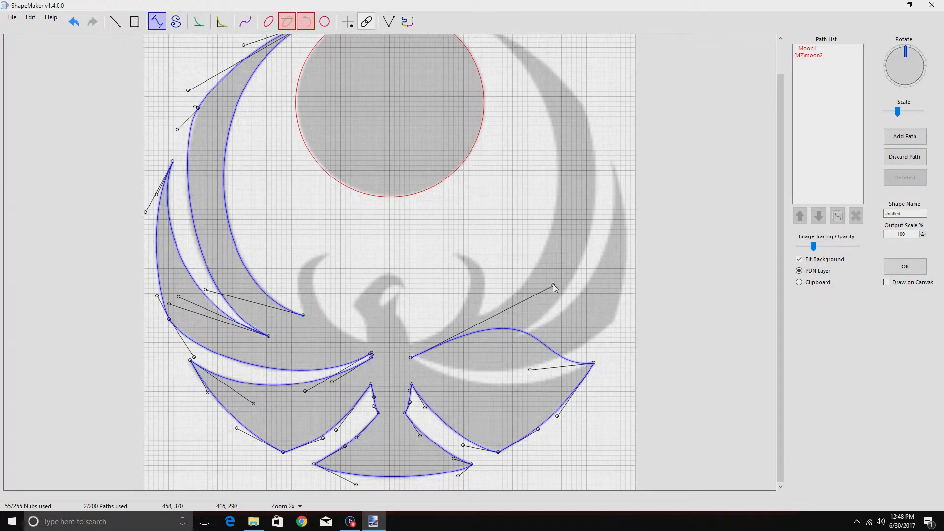
- Bend the new curve to fit the lower right wing's upper edge between its tip and the body
{"action": "left_click_drag", "start_coordinate": [553, 282], "coordinate": [486, 403]}
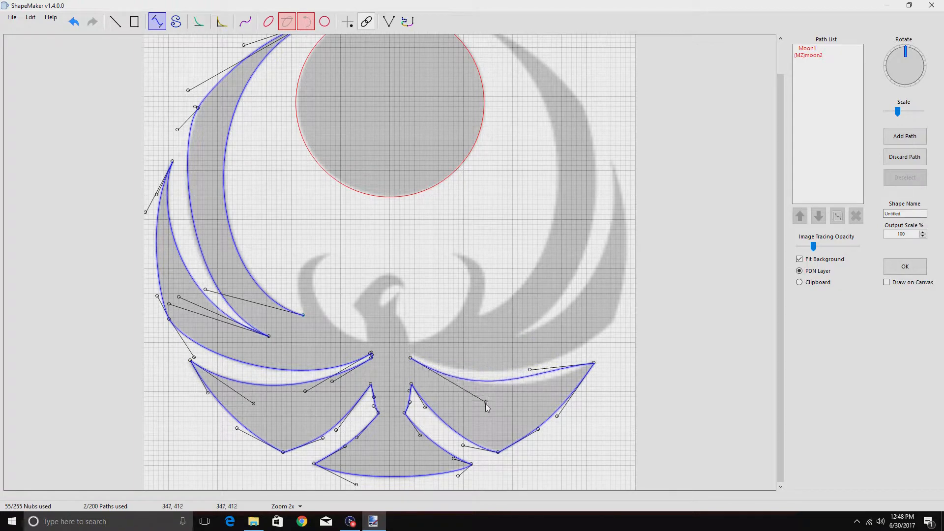
{"action": "left_click_drag", "start_coordinate": [530, 370], "coordinate": [547, 382]}
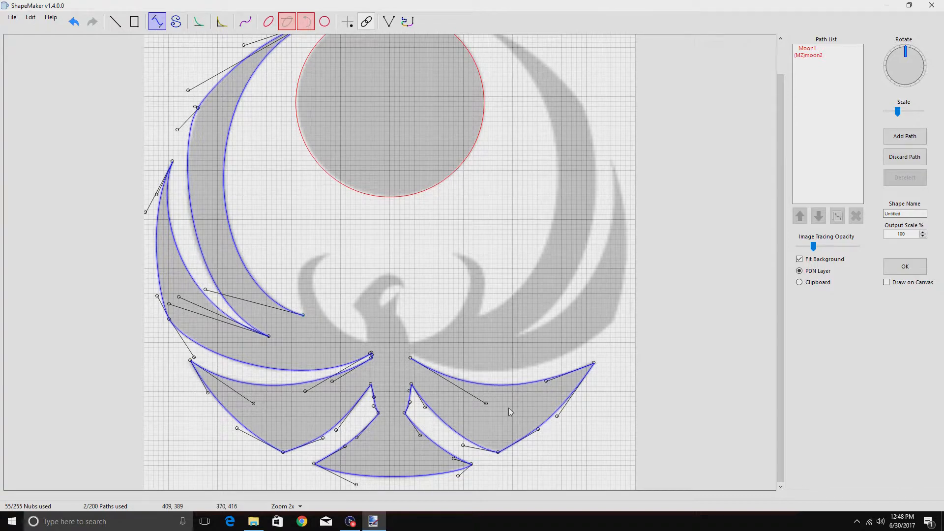
{"action": "key", "text": "ctrl"}
{"action": "left_click_drag", "start_coordinate": [547, 381], "coordinate": [559, 383]}
{"action": "key", "text": "ctrl"}
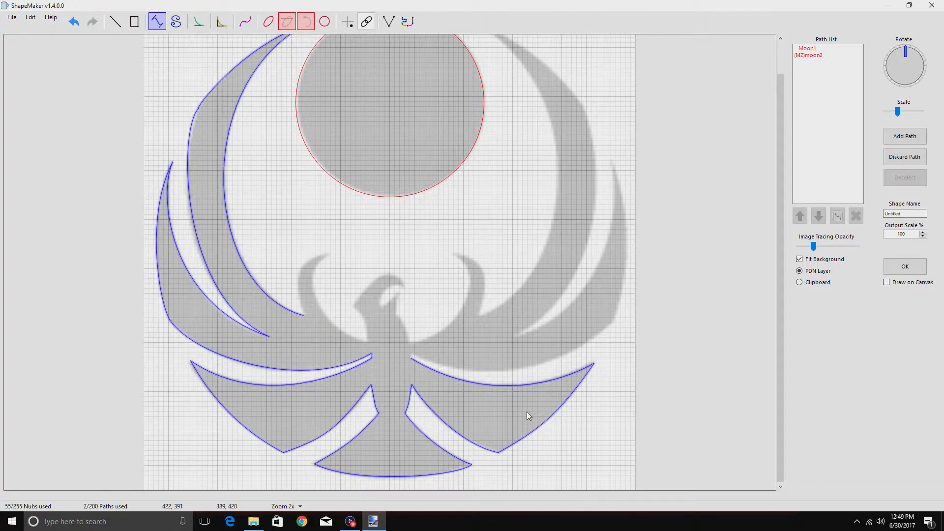
- Add a short segment up the body to about 270, 360, and trace the middle right wing's lower edge to its outer corner at about 477, 330
{"action": "left_click", "coordinate": [410, 355]}
{"action": "key", "text": "ctrl"}
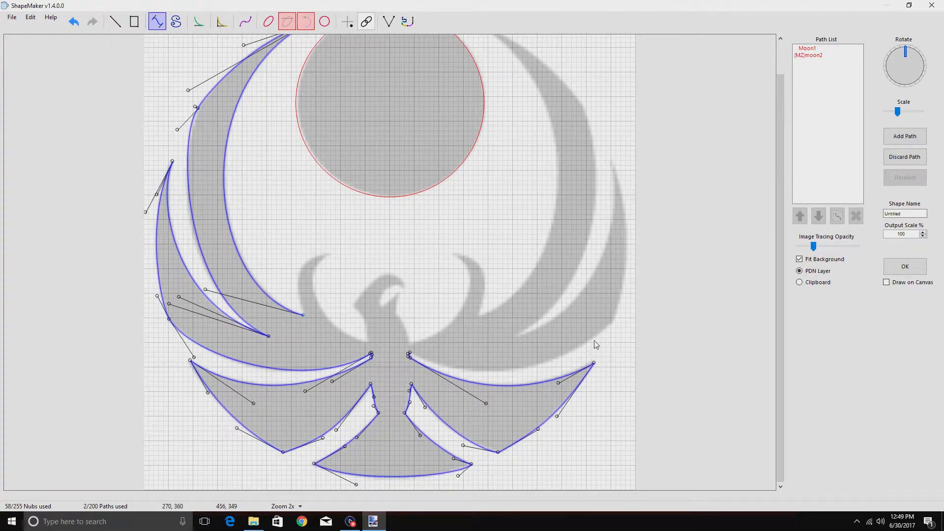
{"action": "left_click", "coordinate": [613, 323]}
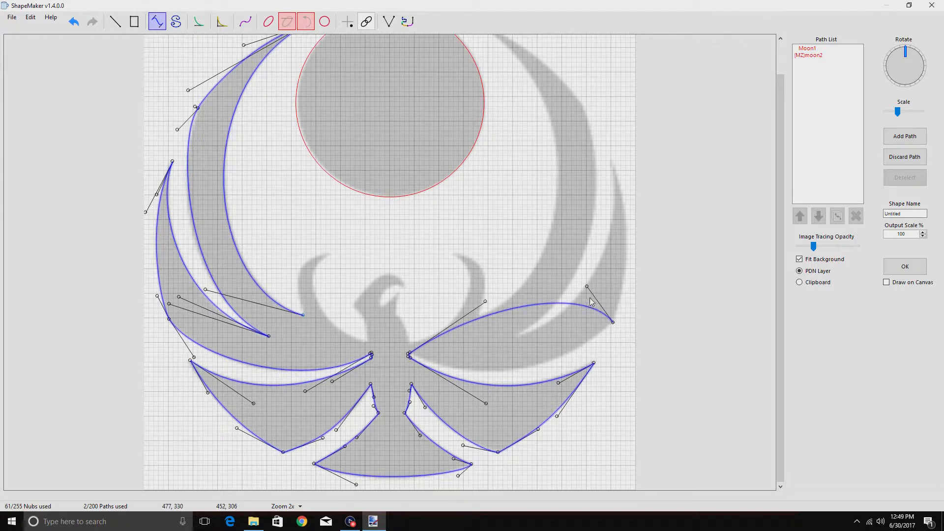
{"action": "left_click_drag", "start_coordinate": [587, 287], "coordinate": [593, 352]}
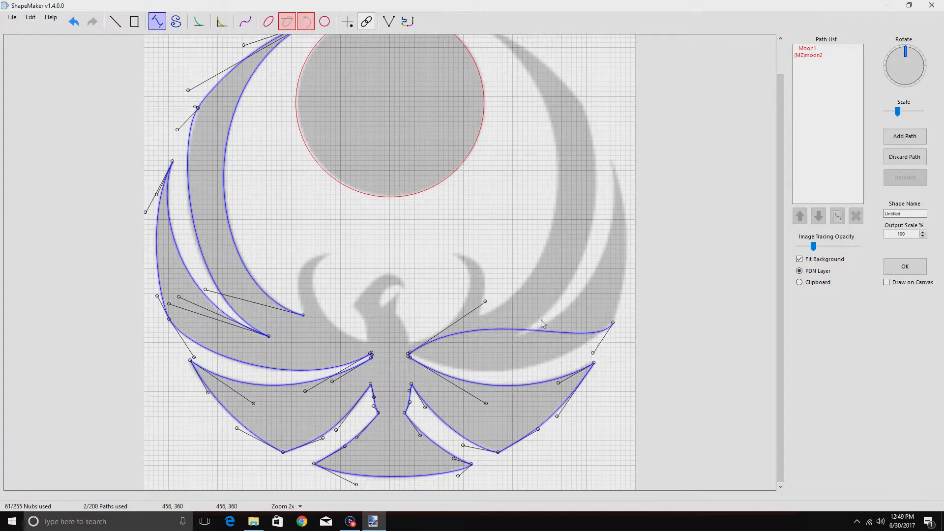
{"action": "left_click_drag", "start_coordinate": [485, 302], "coordinate": [486, 395]}
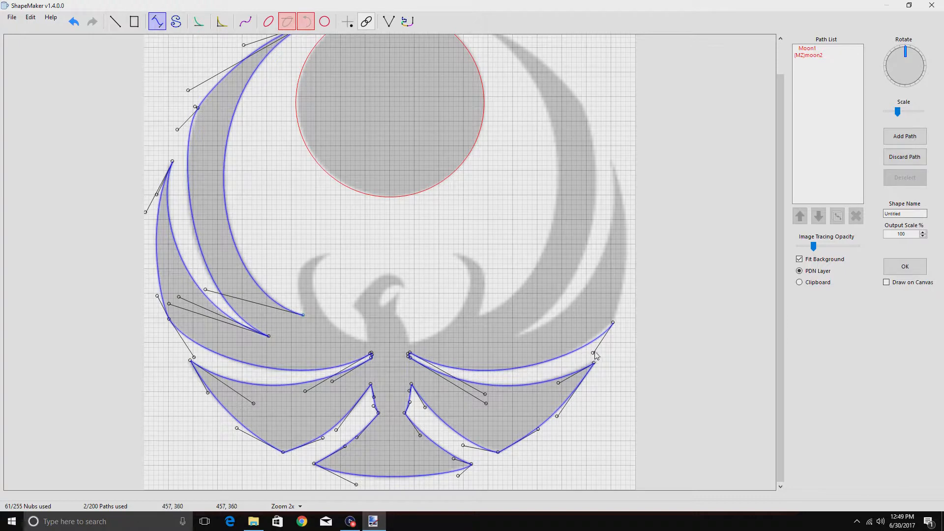
{"action": "mouse_move", "coordinate": [593, 352]}
{"action": "left_mouse_down"}
{"action": "mouse_move", "coordinate": [598, 347]}
{"action": "mouse_move", "coordinate": [590, 353]}
{"action": "left_mouse_up"}
- Realign the middle right wing's outer corner node to about 477, 328, and refine both handles along its lower edge
{"action": "left_click", "coordinate": [613, 323]}
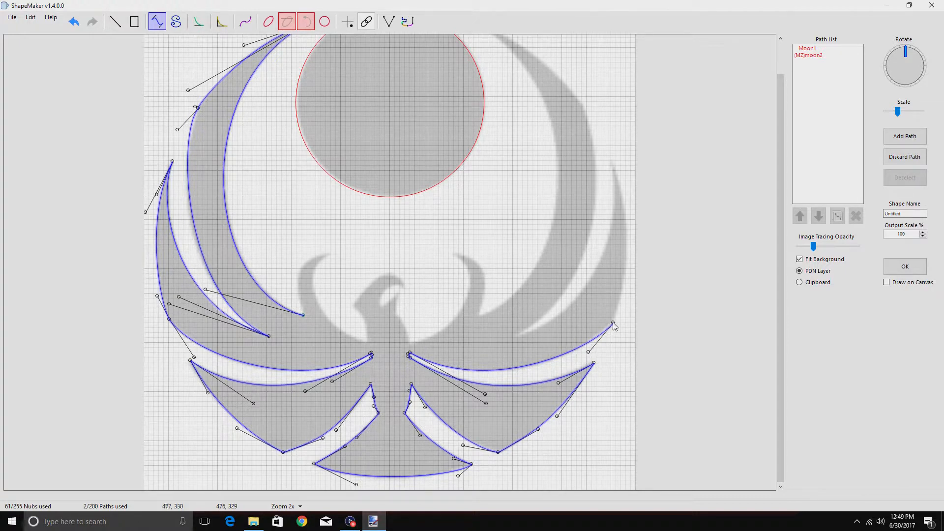
{"action": "left_click_drag", "start_coordinate": [613, 324], "coordinate": [614, 321]}
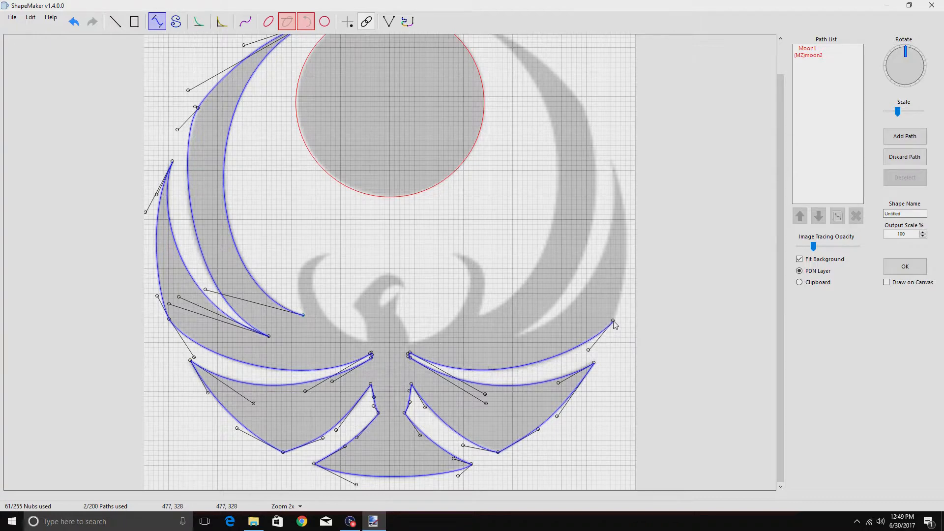
{"action": "left_click_drag", "start_coordinate": [588, 350], "coordinate": [597, 352]}
{"action": "left_click_drag", "start_coordinate": [484, 394], "coordinate": [495, 398]}
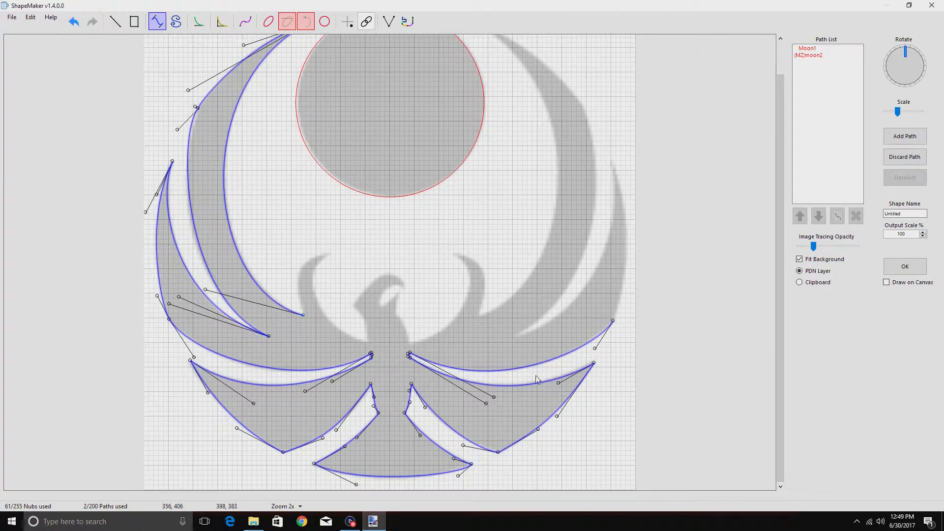
- Extend the path up the middle right wing's outer edge to its upper tip, and fit both handles, with the tip's at about 500, 224
{"action": "key", "text": "ctrl"}
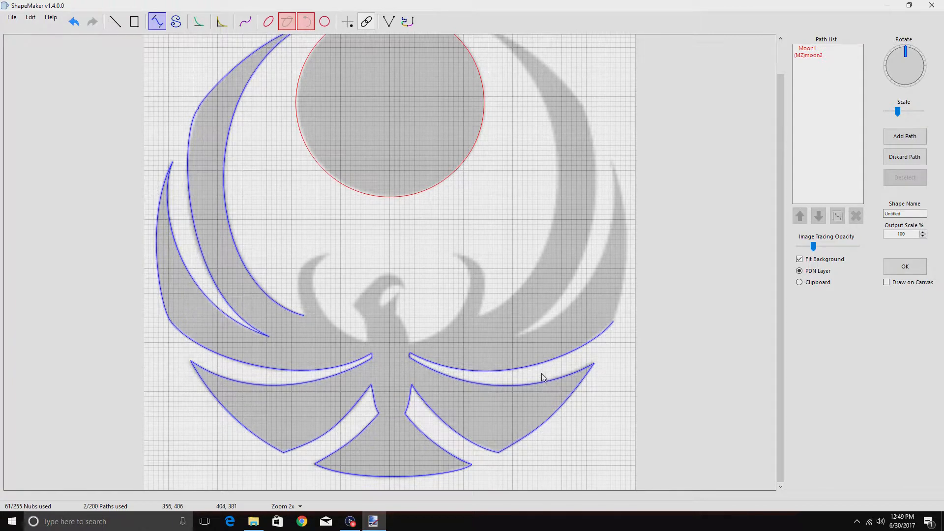
{"action": "key", "text": "ctrl"}
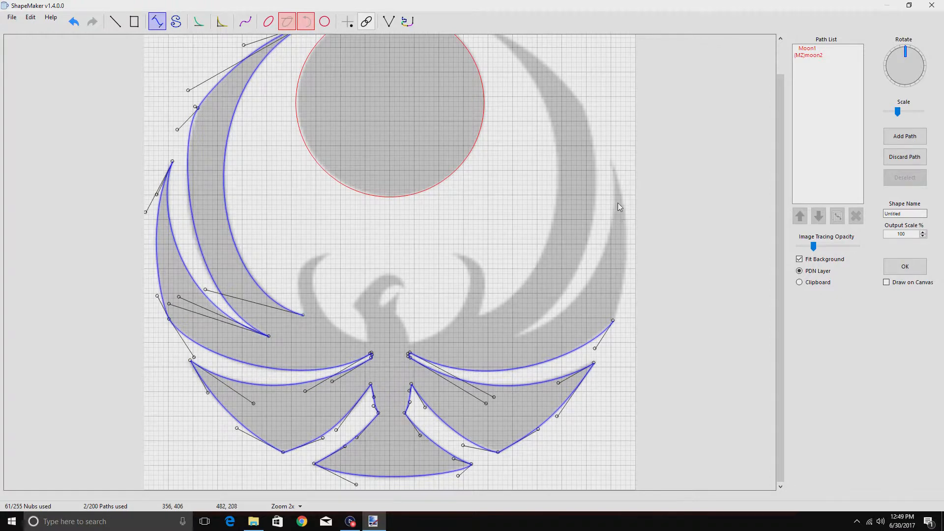
{"action": "left_click", "coordinate": [610, 161]}
{"action": "left_click_drag", "start_coordinate": [627, 219], "coordinate": [635, 219]}
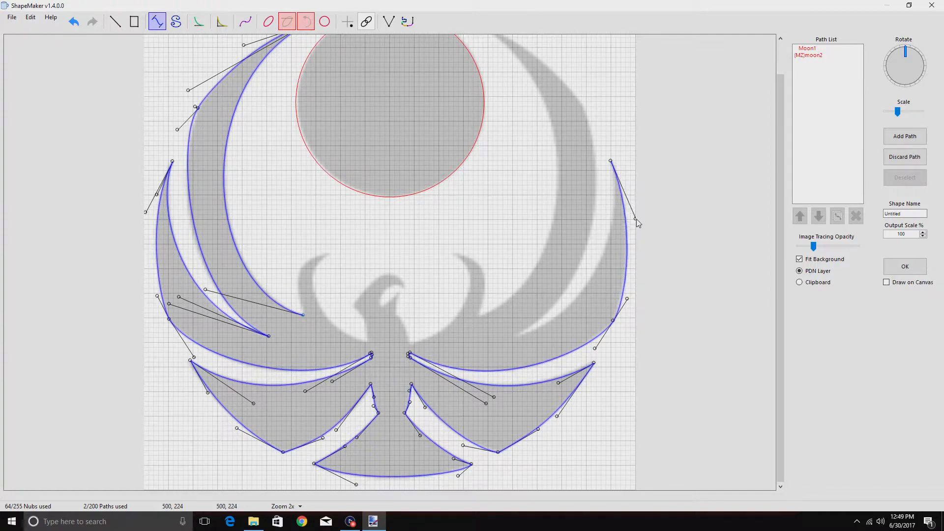
{"action": "left_click_drag", "start_coordinate": [628, 299], "coordinate": [626, 298]}
- Trace the middle right wing's inner edge down to the notch at about 378, 343, bending it with handles near 494, 286 and 402, 344
{"action": "left_click", "coordinate": [515, 336]}
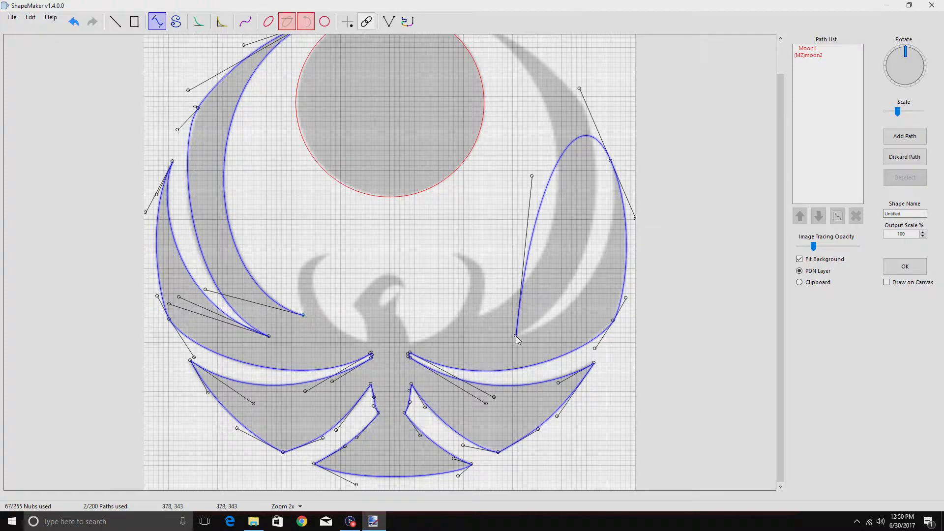
{"action": "left_click_drag", "start_coordinate": [579, 89], "coordinate": [624, 279]}
{"action": "left_click_drag", "start_coordinate": [531, 177], "coordinate": [540, 340]}
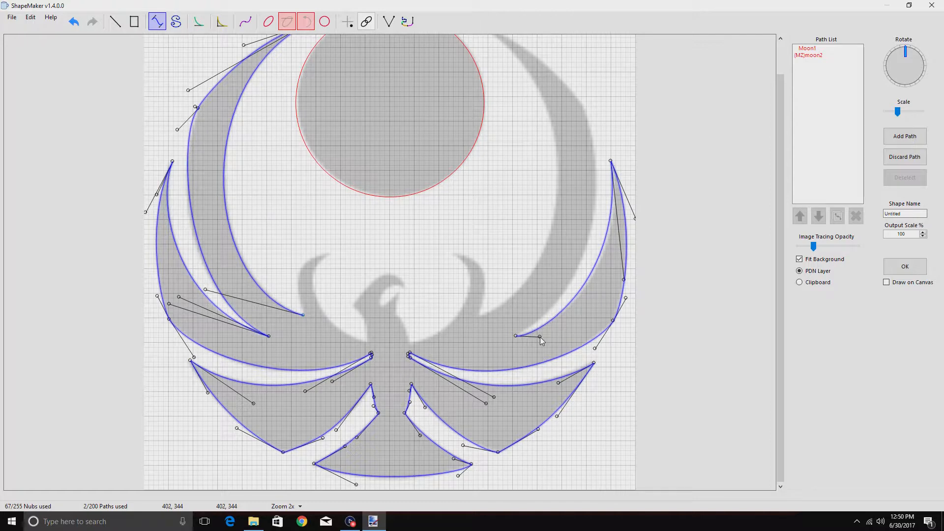
{"action": "left_click_drag", "start_coordinate": [624, 280], "coordinate": [630, 282]}
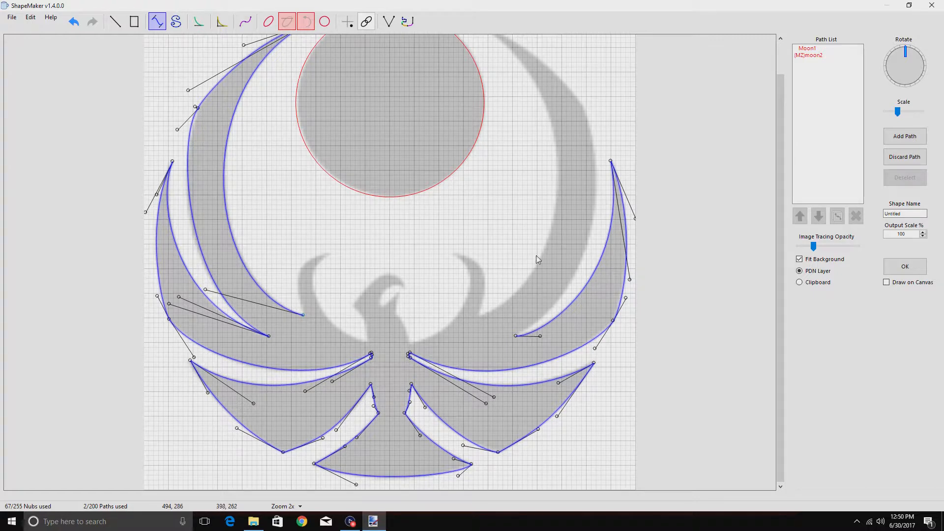
- Extend the path along the outer lower edge of the upper right wing to its shoulder, bending the curve to match the tracing image
{"action": "left_click", "coordinate": [582, 105]}
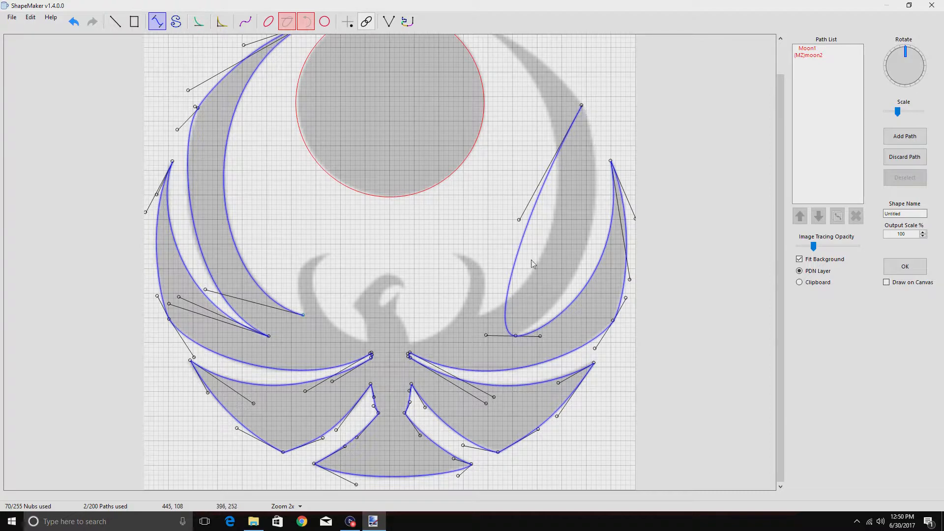
{"action": "left_click_drag", "start_coordinate": [486, 334], "coordinate": [547, 305]}
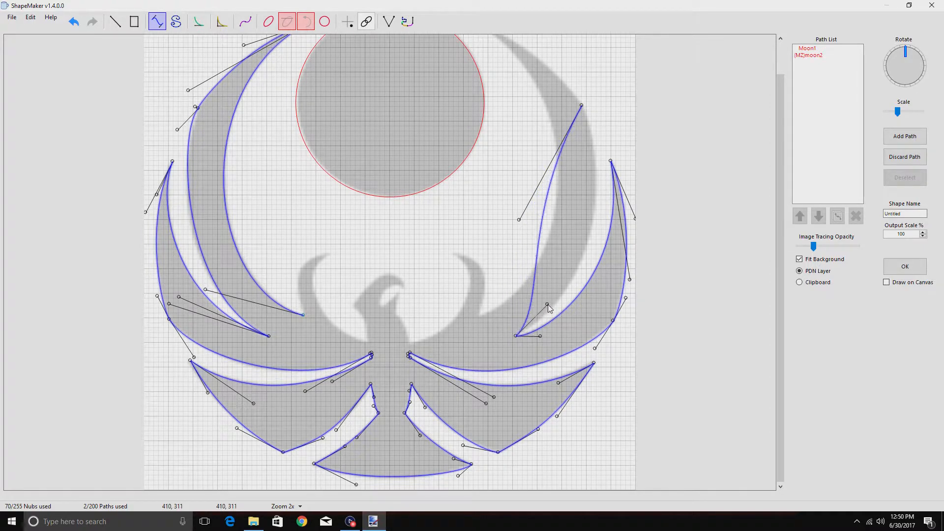
{"action": "left_click_drag", "start_coordinate": [520, 219], "coordinate": [632, 238]}
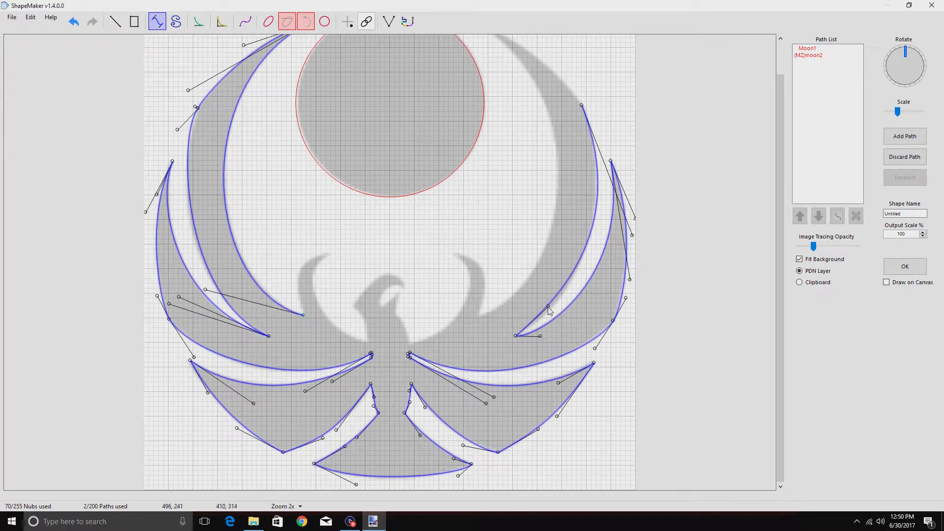
{"action": "mouse_move", "coordinate": [548, 306]}
{"action": "left_mouse_down"}
{"action": "mouse_move", "coordinate": [593, 220]}
{"action": "mouse_move", "coordinate": [552, 313]}
{"action": "left_mouse_up"}
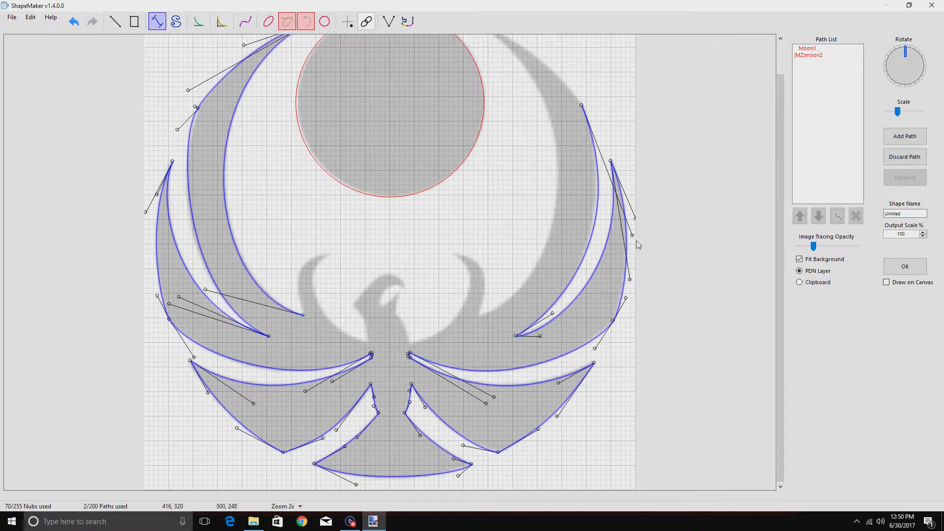
{"action": "left_click_drag", "start_coordinate": [632, 236], "coordinate": [631, 237]}
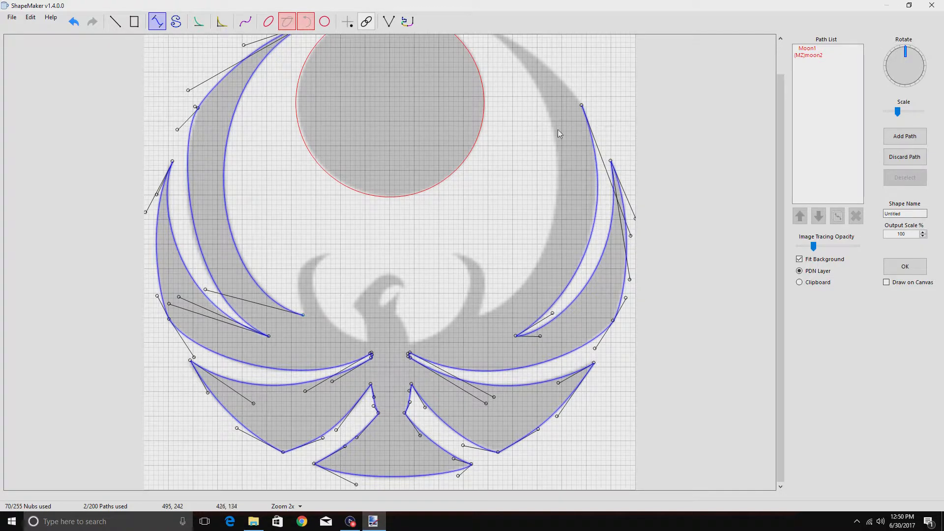
- Add a curve from the upper right wing's shoulder to its pointed tip and fit its handles to the outer edge
{"action": "scroll", "coordinate": [491, 150], "scroll_direction": "up", "scroll_amount": 1}
{"action": "scroll", "coordinate": [492, 150], "scroll_direction": "up", "scroll_amount": 3}
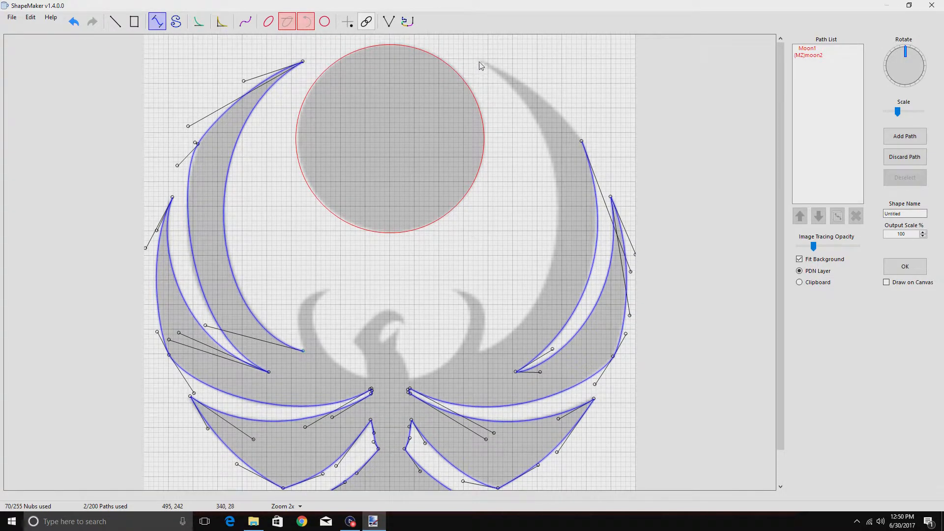
{"action": "left_click_drag", "start_coordinate": [479, 59], "coordinate": [545, 83]}
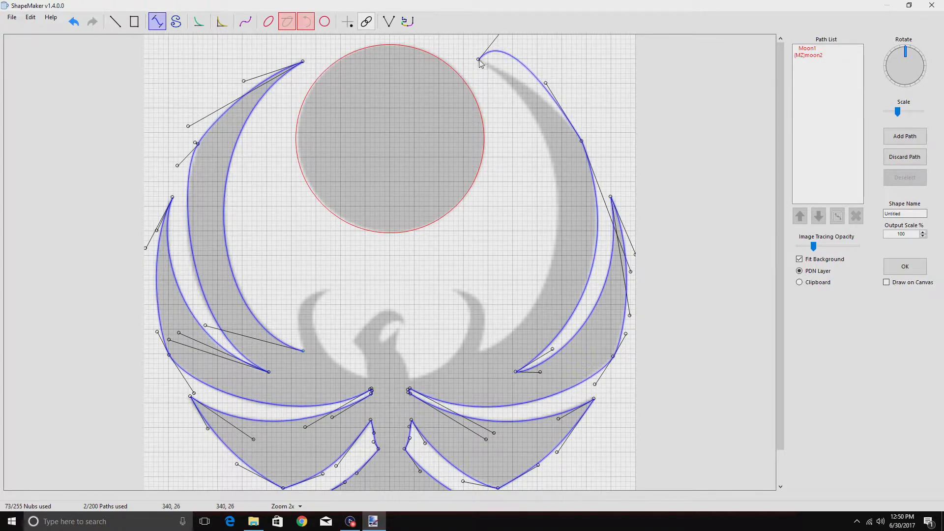
{"action": "mouse_move", "coordinate": [481, 63]}
{"action": "left_mouse_down"}
{"action": "mouse_move", "coordinate": [470, 146]}
{"action": "mouse_move", "coordinate": [519, 96]}
{"action": "mouse_move", "coordinate": [509, 73]}
{"action": "mouse_move", "coordinate": [481, 62]}
{"action": "left_mouse_up"}
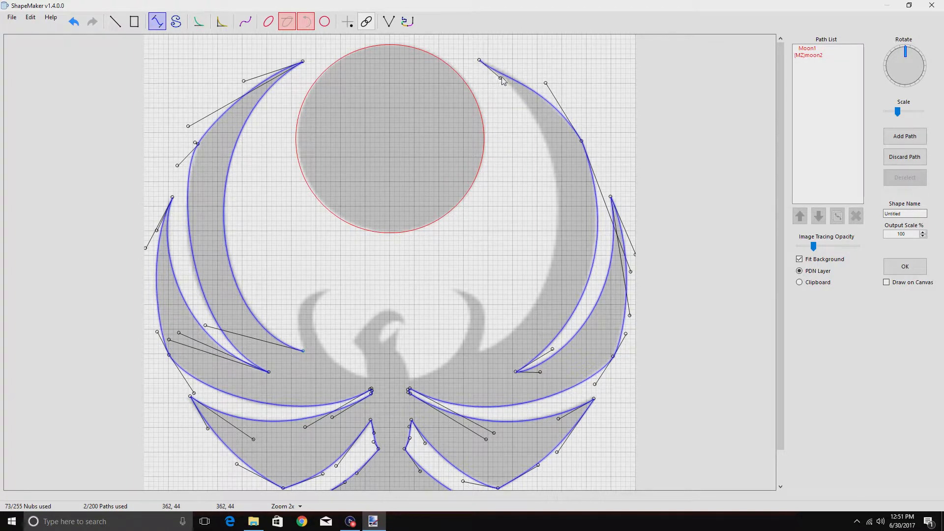
{"action": "left_click_drag", "start_coordinate": [500, 77], "coordinate": [541, 90]}
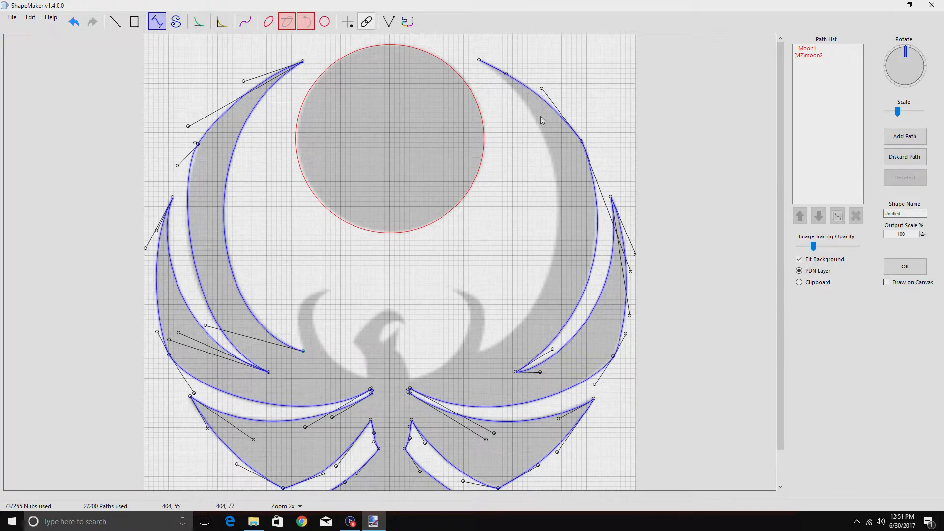
{"action": "key", "text": "ctrl"}
{"action": "left_click_drag", "start_coordinate": [540, 88], "coordinate": [538, 90]}
{"action": "key", "text": "ctrl"}
- Trace the inner edge of the upper right wing from its tip down to the notch beside the small hooked feather
{"action": "left_click", "coordinate": [478, 352]}
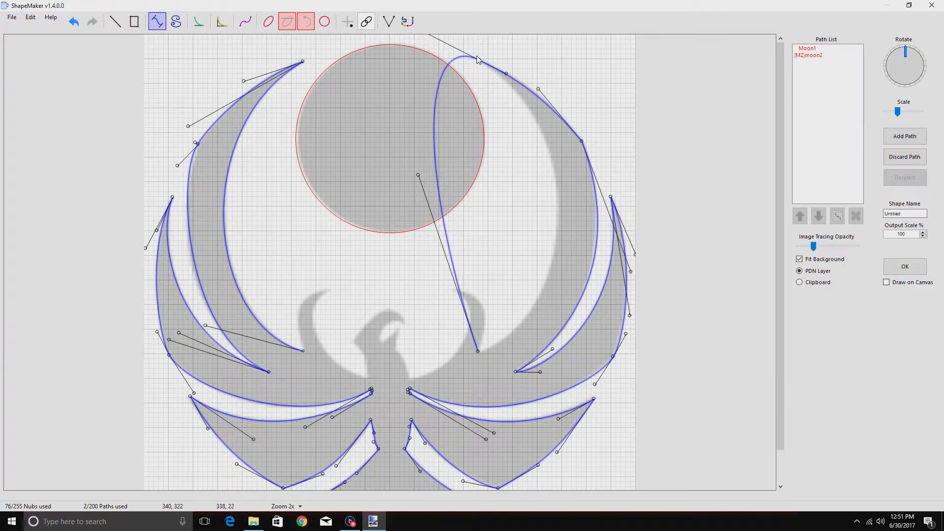
{"action": "left_click_drag", "start_coordinate": [480, 62], "coordinate": [479, 79]}
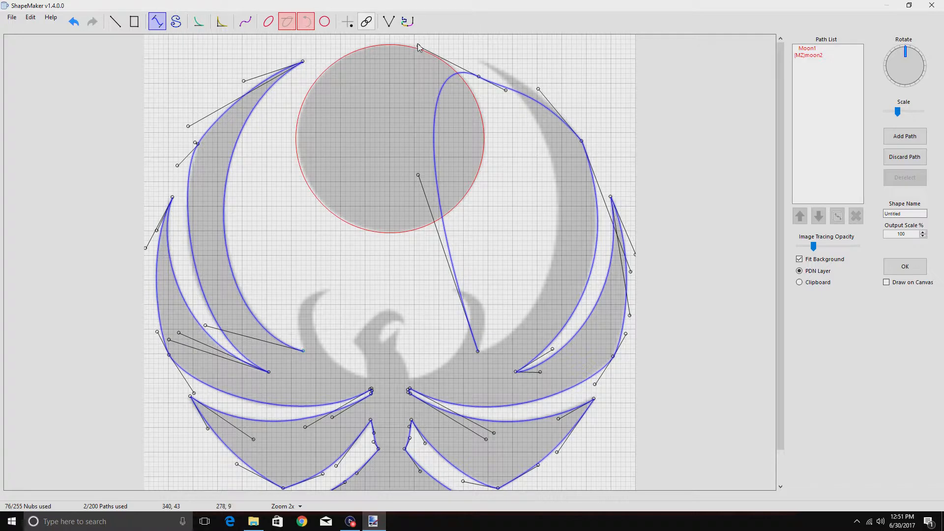
{"action": "left_click_drag", "start_coordinate": [419, 47], "coordinate": [482, 154]}
{"action": "left_click_drag", "start_coordinate": [480, 79], "coordinate": [482, 63]}
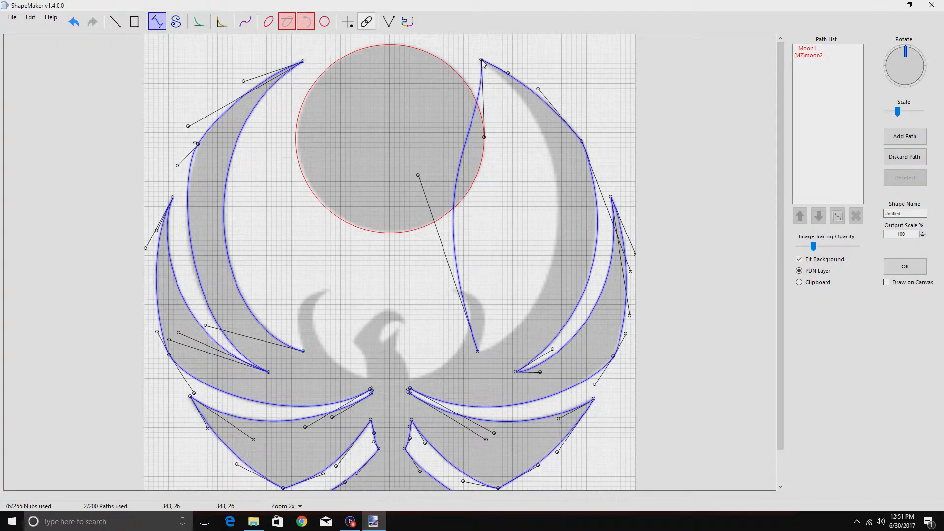
{"action": "left_click_drag", "start_coordinate": [484, 136], "coordinate": [533, 124]}
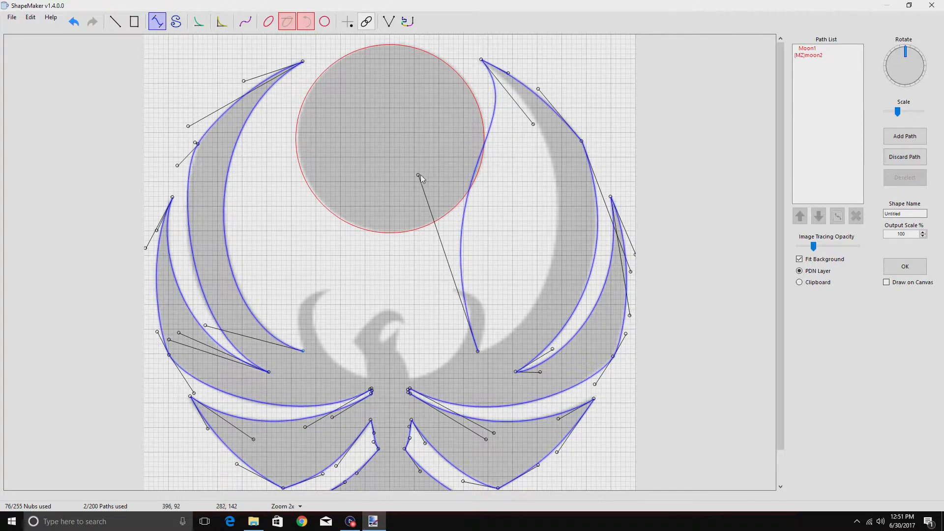
{"action": "left_click_drag", "start_coordinate": [423, 176], "coordinate": [605, 297]}
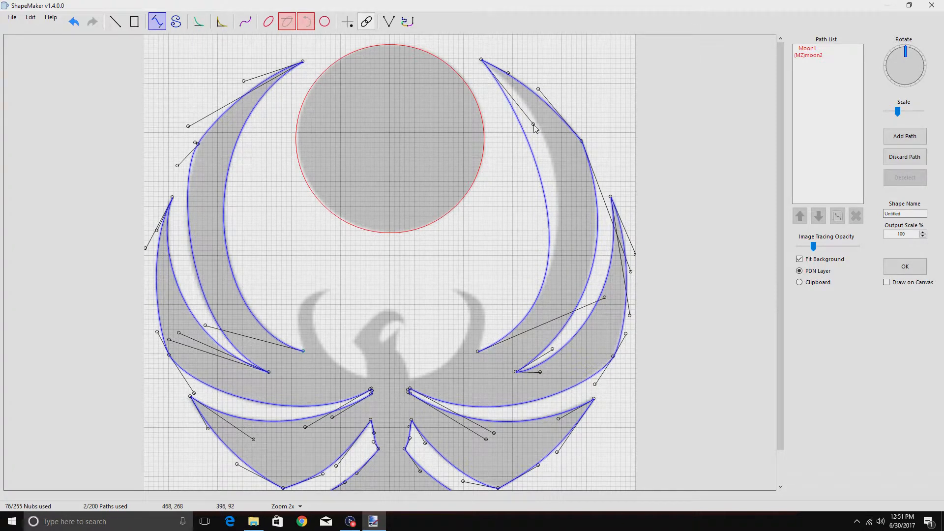
{"action": "left_click_drag", "start_coordinate": [535, 125], "coordinate": [565, 112]}
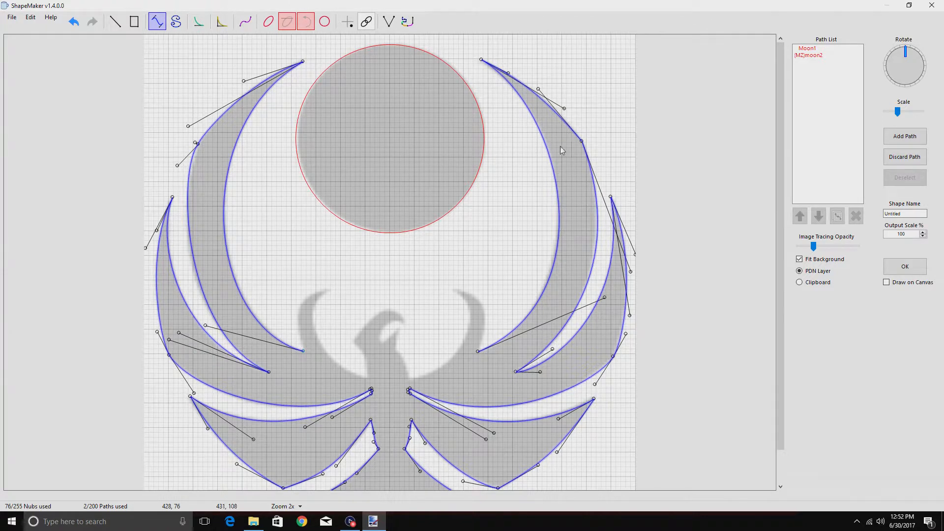
- Trace the outer edge of the right hooked feather from the wing notch up to the feather's tip
{"action": "left_click", "coordinate": [453, 290]}
{"action": "left_click_drag", "start_coordinate": [449, 365], "coordinate": [500, 295]}
{"action": "left_click_drag", "start_coordinate": [437, 333], "coordinate": [464, 293]}
- Add a curve from the right hooked feather's tip to the base of the neck and fit it to the feather's inner edge
{"action": "left_click", "coordinate": [409, 380]}
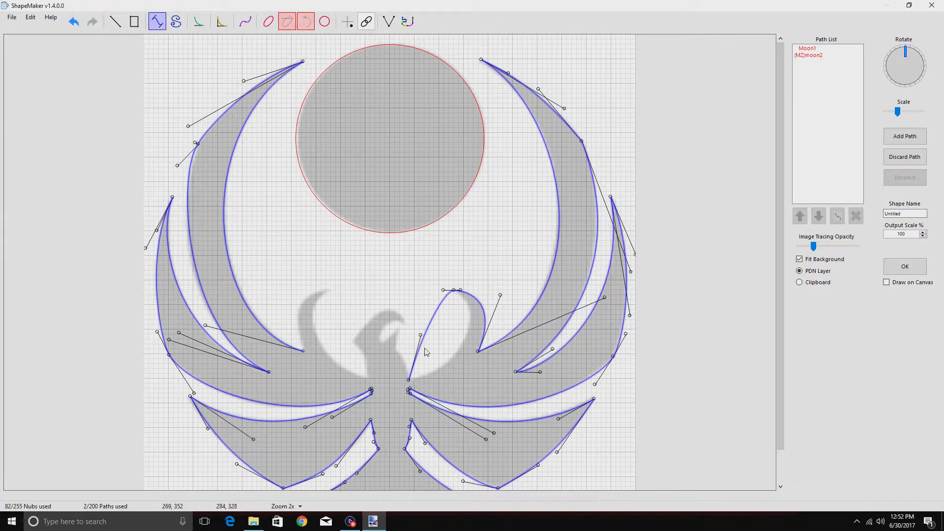
{"action": "left_click_drag", "start_coordinate": [461, 312], "coordinate": [479, 307]}
{"action": "left_click_drag", "start_coordinate": [422, 338], "coordinate": [464, 372]}
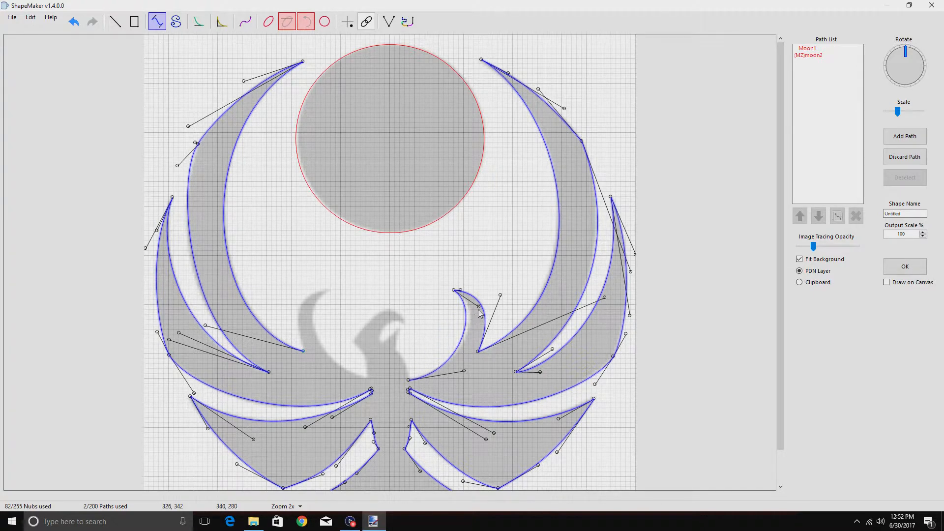
{"action": "left_click_drag", "start_coordinate": [478, 306], "coordinate": [489, 310]}
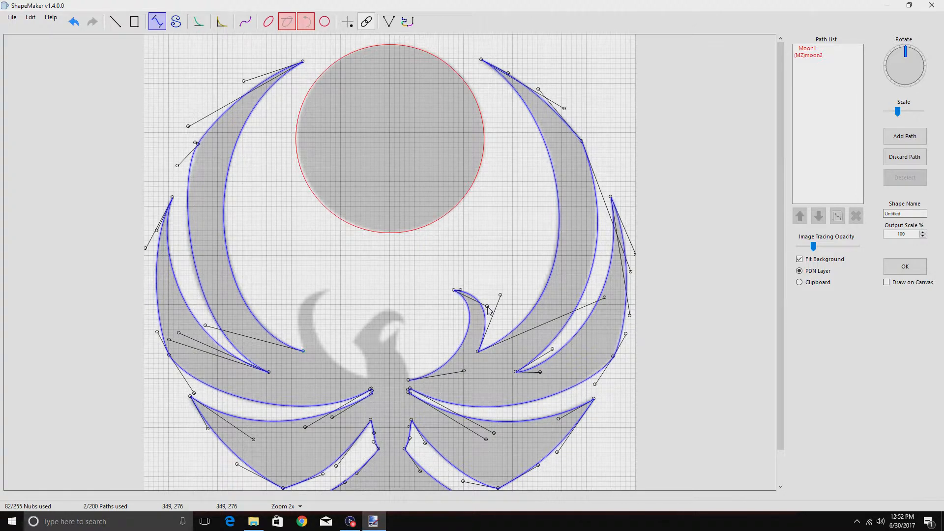
- Trace the right side of the bird's neck and the short throat segment up to the tip of the lower beak
{"action": "left_click", "coordinate": [396, 350]}
{"action": "left_click_drag", "start_coordinate": [391, 384], "coordinate": [407, 361]}
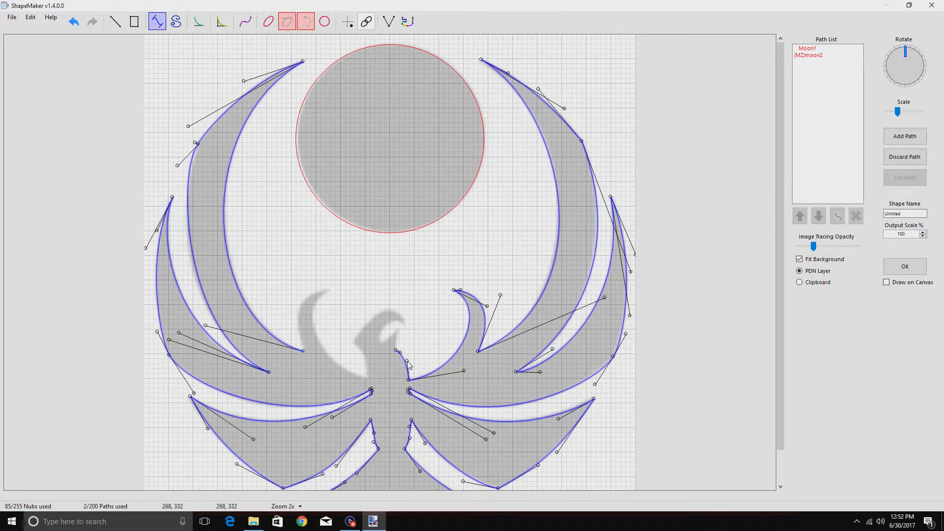
{"action": "left_click", "coordinate": [398, 329]}
{"action": "left_click", "coordinate": [73, 23]}
{"action": "left_click", "coordinate": [92, 22]}
{"action": "key", "text": "ctrl"}
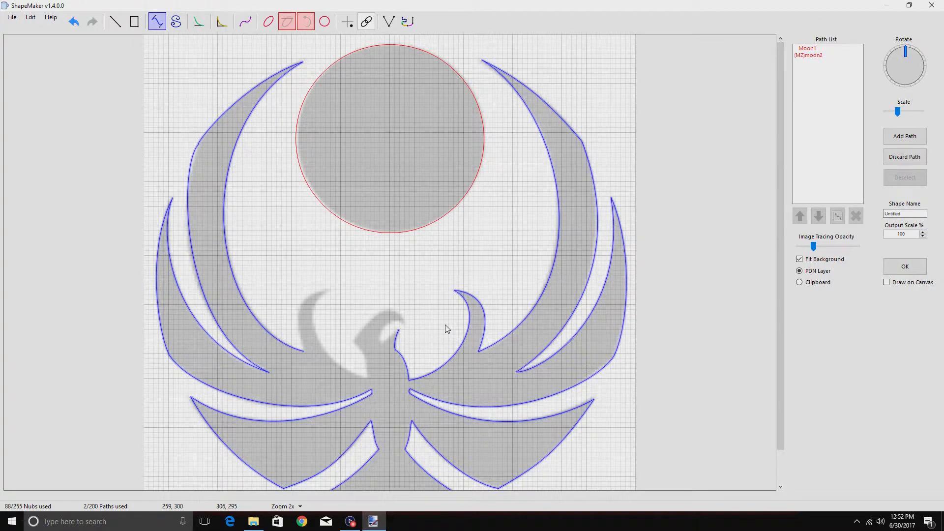
- Outline the bird's mouth opening with curves from the lower beak tip to the inner corner and out to the upper beak tip
{"action": "left_click", "coordinate": [383, 343]}
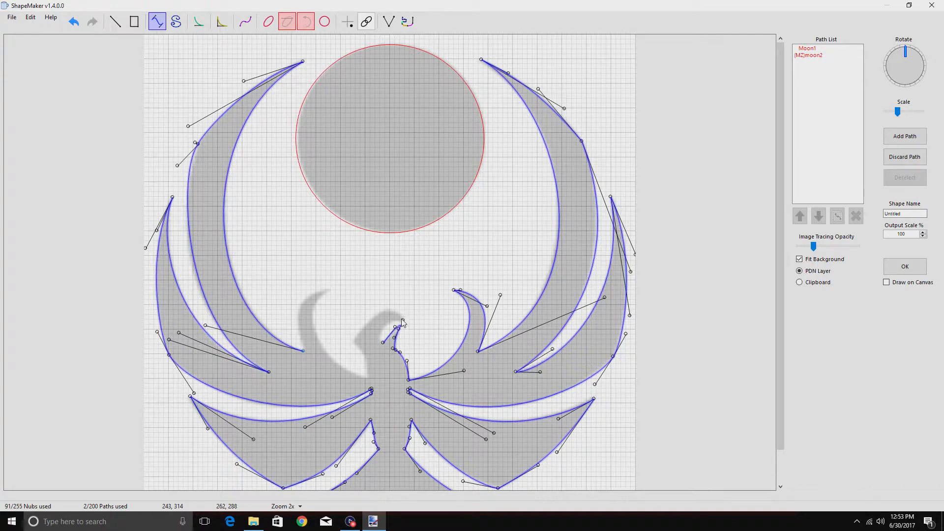
{"action": "mouse_move", "coordinate": [403, 322]}
{"action": "left_mouse_down"}
{"action": "mouse_move", "coordinate": [386, 342]}
{"action": "mouse_move", "coordinate": [399, 331]}
{"action": "left_mouse_up"}
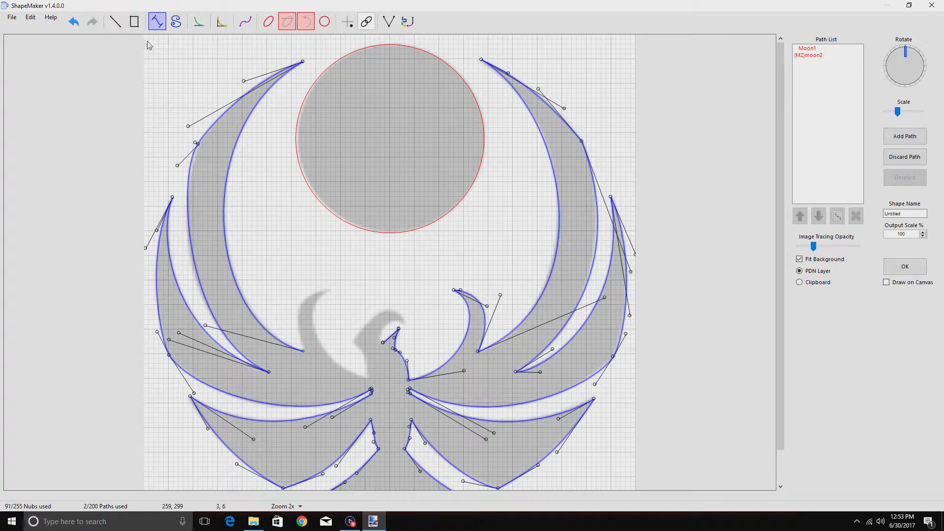
{"action": "left_click", "coordinate": [404, 323]}
{"action": "left_click_drag", "start_coordinate": [361, 363], "coordinate": [361, 293]}
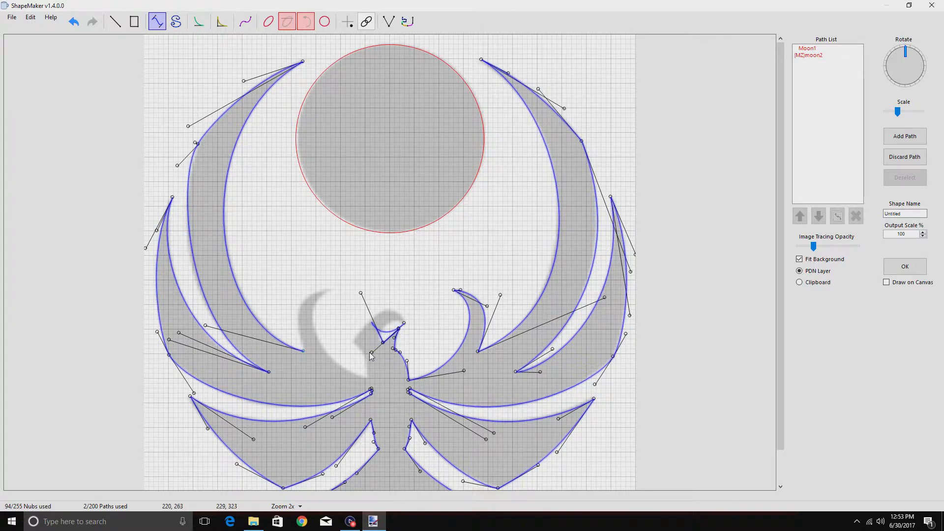
{"action": "left_click_drag", "start_coordinate": [371, 350], "coordinate": [412, 323]}
{"action": "left_click_drag", "start_coordinate": [362, 295], "coordinate": [375, 321]}
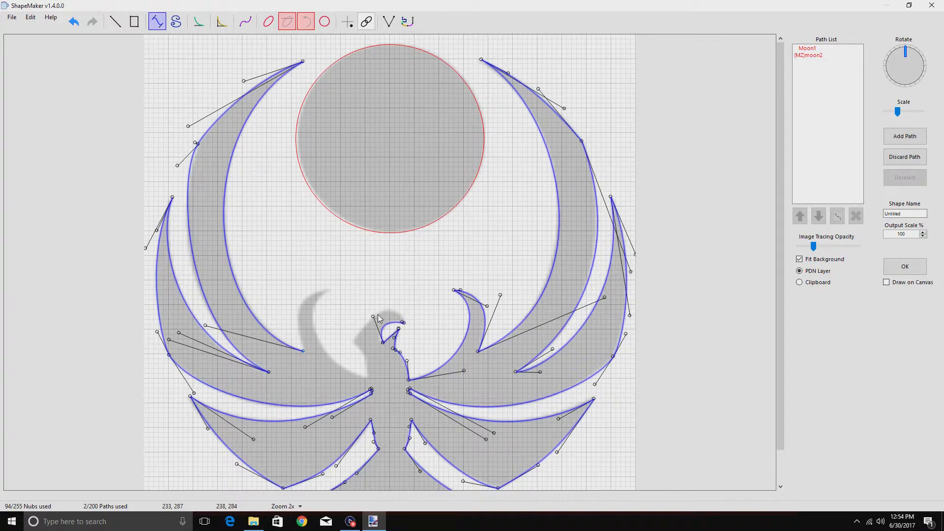
- Add a curve from the upper beak tip over the crown of the bird's head and shape it to the tracing image
{"action": "left_click", "coordinate": [377, 319]}
{"action": "left_click_drag", "start_coordinate": [392, 319], "coordinate": [388, 299]}
{"action": "left_click_drag", "start_coordinate": [403, 321], "coordinate": [402, 319]}
{"action": "left_click", "coordinate": [73, 22]}
{"action": "left_click", "coordinate": [407, 324]}
{"action": "left_click_drag", "start_coordinate": [408, 324], "coordinate": [392, 309]}
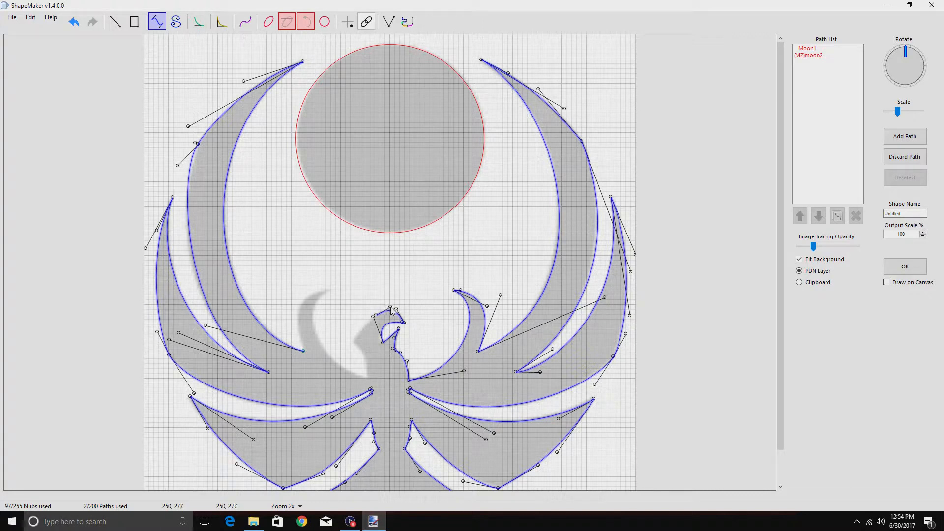
- Trace the back of the bird's head to its left point, then the left side of the neck down to its base
{"action": "left_click", "coordinate": [352, 338]}
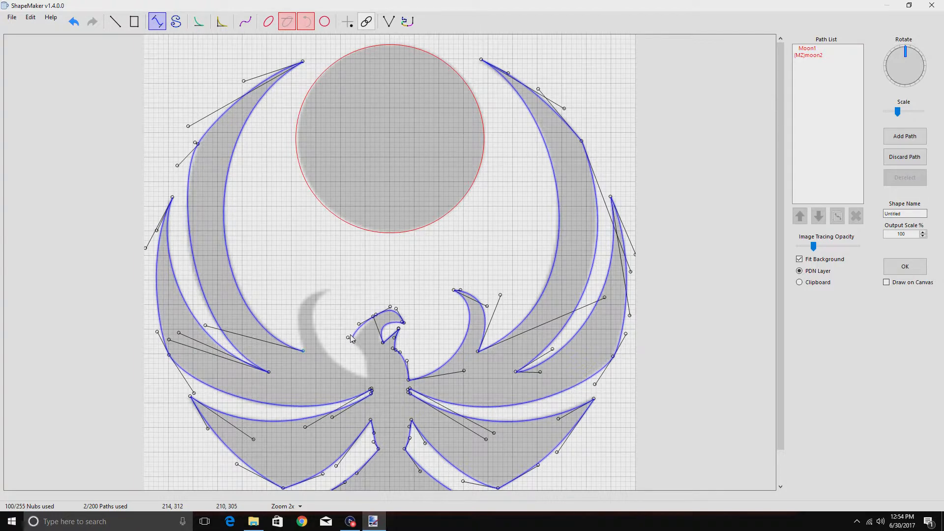
{"action": "left_click_drag", "start_coordinate": [352, 338], "coordinate": [360, 326]}
{"action": "key", "text": "ctrl"}
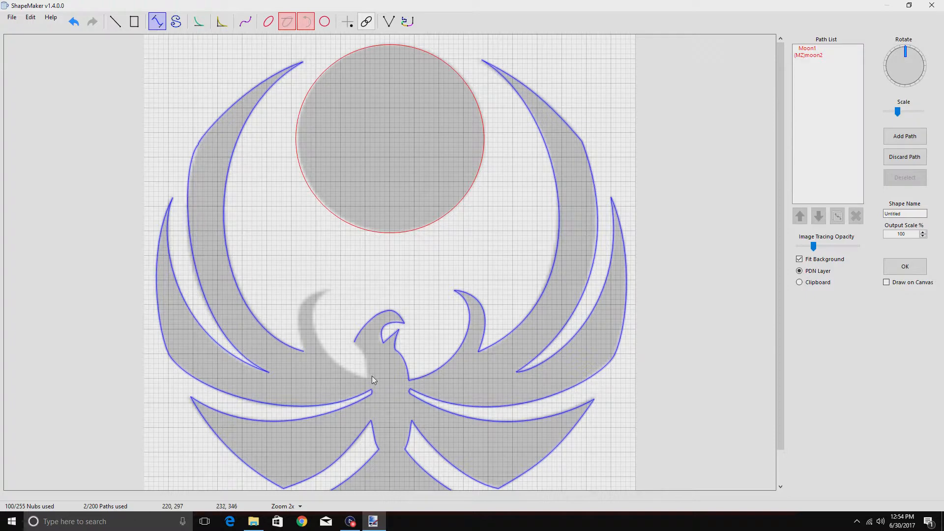
{"action": "key", "text": "ctrl"}
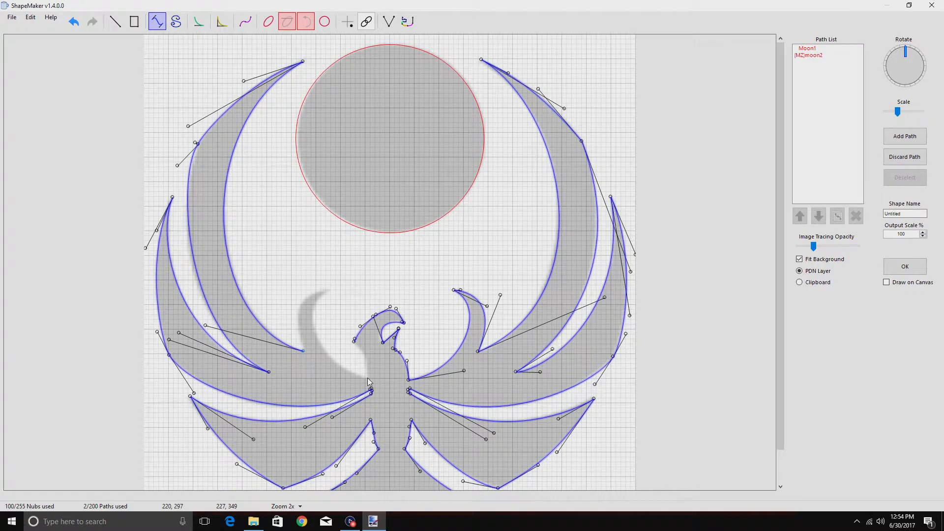
{"action": "left_click", "coordinate": [367, 377]}
{"action": "left_click_drag", "start_coordinate": [365, 362], "coordinate": [359, 347]}
{"action": "key", "text": "ctrl"}
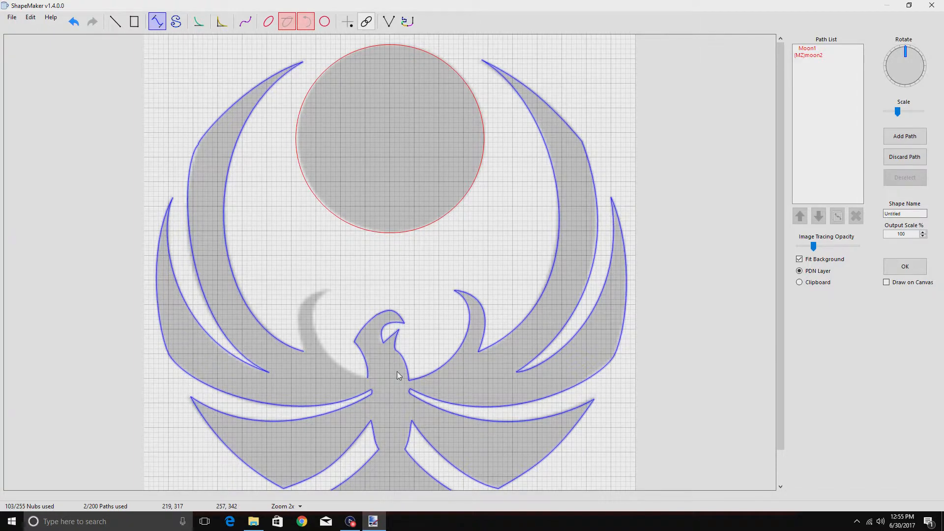
- Add a curve from the left base of the neck to the left hooked feather's tip and fit it to the feather's inner edge
{"action": "left_click", "coordinate": [329, 290]}
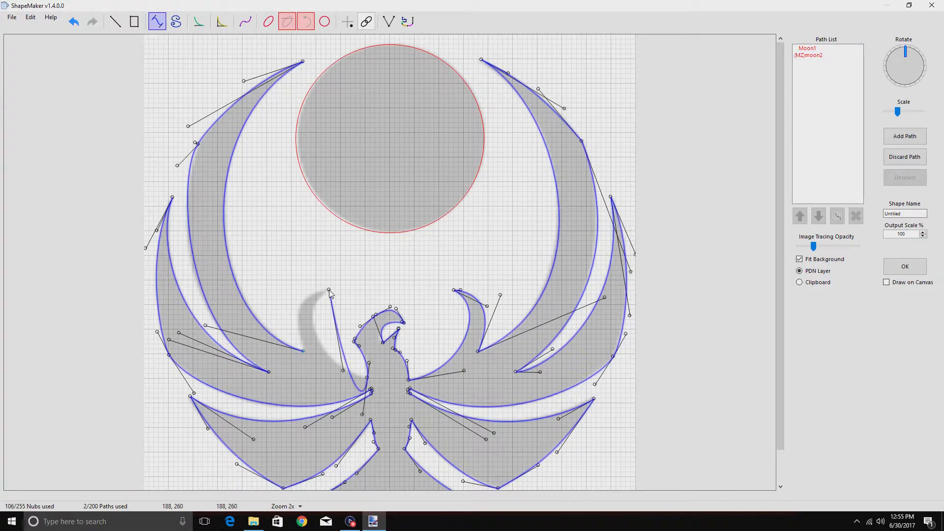
{"action": "left_click_drag", "start_coordinate": [365, 414], "coordinate": [295, 309]}
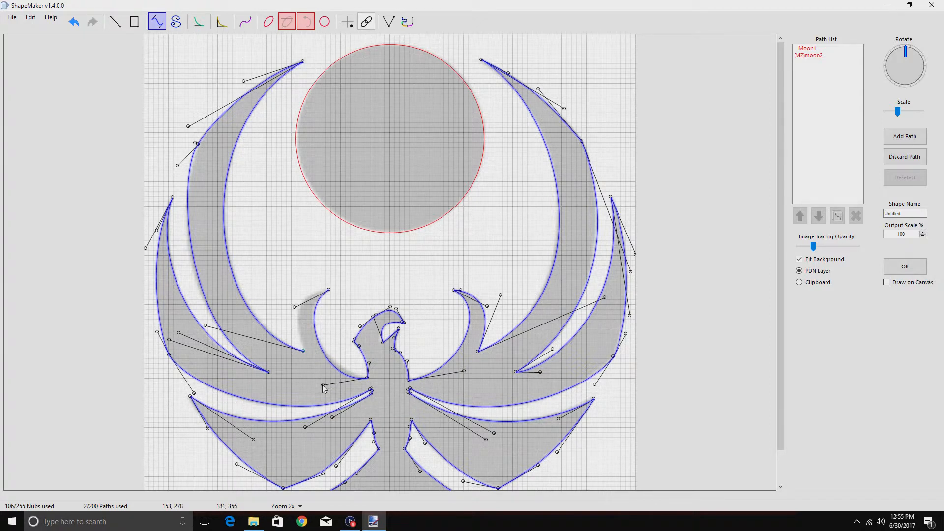
{"action": "left_click_drag", "start_coordinate": [323, 384], "coordinate": [329, 375]}
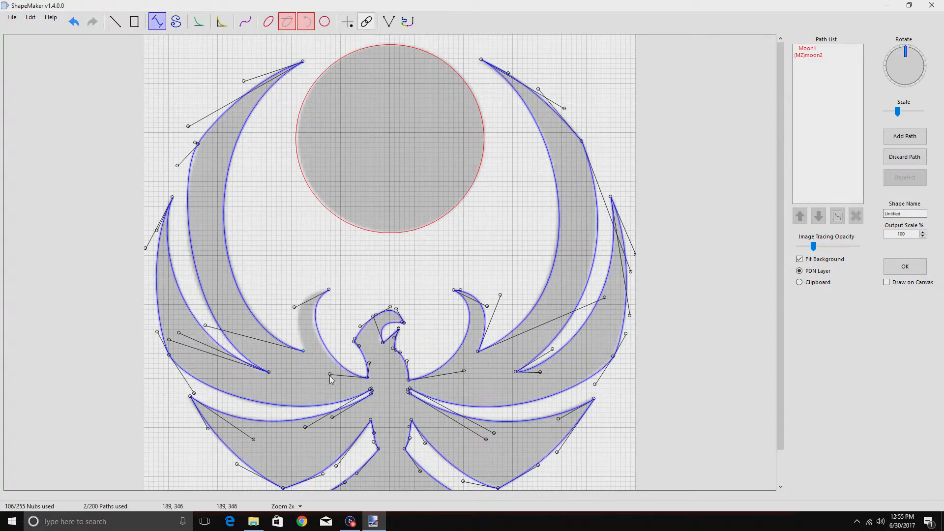
{"action": "left_click_drag", "start_coordinate": [294, 307], "coordinate": [290, 310]}
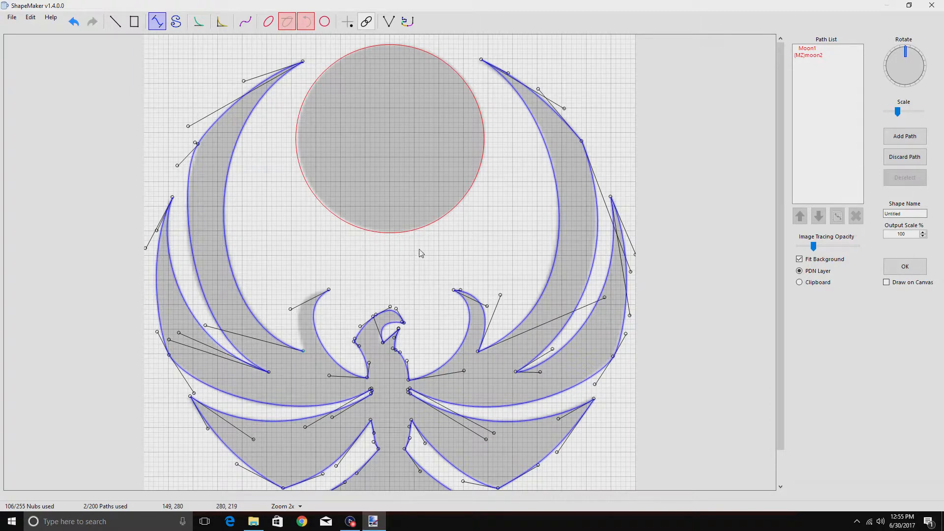
- Close the bird outline by tracing the left hooked feather's outer edge from its tip to the path's starting point
{"action": "key", "text": "ctrl"}
{"action": "left_click", "coordinate": [302, 343]}
{"action": "left_click_drag", "start_coordinate": [302, 343], "coordinate": [303, 351]}
{"action": "left_click_drag", "start_coordinate": [340, 312], "coordinate": [285, 308]}
{"action": "left_click_drag", "start_coordinate": [353, 278], "coordinate": [291, 313]}
{"action": "key", "text": "ctrl"}
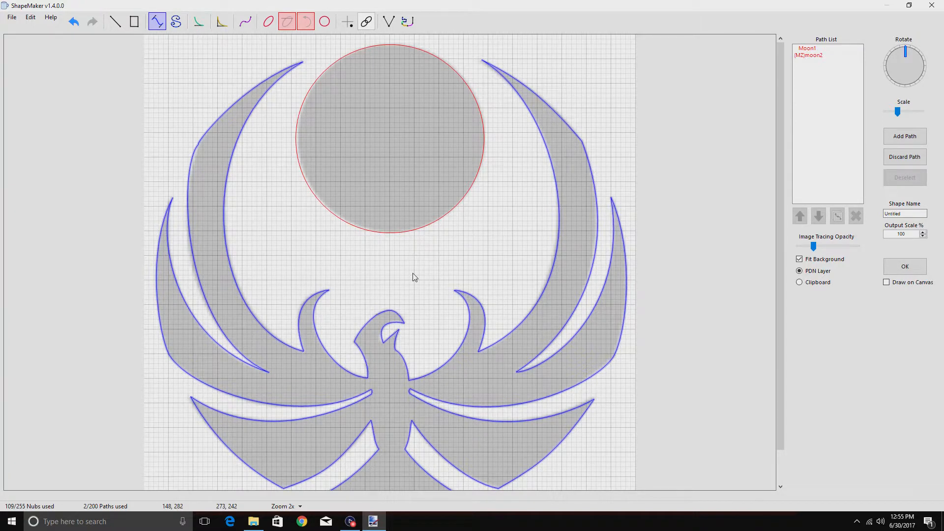
{"action": "scroll", "coordinate": [413, 277], "scroll_direction": "down", "scroll_amount": 1}
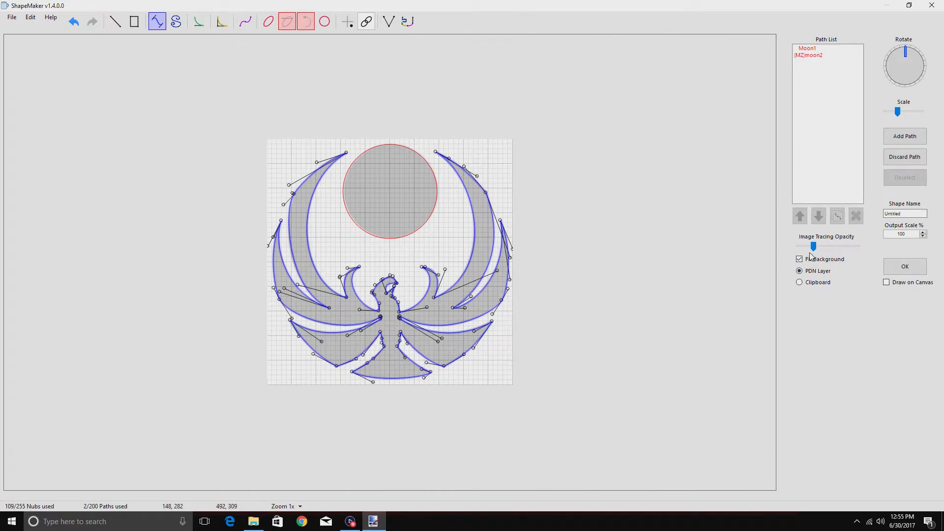
- Increase the tracing image's opacity, then add the finished bird outline to the path list and name it Body
{"action": "mouse_move", "coordinate": [813, 246]}
{"action": "left_mouse_down"}
{"action": "mouse_move", "coordinate": [773, 261]}
{"action": "mouse_move", "coordinate": [867, 246]}
{"action": "mouse_move", "coordinate": [813, 246]}
{"action": "mouse_move", "coordinate": [867, 236]}
{"action": "mouse_move", "coordinate": [831, 246]}
{"action": "mouse_move", "coordinate": [861, 248]}
{"action": "mouse_move", "coordinate": [769, 264]}
{"action": "mouse_move", "coordinate": [841, 254]}
{"action": "left_mouse_up"}
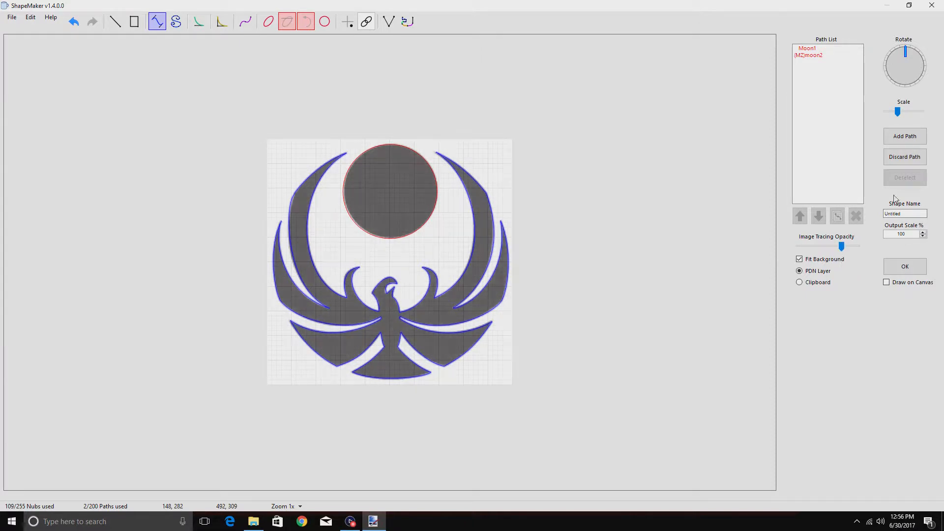
{"action": "left_click", "coordinate": [909, 136]}
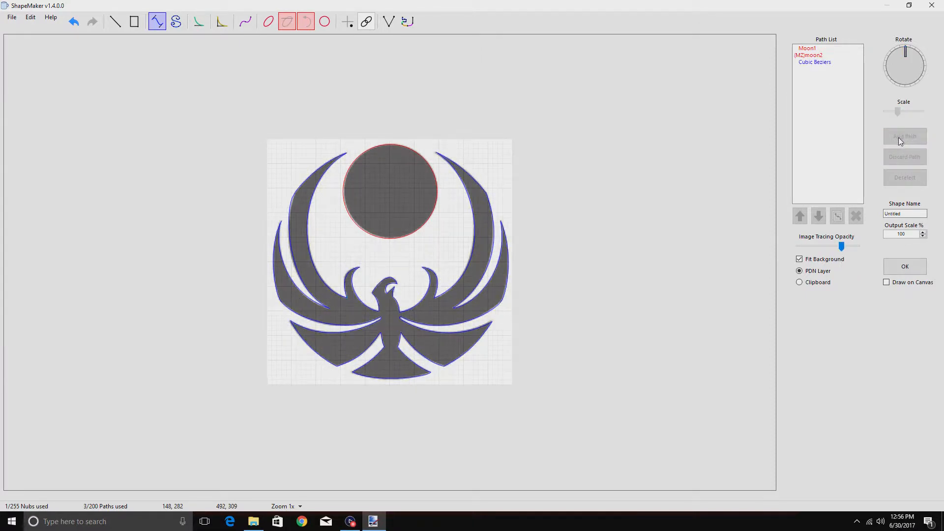
{"action": "double_click", "coordinate": [812, 62]}
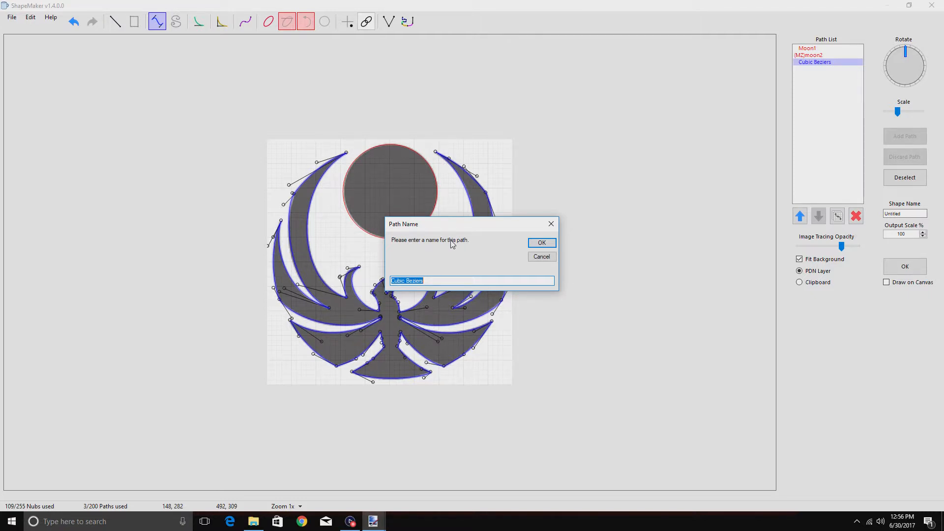
{"action": "type", "text": "Body"}
{"action": "left_click", "coordinate": [541, 243]}
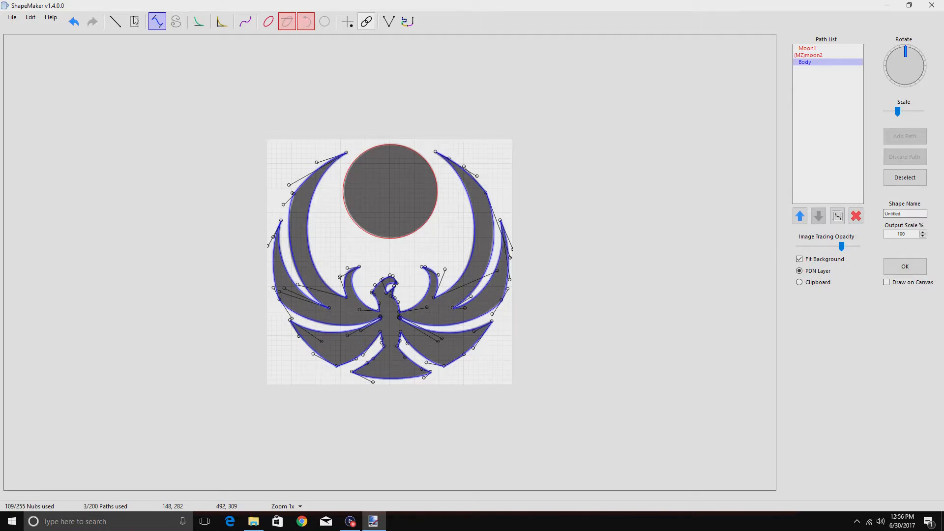
{"action": "left_click", "coordinate": [11, 16]}
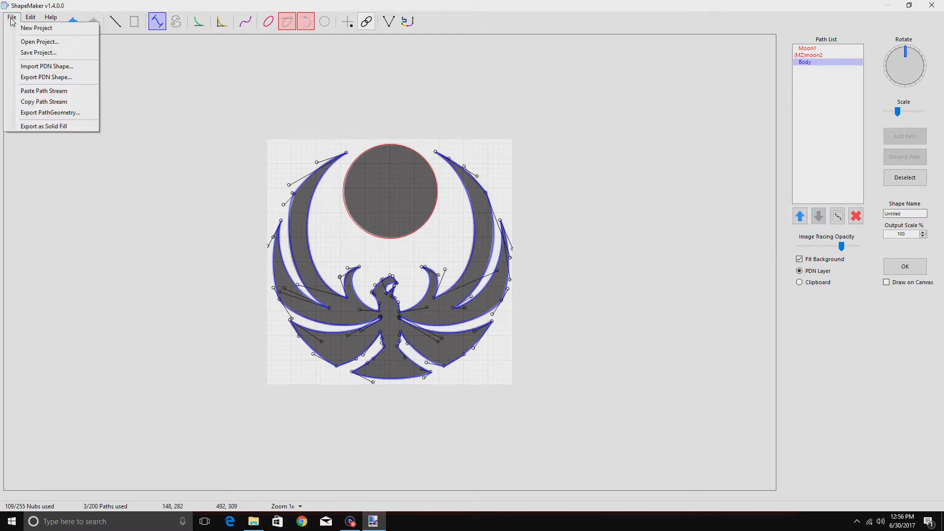
{"action": "left_click", "coordinate": [31, 53]}
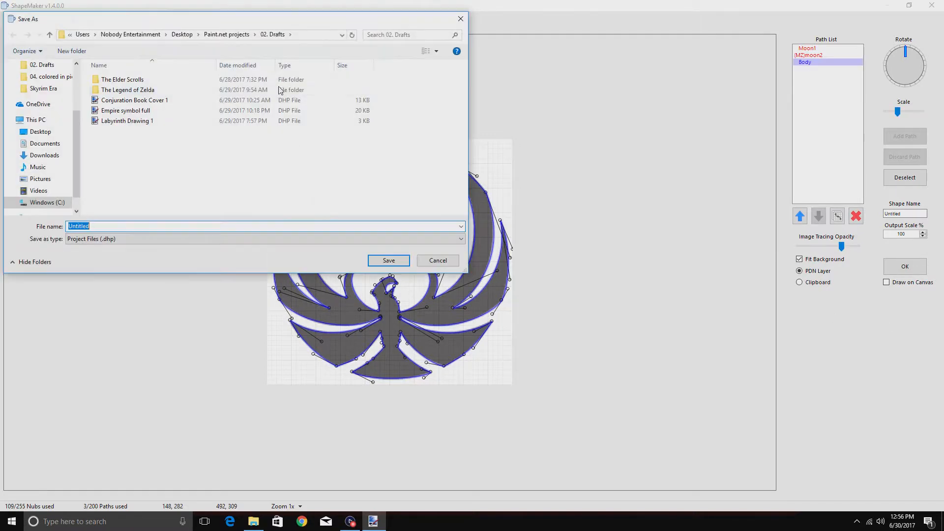
{"action": "left_click", "coordinate": [435, 260]}
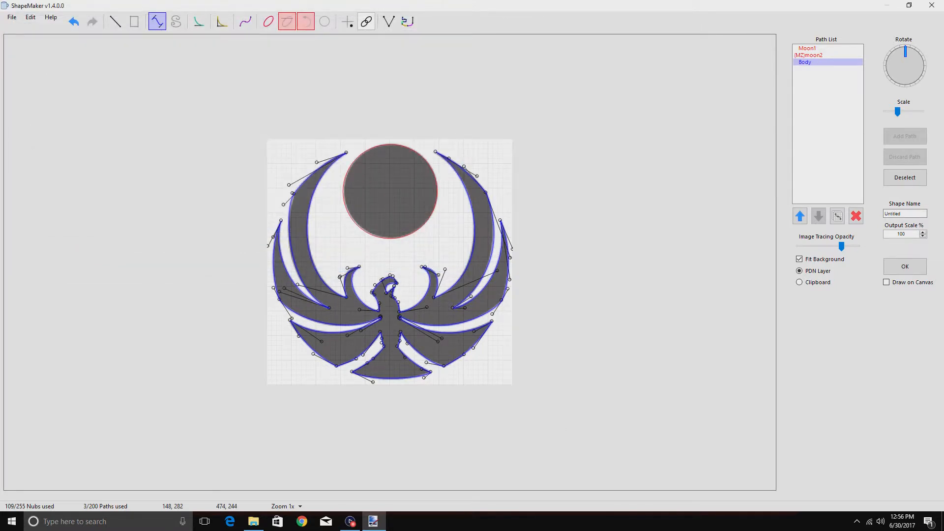
- Set the shape name to Nightingale01
{"action": "mouse_move", "coordinate": [371, 525]}
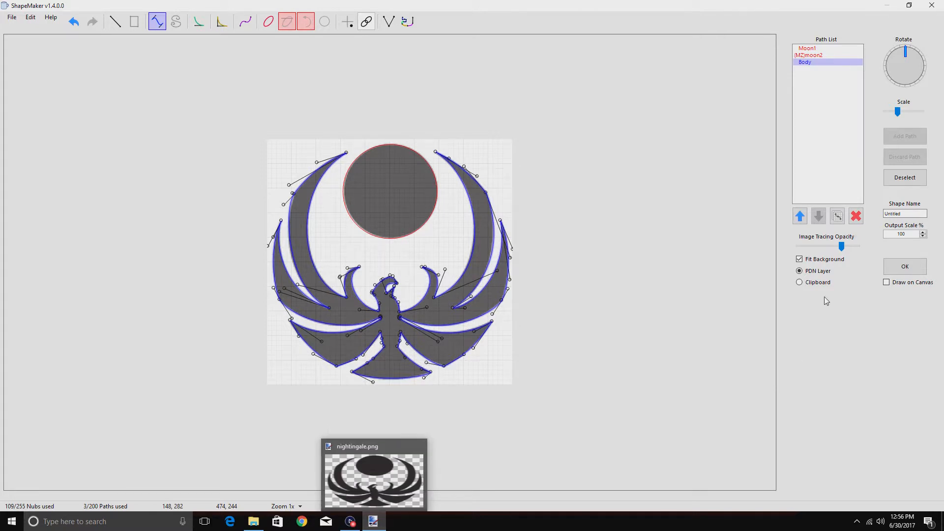
{"action": "double_click", "coordinate": [907, 213]}
{"action": "key", "text": "BackSpace"}
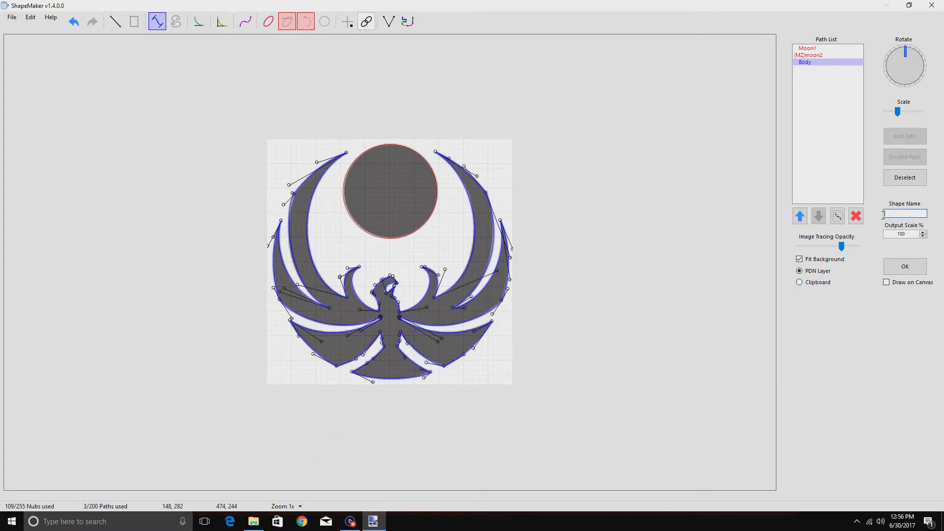
{"action": "type", "text": "Nightingale"}
{"action": "mouse_move", "coordinate": [374, 525]}
{"action": "left_click", "coordinate": [920, 214]}
- Save the project as Nightingale01 in the 02. Drafts folder
{"action": "left_click", "coordinate": [12, 17]}
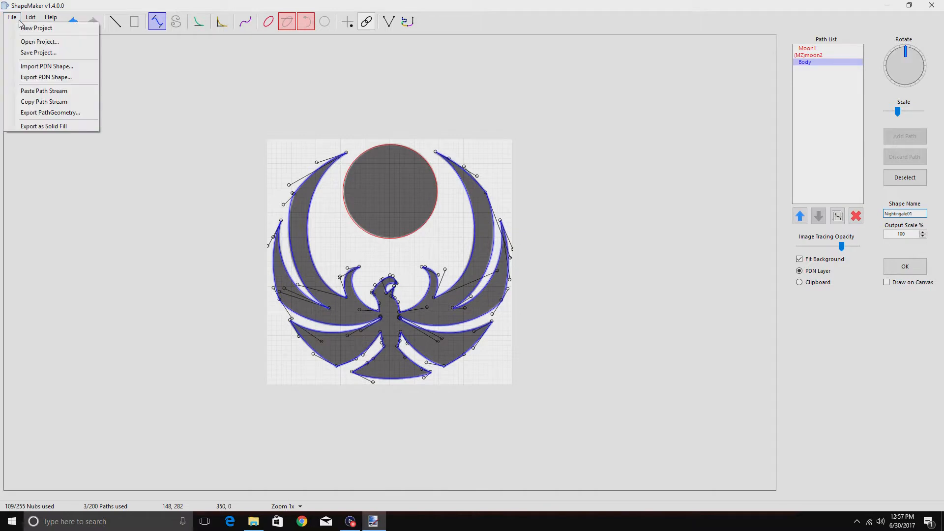
{"action": "left_click", "coordinate": [25, 53]}
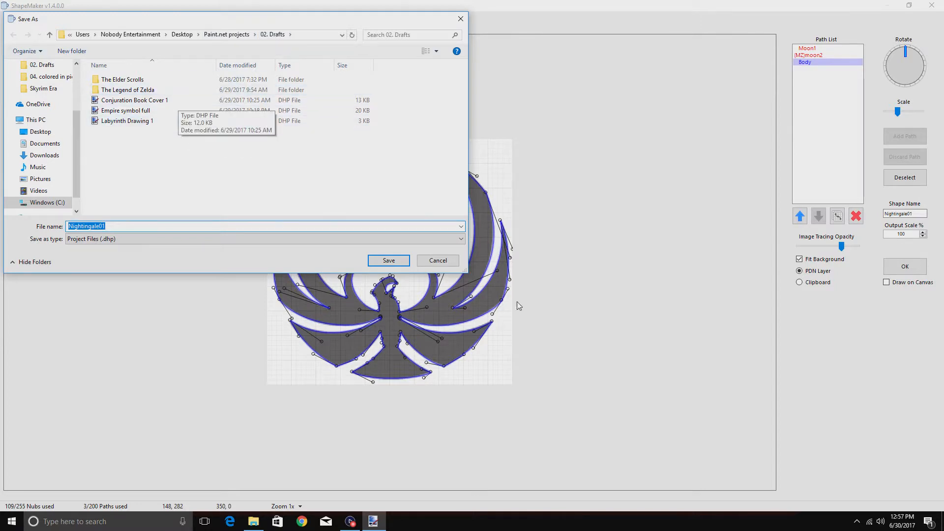
{"action": "left_click", "coordinate": [395, 266]}
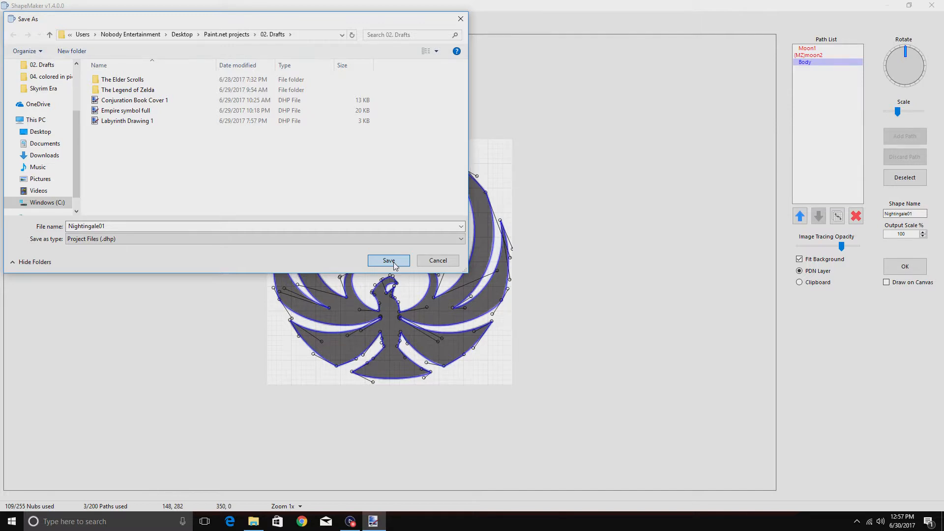
{"action": "left_click", "coordinate": [393, 262]}
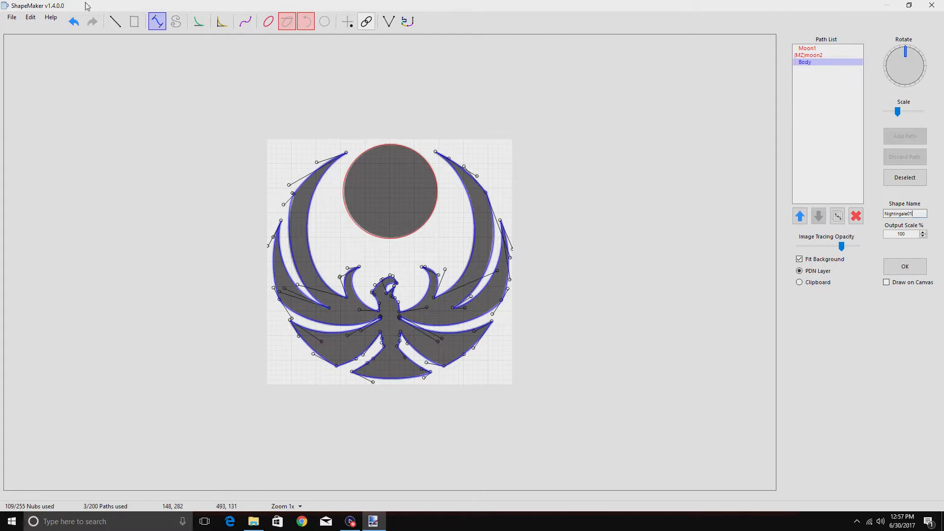
- Export the emblem as a PDN shape named Nightingale01 into 03. Finished > The Elder Scrolls > Skyrim > Faction Symbols
{"action": "left_click", "coordinate": [15, 18]}
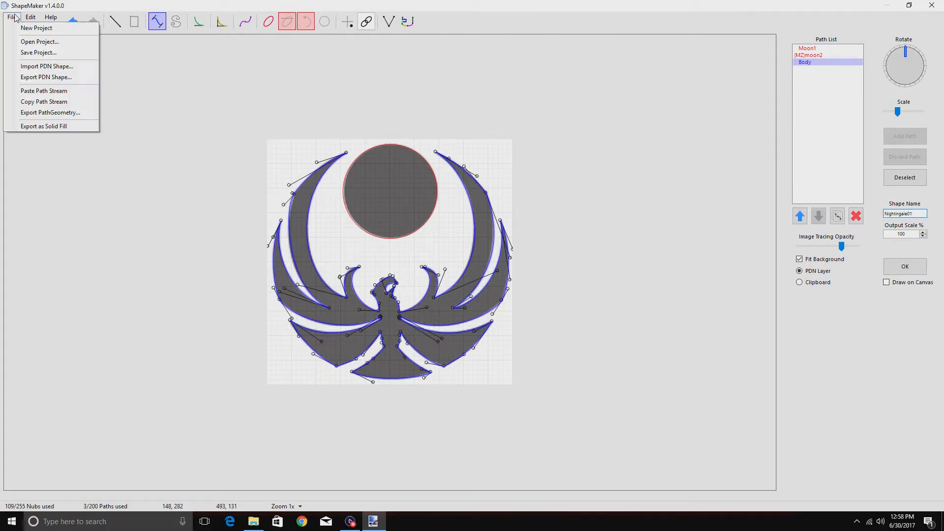
{"action": "left_click", "coordinate": [40, 78]}
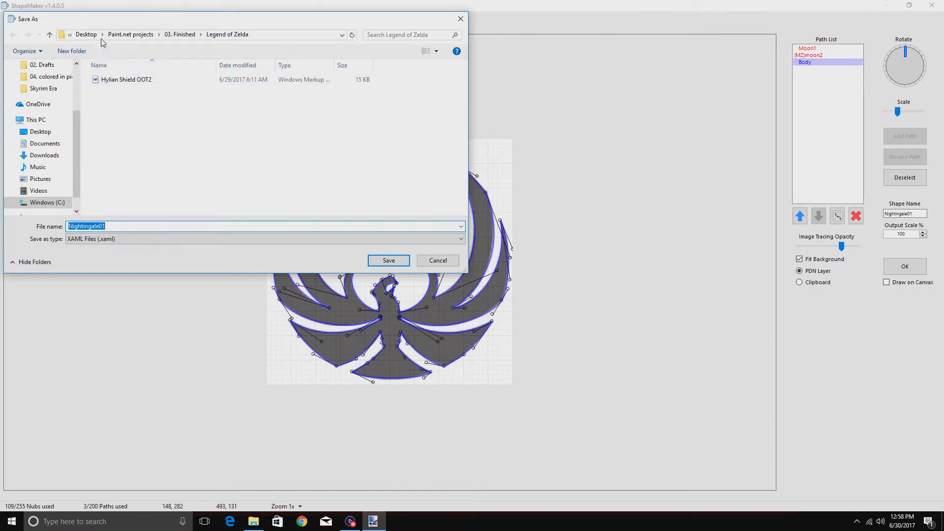
{"action": "left_click", "coordinate": [181, 35]}
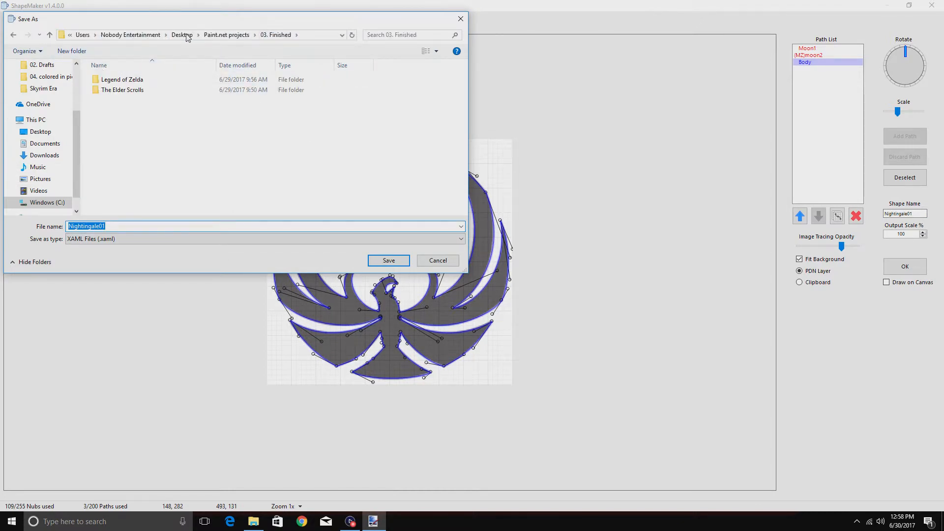
{"action": "double_click", "coordinate": [139, 91]}
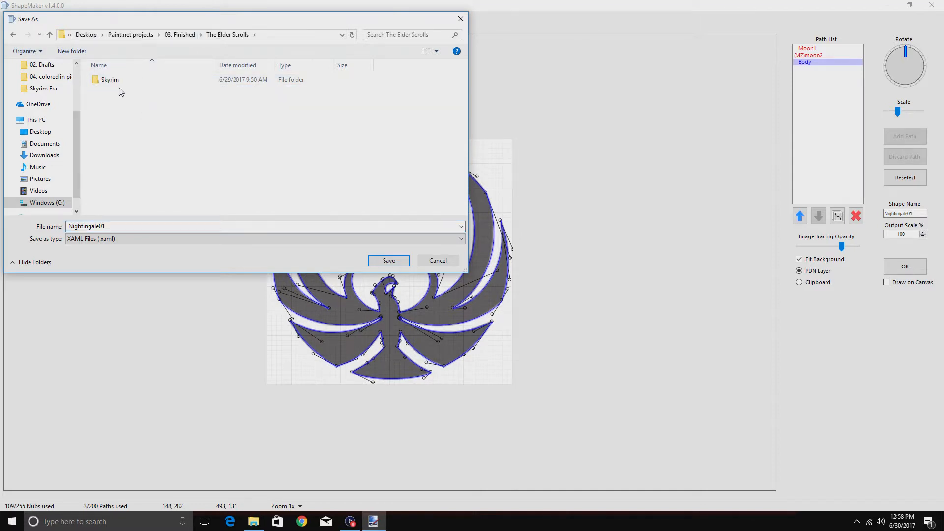
{"action": "double_click", "coordinate": [114, 82]}
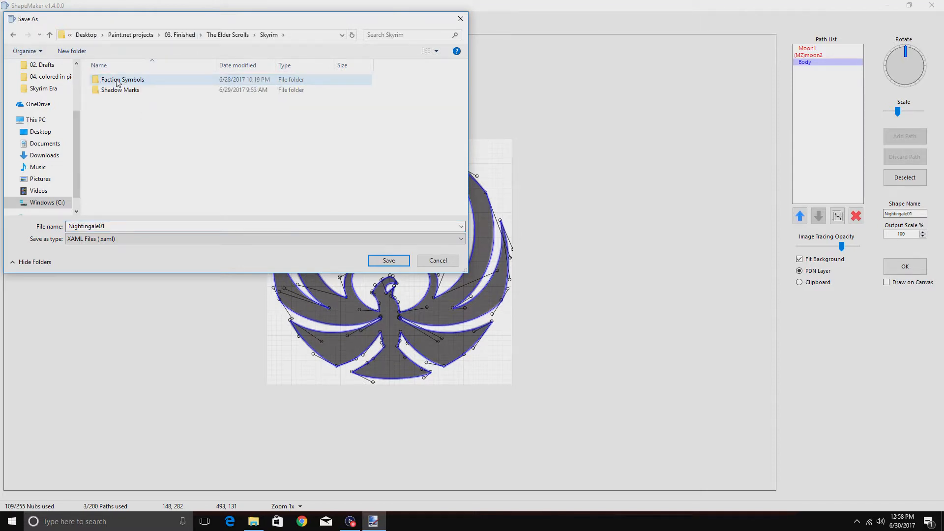
{"action": "double_click", "coordinate": [126, 82]}
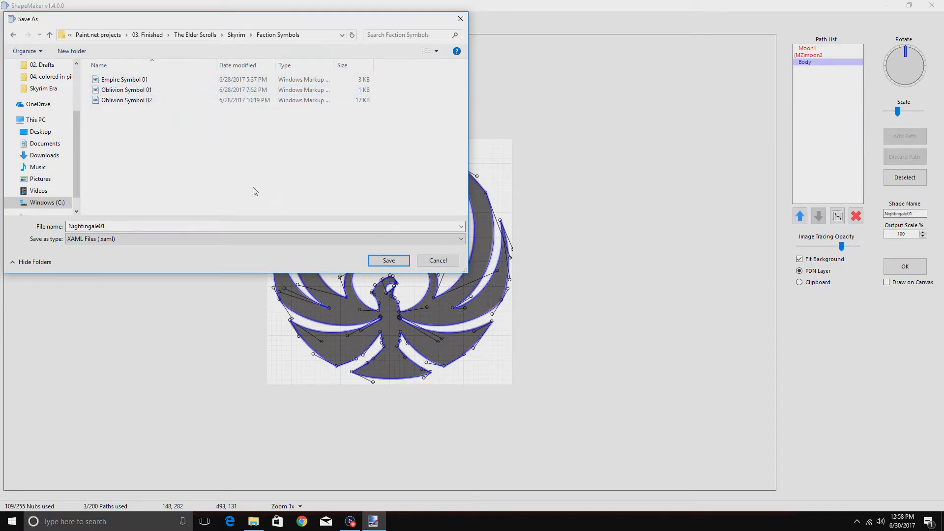
{"action": "left_click", "coordinate": [389, 261]}
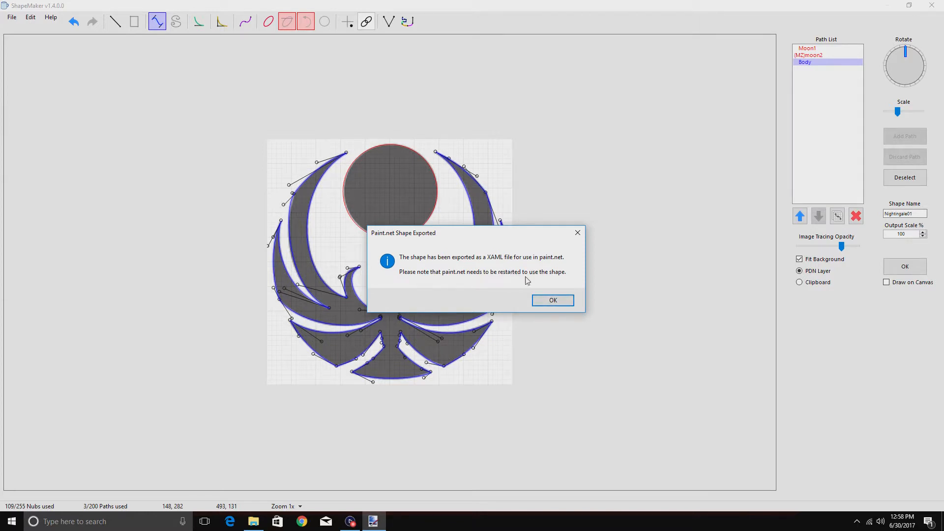
{"action": "left_click", "coordinate": [551, 304]}
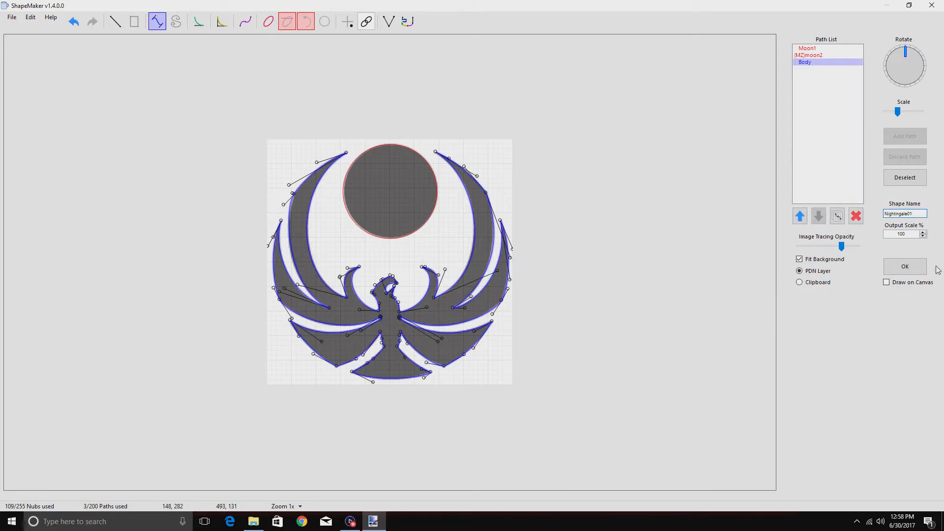
- Finish the ShapeMaker session and close paint.net without saving the changes to nightingale.png
{"action": "left_click", "coordinate": [905, 266]}
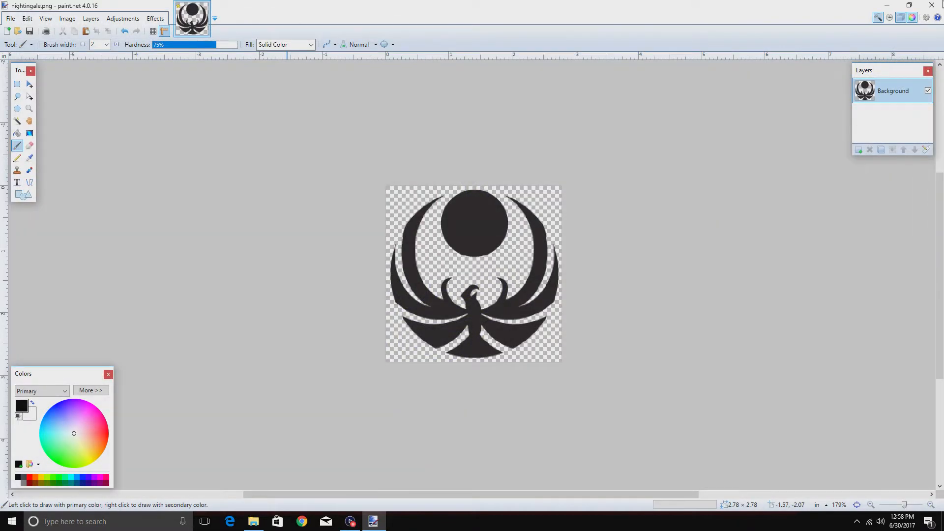
{"action": "left_click", "coordinate": [932, 6]}
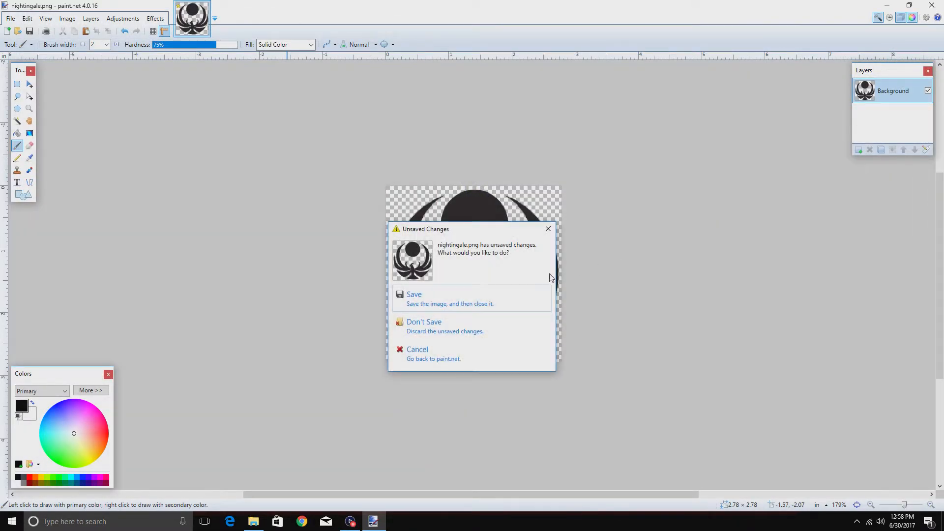
{"action": "left_click", "coordinate": [430, 326]}
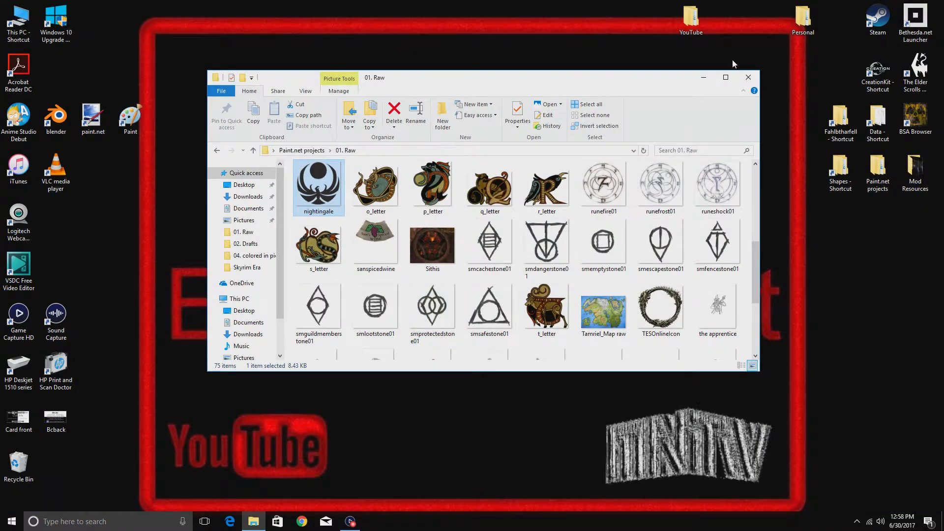
- In File Explorer, open the Faction Symbols folder under Paint.net projects, 03. Finished, The Elder Scrolls, Skyrim
{"action": "left_click", "coordinate": [304, 151]}
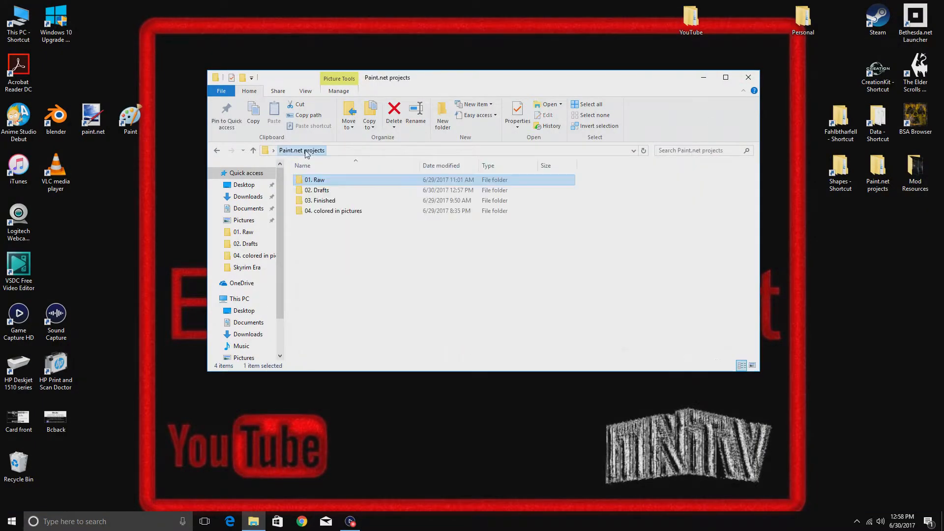
{"action": "double_click", "coordinate": [327, 200]}
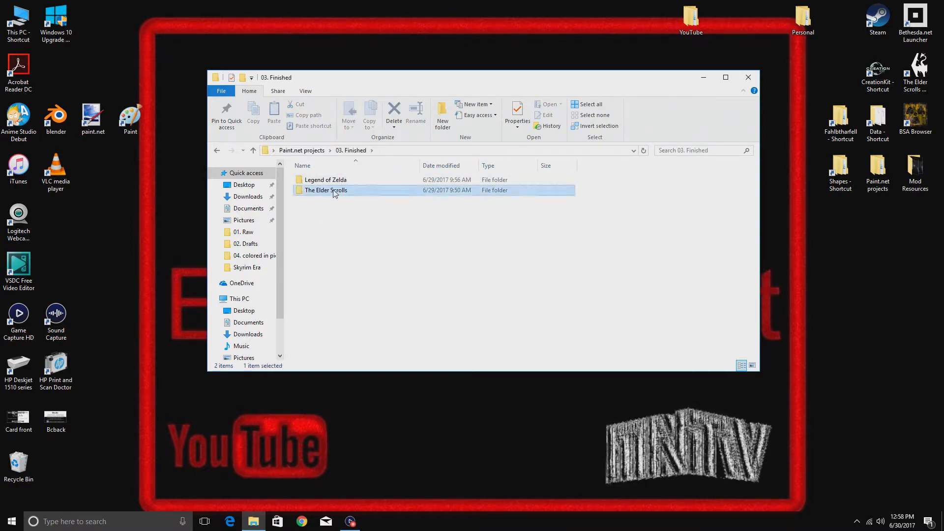
{"action": "double_click", "coordinate": [342, 191]}
{"action": "left_click", "coordinate": [315, 182]}
{"action": "double_click", "coordinate": [315, 182]}
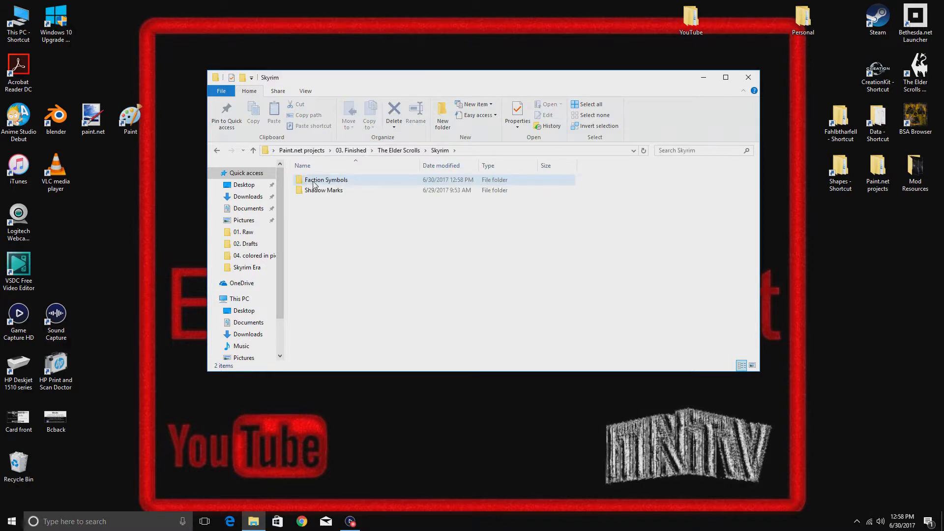
{"action": "double_click", "coordinate": [315, 181]}
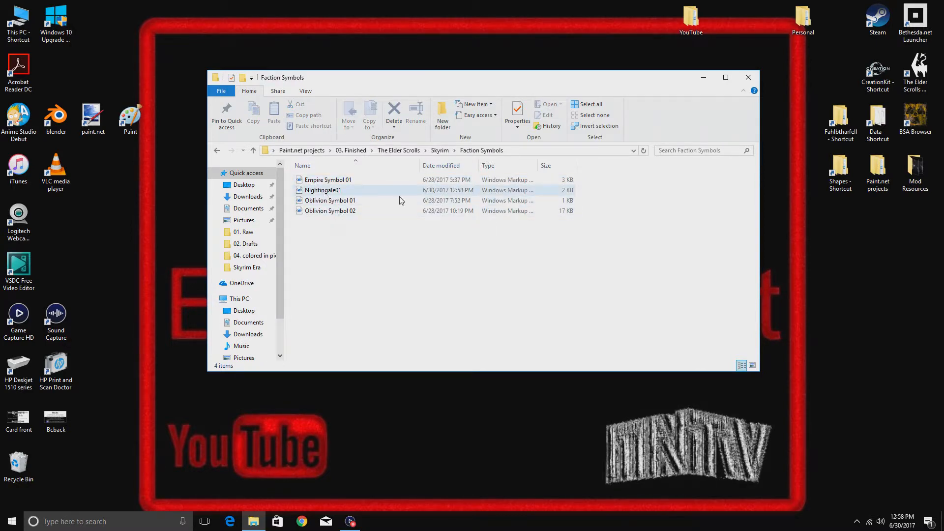
- Open paint.net's Shapes folder in a second window and go to TheElderScrolls > Skyrim Basic Shapes > Faction Symbols
{"action": "left_click", "coordinate": [842, 178]}
{"action": "double_click", "coordinate": [844, 179]}
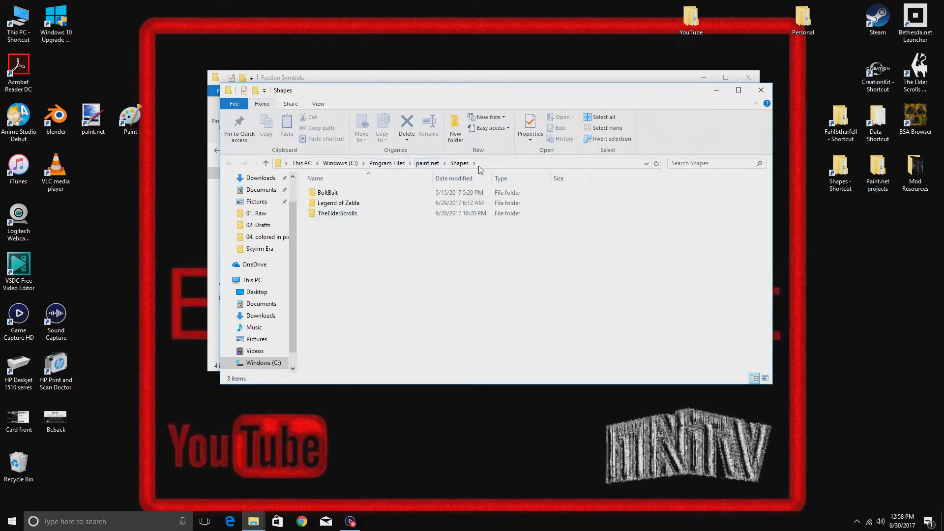
{"action": "left_click", "coordinate": [329, 194]}
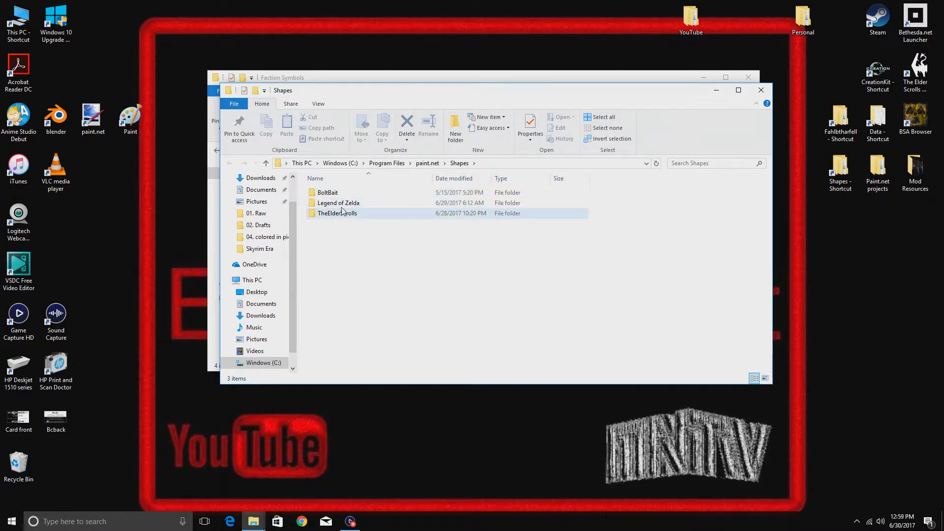
{"action": "double_click", "coordinate": [343, 214]}
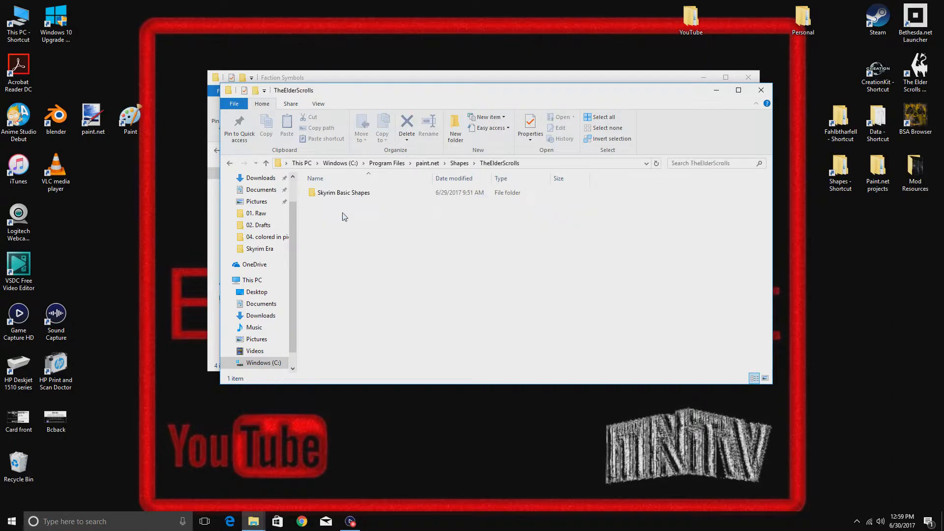
{"action": "double_click", "coordinate": [340, 194]}
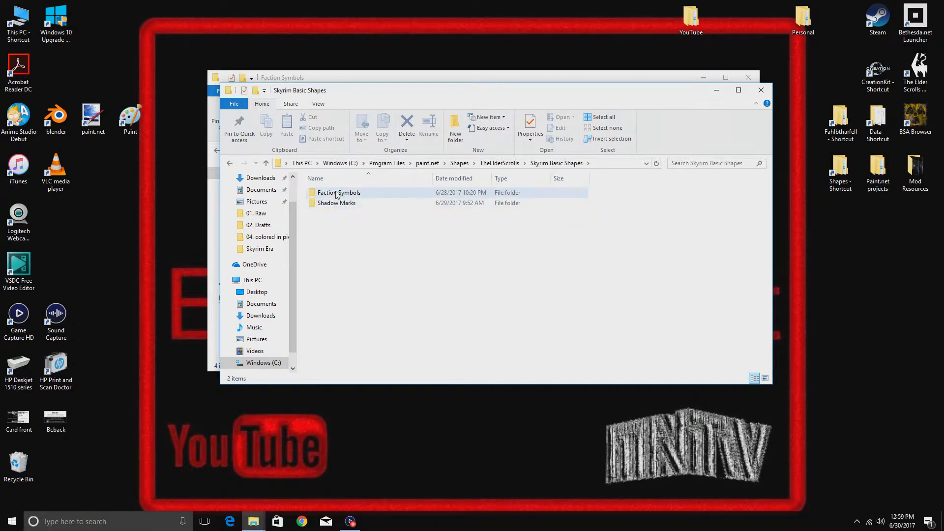
{"action": "double_click", "coordinate": [338, 194]}
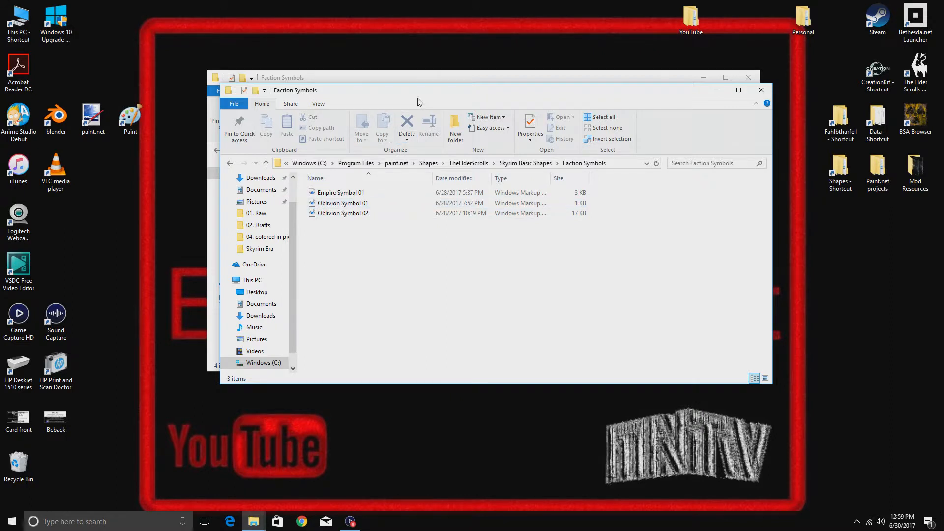
- Copy the Nightingale01 file from the finished Skyrim Faction Symbols project folder and close that folder's window
{"action": "left_click_drag", "start_coordinate": [457, 94], "coordinate": [615, 168]}
{"action": "left_click", "coordinate": [332, 191]}
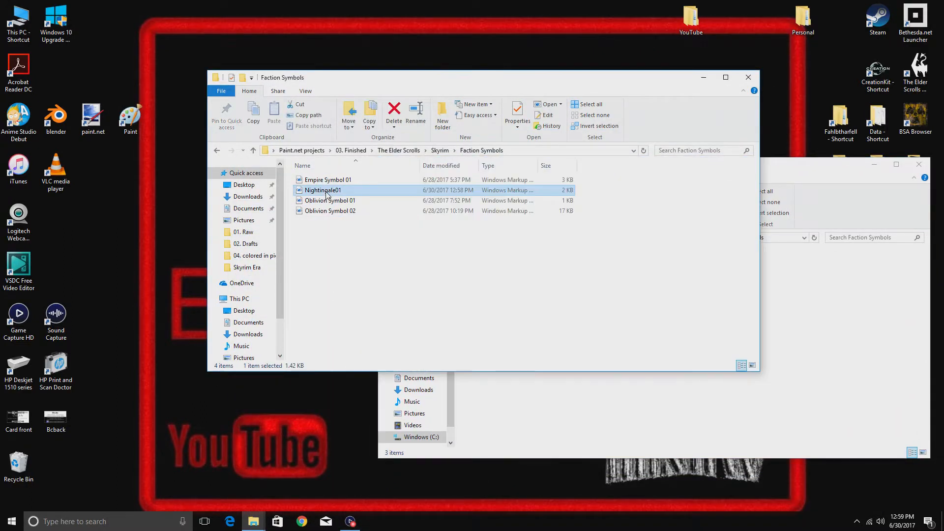
{"action": "right_click", "coordinate": [326, 194]}
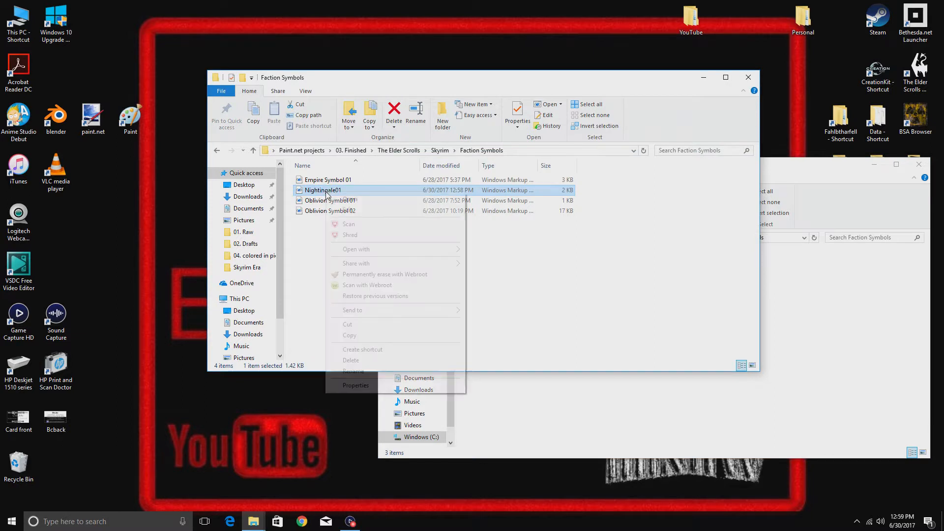
{"action": "left_click", "coordinate": [377, 334]}
{"action": "left_click", "coordinate": [754, 78]}
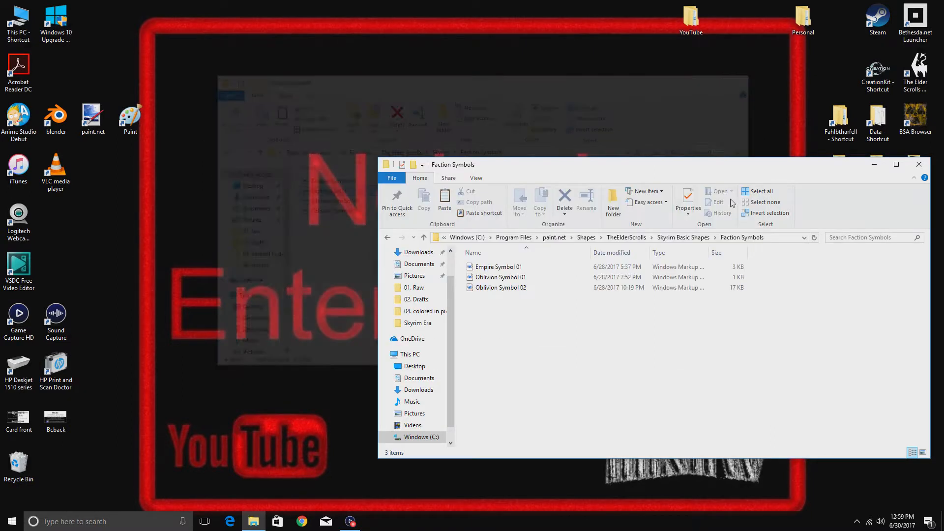
- Paste Nightingale01 into paint.net's Faction Symbols shapes folder with administrator permission, and close the folder window
{"action": "right_click", "coordinate": [614, 359]}
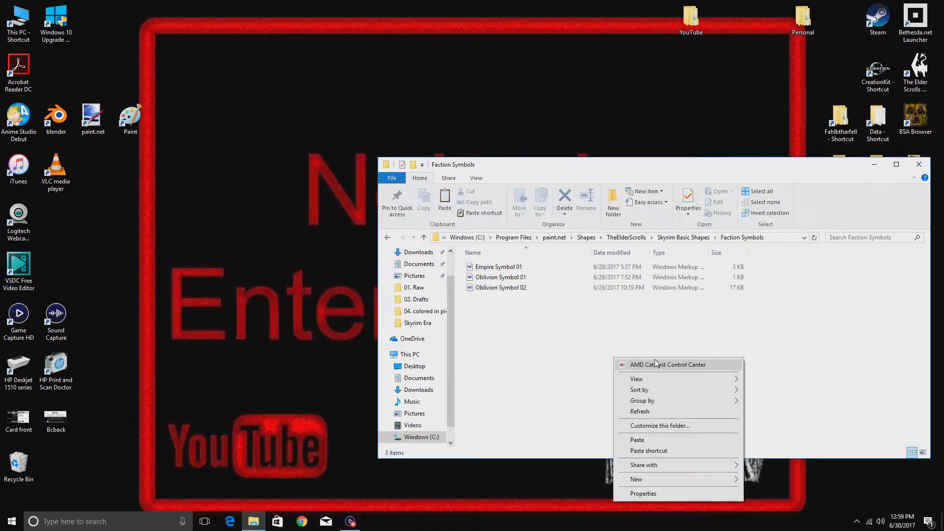
{"action": "left_click", "coordinate": [659, 439]}
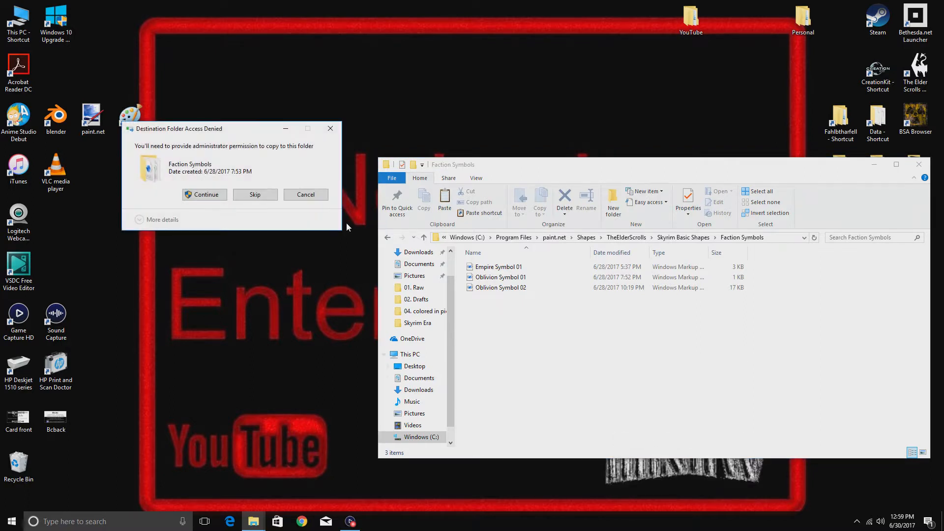
{"action": "left_click", "coordinate": [217, 195]}
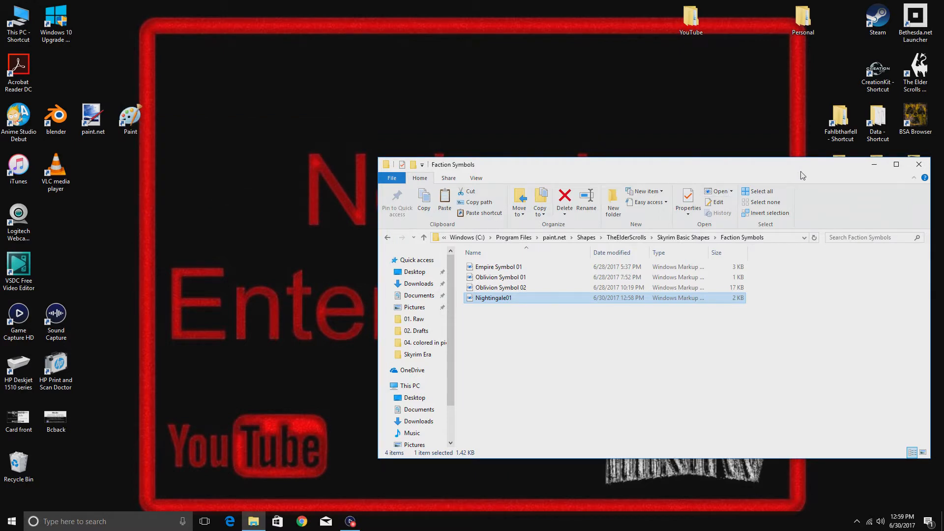
{"action": "left_click_drag", "start_coordinate": [802, 167], "coordinate": [637, 132]}
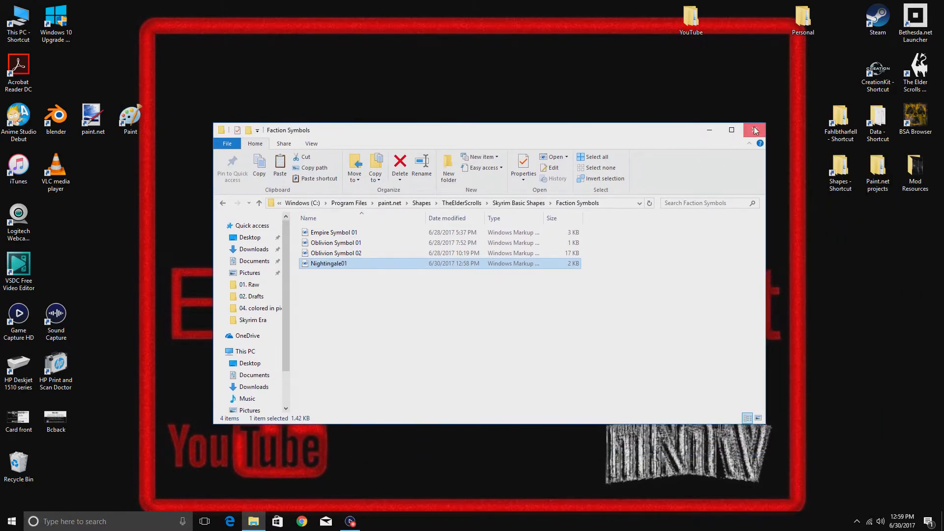
{"action": "left_click", "coordinate": [756, 130]}
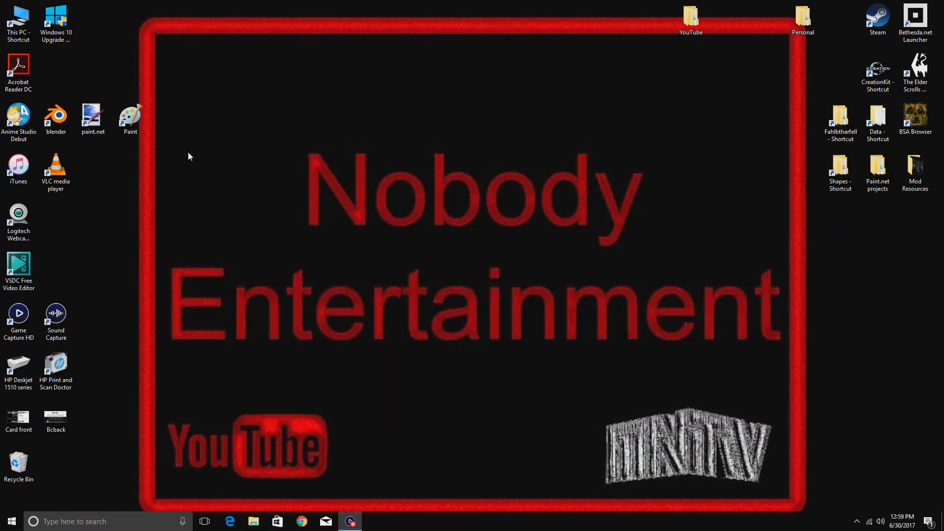
- Launch paint.net and draw the custom Nightingale01 shape on the blank canvas, about 3.54 by 3.88 inches
{"action": "double_click", "coordinate": [93, 126]}
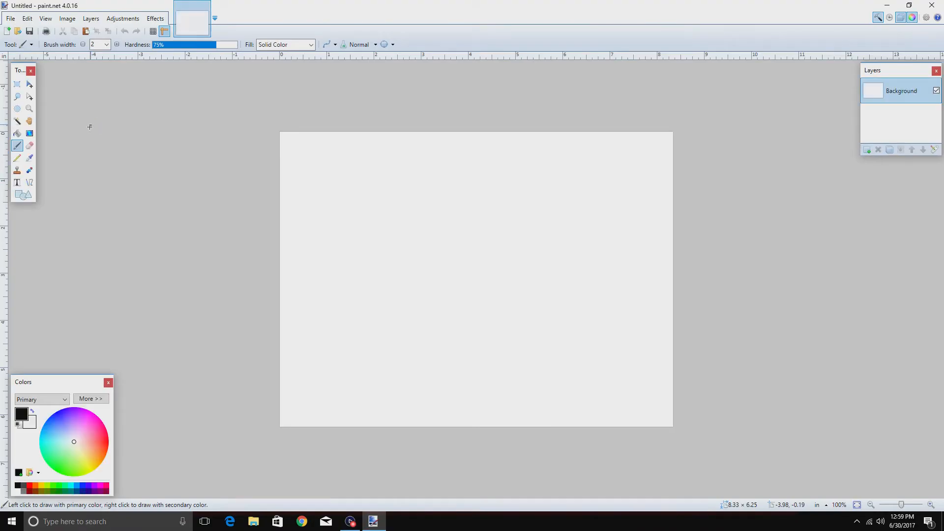
{"action": "left_click", "coordinate": [30, 196]}
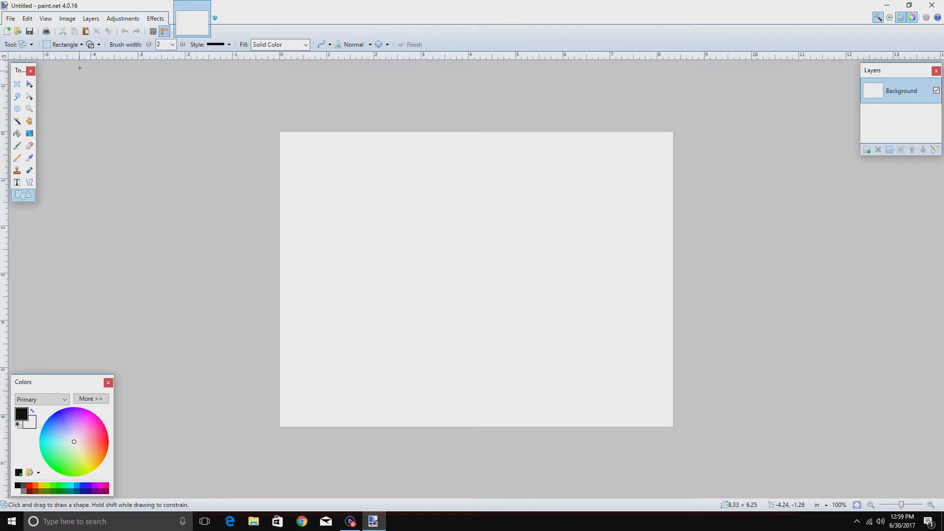
{"action": "left_click", "coordinate": [72, 45]}
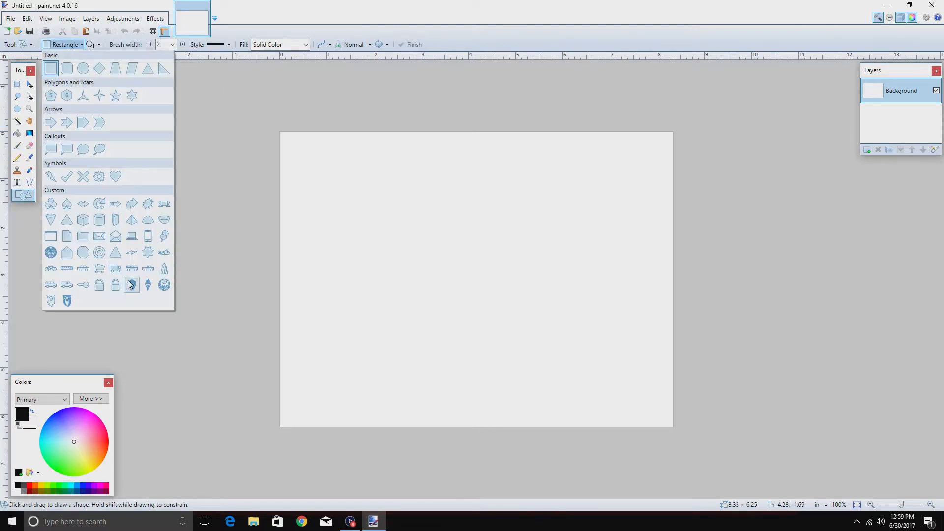
{"action": "left_click", "coordinate": [164, 289]}
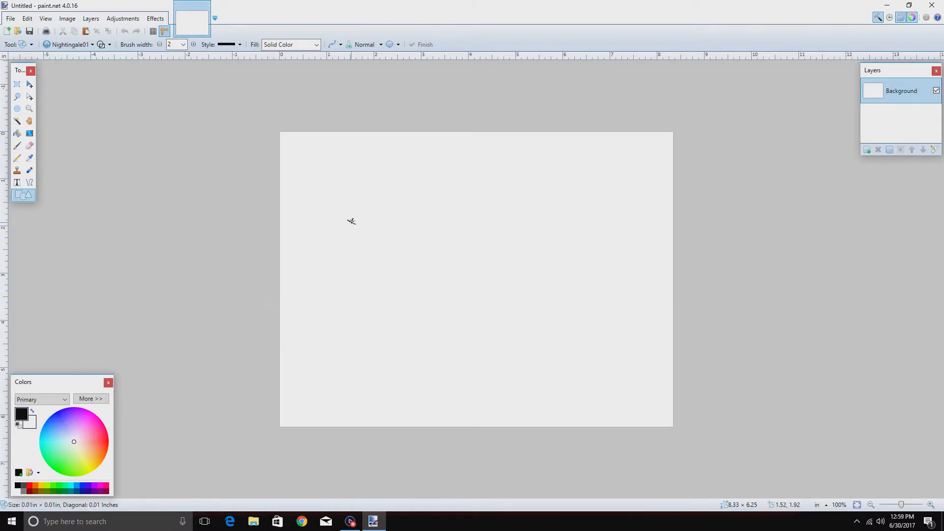
{"action": "left_click_drag", "start_coordinate": [349, 219], "coordinate": [517, 404]}
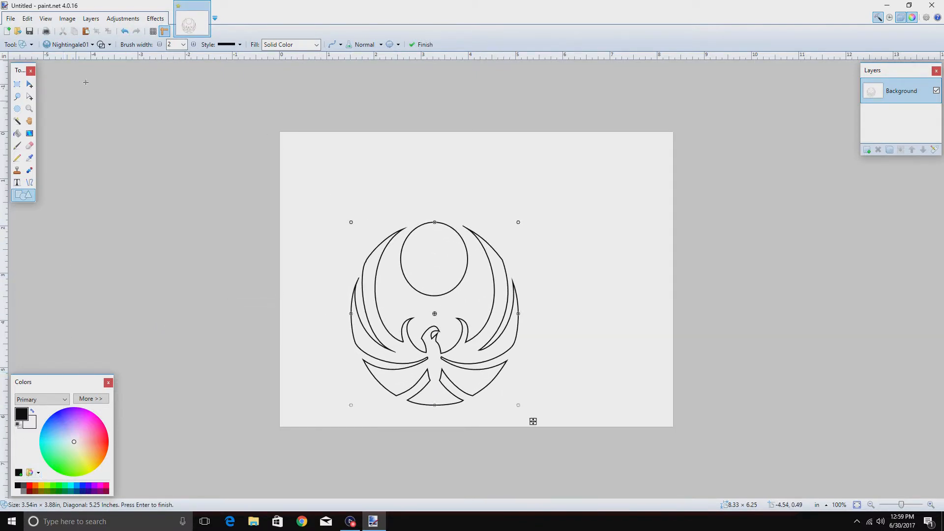
- Set the secondary colour to red and draw the Nightingale01 shape filled with a black outline
{"action": "left_click", "coordinate": [102, 44]}
{"action": "left_click", "coordinate": [101, 44]}
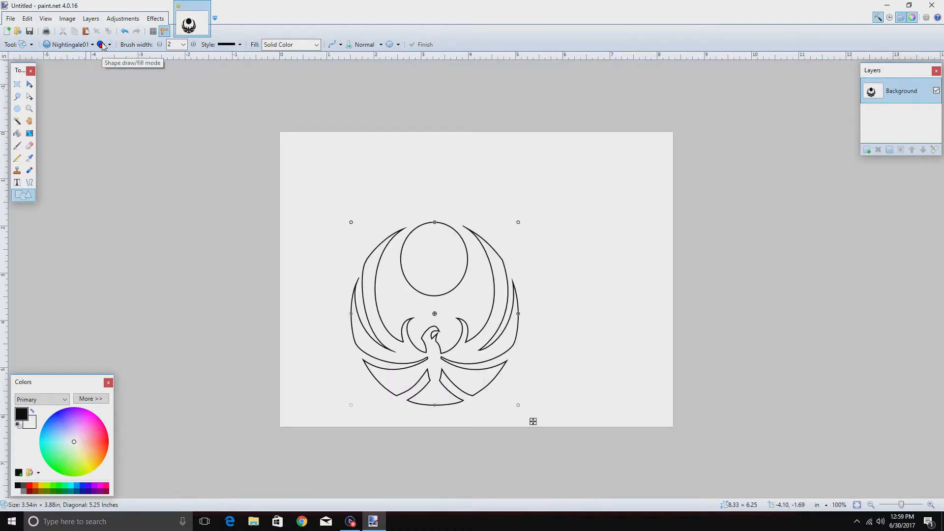
{"action": "left_click", "coordinate": [102, 44]}
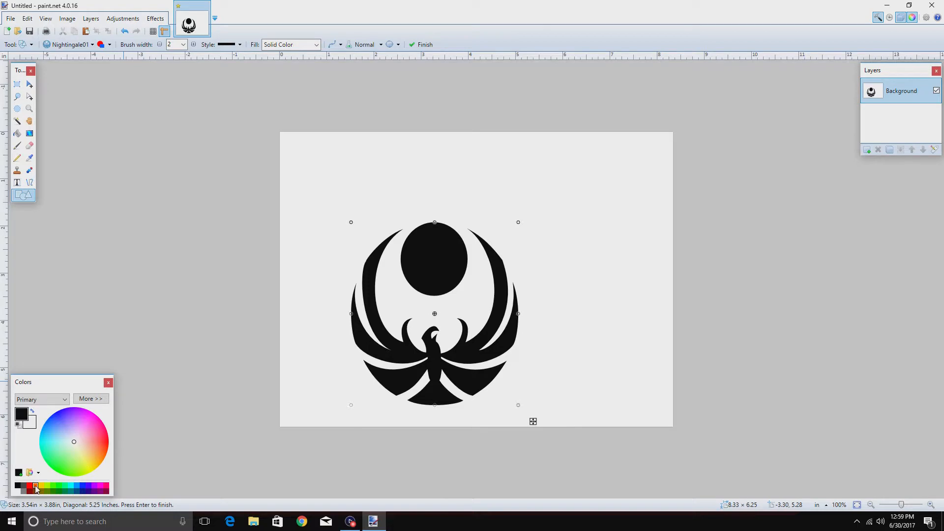
{"action": "right_click", "coordinate": [36, 486]}
{"action": "right_click", "coordinate": [29, 486]}
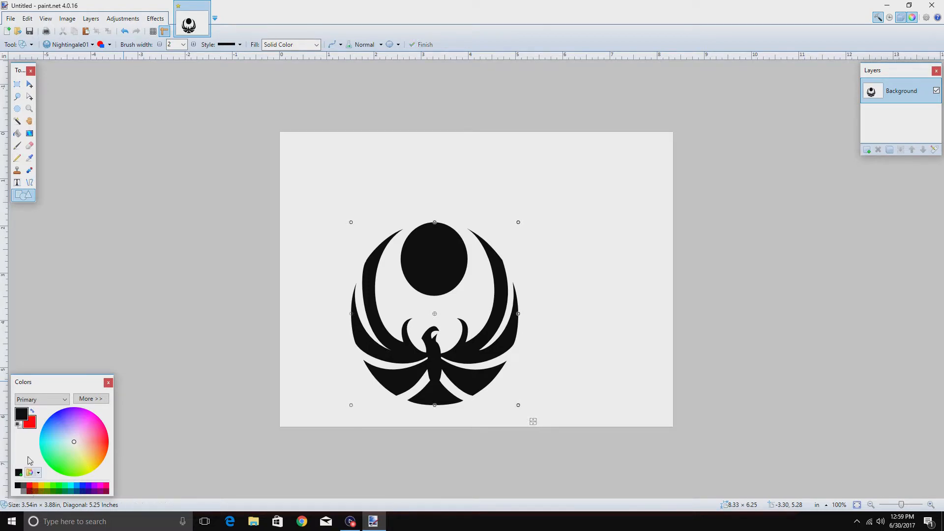
{"action": "left_click", "coordinate": [102, 44]}
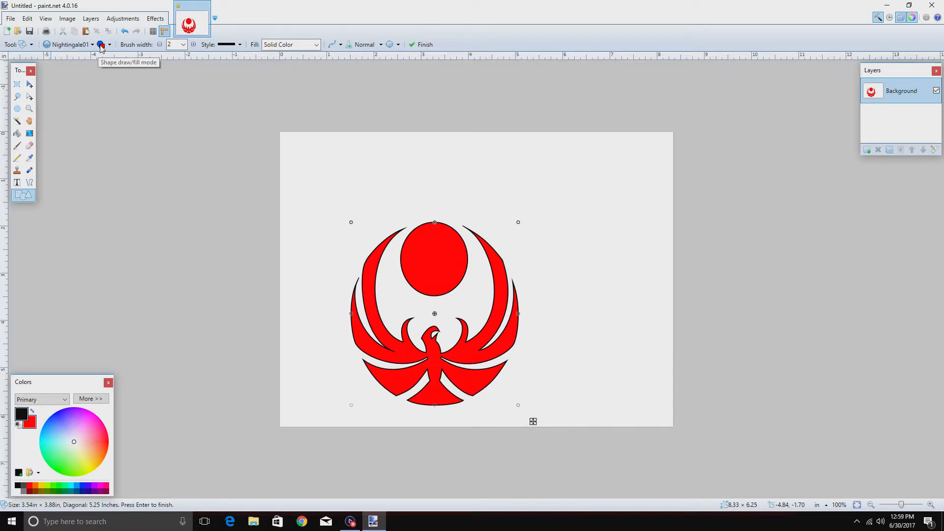
- Cycle the emblem's draw/fill mode through outline only and solid fill, back to filled with an outline
{"action": "left_click", "coordinate": [101, 45]}
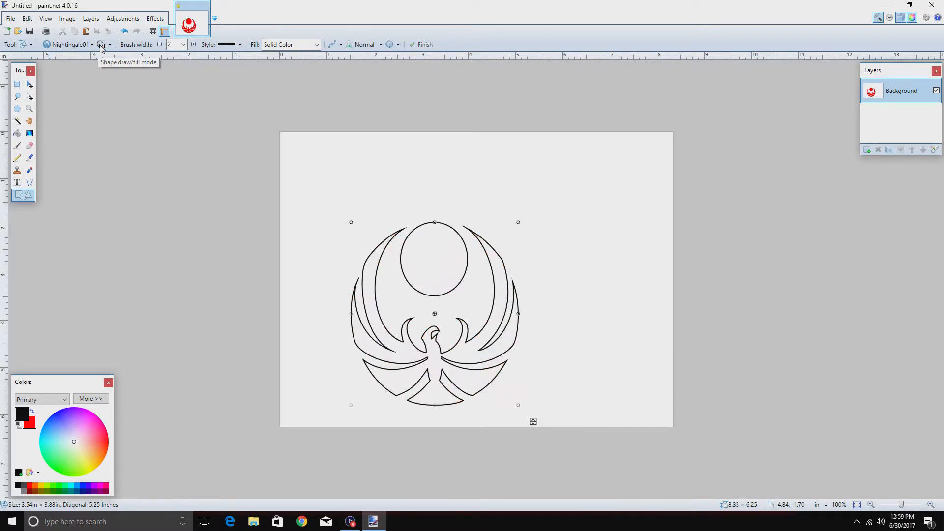
{"action": "left_click", "coordinate": [101, 44]}
{"action": "left_click", "coordinate": [101, 45]}
{"action": "left_click", "coordinate": [101, 45]}
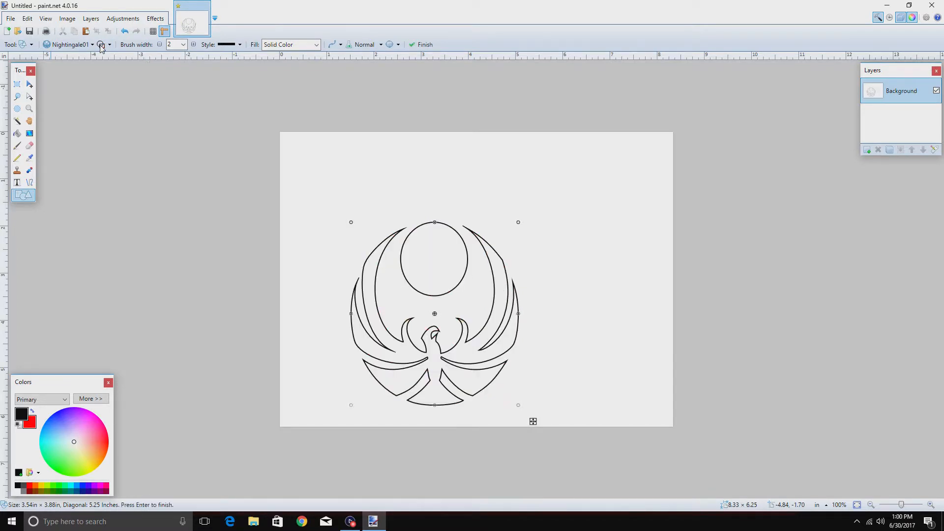
{"action": "left_click", "coordinate": [102, 44]}
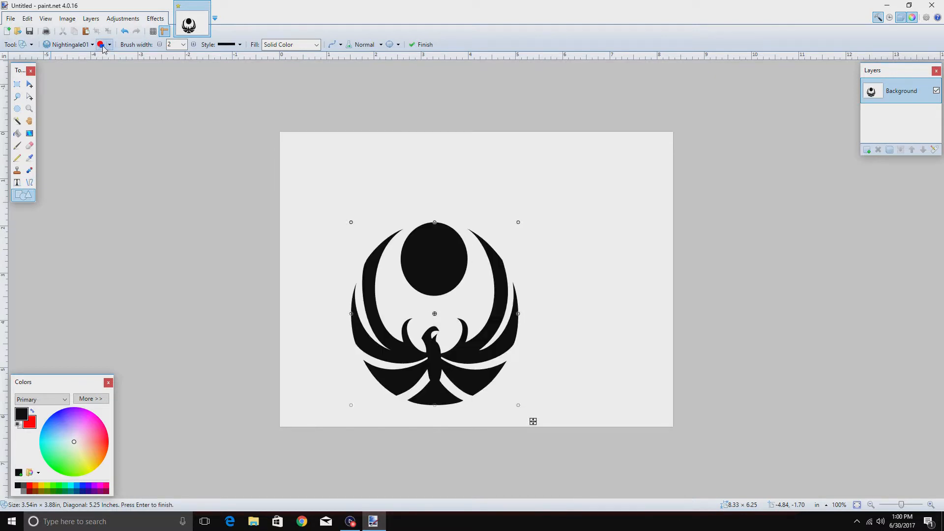
{"action": "left_click", "coordinate": [101, 45]}
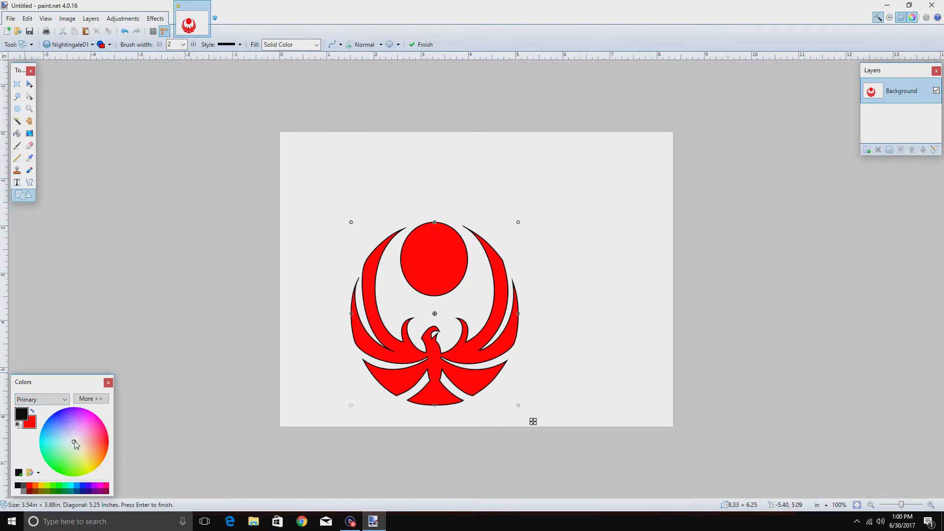
- Try different colours on the emblem, ending with a light green outline and a pink fill
{"action": "left_click_drag", "start_coordinate": [75, 444], "coordinate": [76, 468]}
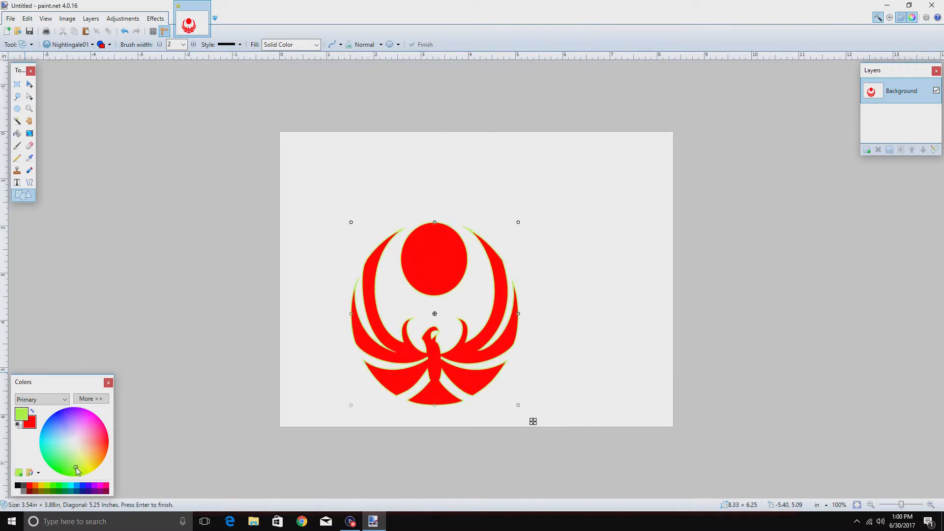
{"action": "left_click", "coordinate": [63, 452]}
{"action": "left_click", "coordinate": [35, 423]}
{"action": "left_click", "coordinate": [52, 434]}
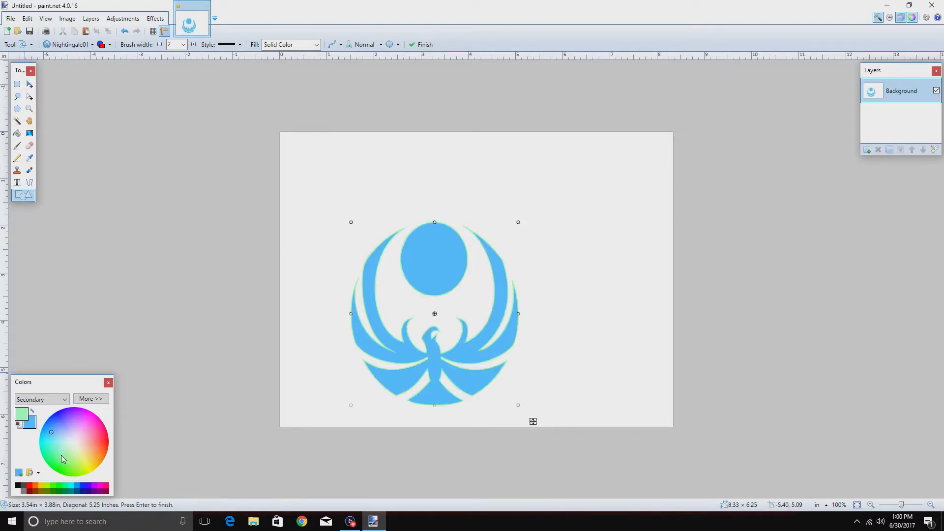
{"action": "left_click", "coordinate": [61, 455]}
{"action": "left_click", "coordinate": [83, 450]}
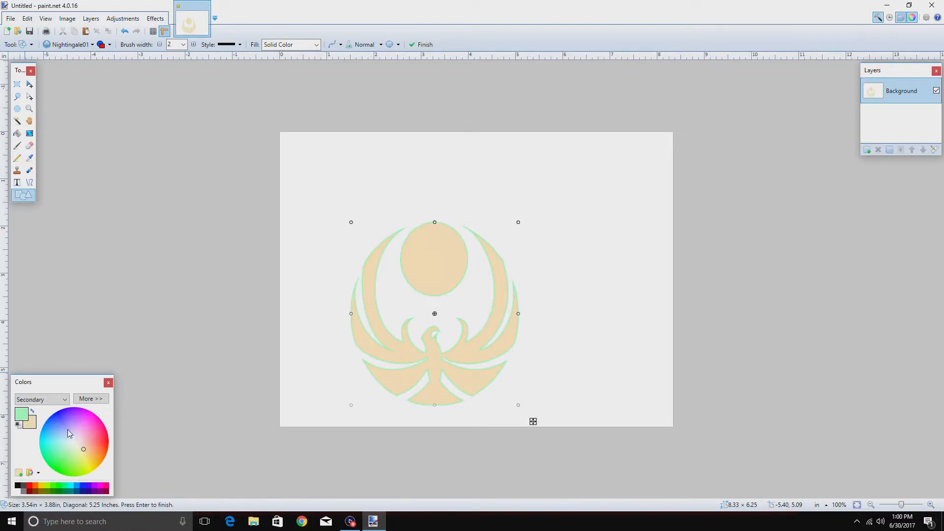
{"action": "left_click", "coordinate": [96, 435]}
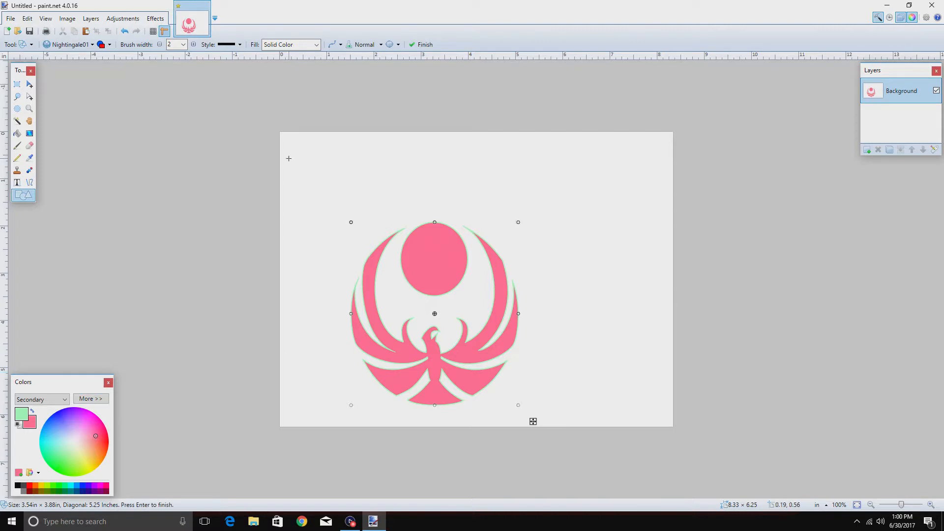
- Keep the unsaved image open in paint.net and recolour the emblem with a black outline and white fill
{"action": "left_click", "coordinate": [931, 6]}
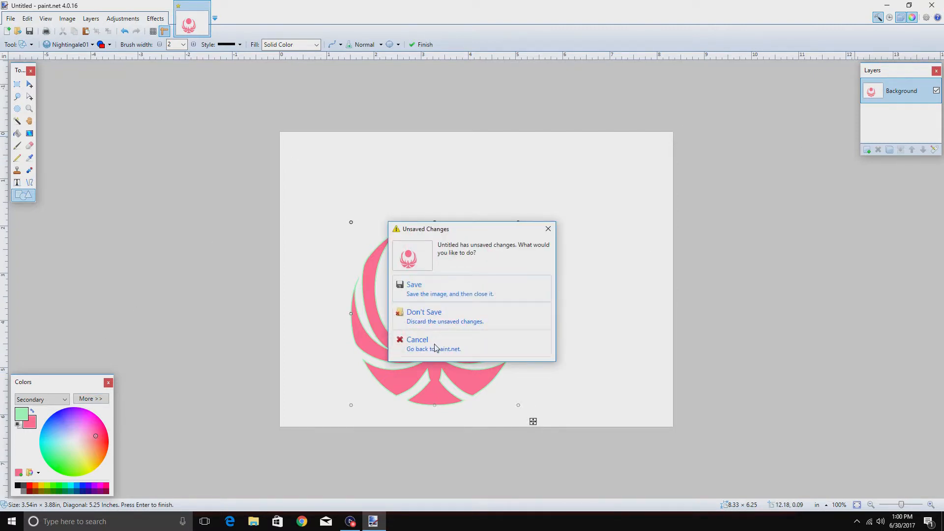
{"action": "left_click", "coordinate": [435, 345]}
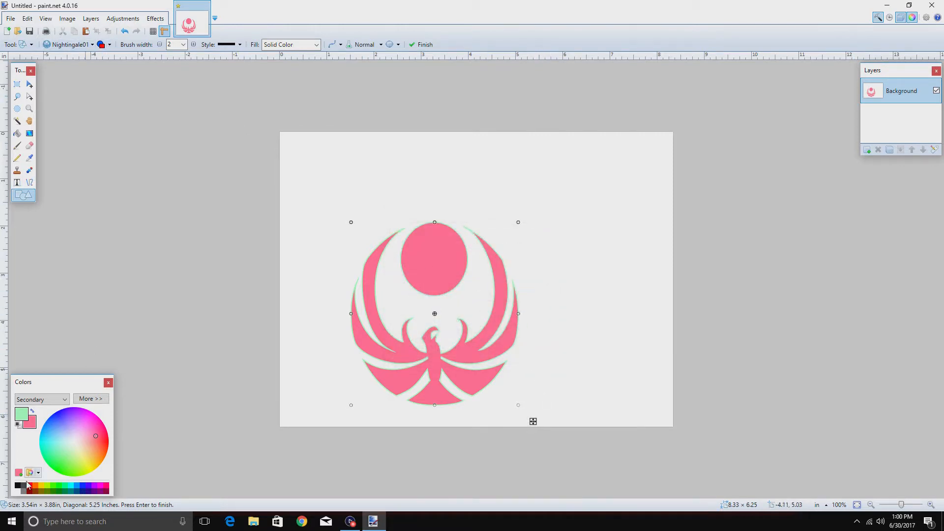
{"action": "left_click", "coordinate": [17, 486]}
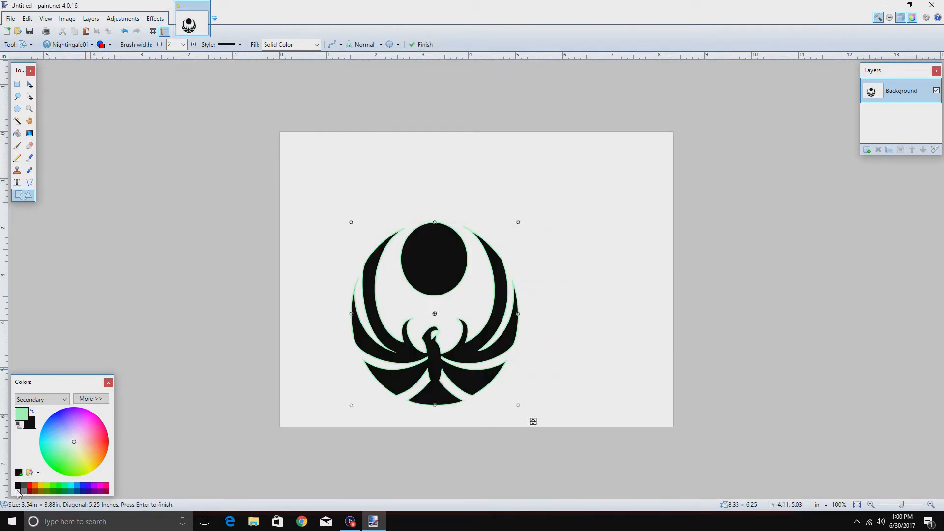
{"action": "left_click", "coordinate": [18, 491]}
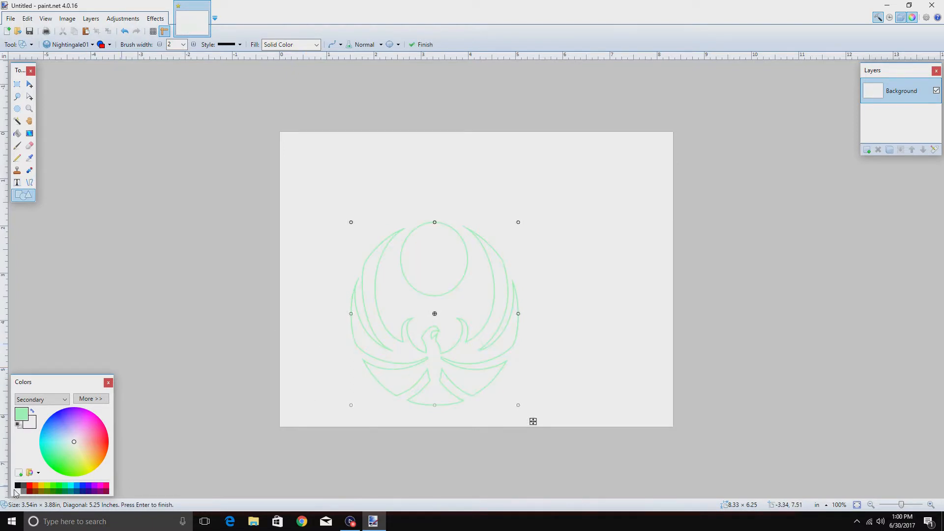
{"action": "right_click", "coordinate": [17, 486]}
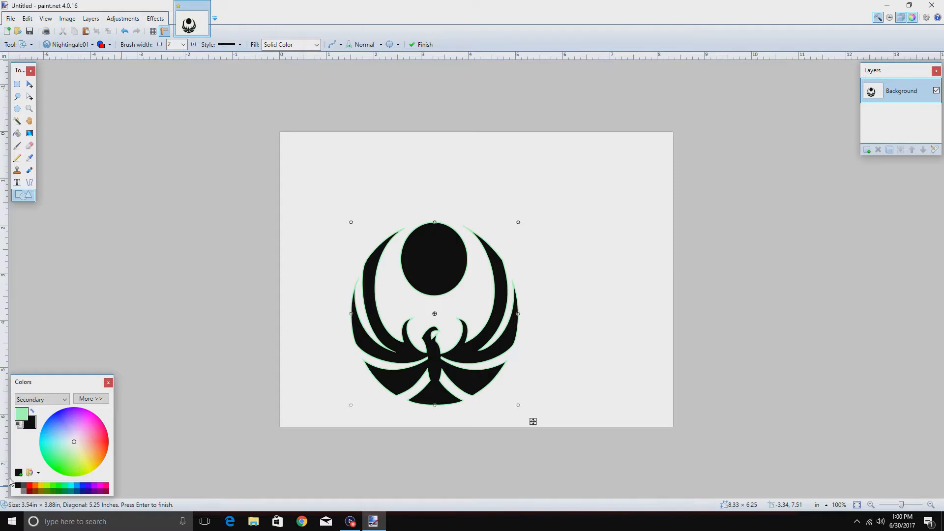
{"action": "left_click", "coordinate": [19, 491]}
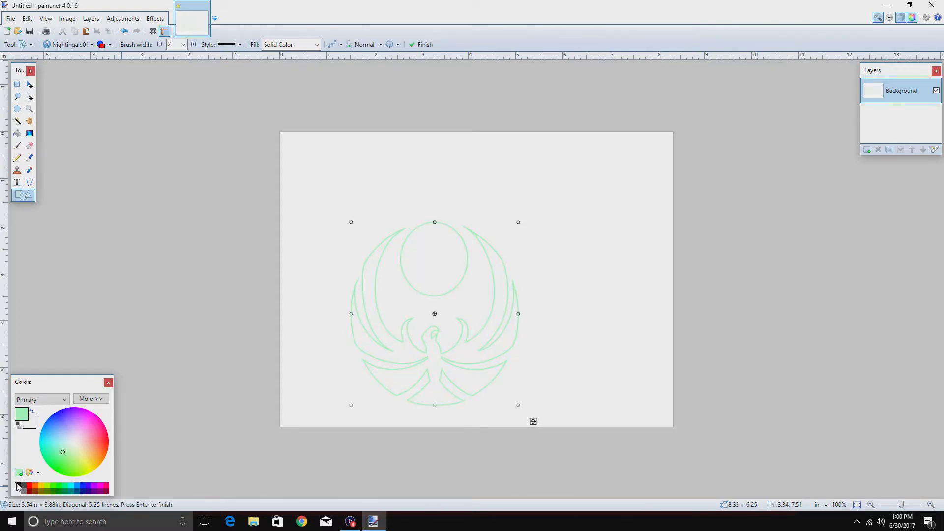
{"action": "left_click", "coordinate": [18, 486]}
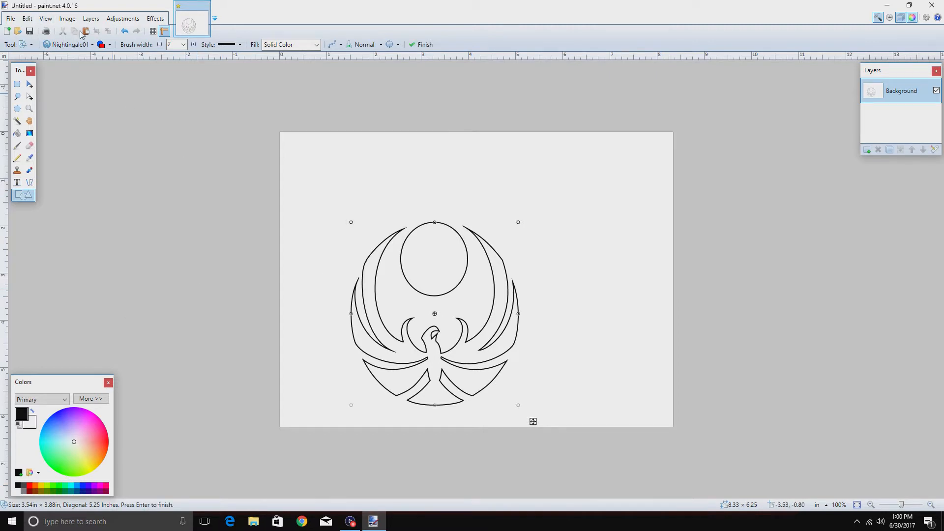
- Swap the drawn emblem through the custom shapes Hylian Shield OOT, Oblivion Symbol 02 and Empire Symbol 01, then back to Nightingale01
{"action": "left_click", "coordinate": [90, 45]}
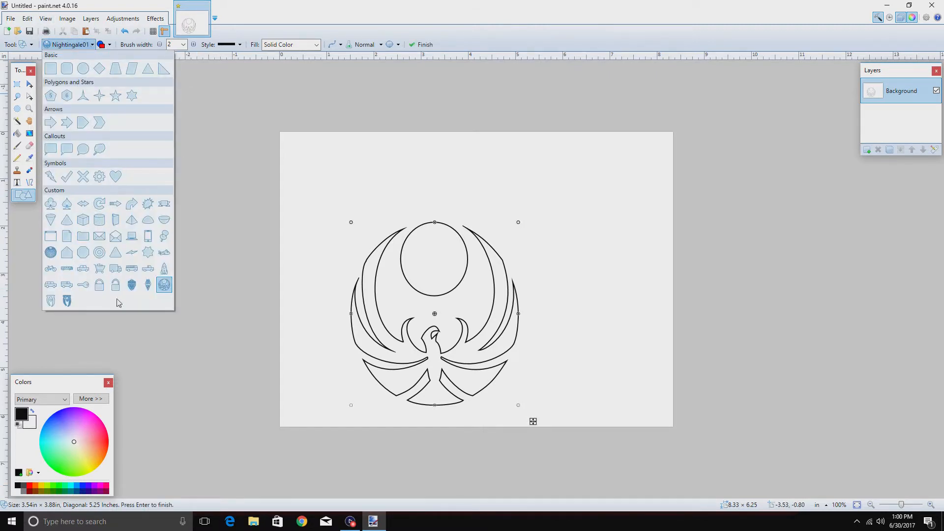
{"action": "left_click", "coordinate": [132, 285]}
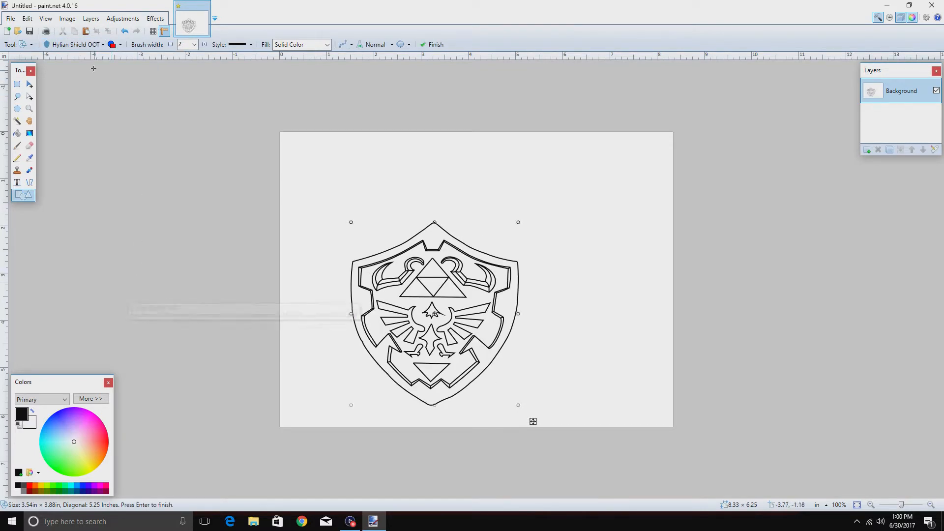
{"action": "left_click", "coordinate": [90, 45]}
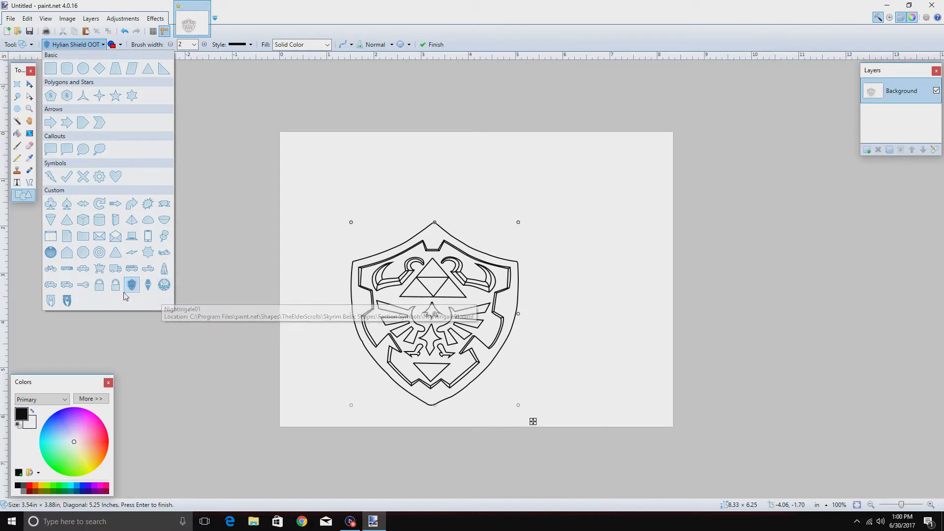
{"action": "left_click", "coordinate": [67, 301]}
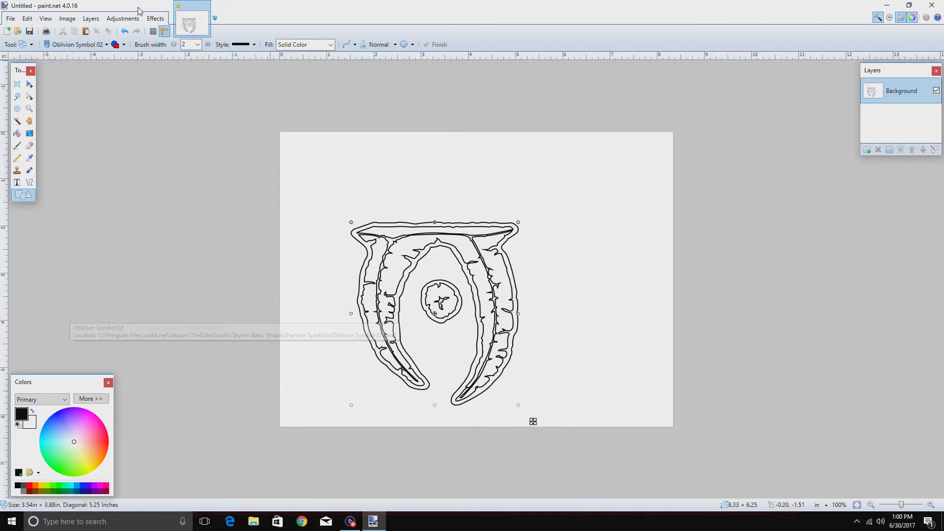
{"action": "left_click", "coordinate": [106, 45]}
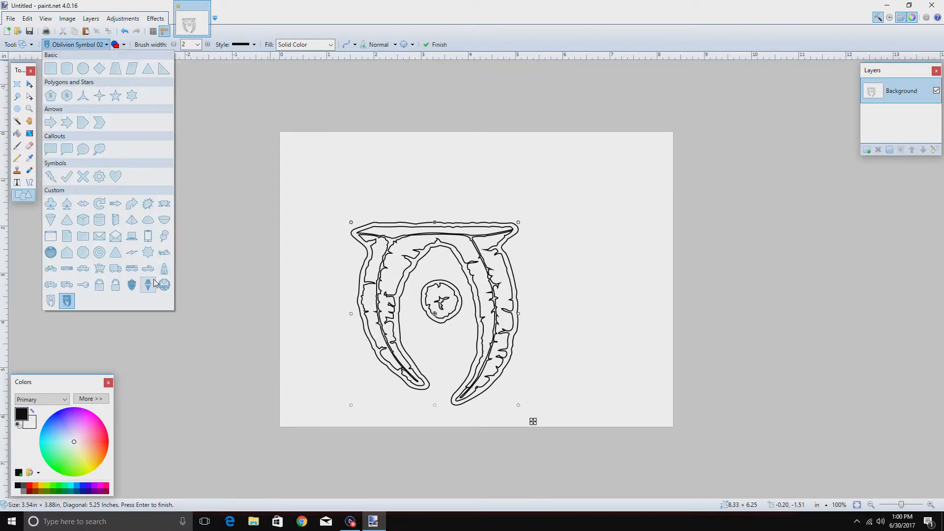
{"action": "left_click", "coordinate": [150, 284]}
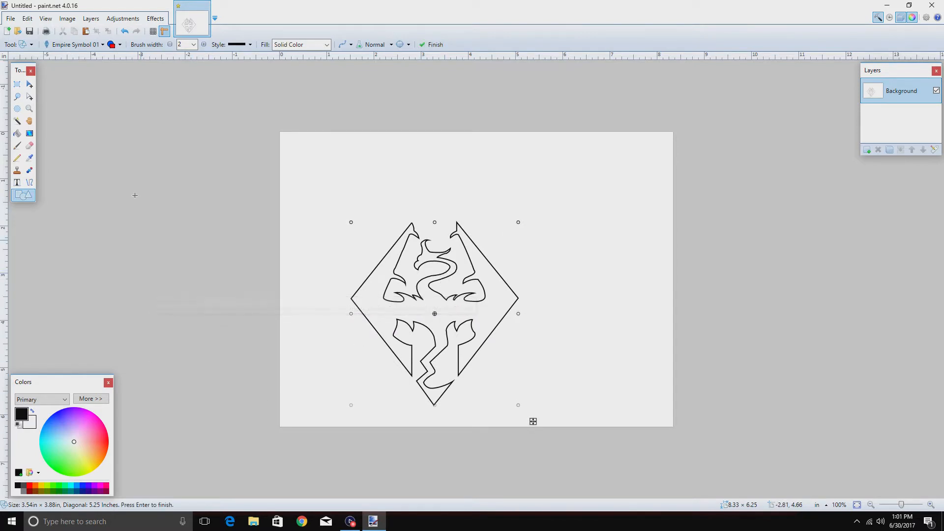
{"action": "left_click", "coordinate": [103, 46]}
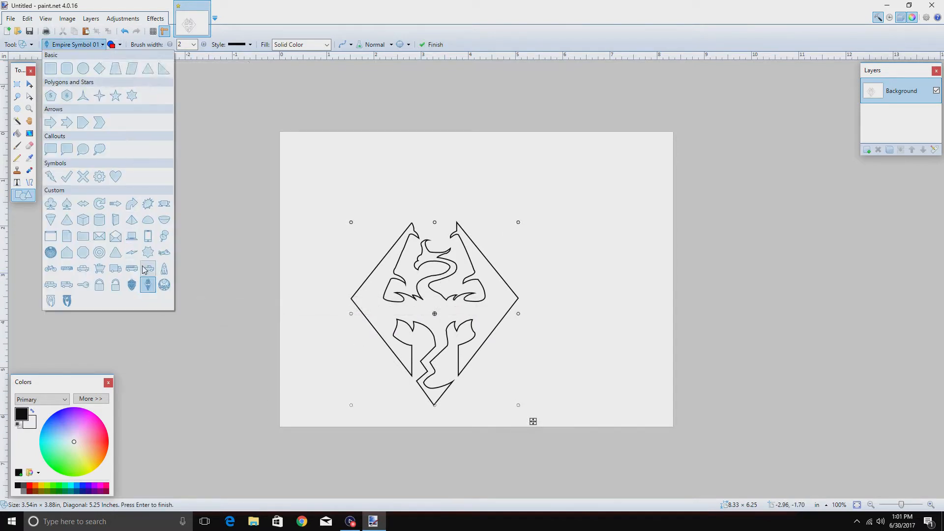
{"action": "left_click", "coordinate": [164, 285]}
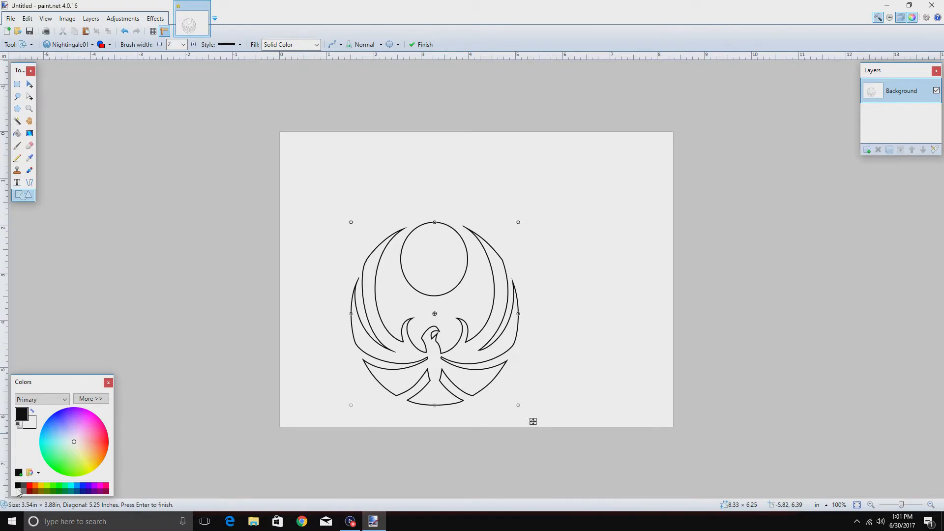
- Fill the emblem with black, switch its shape to Empire Symbol 01 and stretch it to about 2.94 by 5.15 inches
{"action": "right_click", "coordinate": [17, 487]}
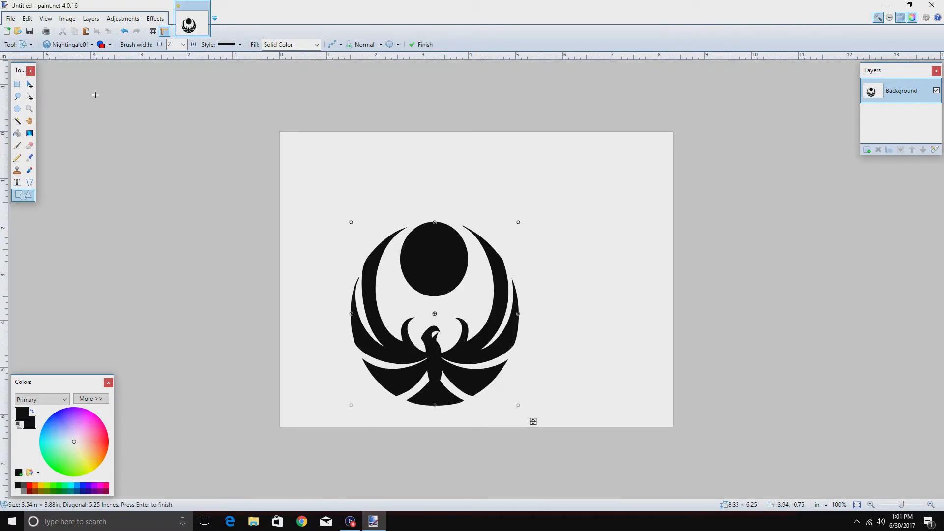
{"action": "left_click", "coordinate": [91, 45]}
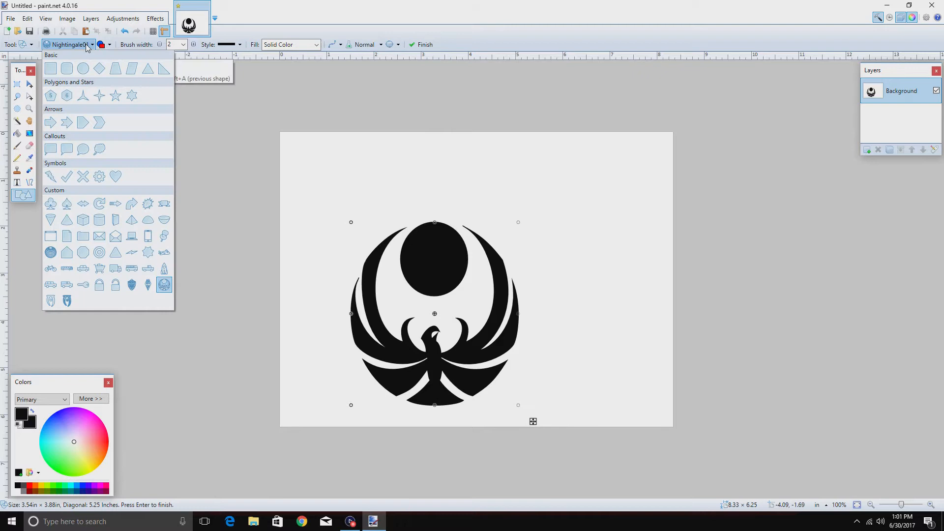
{"action": "left_click", "coordinate": [149, 287]}
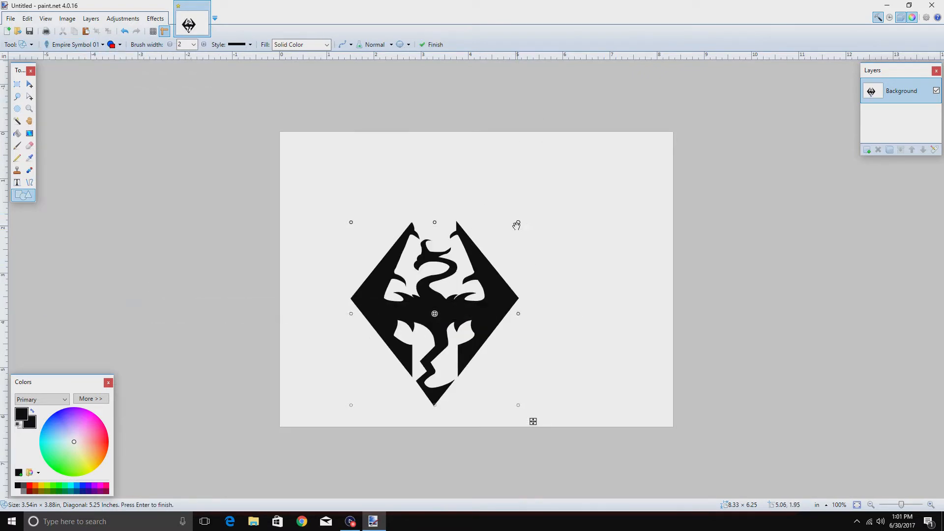
{"action": "left_click_drag", "start_coordinate": [518, 223], "coordinate": [490, 162]}
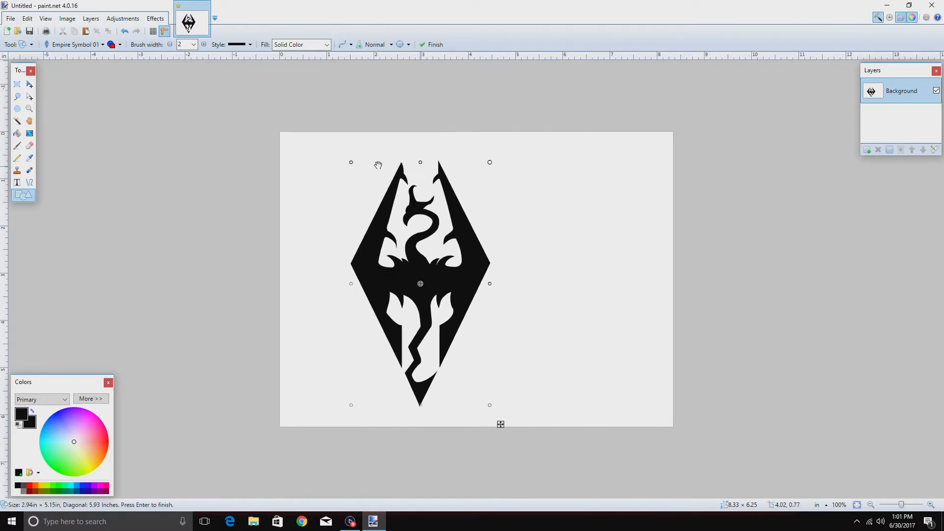
{"action": "left_click", "coordinate": [102, 45]}
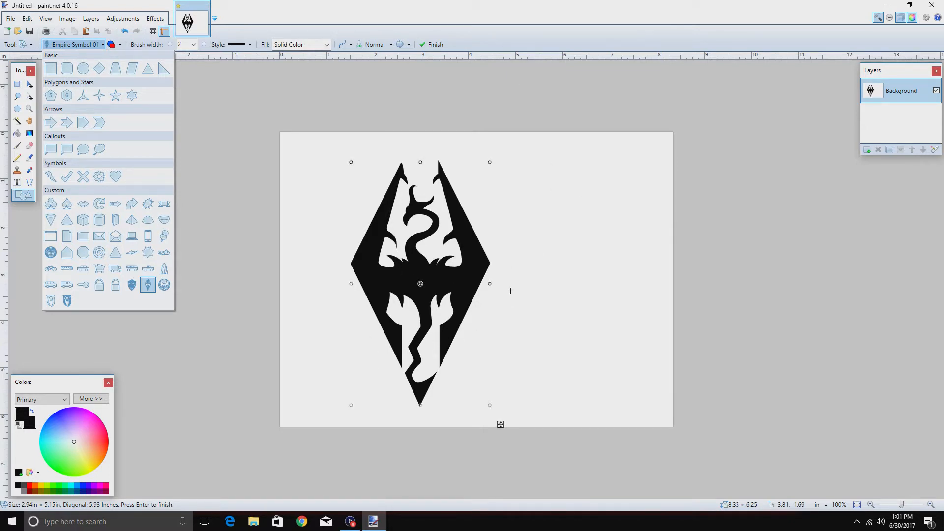
- Recolour the Empire symbol with a black outline and red fill, and commit it near the canvas centre
{"action": "left_click", "coordinate": [30, 486]}
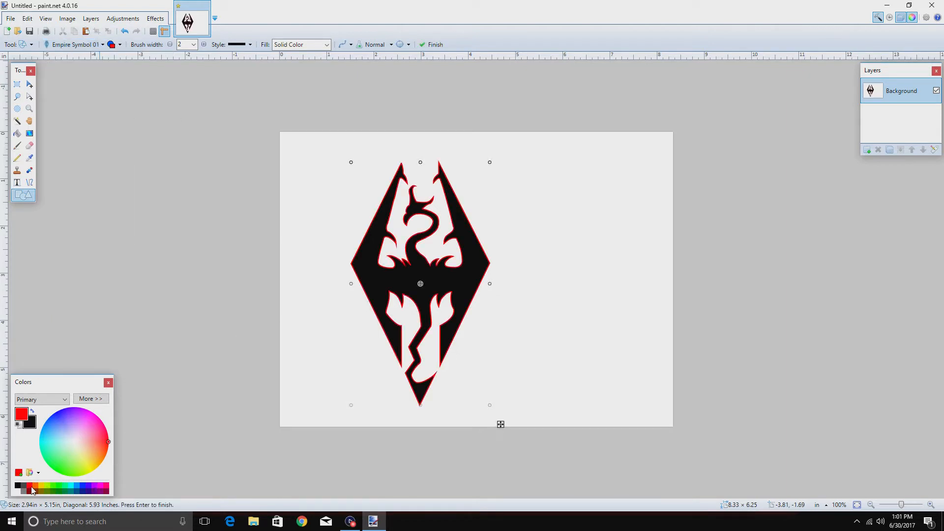
{"action": "right_click", "coordinate": [31, 487]}
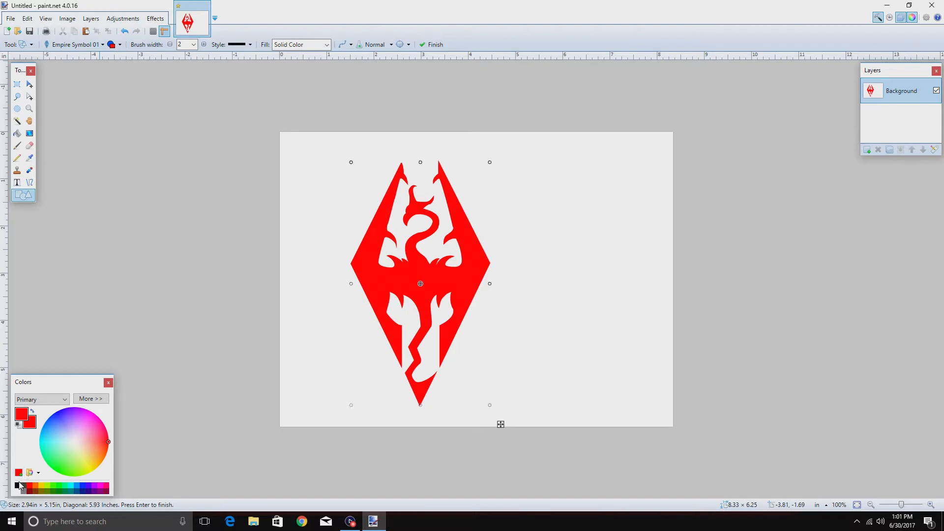
{"action": "left_click", "coordinate": [18, 486]}
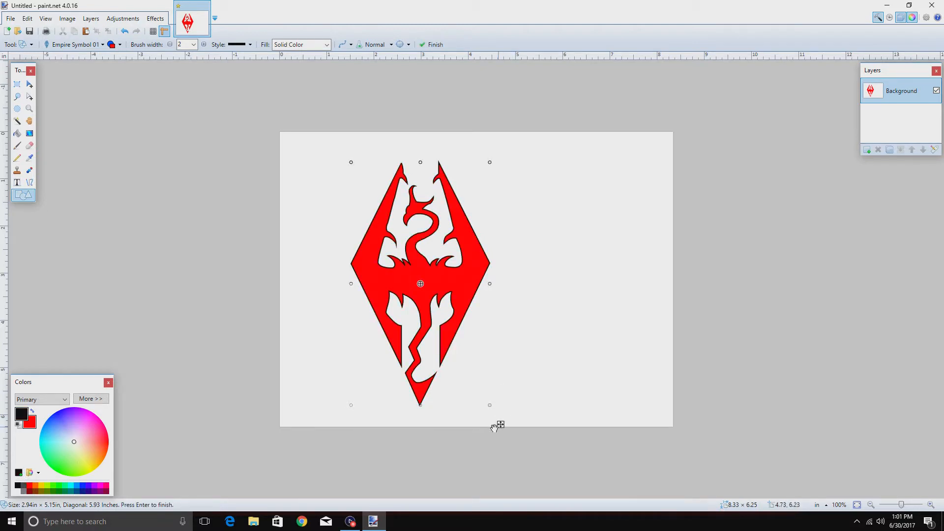
{"action": "left_click_drag", "start_coordinate": [501, 424], "coordinate": [550, 422]}
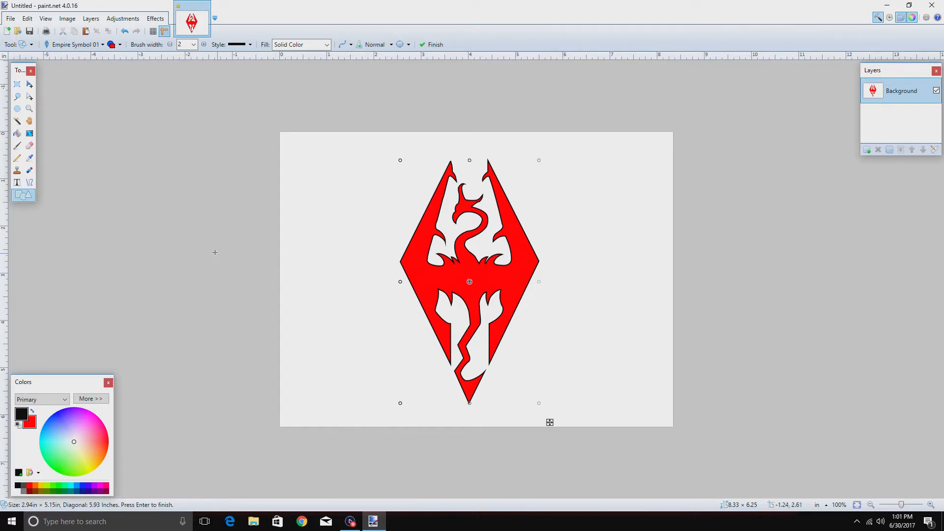
{"action": "key", "text": "Return"}
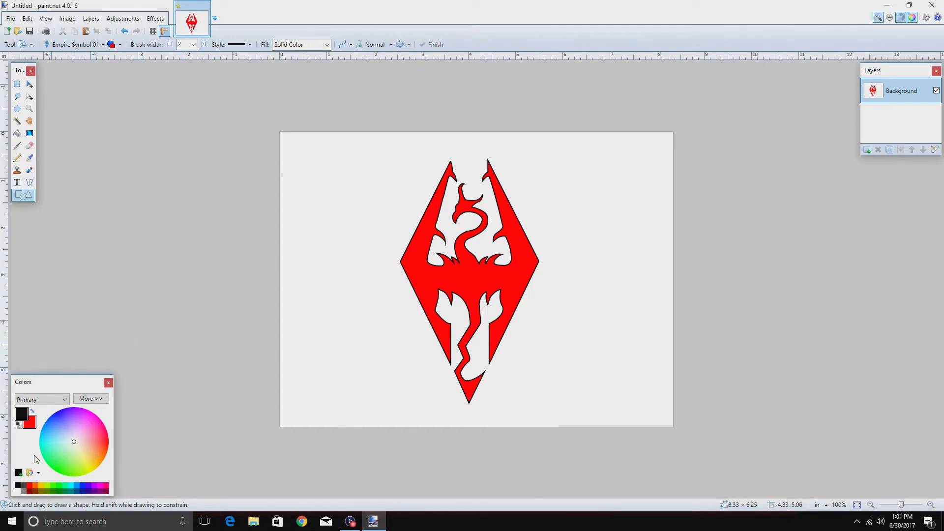
- Set the primary colour to grey and select the symbol's red interior with the Magic Wand
{"action": "left_click", "coordinate": [22, 491]}
{"action": "left_click", "coordinate": [152, 21]}
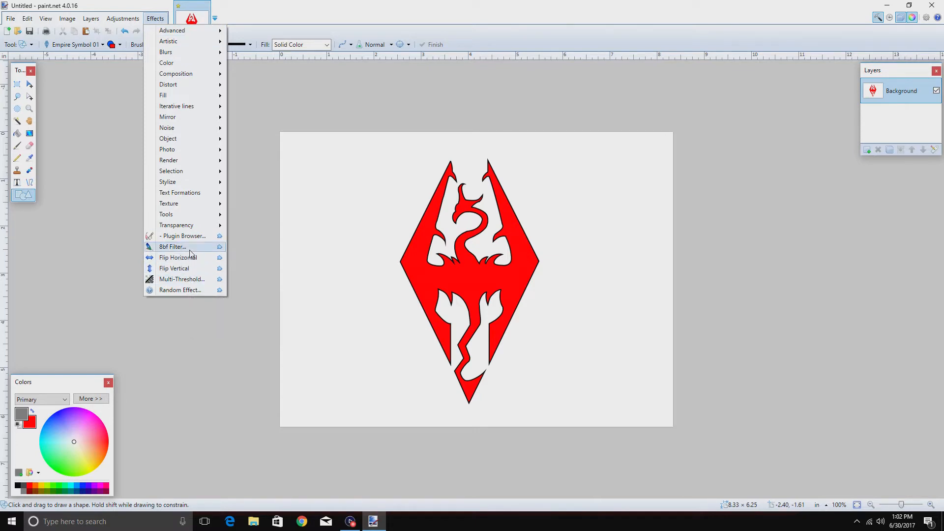
{"action": "left_click", "coordinate": [89, 171]}
{"action": "left_click", "coordinate": [17, 123]}
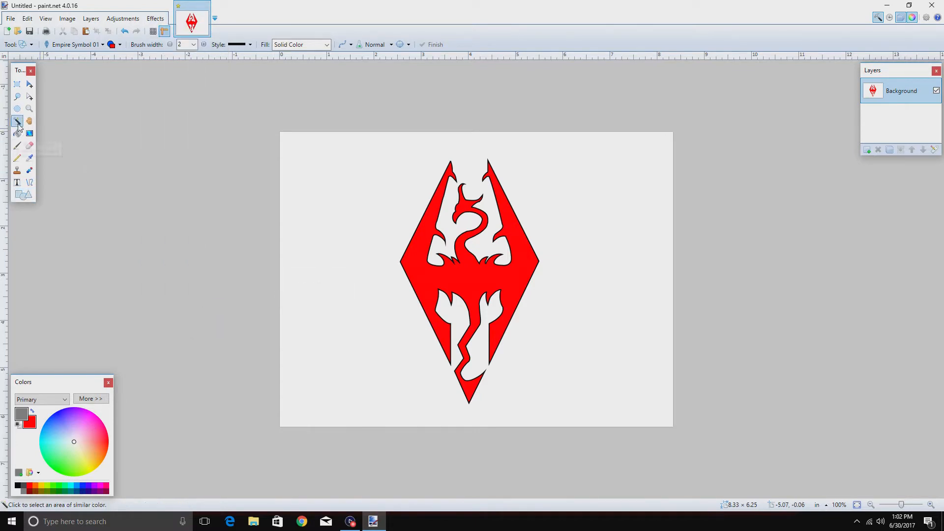
{"action": "left_click", "coordinate": [414, 240]}
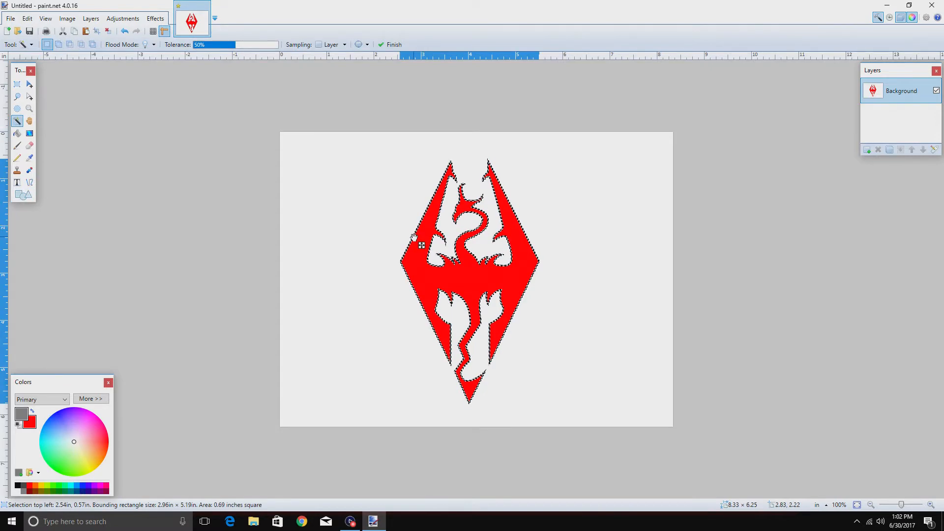
{"action": "left_click", "coordinate": [434, 273]}
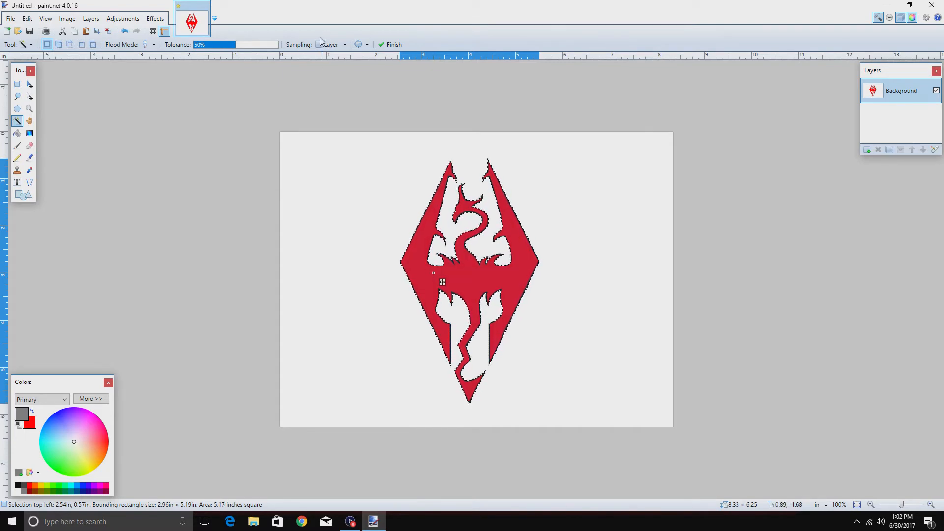
{"action": "left_click", "coordinate": [156, 19]}
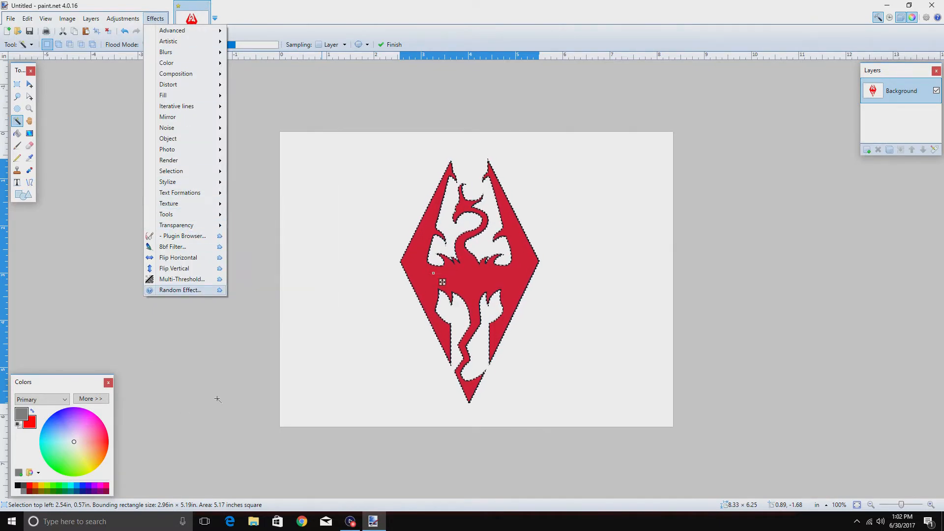
{"action": "left_click", "coordinate": [186, 387]}
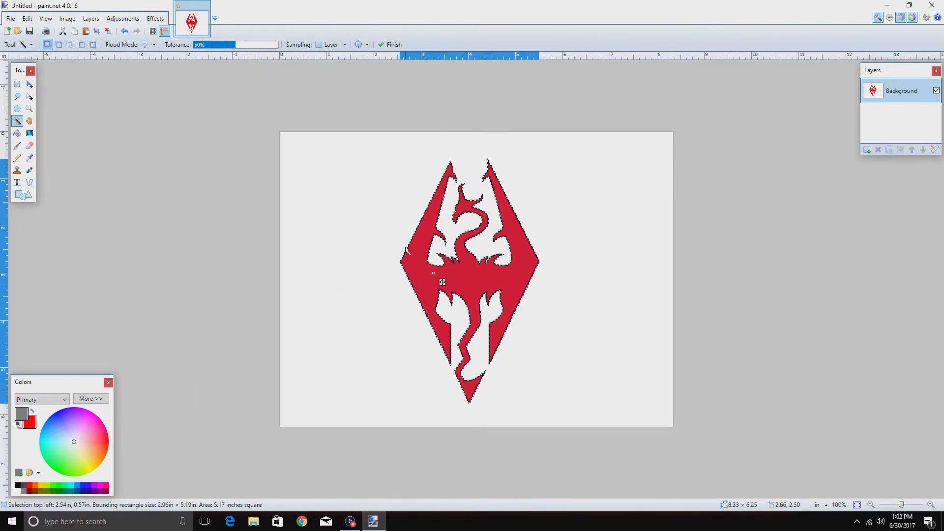
{"action": "left_click", "coordinate": [181, 266]}
{"action": "left_click", "coordinate": [414, 267]}
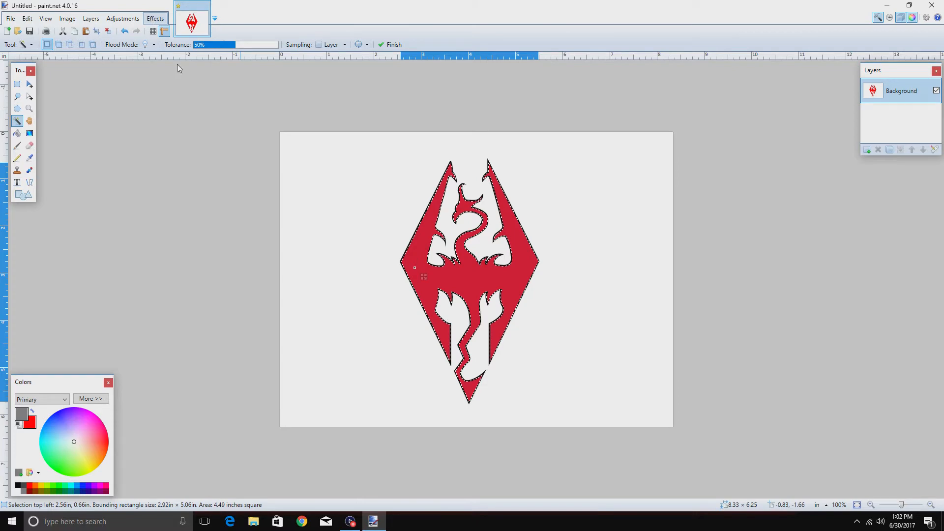
{"action": "left_click", "coordinate": [155, 18]}
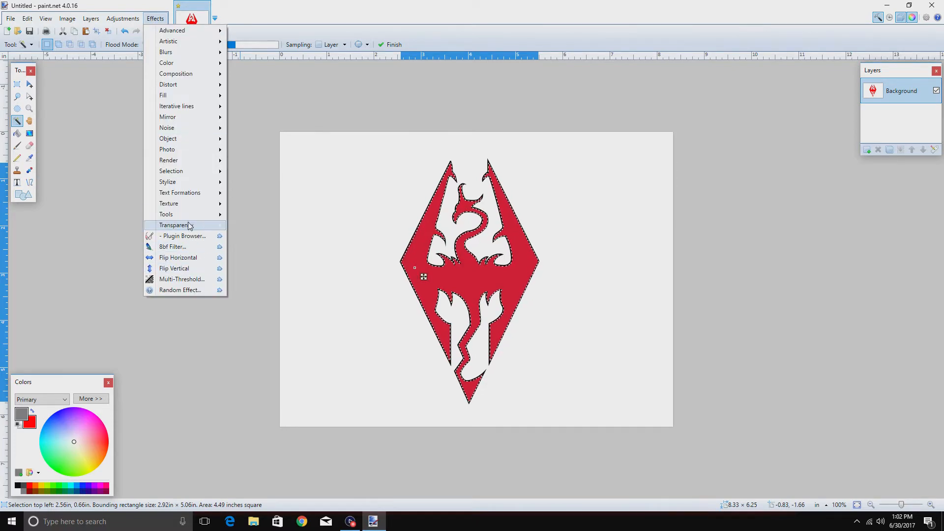
{"action": "mouse_move", "coordinate": [190, 227]}
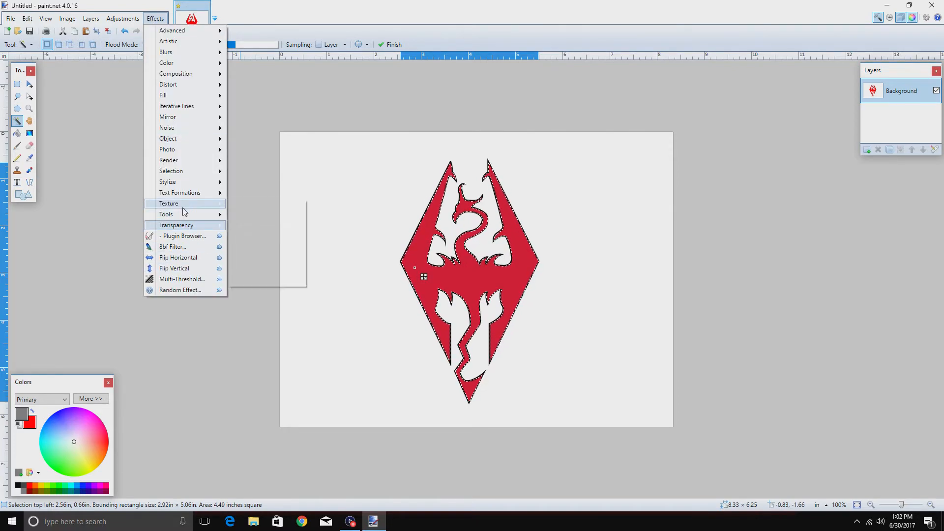
{"action": "mouse_move", "coordinate": [184, 209]}
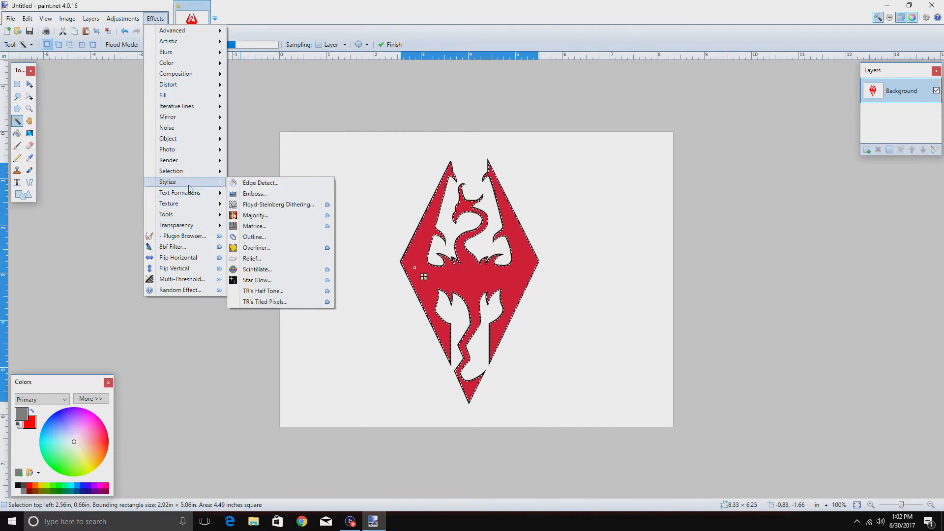
{"action": "left_click", "coordinate": [255, 198]}
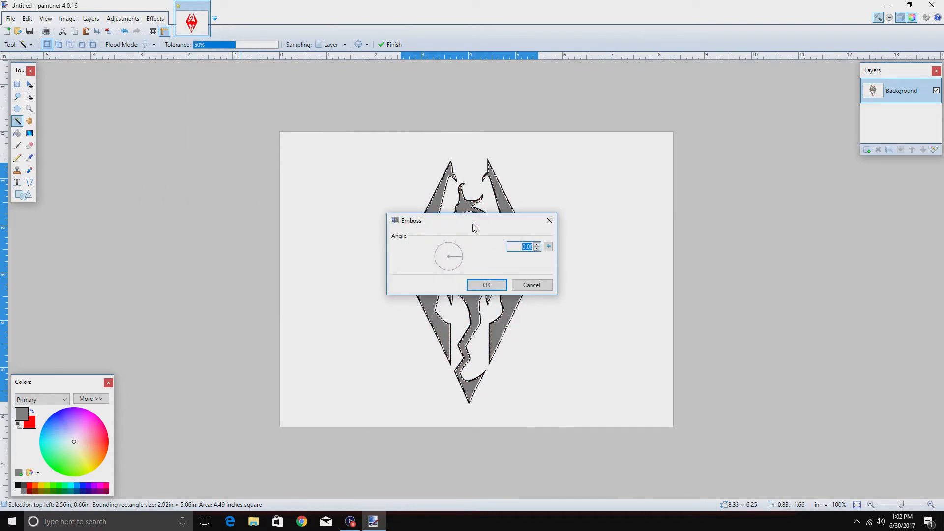
{"action": "left_click_drag", "start_coordinate": [473, 224], "coordinate": [216, 171]}
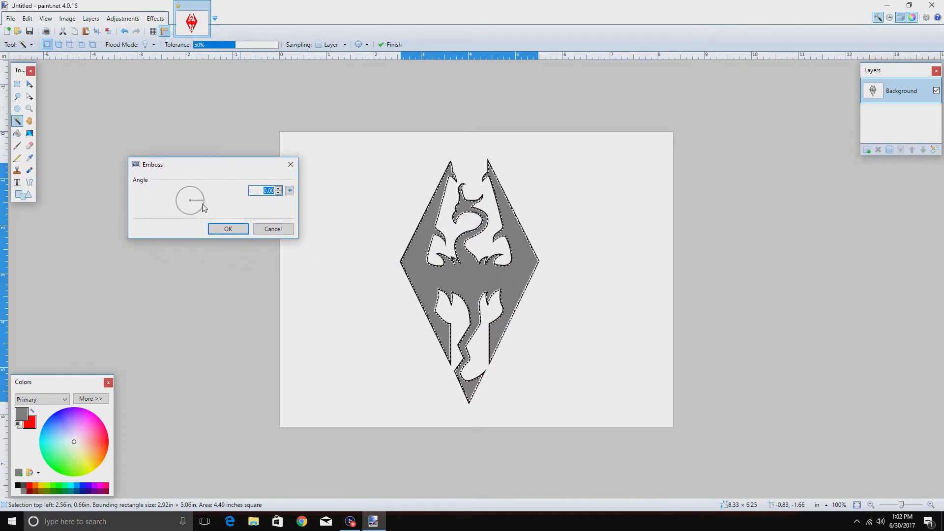
{"action": "left_click_drag", "start_coordinate": [202, 203], "coordinate": [223, 231]}
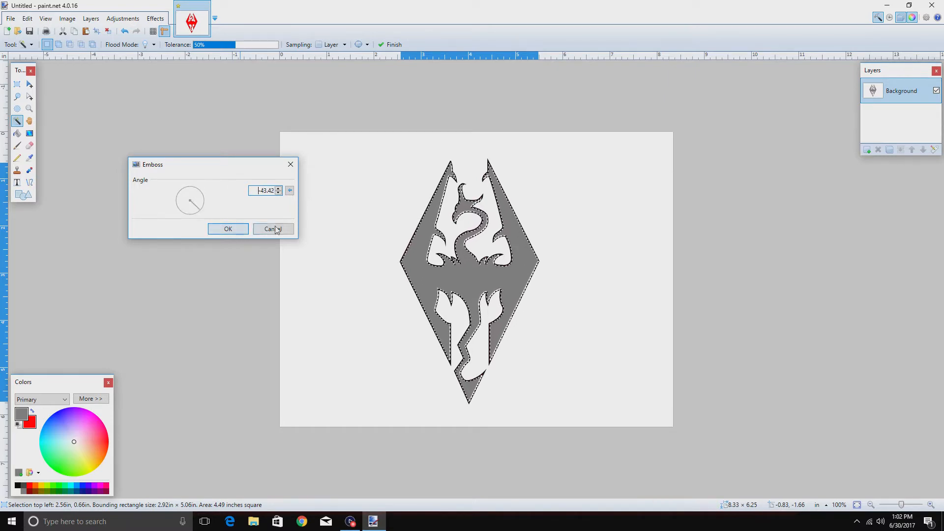
{"action": "left_click", "coordinate": [283, 231]}
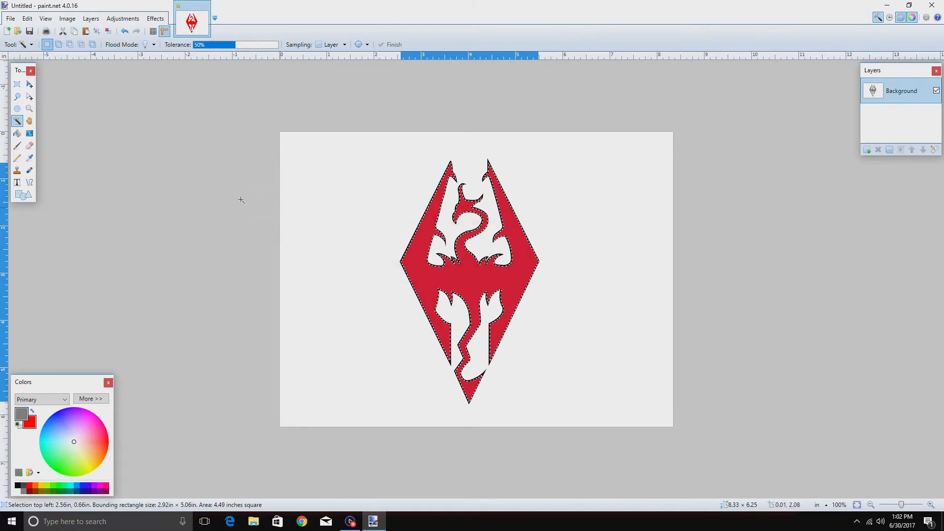
- Bevel the selected red interior with depth 5, strength 0.50 and the alternate lighting direction
{"action": "left_click", "coordinate": [159, 22]}
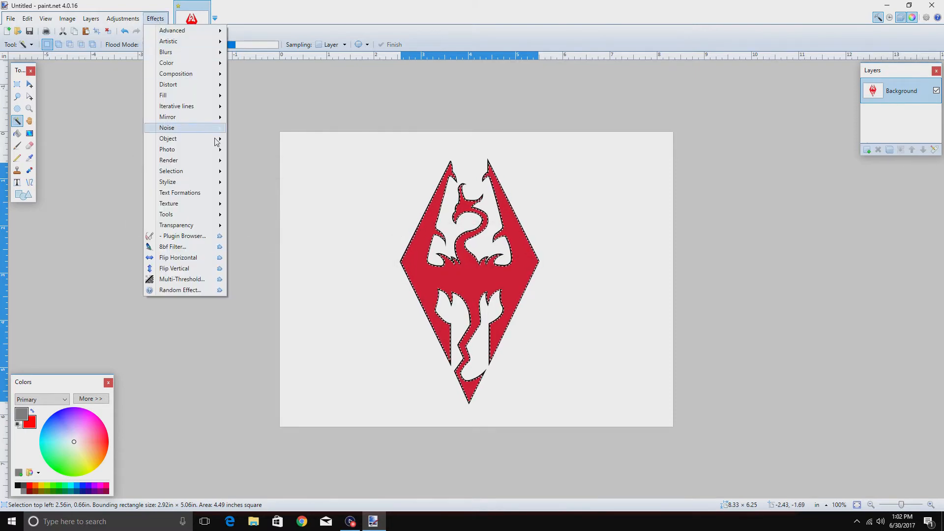
{"action": "mouse_move", "coordinate": [202, 172]}
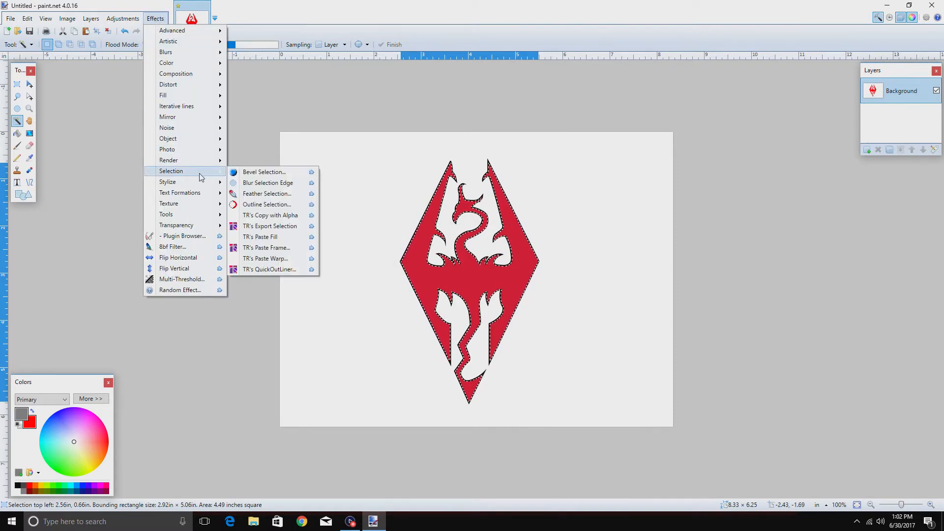
{"action": "left_click", "coordinate": [264, 172]}
{"action": "left_click_drag", "start_coordinate": [423, 154], "coordinate": [136, 127]}
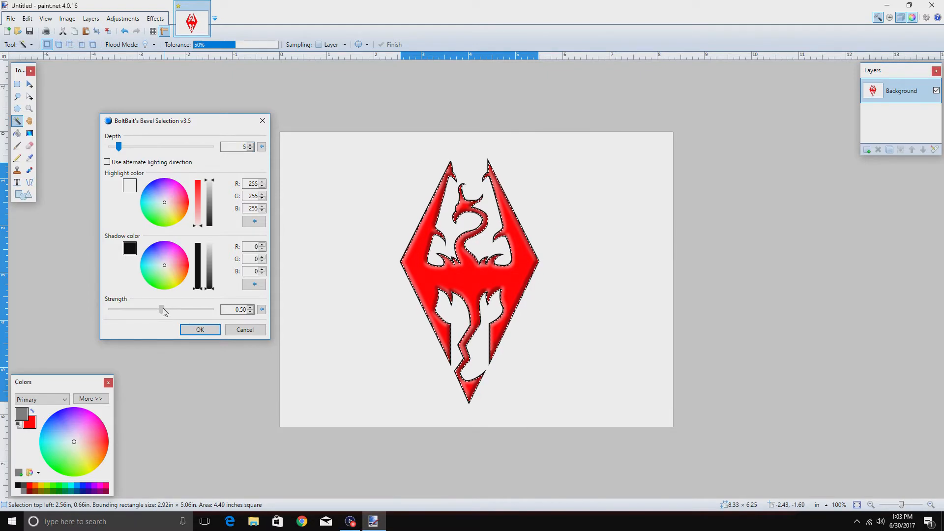
{"action": "left_click", "coordinate": [107, 163]}
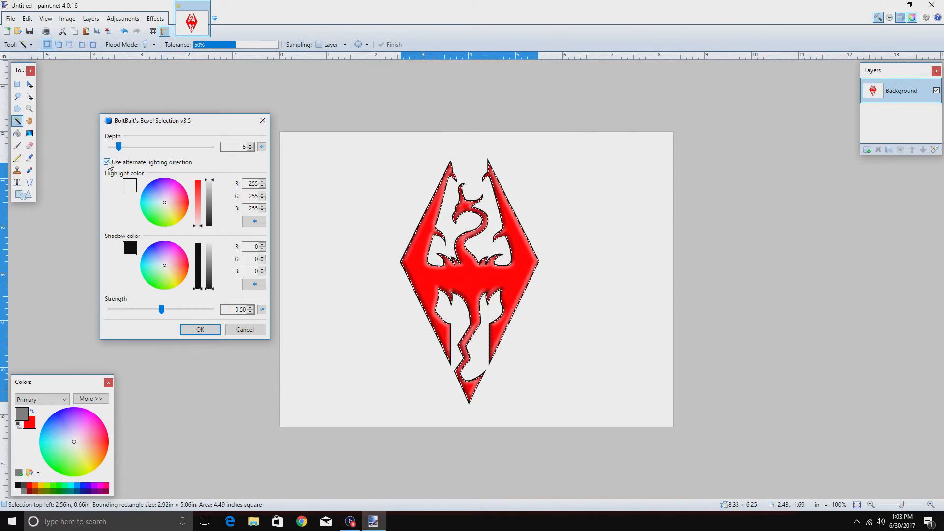
{"action": "left_click", "coordinate": [200, 329]}
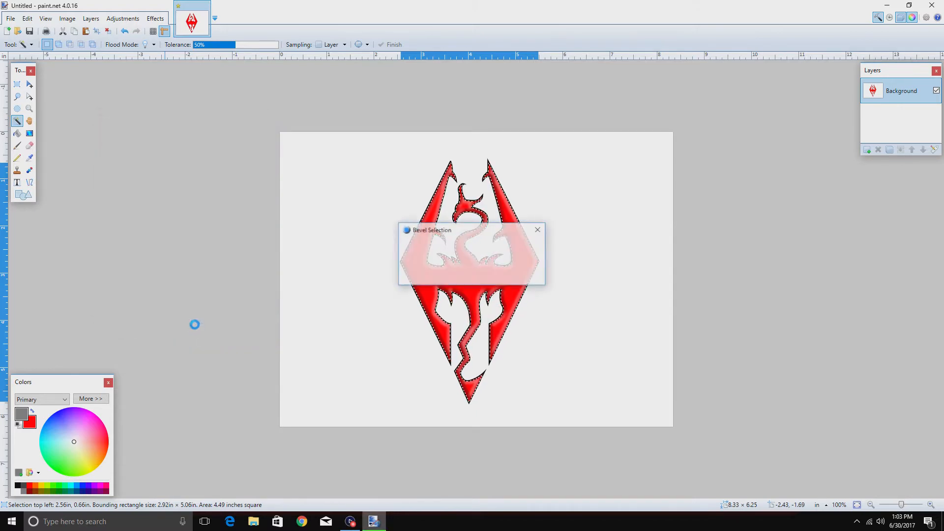
- Apply the Emboss effect to the selected interior of the Empire symbol with an adjusted angle
{"action": "left_click", "coordinate": [155, 19]}
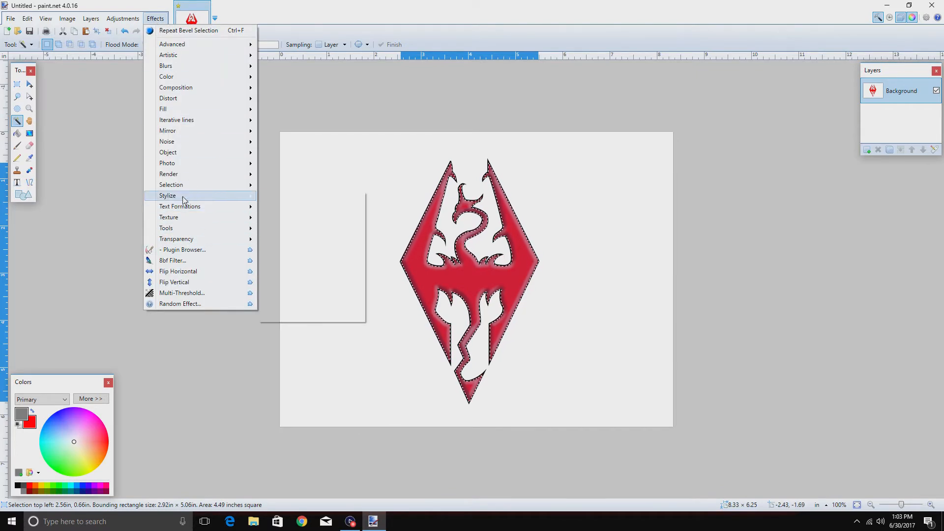
{"action": "mouse_move", "coordinate": [185, 196]}
{"action": "left_click", "coordinate": [314, 207]}
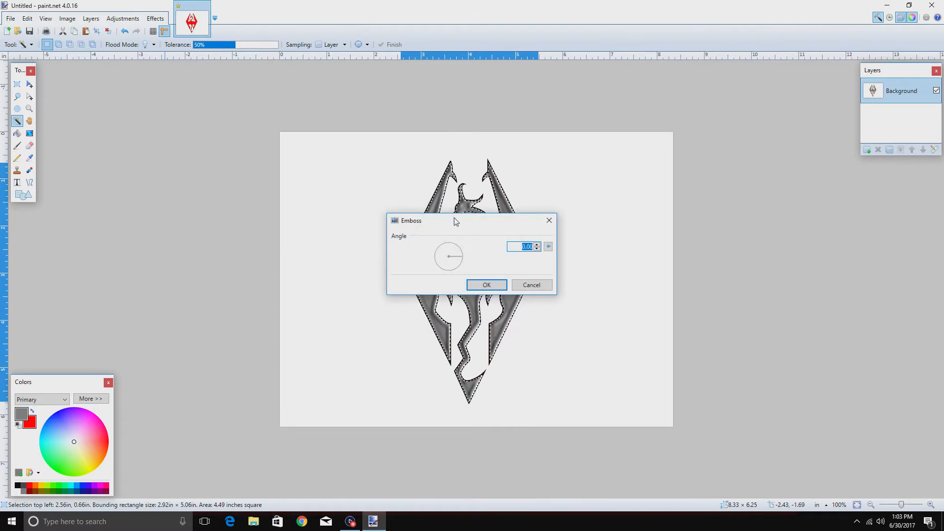
{"action": "left_click_drag", "start_coordinate": [452, 220], "coordinate": [188, 143]}
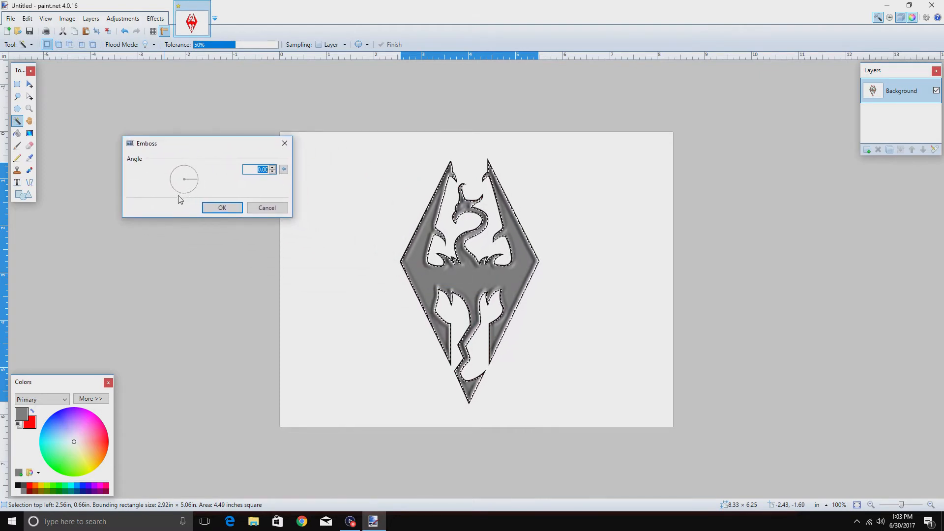
{"action": "left_click_drag", "start_coordinate": [197, 183], "coordinate": [220, 182]}
{"action": "left_click", "coordinate": [222, 208]}
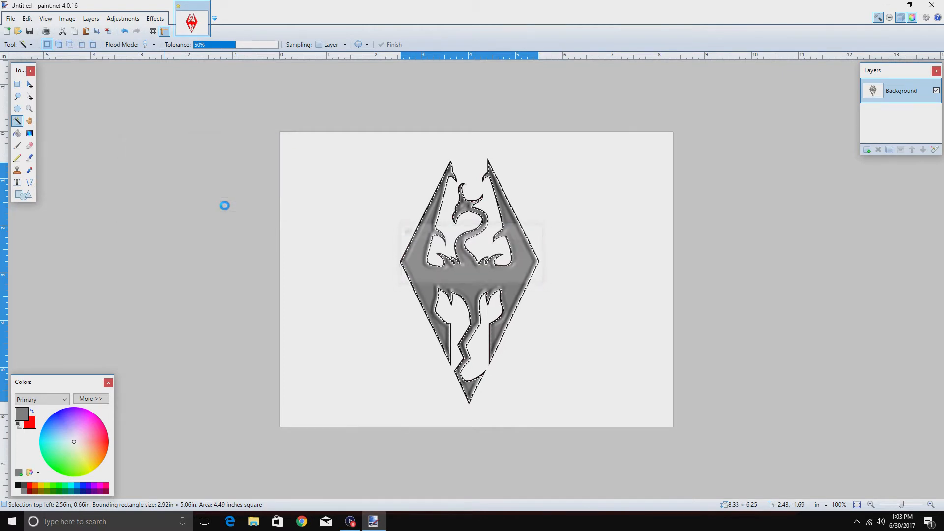
- Recolour the embossed selection dark red using the Psychocolour effect with a phase shift of 13.89
{"action": "left_click", "coordinate": [156, 19]}
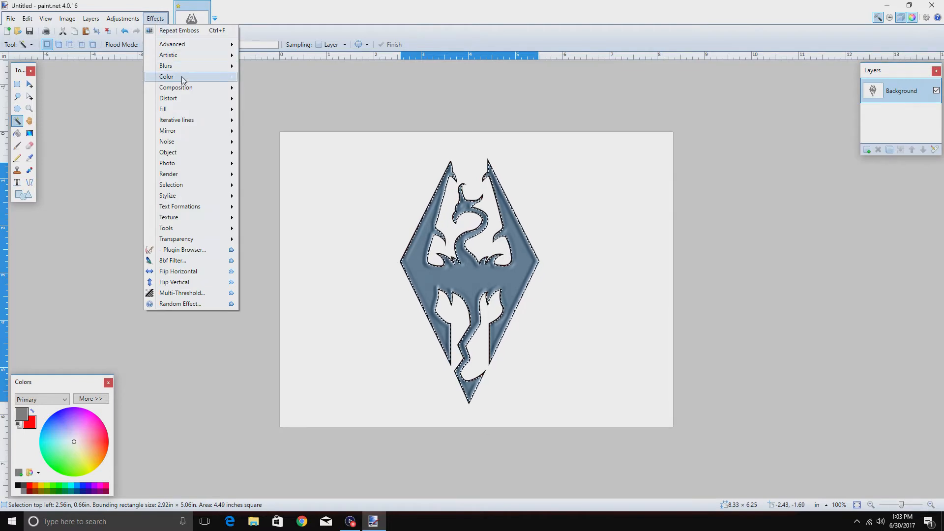
{"action": "mouse_move", "coordinate": [184, 78]}
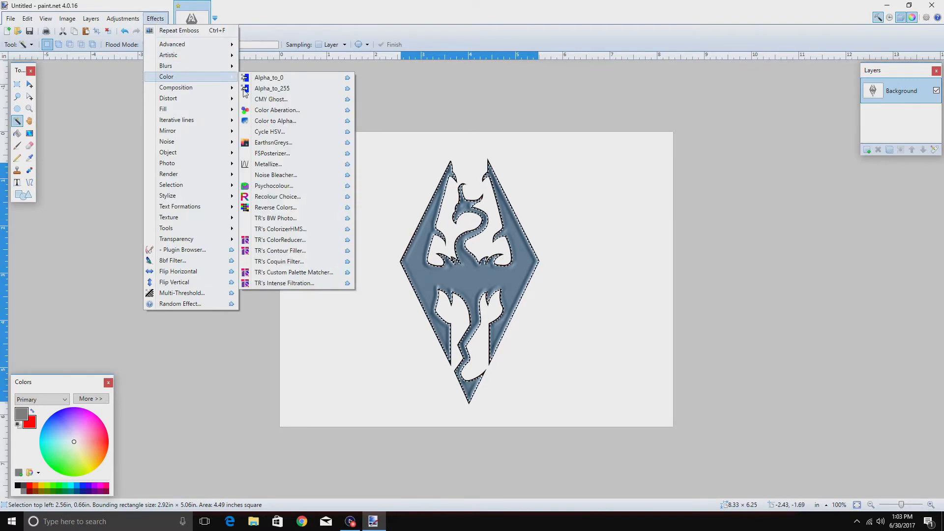
{"action": "left_click", "coordinate": [287, 187]}
{"action": "left_click_drag", "start_coordinate": [474, 229], "coordinate": [171, 147]}
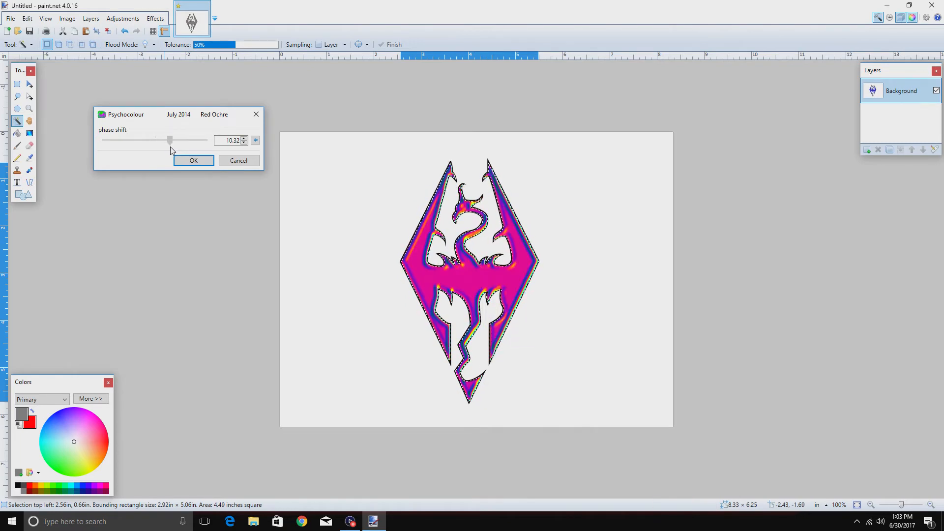
{"action": "mouse_move", "coordinate": [170, 146]}
{"action": "left_mouse_down"}
{"action": "mouse_move", "coordinate": [173, 154]}
{"action": "mouse_move", "coordinate": [176, 145]}
{"action": "left_mouse_up"}
{"action": "left_click_drag", "start_coordinate": [180, 142], "coordinate": [192, 145]}
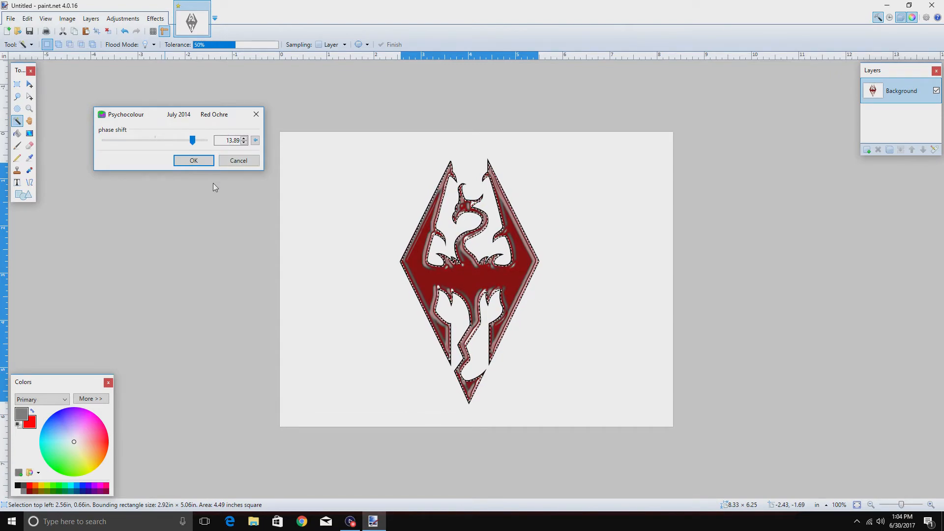
{"action": "left_click", "coordinate": [193, 159]}
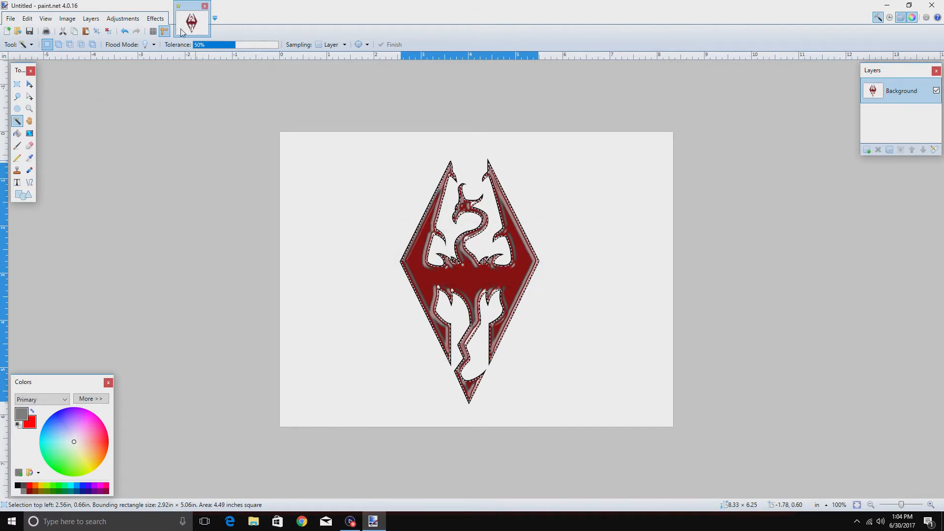
- Apply the Metallize effect to the selection with gray scale off, type 3 and a start angle of 131, based on luminosity
{"action": "left_click", "coordinate": [156, 19]}
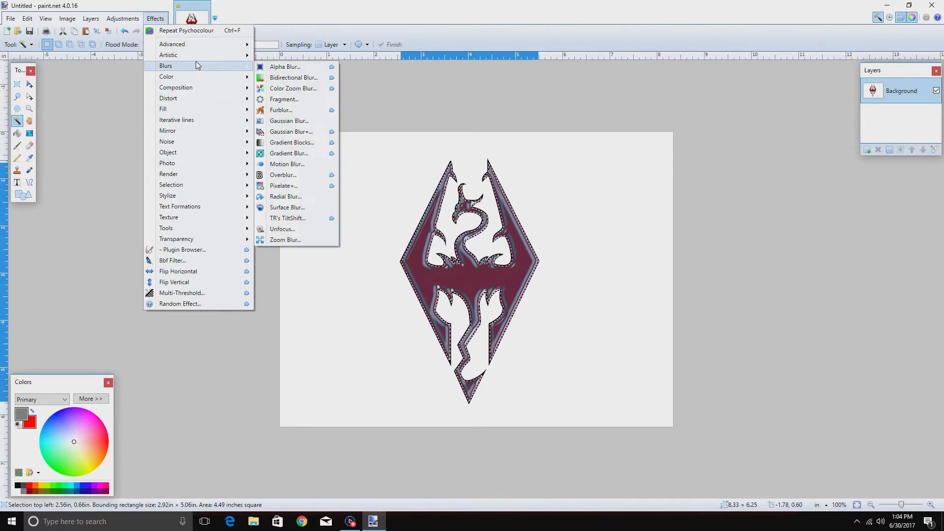
{"action": "mouse_move", "coordinate": [194, 77]}
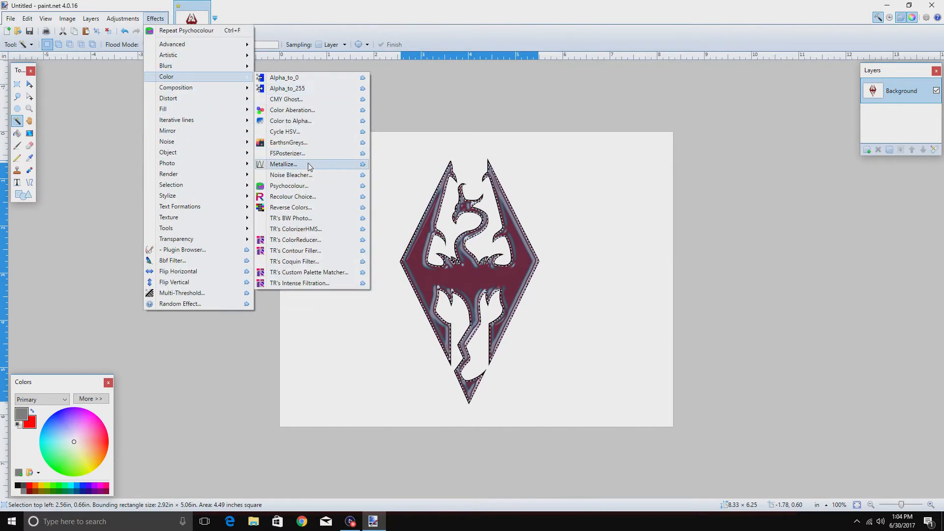
{"action": "left_click", "coordinate": [290, 164]}
{"action": "left_click_drag", "start_coordinate": [467, 203], "coordinate": [223, 106]}
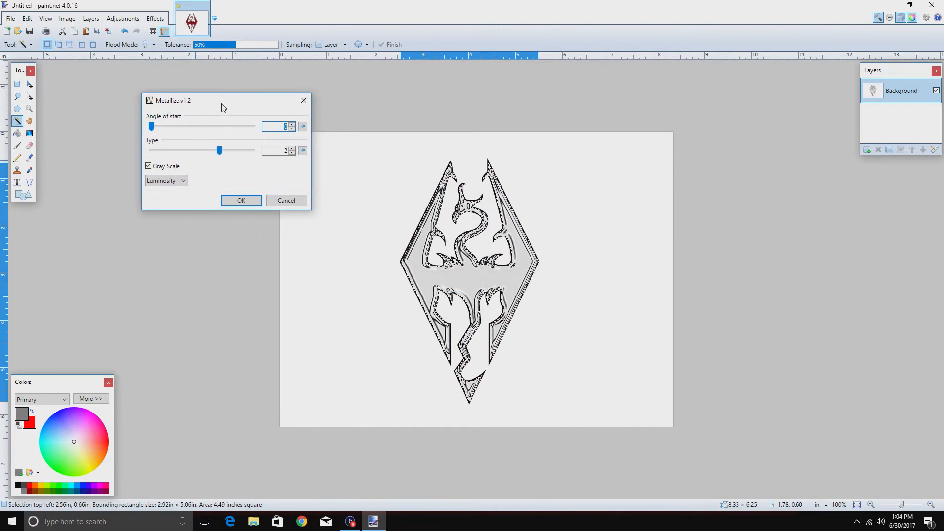
{"action": "left_click", "coordinate": [148, 166]}
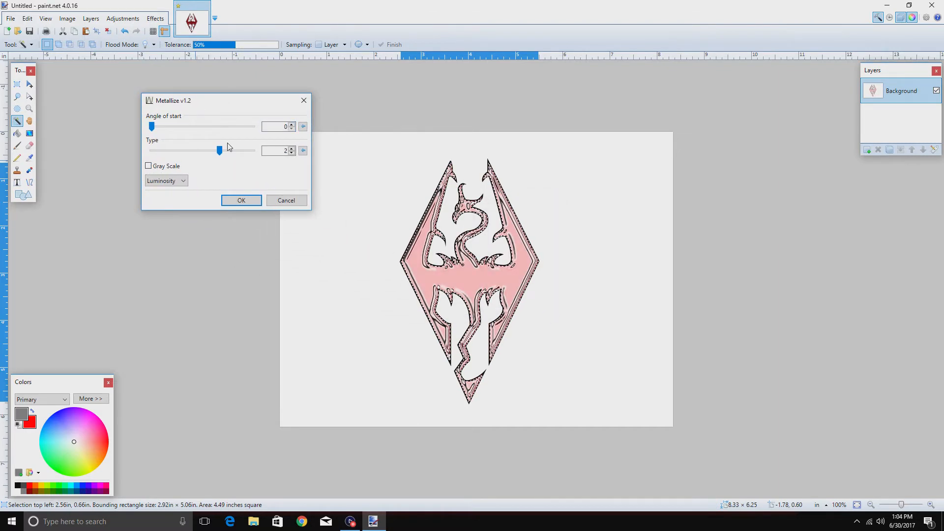
{"action": "left_click_drag", "start_coordinate": [220, 153], "coordinate": [160, 137]}
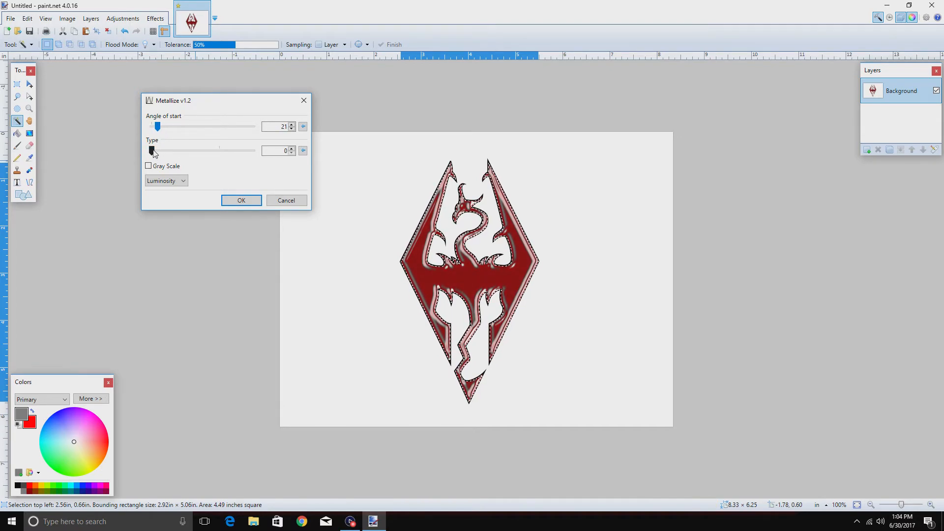
{"action": "left_click", "coordinate": [174, 151]}
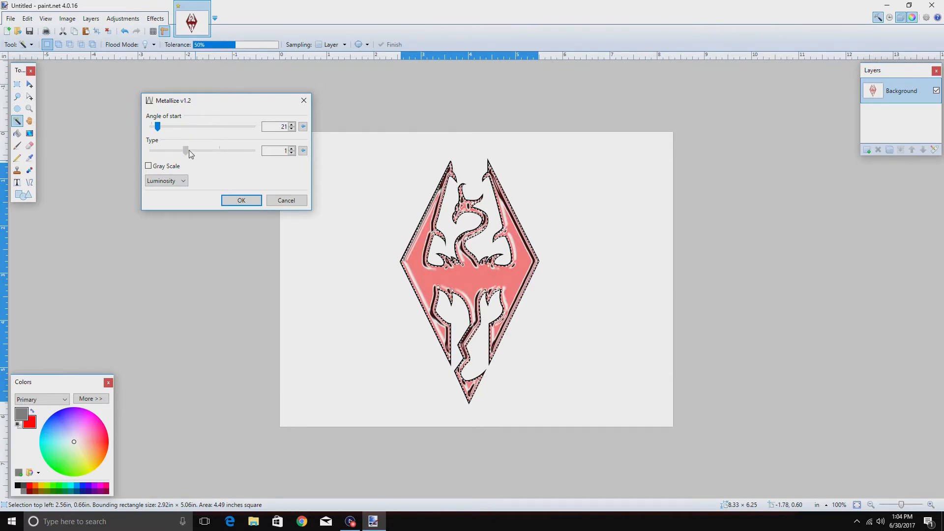
{"action": "left_click", "coordinate": [213, 154]}
{"action": "left_click_drag", "start_coordinate": [235, 161], "coordinate": [251, 162]}
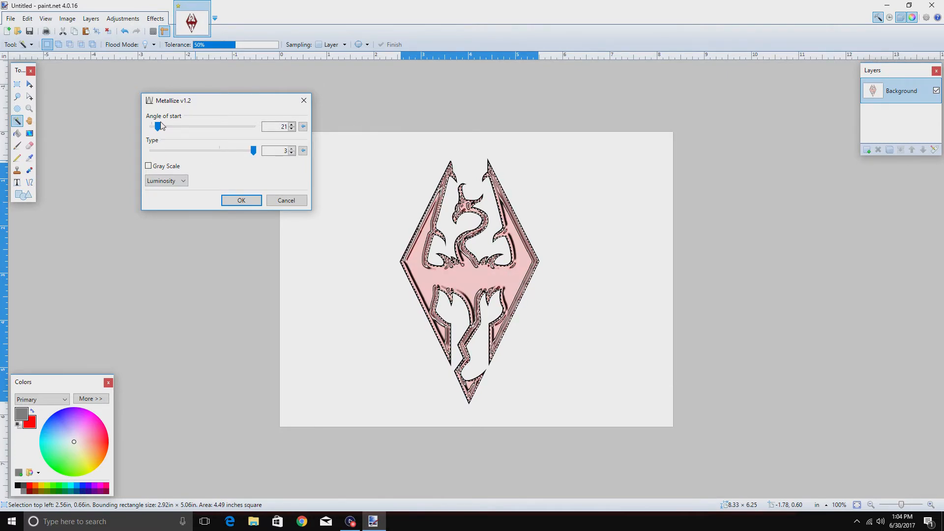
{"action": "left_click_drag", "start_coordinate": [160, 127], "coordinate": [192, 145]}
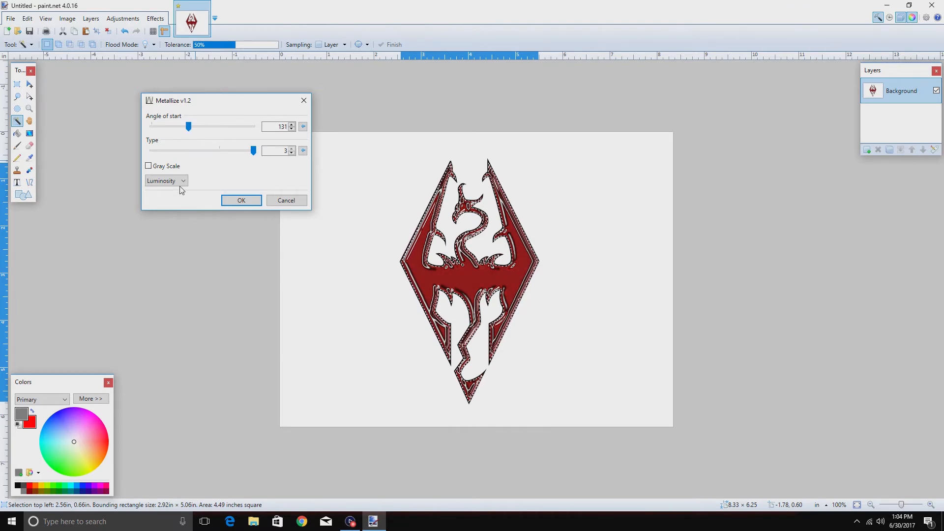
{"action": "left_click", "coordinate": [238, 202]}
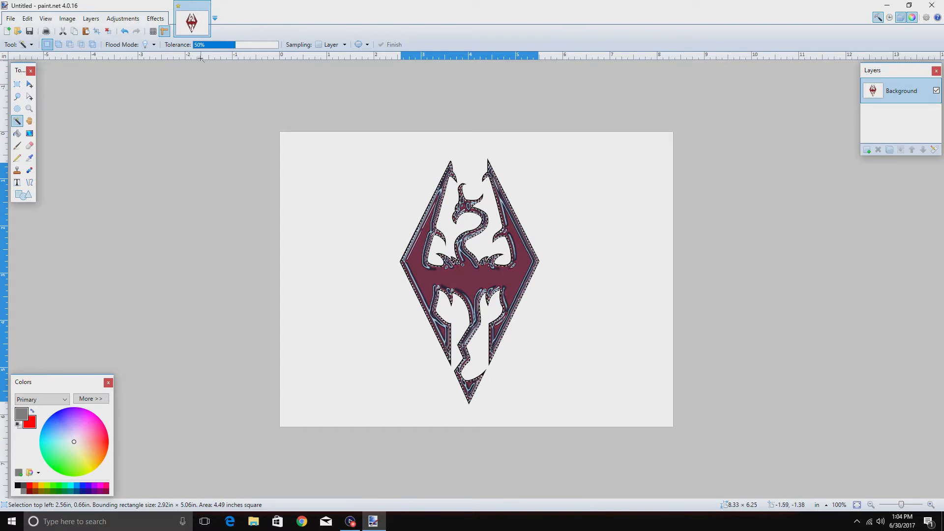
{"action": "left_click", "coordinate": [158, 20]}
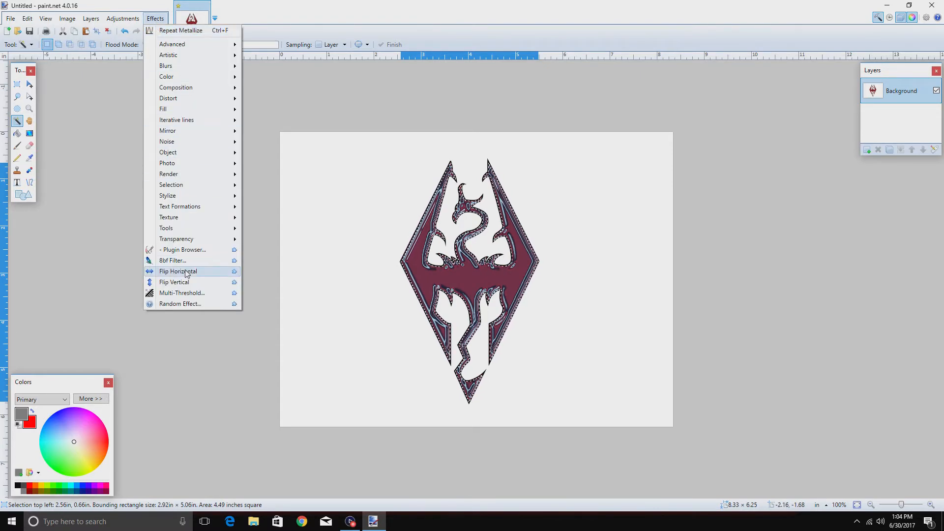
{"action": "mouse_move", "coordinate": [200, 235]}
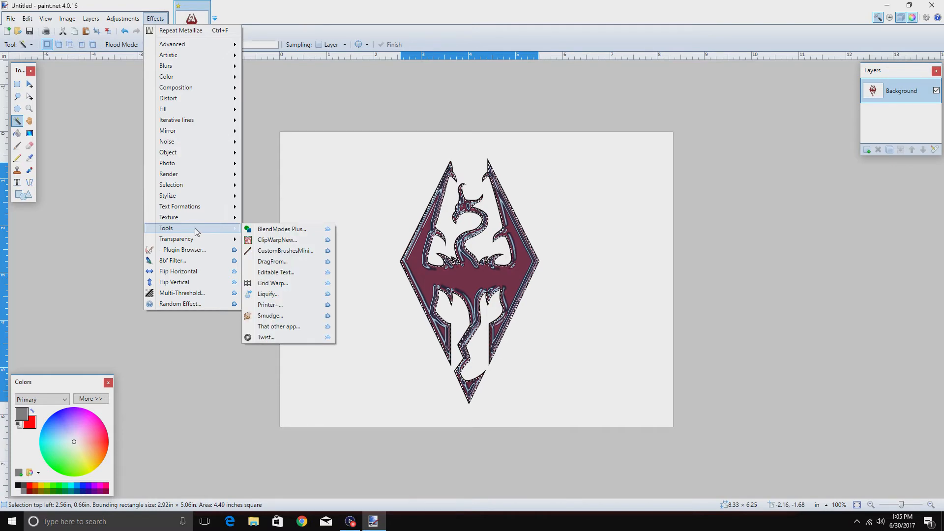
{"action": "mouse_move", "coordinate": [193, 57]}
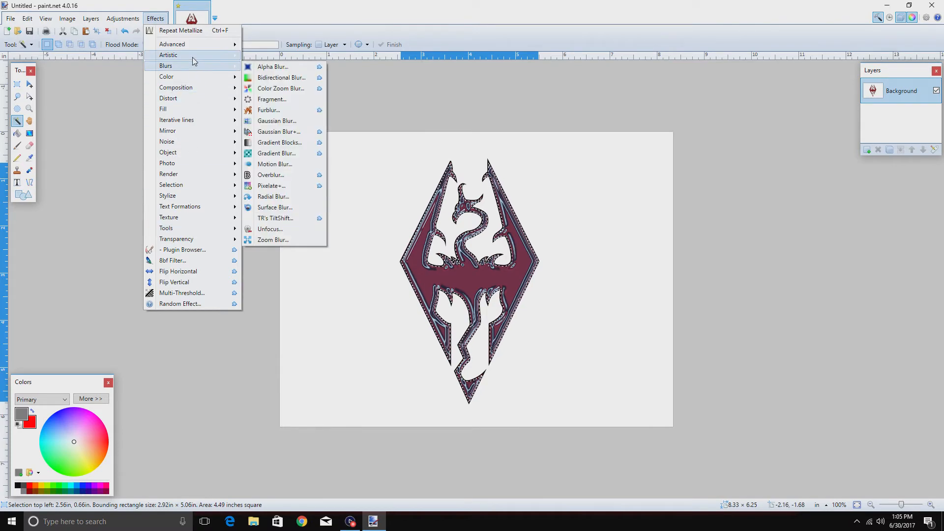
{"action": "left_click", "coordinate": [284, 100]}
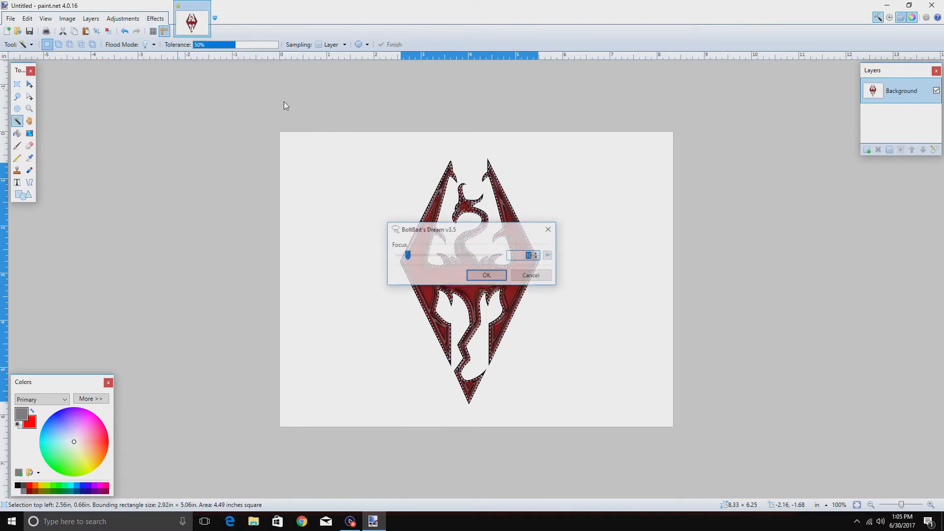
{"action": "left_click_drag", "start_coordinate": [459, 232], "coordinate": [154, 143]}
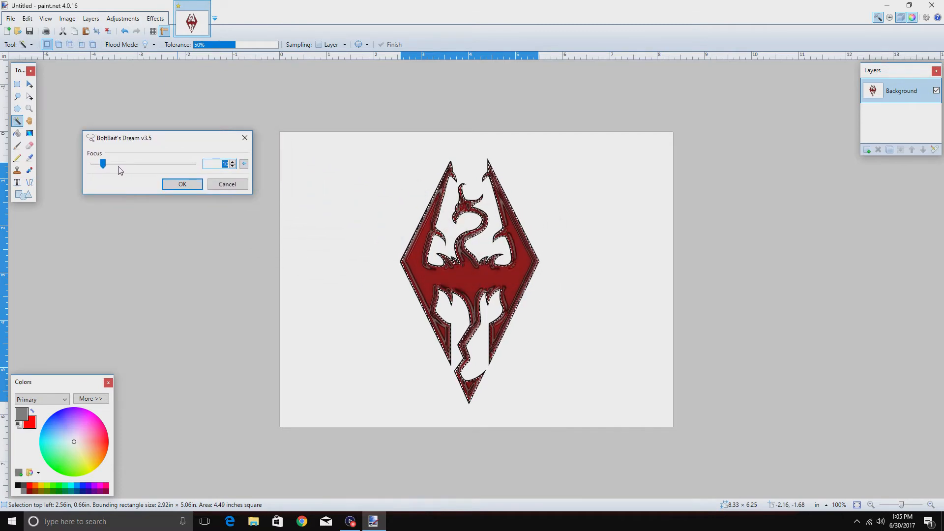
{"action": "left_click_drag", "start_coordinate": [103, 164], "coordinate": [200, 178]}
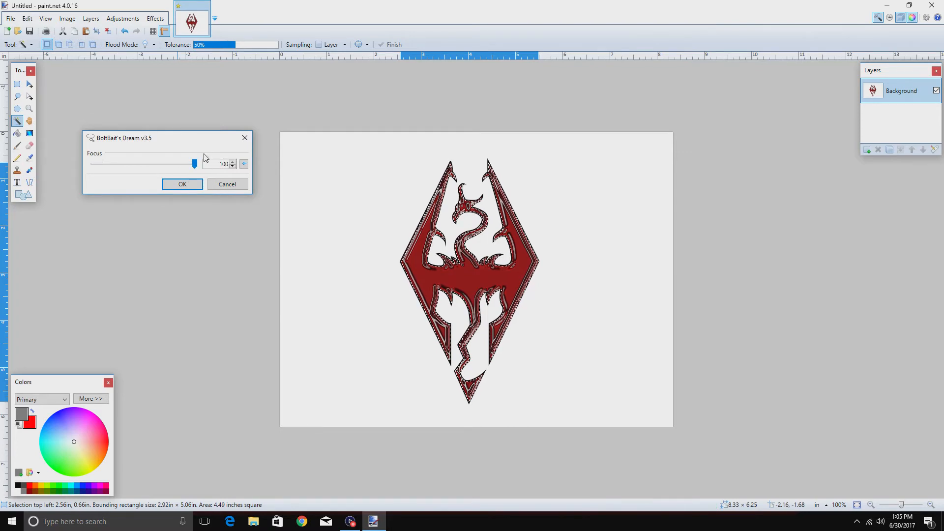
{"action": "left_click_drag", "start_coordinate": [196, 164], "coordinate": [94, 185]}
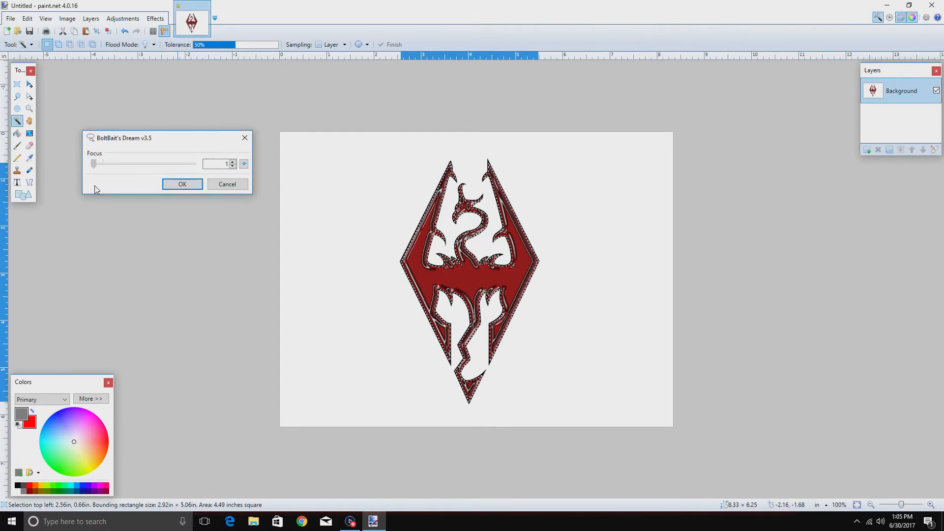
{"action": "left_click", "coordinate": [225, 184]}
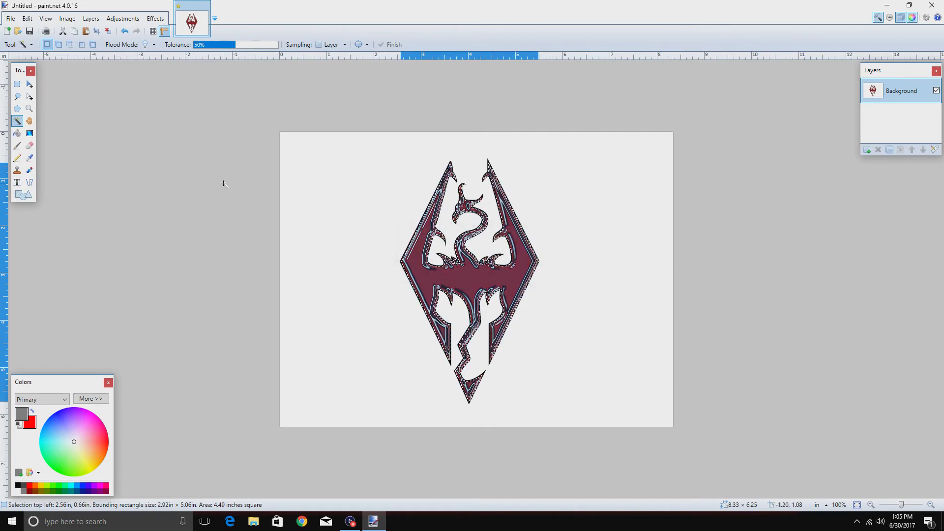
- Apply Grain noise to the selected interior of the symbol with the balance set to 85 and an adjusted amount
{"action": "left_click", "coordinate": [157, 21]}
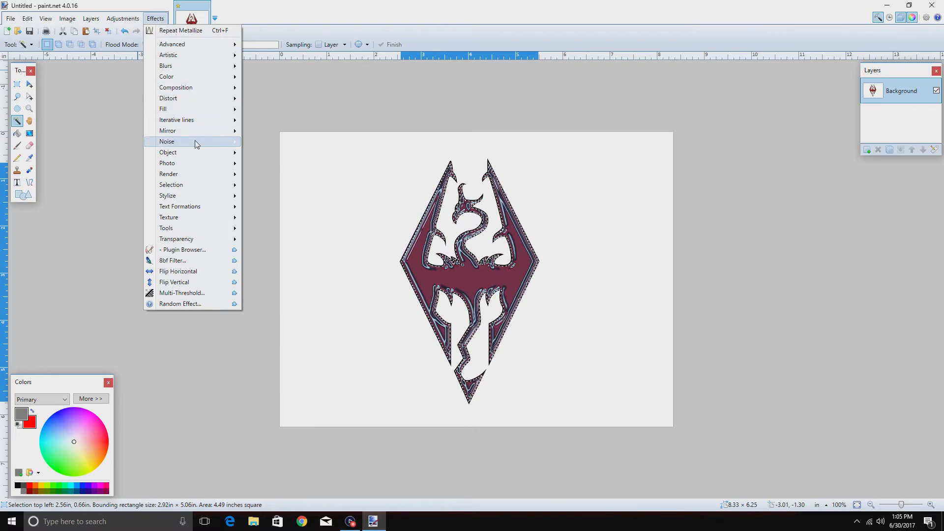
{"action": "mouse_move", "coordinate": [196, 142]}
{"action": "left_click", "coordinate": [260, 165]}
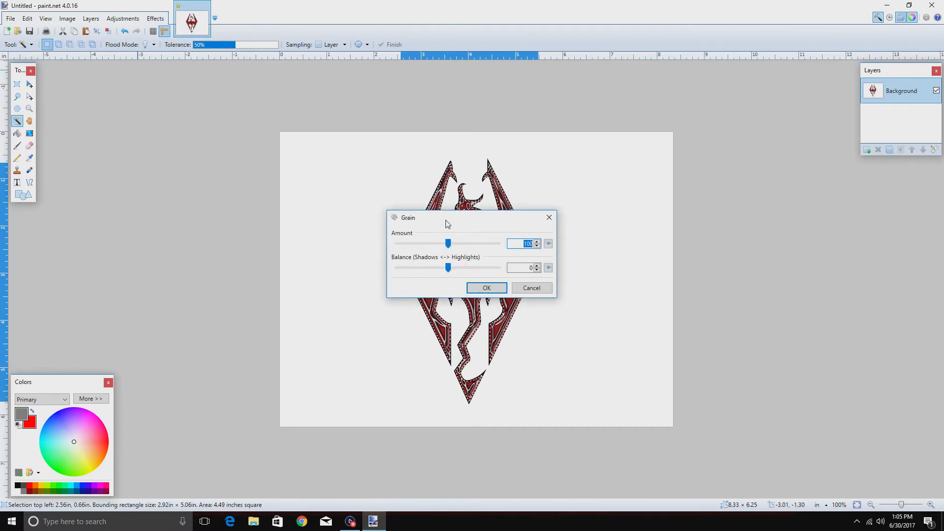
{"action": "left_click_drag", "start_coordinate": [448, 224], "coordinate": [213, 112]}
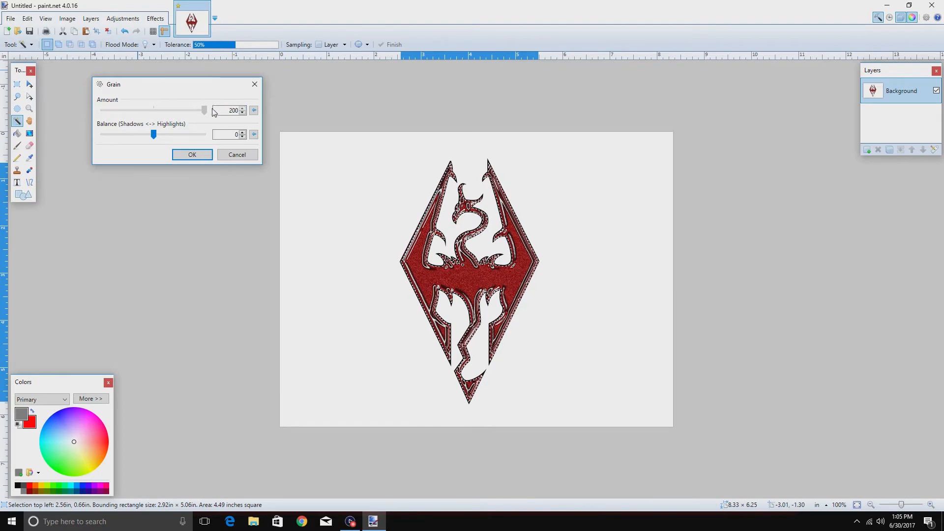
{"action": "left_click_drag", "start_coordinate": [153, 134], "coordinate": [203, 135]}
{"action": "left_click_drag", "start_coordinate": [205, 110], "coordinate": [169, 121]}
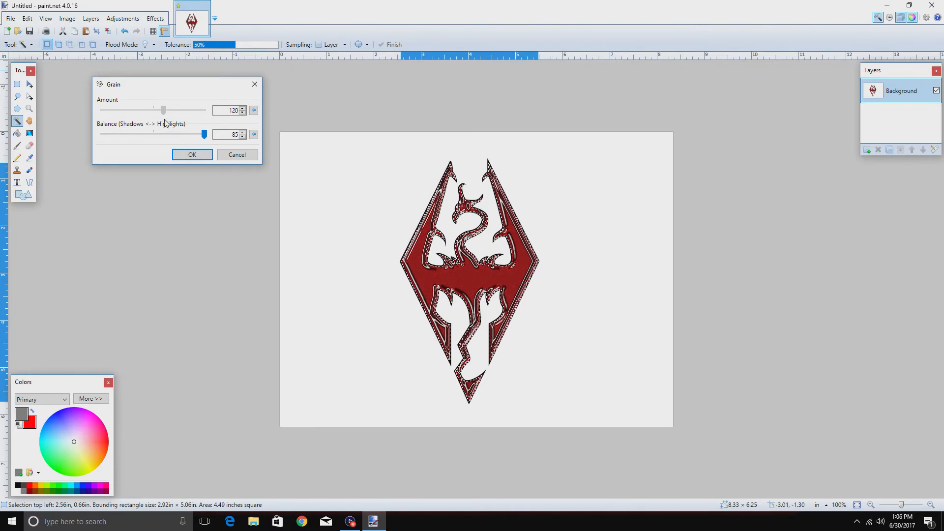
{"action": "mouse_move", "coordinate": [161, 124]}
{"action": "left_mouse_down"}
{"action": "mouse_move", "coordinate": [190, 116]}
{"action": "mouse_move", "coordinate": [162, 128]}
{"action": "mouse_move", "coordinate": [173, 123]}
{"action": "left_mouse_up"}
{"action": "left_click", "coordinate": [183, 154]}
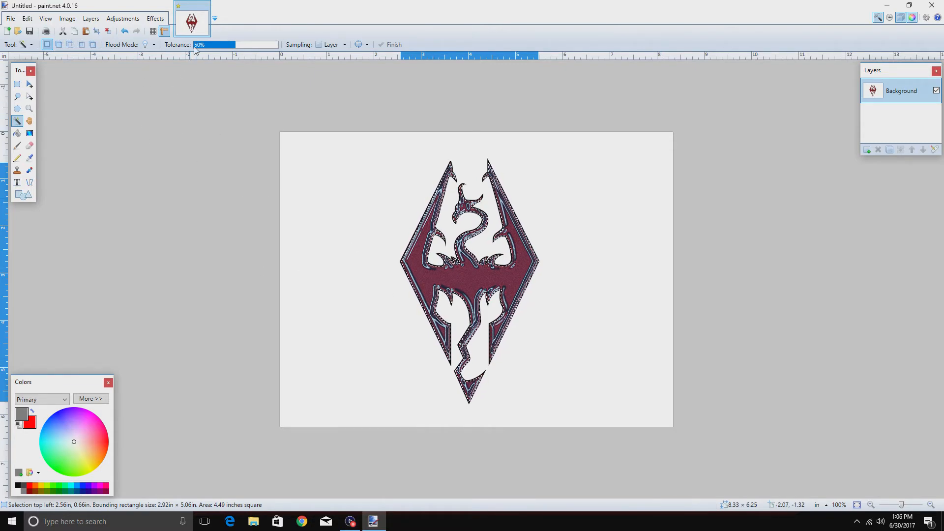
{"action": "left_click", "coordinate": [156, 19]}
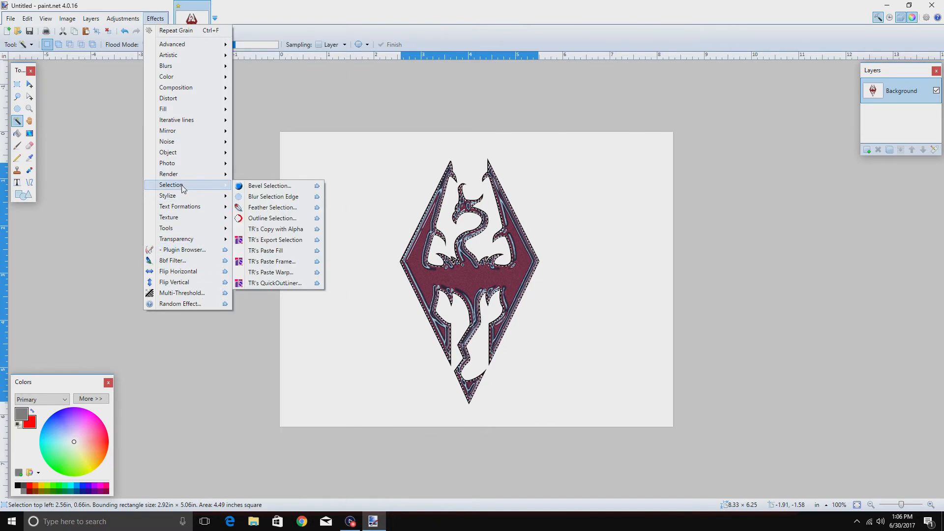
{"action": "left_click", "coordinate": [293, 207]}
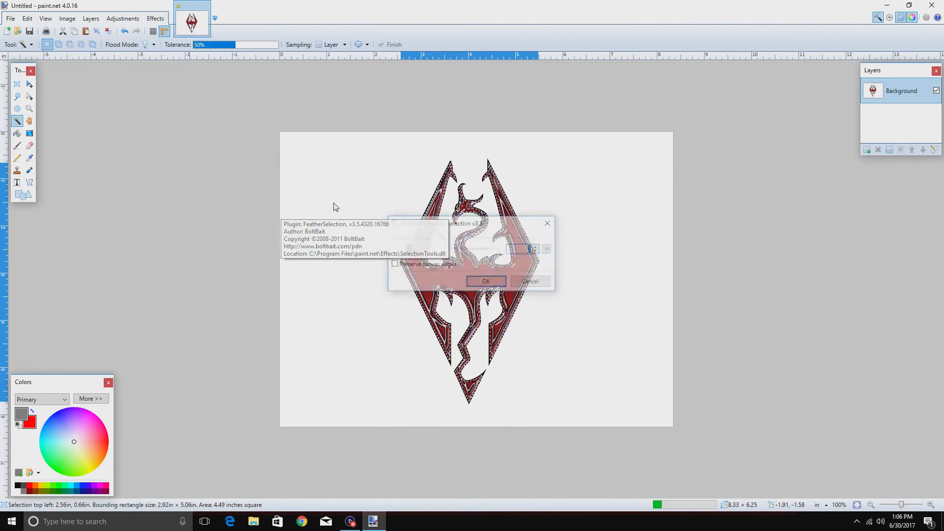
{"action": "left_click_drag", "start_coordinate": [453, 229], "coordinate": [197, 130]}
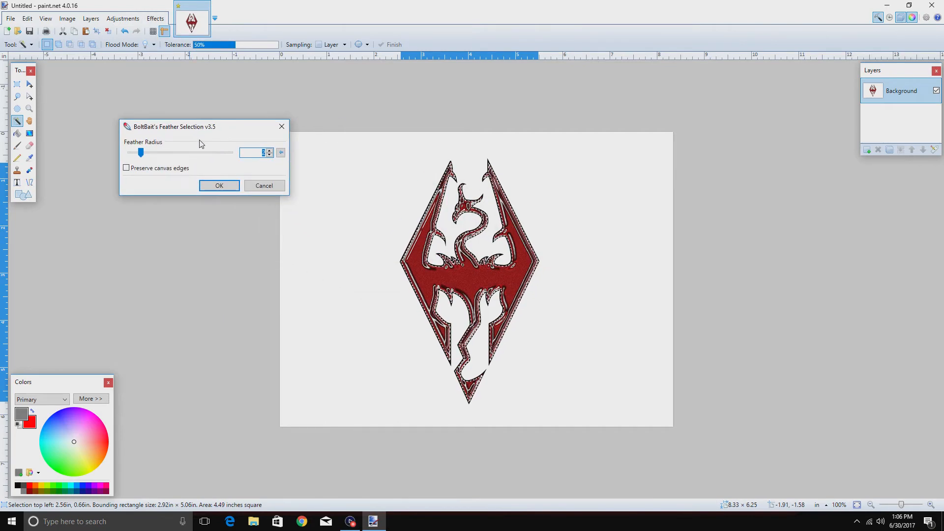
{"action": "left_click", "coordinate": [141, 153]}
{"action": "left_click_drag", "start_coordinate": [141, 154], "coordinate": [192, 163]}
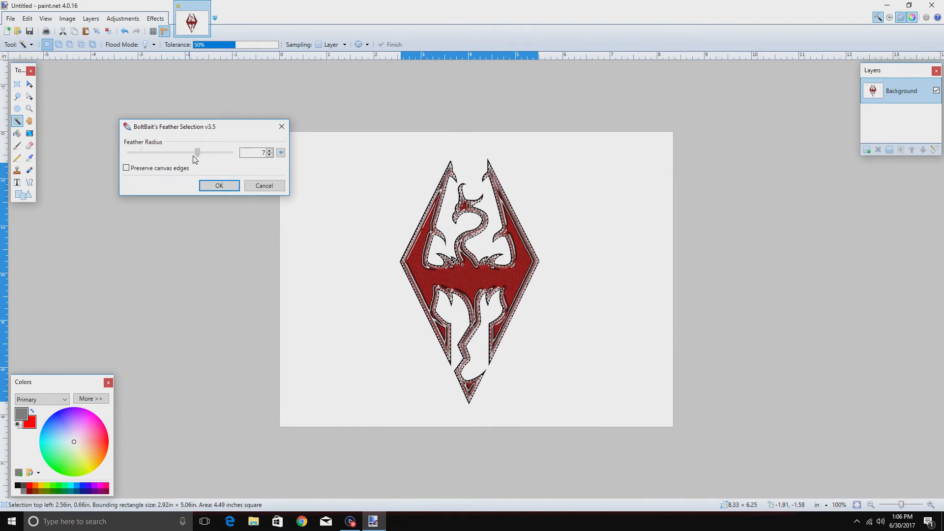
{"action": "left_click_drag", "start_coordinate": [195, 158], "coordinate": [147, 169]}
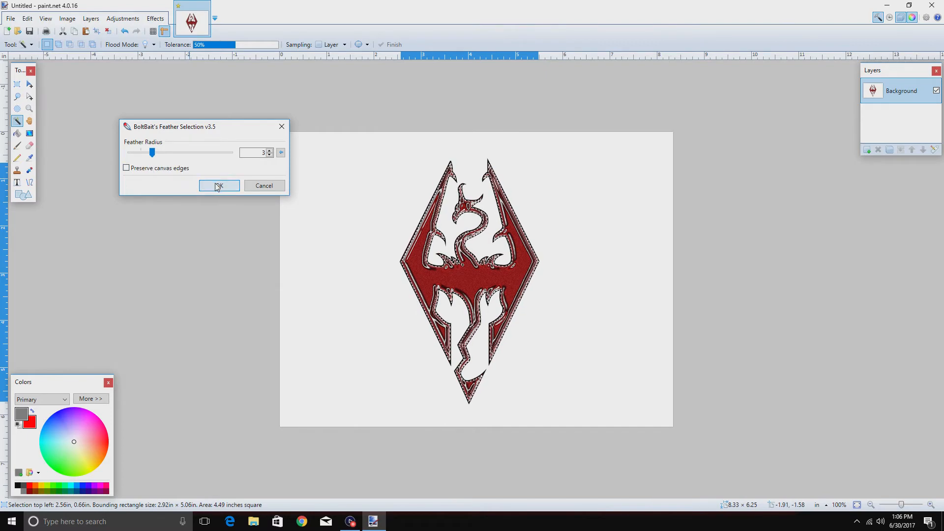
{"action": "left_click", "coordinate": [260, 187]}
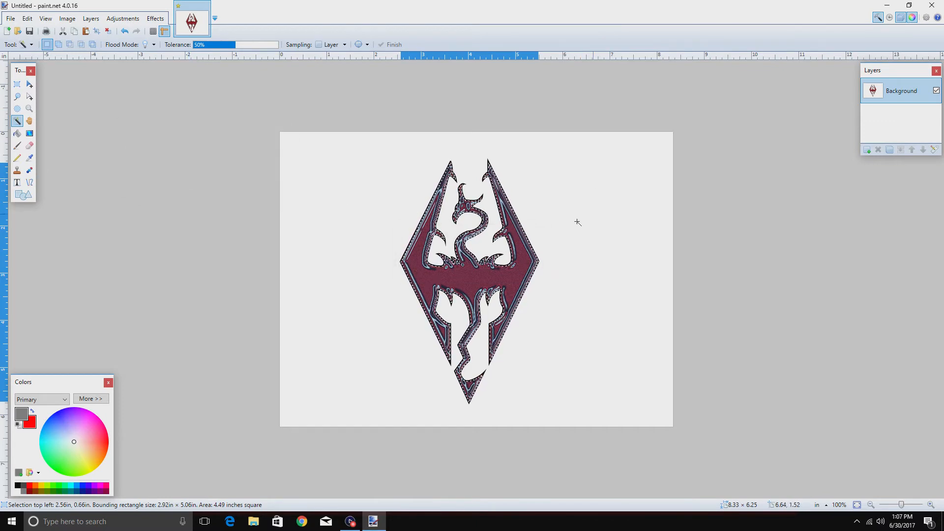
- Start a Bevel Selection on the symbol's interior and turn off the alternate lighting direction
{"action": "left_click", "coordinate": [160, 19]}
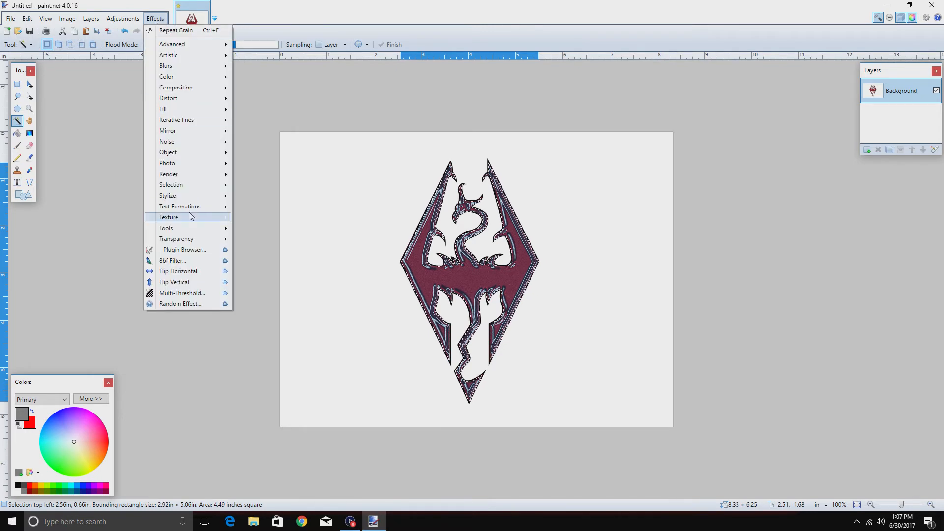
{"action": "mouse_move", "coordinate": [191, 186]}
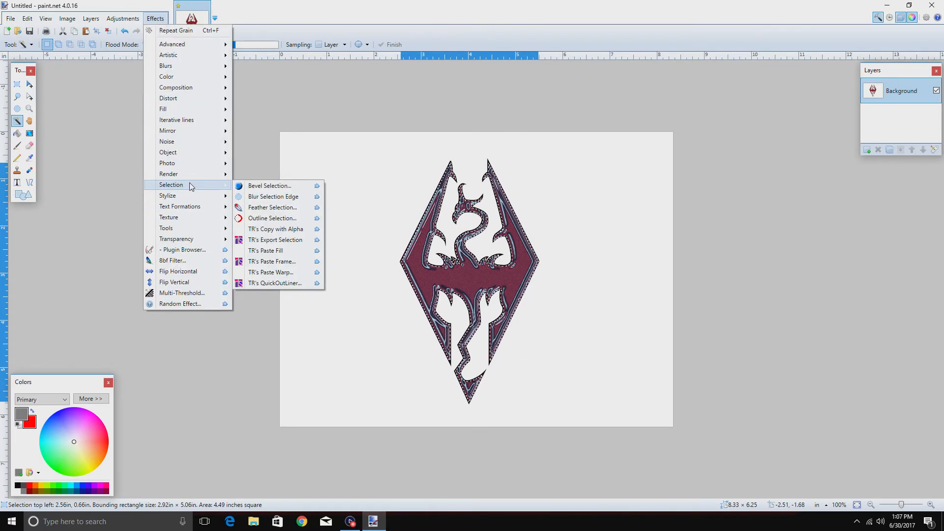
{"action": "left_click", "coordinate": [253, 187]}
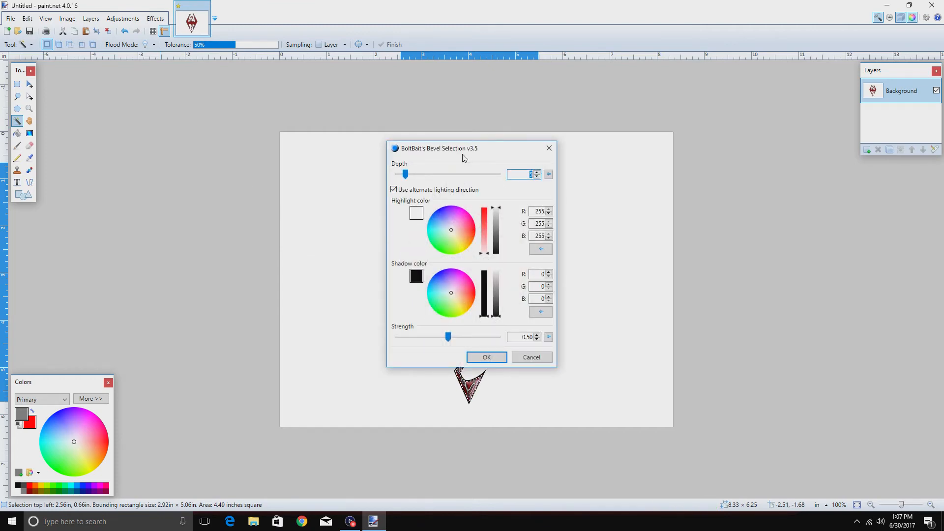
{"action": "left_click_drag", "start_coordinate": [464, 157], "coordinate": [217, 127]}
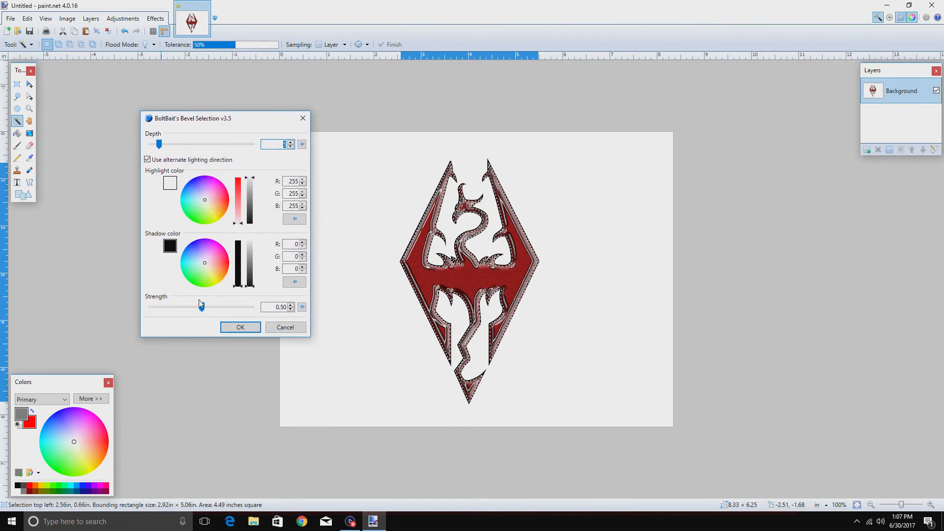
{"action": "left_click", "coordinate": [148, 160]}
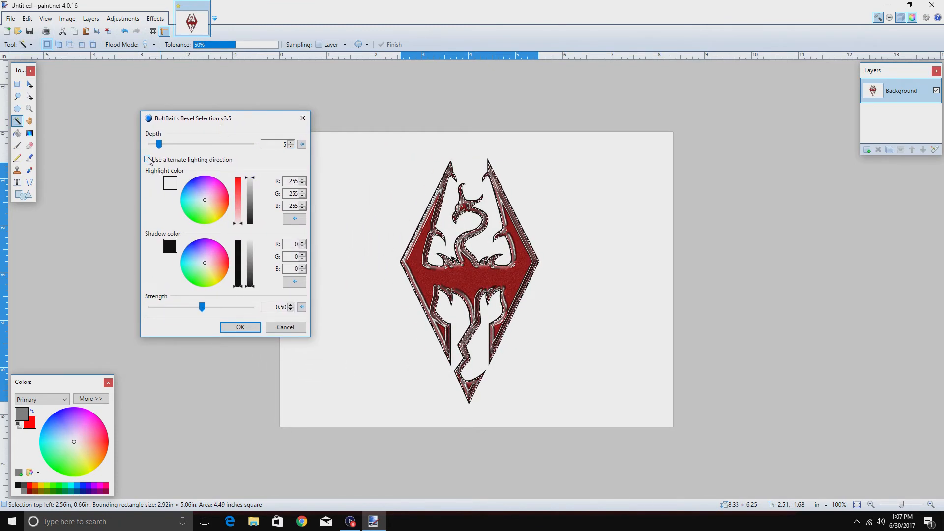
{"action": "left_click", "coordinate": [148, 160]}
{"action": "left_click", "coordinate": [148, 160]}
- Set the bevel depth to 2 and the strength to 0.17, and apply the bevel
{"action": "left_click", "coordinate": [291, 147]}
{"action": "left_click", "coordinate": [291, 147]}
{"action": "left_click", "coordinate": [290, 147]}
{"action": "left_click", "coordinate": [290, 147]}
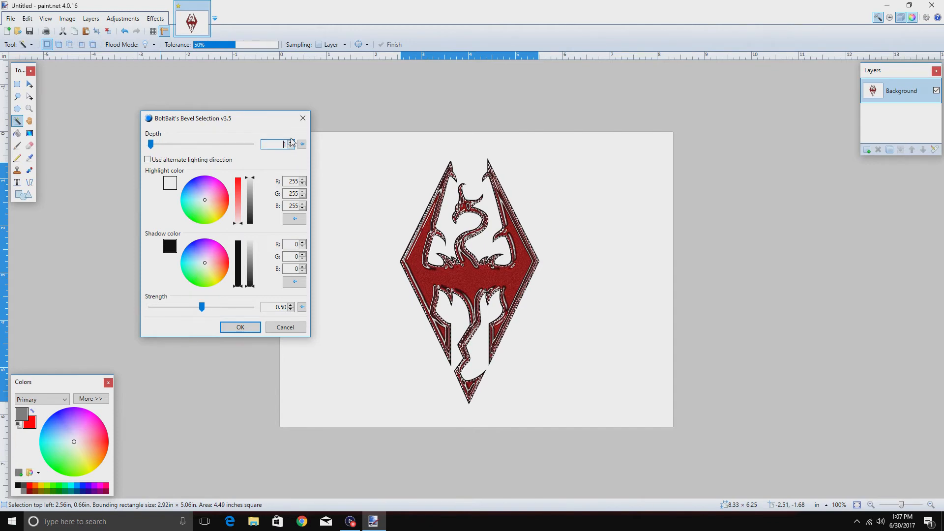
{"action": "left_click", "coordinate": [291, 141]}
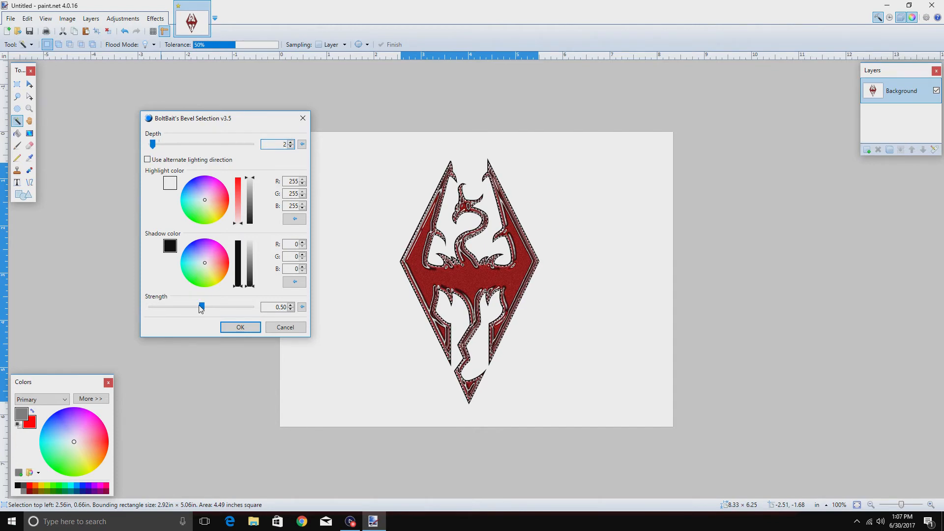
{"action": "left_click_drag", "start_coordinate": [201, 308], "coordinate": [167, 304]}
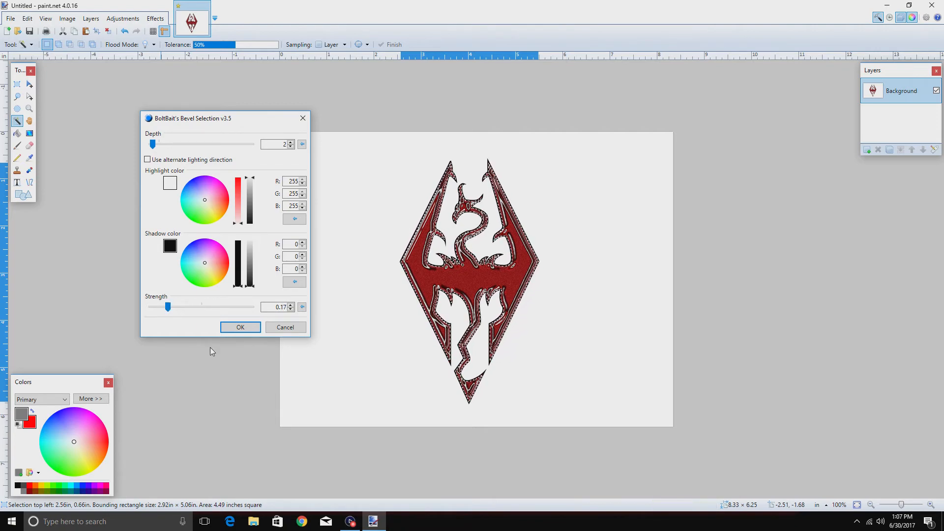
{"action": "left_click", "coordinate": [240, 327]}
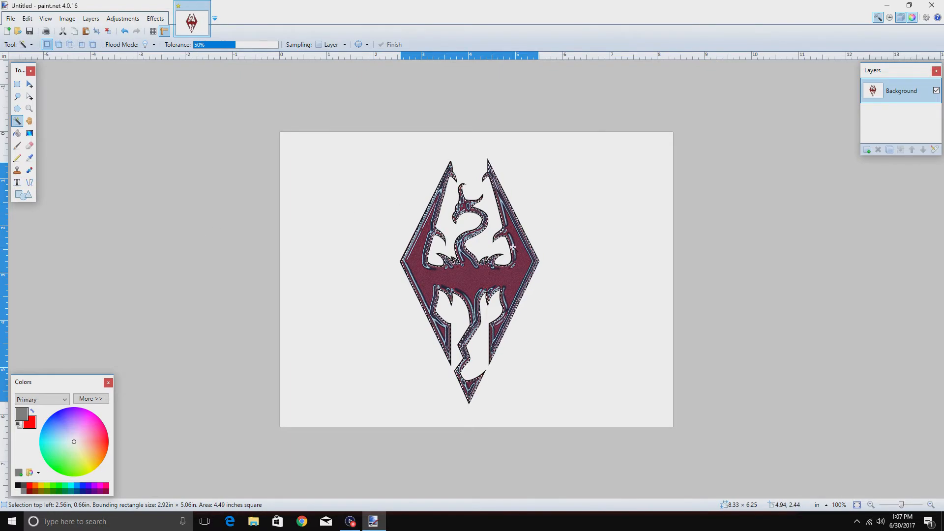
- Select the background around the symbol instead of its interior and examine the applied effects up close
{"action": "scroll", "coordinate": [513, 252], "scroll_direction": "up", "scroll_amount": 3}
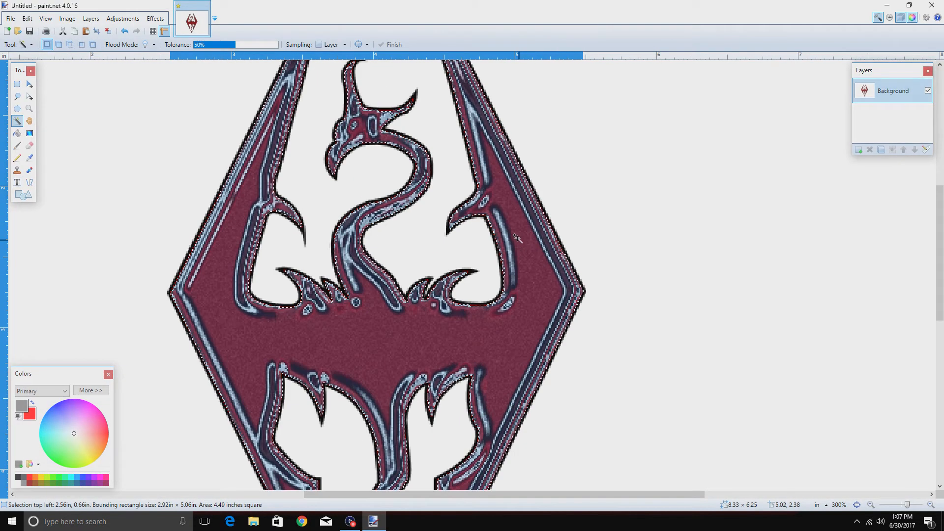
{"action": "left_click", "coordinate": [134, 164]}
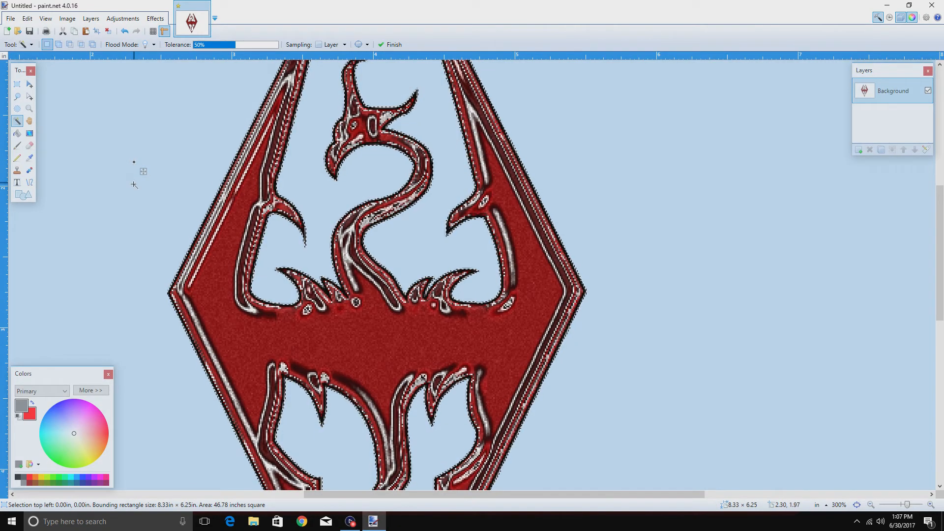
{"action": "scroll", "coordinate": [133, 184], "scroll_direction": "down", "scroll_amount": 5}
{"action": "scroll", "coordinate": [162, 206], "scroll_direction": "up", "scroll_amount": 3}
{"action": "scroll", "coordinate": [174, 234], "scroll_direction": "down", "scroll_amount": 5}
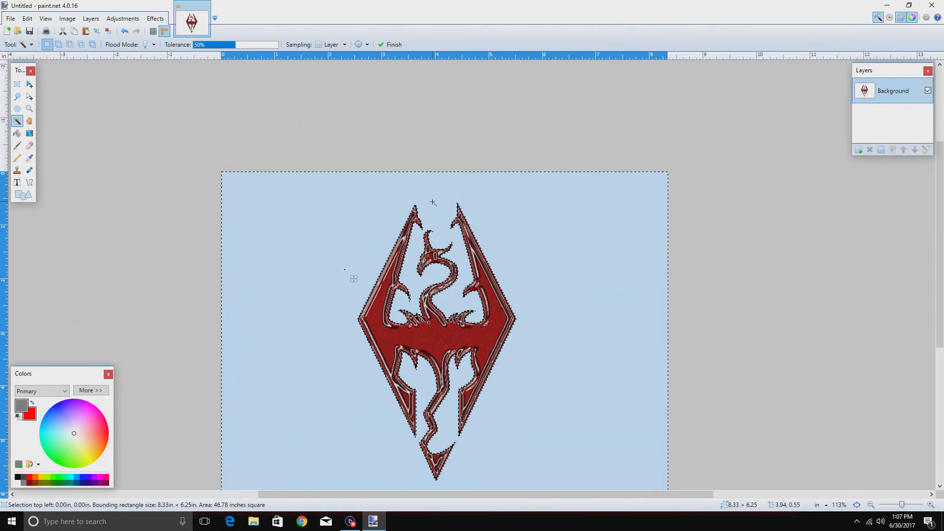
{"action": "scroll", "coordinate": [433, 202], "scroll_direction": "up", "scroll_amount": 4}
{"action": "scroll", "coordinate": [430, 205], "scroll_direction": "up", "scroll_amount": 5}
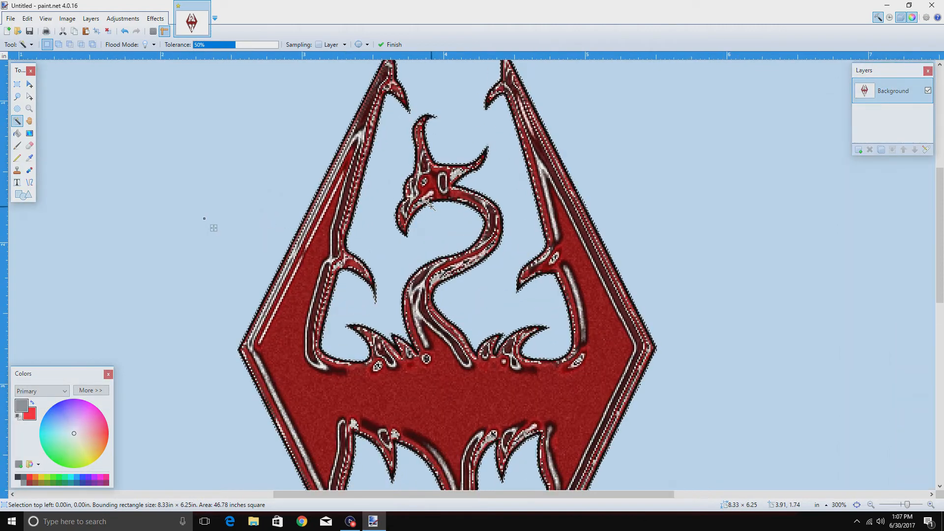
- Select the small oval on the dragon's head with the Magic Wand and apply Psychocolour with a phase shift of 0.00
{"action": "left_click", "coordinate": [451, 185]}
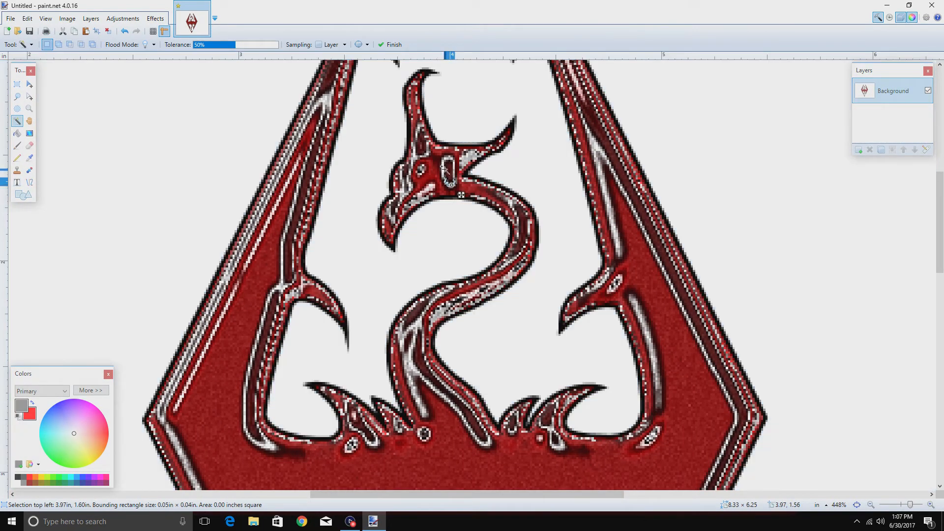
{"action": "left_click", "coordinate": [441, 168]}
{"action": "left_click", "coordinate": [448, 156]}
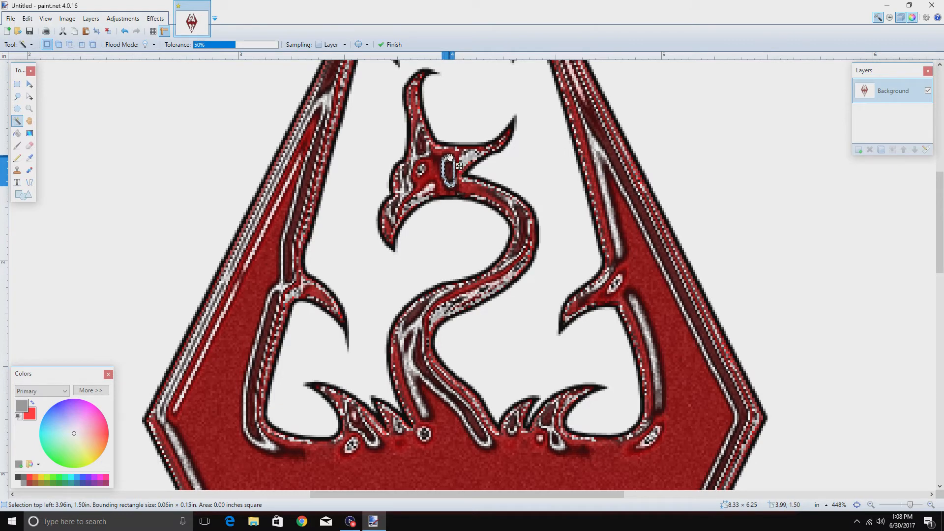
{"action": "left_click", "coordinate": [156, 20]}
{"action": "mouse_move", "coordinate": [181, 79]}
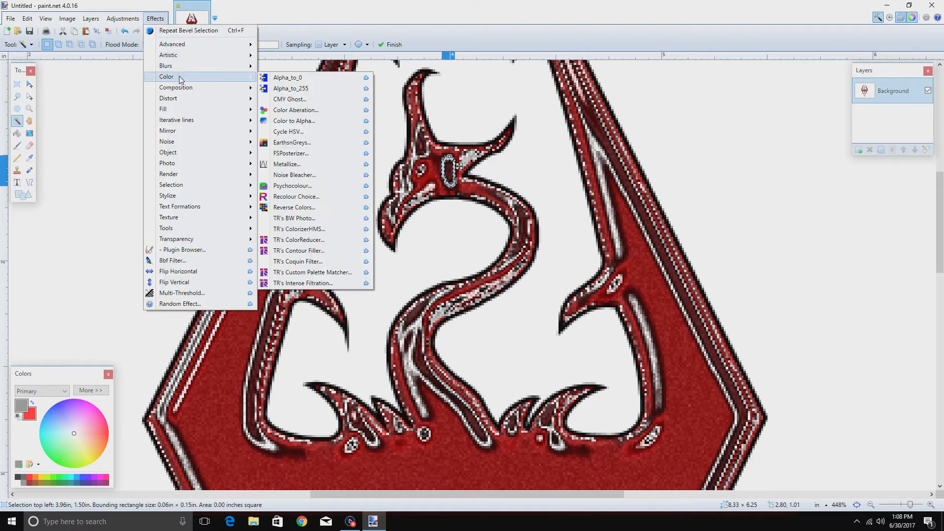
{"action": "left_click", "coordinate": [308, 188]}
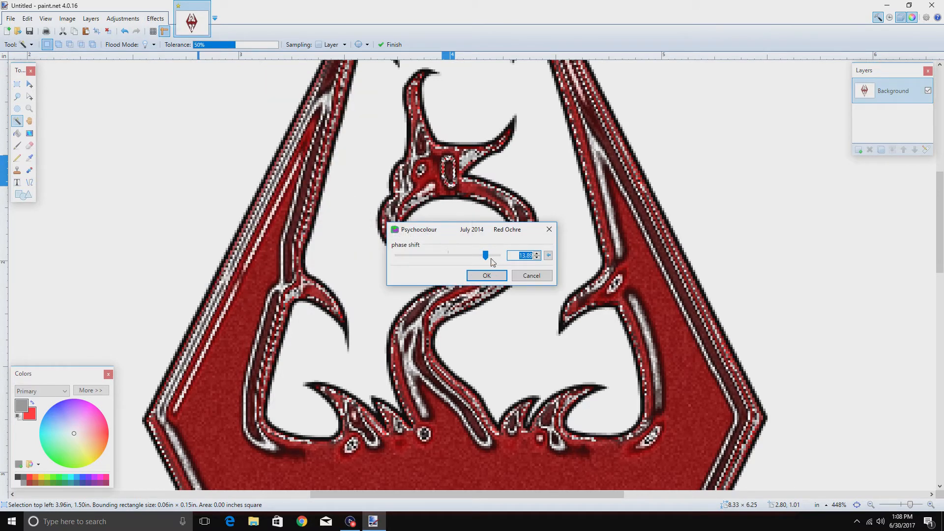
{"action": "left_click_drag", "start_coordinate": [488, 259], "coordinate": [393, 263]}
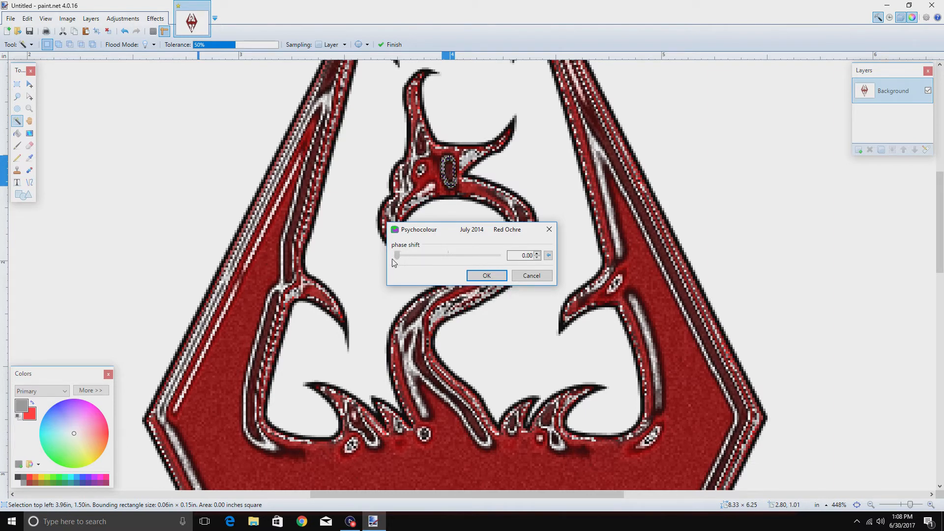
{"action": "left_click", "coordinate": [470, 276]}
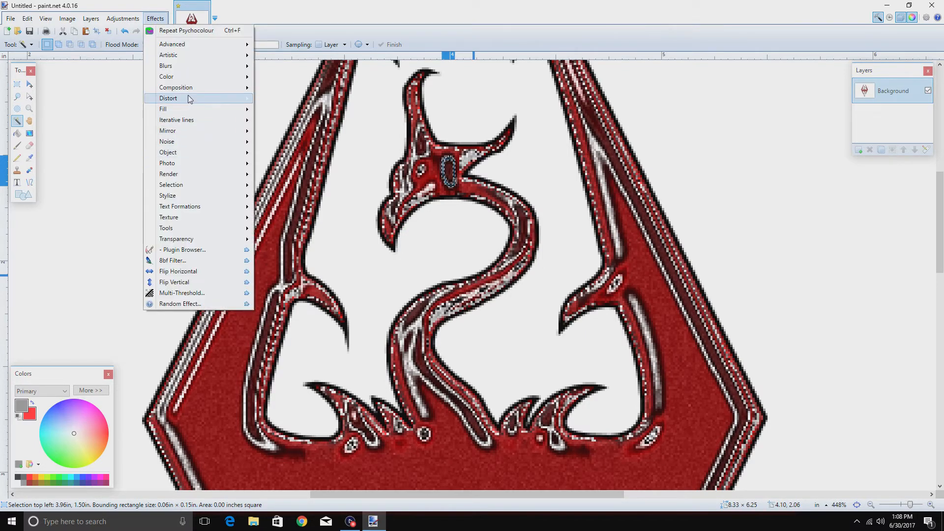
- Apply Metallize to the selected oval with a start angle of 330 and type 0, based on luminosity
{"action": "mouse_move", "coordinate": [190, 91]}
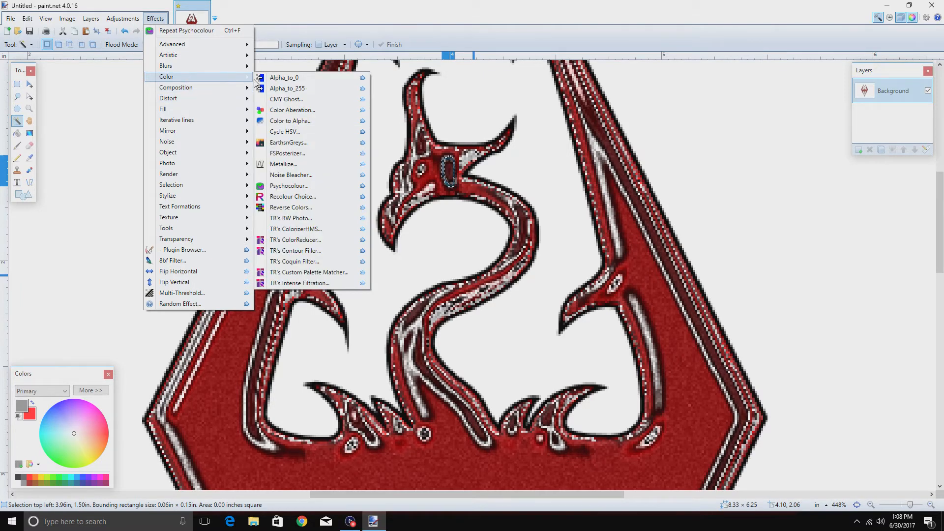
{"action": "left_click", "coordinate": [294, 164]}
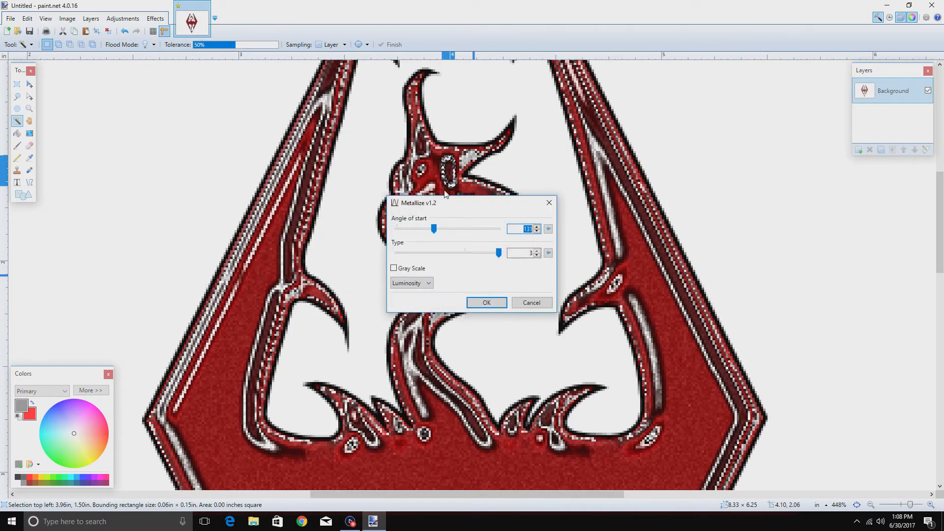
{"action": "left_click_drag", "start_coordinate": [438, 229], "coordinate": [388, 237]}
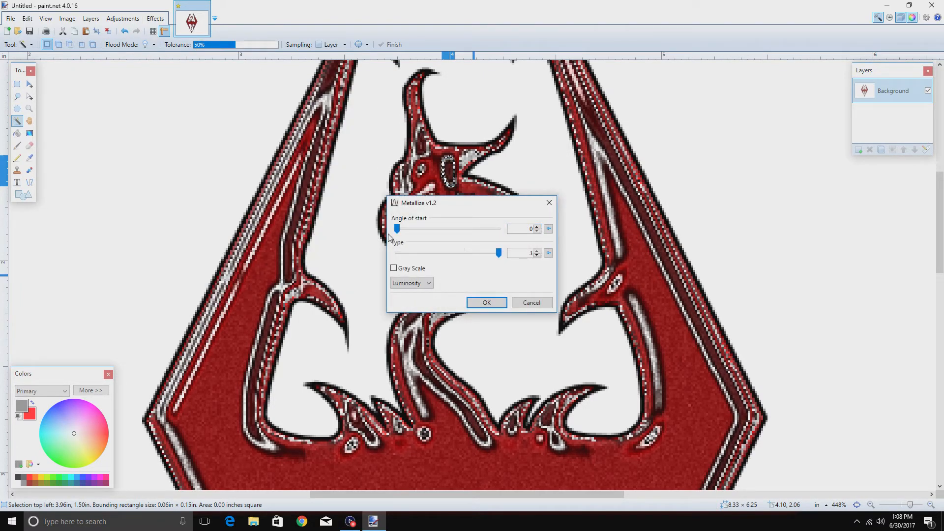
{"action": "left_click_drag", "start_coordinate": [499, 256], "coordinate": [492, 236]}
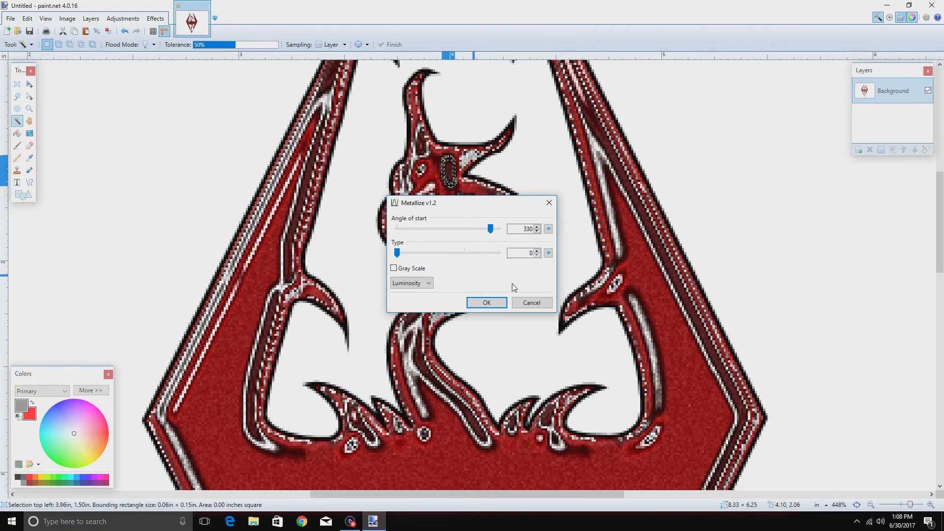
{"action": "left_click", "coordinate": [486, 302]}
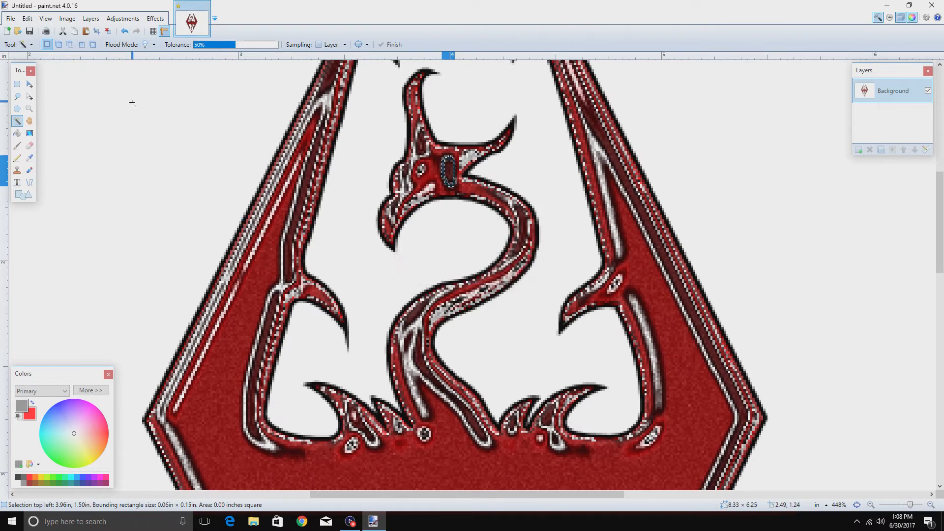
{"action": "left_click", "coordinate": [155, 18]}
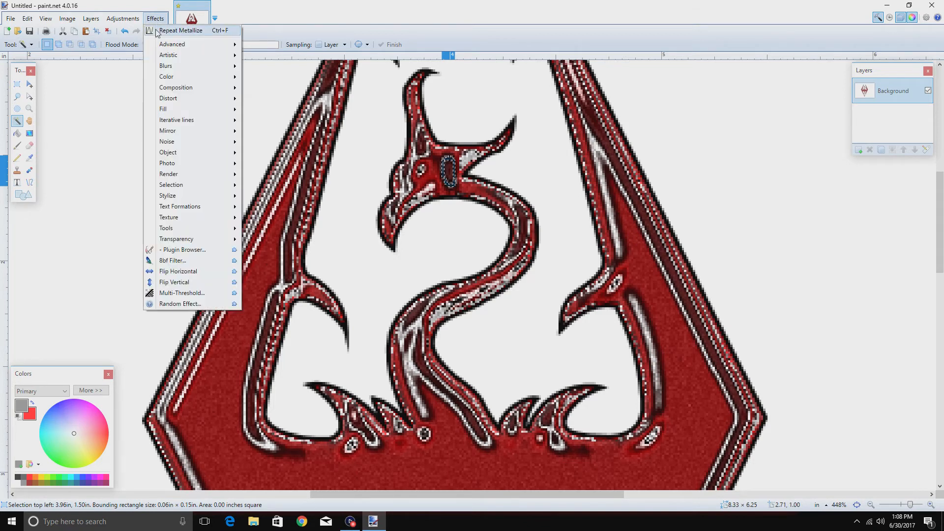
{"action": "mouse_move", "coordinate": [172, 101]}
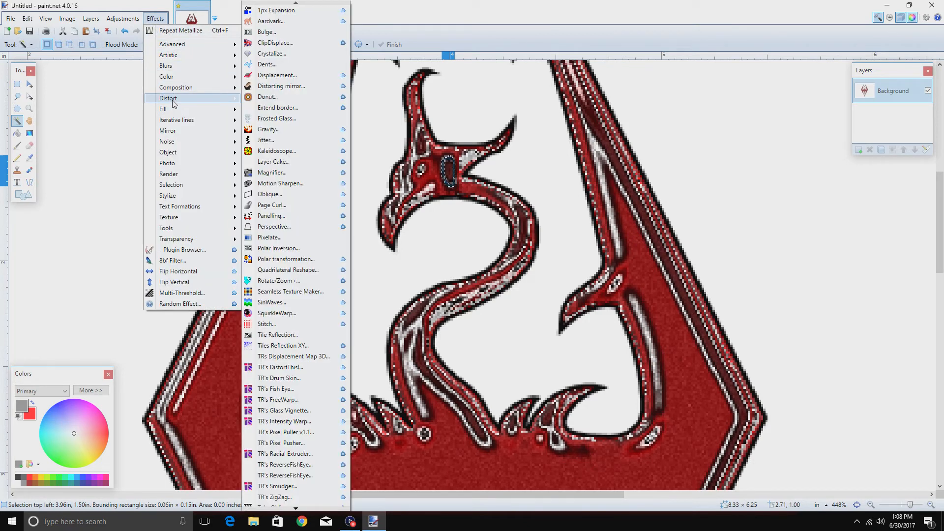
{"action": "mouse_move", "coordinate": [186, 221]}
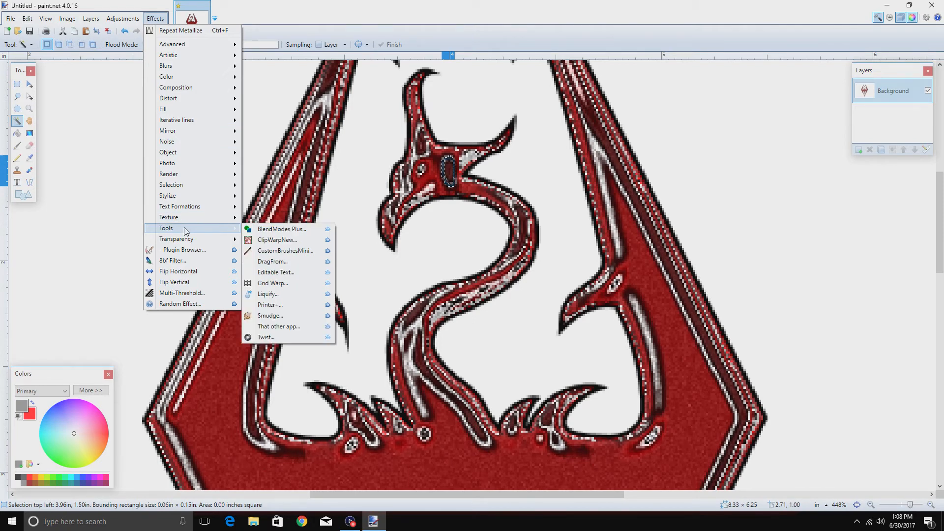
{"action": "mouse_move", "coordinate": [173, 196]}
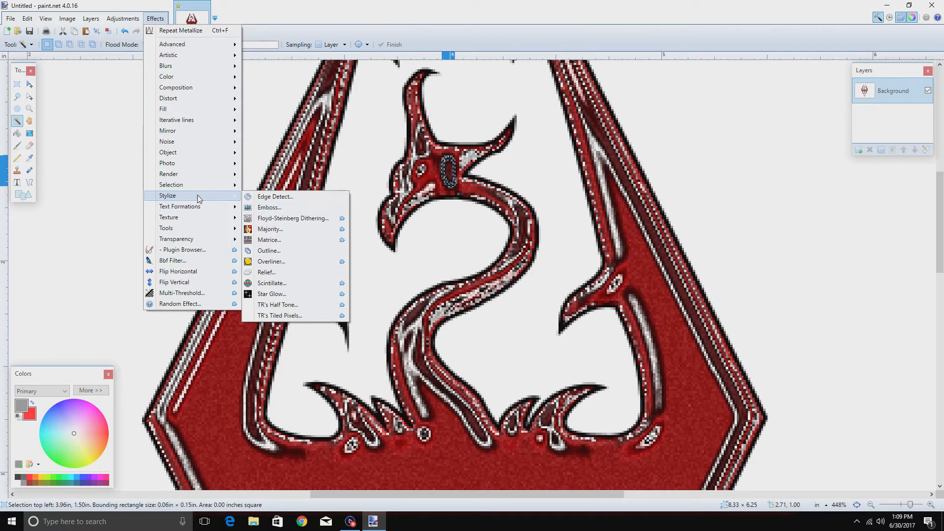
{"action": "mouse_move", "coordinate": [196, 187]}
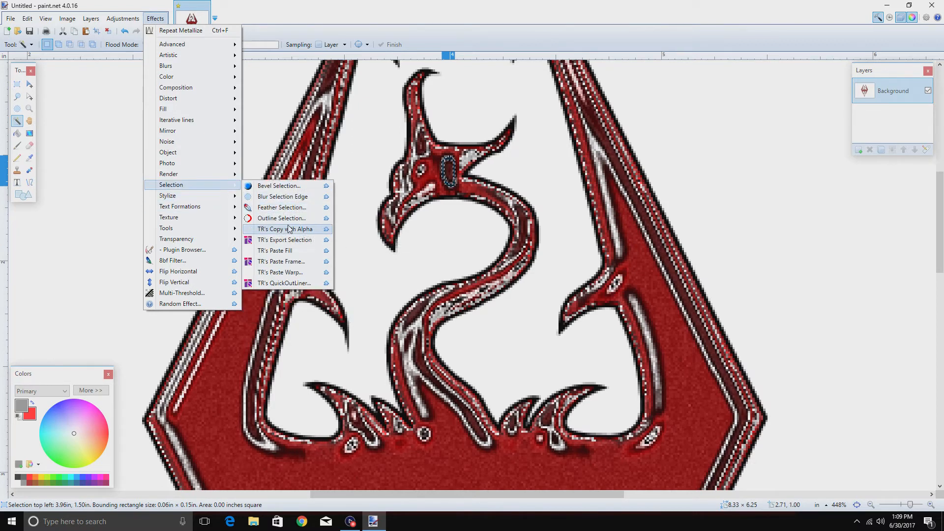
{"action": "left_click", "coordinate": [281, 207]}
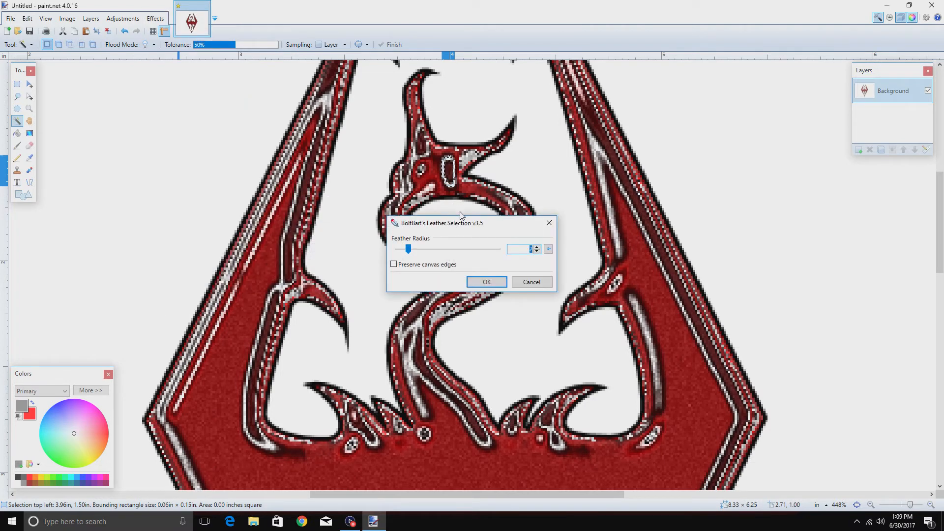
{"action": "left_click_drag", "start_coordinate": [415, 251], "coordinate": [474, 249]}
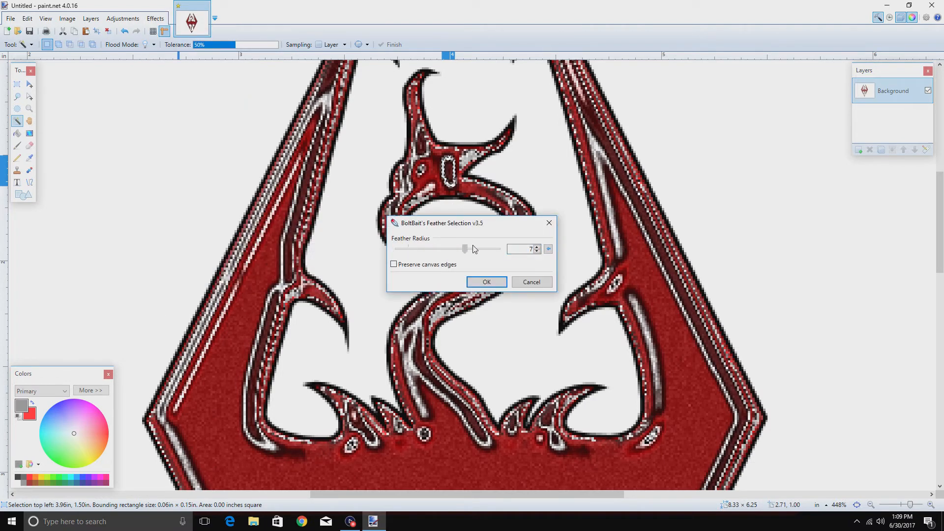
{"action": "left_click", "coordinate": [528, 282]}
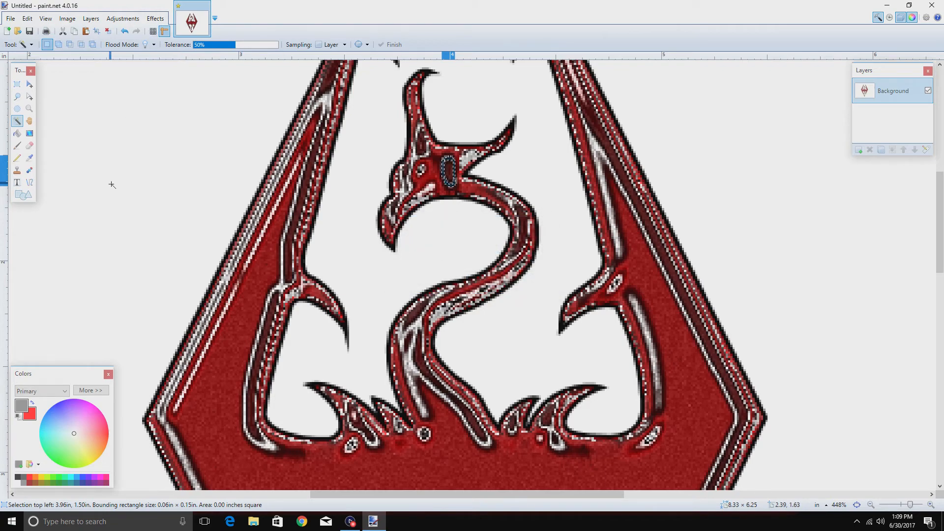
- Select the white background around the symbol with the Magic Wand and delete it, leaving only the symbol on transparency
{"action": "left_click", "coordinate": [110, 183]}
{"action": "scroll", "coordinate": [112, 182], "scroll_direction": "down", "scroll_amount": 5}
{"action": "scroll", "coordinate": [131, 169], "scroll_direction": "up", "scroll_amount": 4}
{"action": "scroll", "coordinate": [150, 162], "scroll_direction": "up", "scroll_amount": 3}
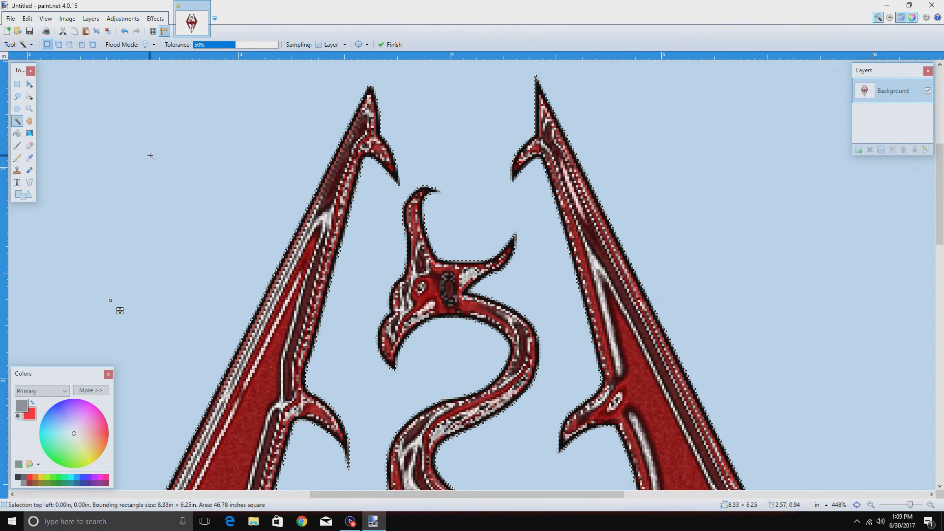
{"action": "scroll", "coordinate": [150, 155], "scroll_direction": "right", "scroll_amount": 7}
{"action": "scroll", "coordinate": [149, 150], "scroll_direction": "left", "scroll_amount": 4}
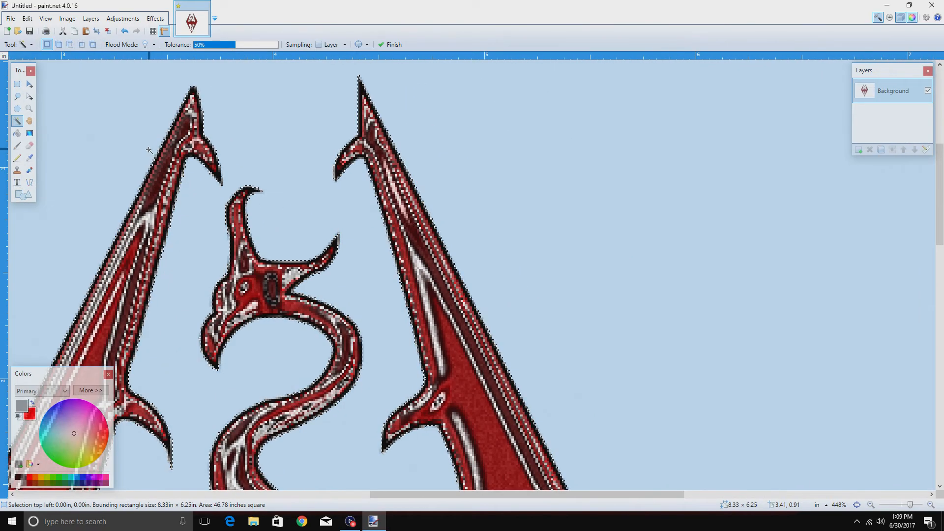
{"action": "scroll", "coordinate": [149, 150], "scroll_direction": "down", "scroll_amount": 6}
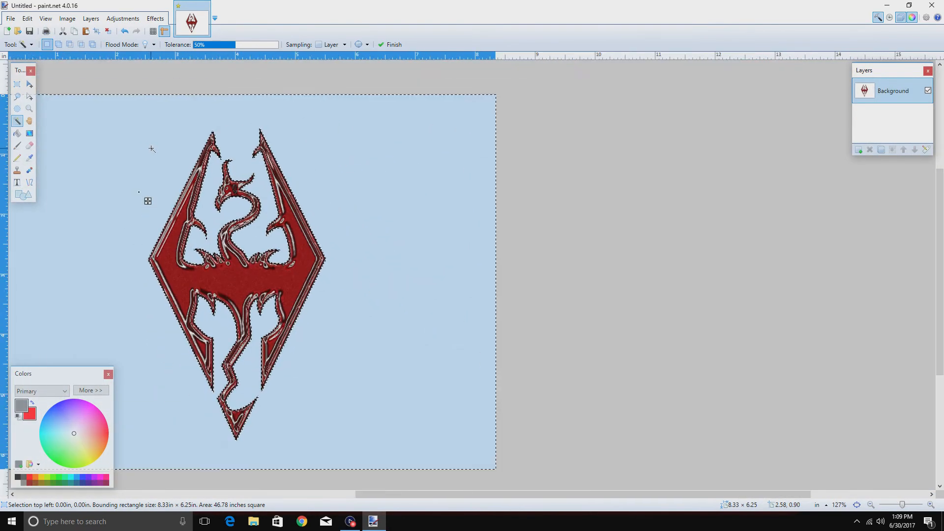
{"action": "key", "text": "ctrl+d"}
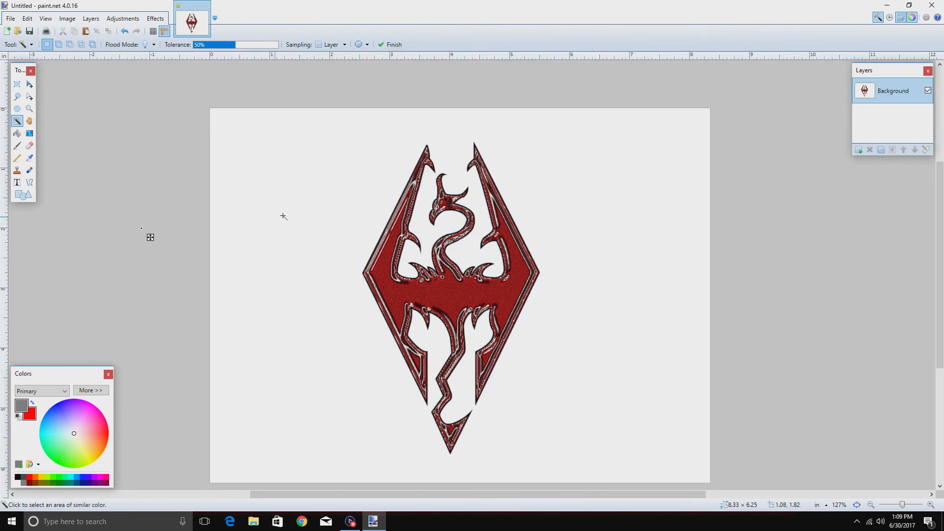
{"action": "left_click", "coordinate": [283, 213]}
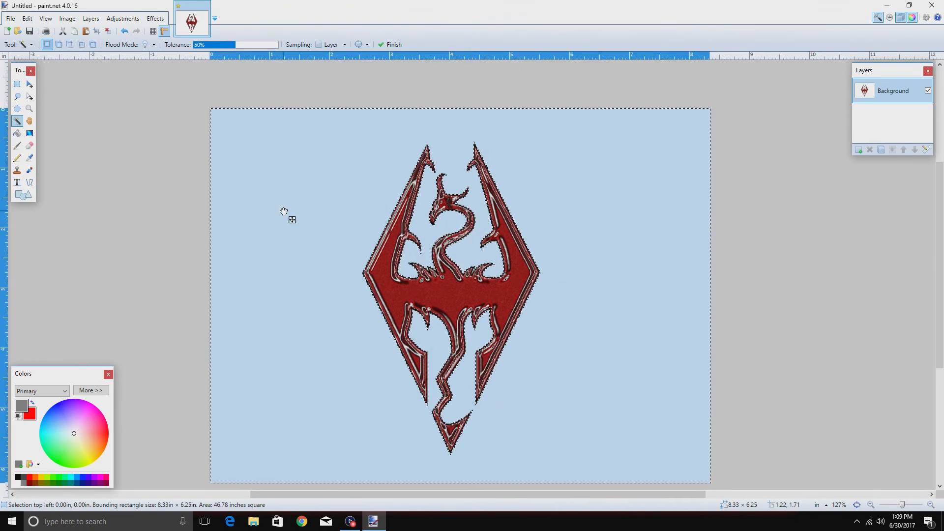
{"action": "key", "text": "Delete"}
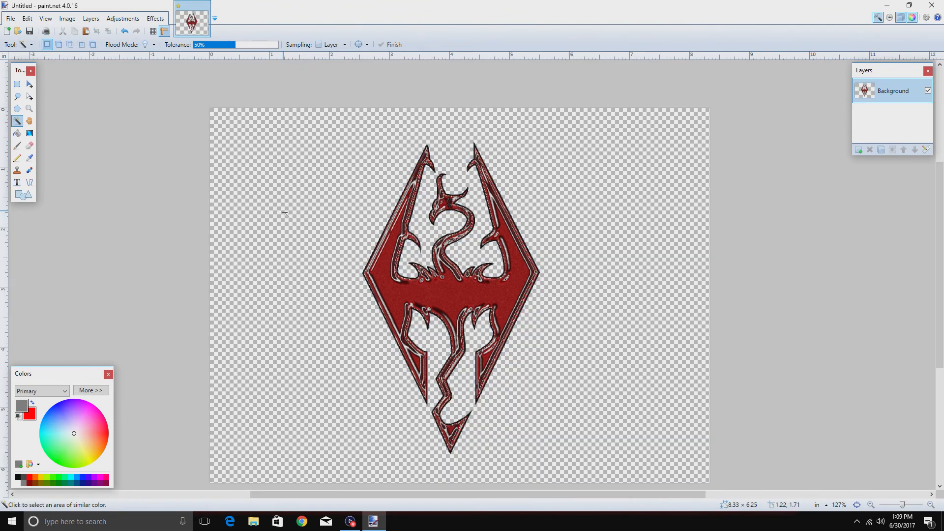
- Select the transparent area around the symbol and start a Bevel Selection with the highlight colour set to black
{"action": "left_click", "coordinate": [364, 330]}
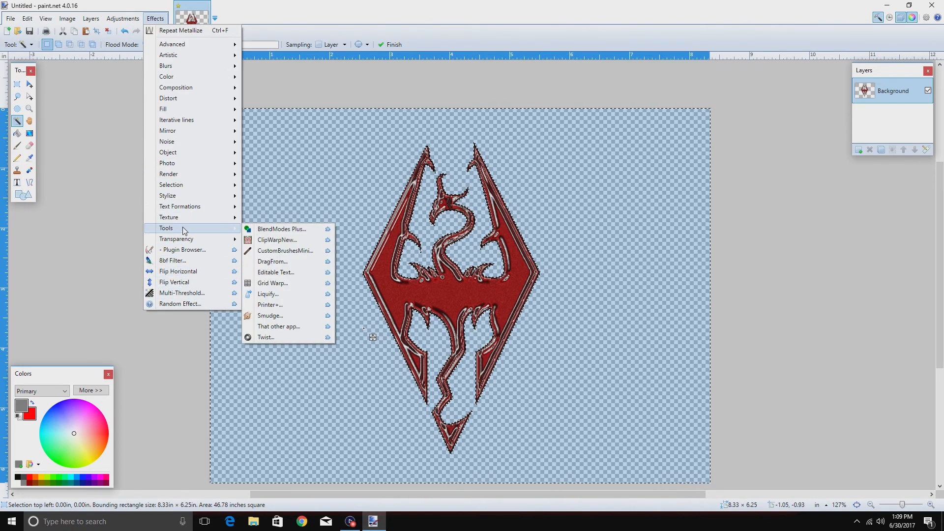
{"action": "mouse_move", "coordinate": [183, 186]}
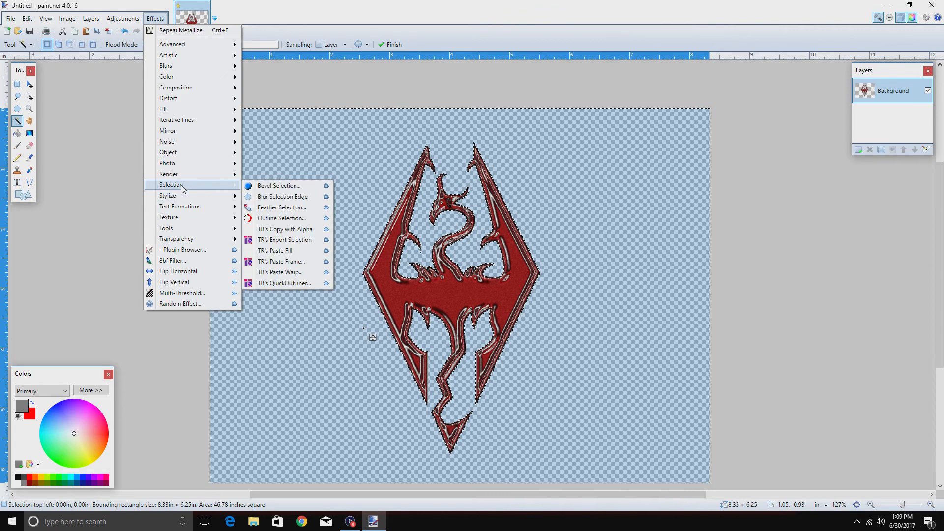
{"action": "left_click", "coordinate": [262, 186]}
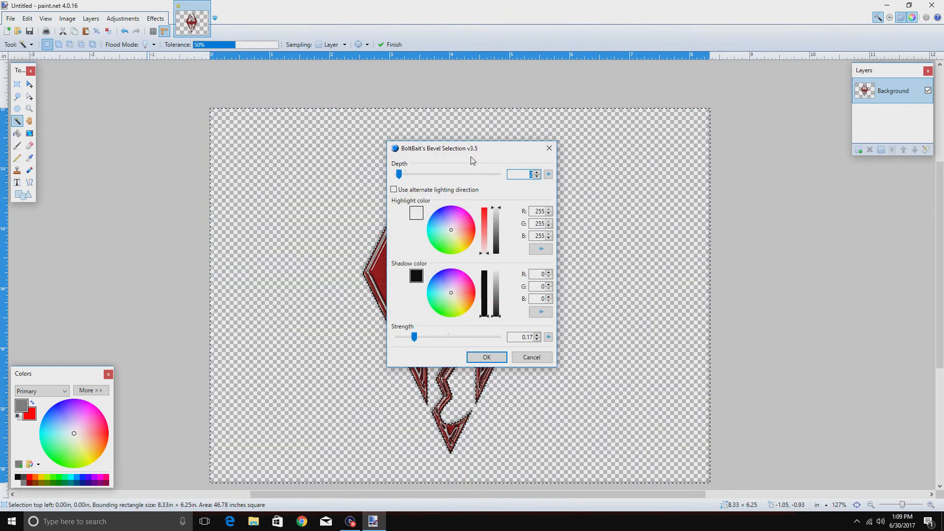
{"action": "left_click_drag", "start_coordinate": [470, 156], "coordinate": [187, 137]}
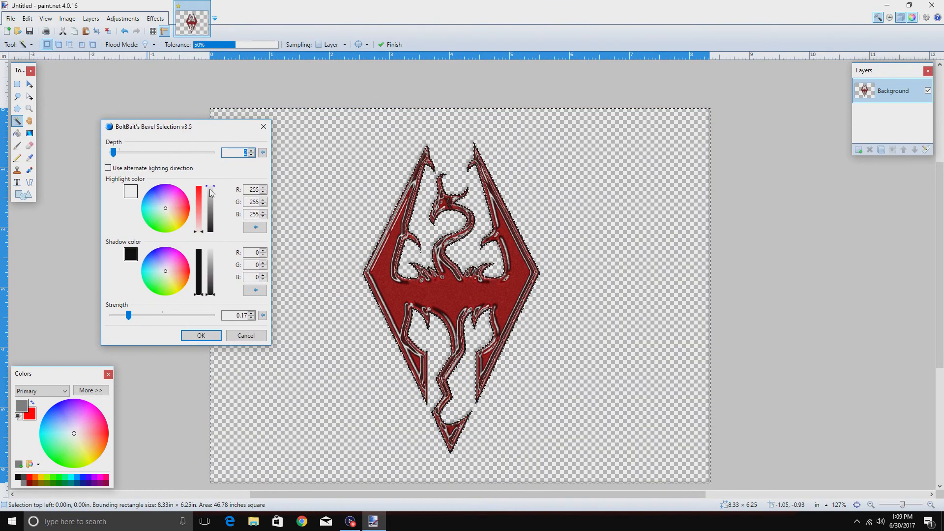
{"action": "left_click_drag", "start_coordinate": [214, 189], "coordinate": [208, 270]}
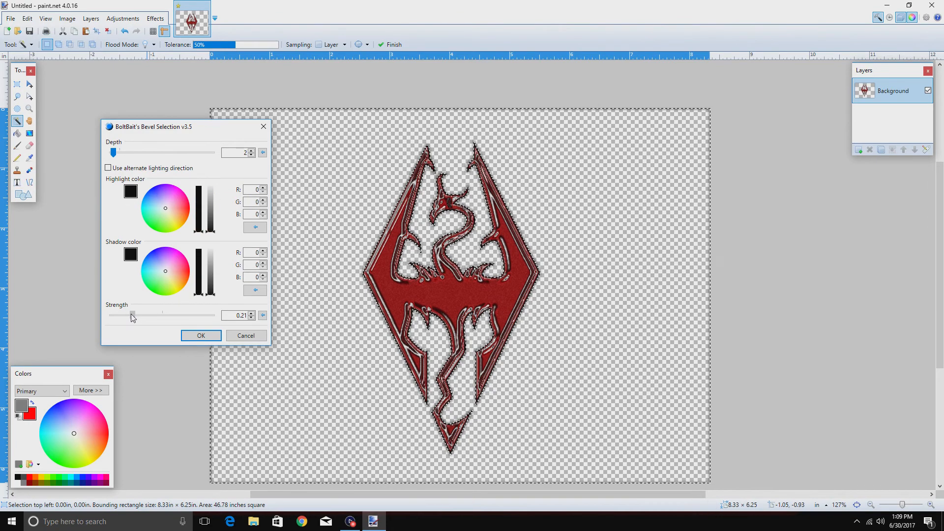
- Set the bevel depth to 3 and the strength to about 0.32, apply the bevel and clear the selection
{"action": "left_click_drag", "start_coordinate": [137, 319], "coordinate": [137, 318]}
{"action": "left_click_drag", "start_coordinate": [113, 153], "coordinate": [115, 154]}
{"action": "left_click_drag", "start_coordinate": [136, 317], "coordinate": [147, 318]}
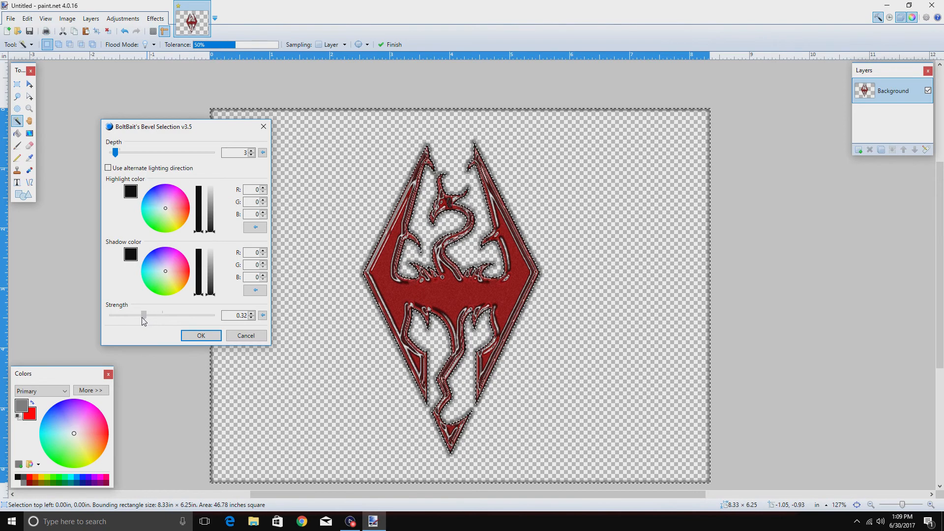
{"action": "left_click", "coordinate": [196, 338]}
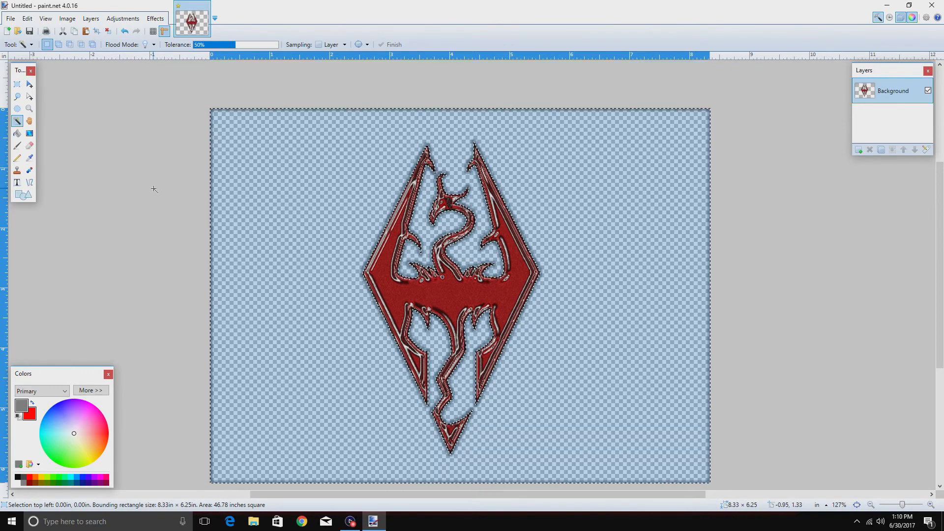
{"action": "left_click", "coordinate": [154, 189]}
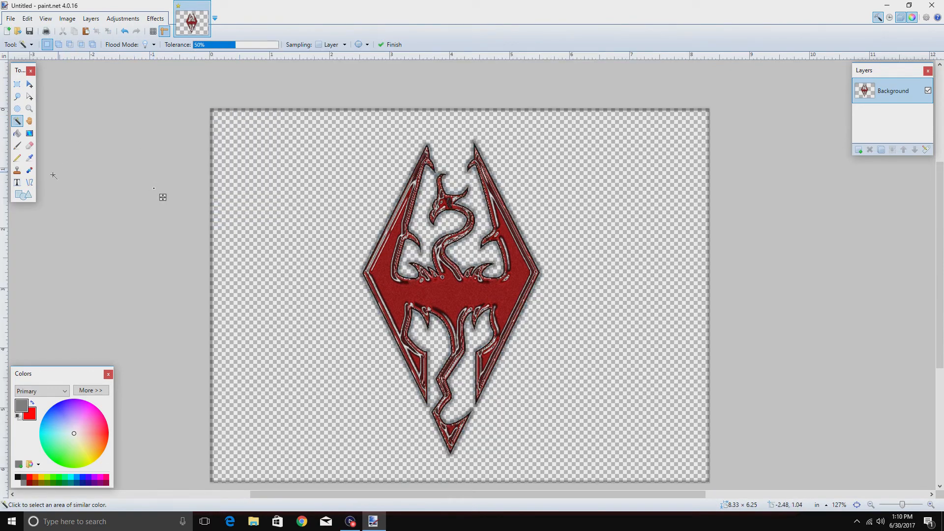
- Erase the dark bevel border along the canvas edges with a brush width of 95, and set the Eraser width back to 2
{"action": "left_click", "coordinate": [30, 146]}
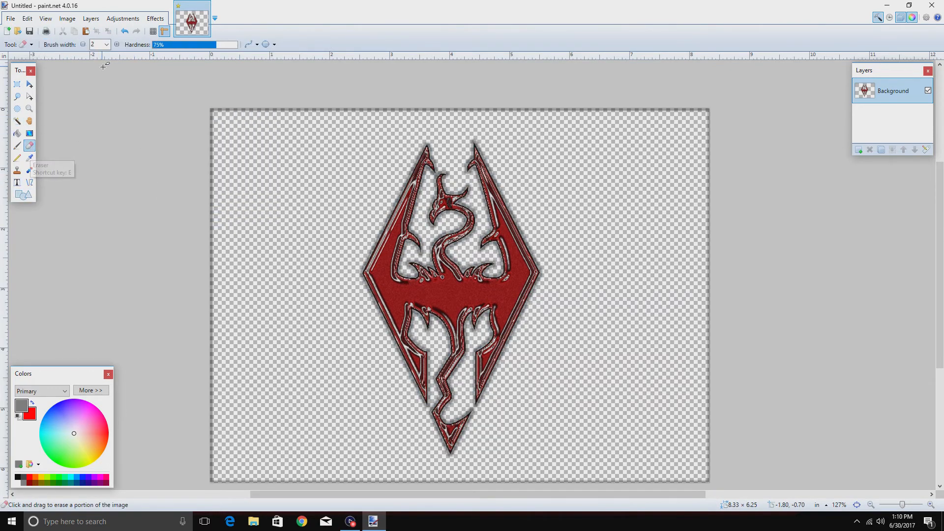
{"action": "left_click", "coordinate": [106, 45]}
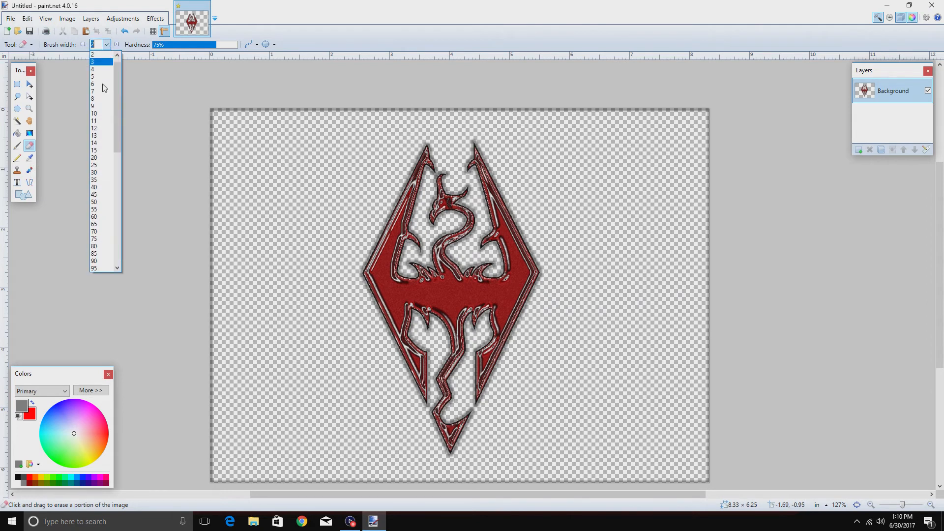
{"action": "left_click", "coordinate": [102, 268]}
{"action": "mouse_move", "coordinate": [190, 112]}
{"action": "left_mouse_down"}
{"action": "mouse_move", "coordinate": [709, 116]}
{"action": "mouse_move", "coordinate": [724, 235]}
{"action": "mouse_move", "coordinate": [711, 335]}
{"action": "mouse_move", "coordinate": [712, 489]}
{"action": "mouse_move", "coordinate": [428, 494]}
{"action": "mouse_move", "coordinate": [230, 469]}
{"action": "mouse_move", "coordinate": [228, 106]}
{"action": "mouse_move", "coordinate": [236, 95]}
{"action": "mouse_move", "coordinate": [238, 123]}
{"action": "left_mouse_up"}
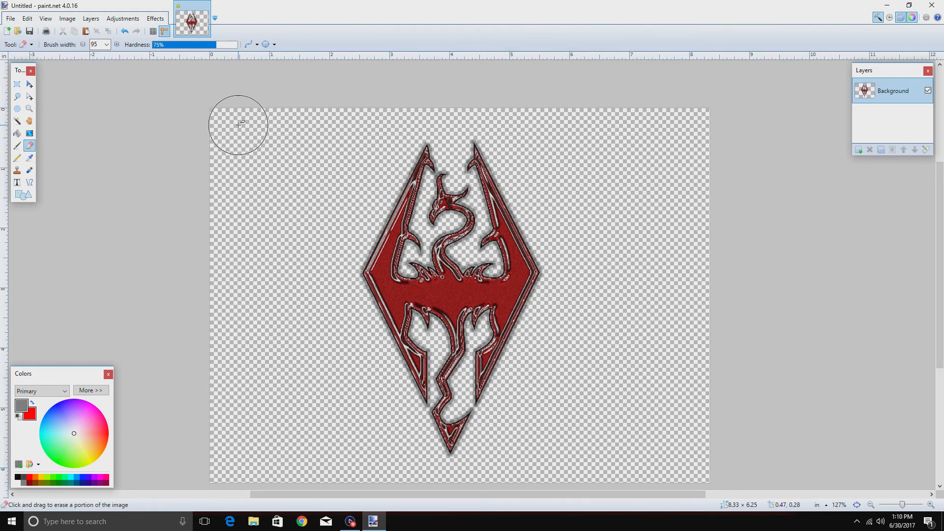
{"action": "left_click", "coordinate": [106, 44]}
{"action": "left_click_drag", "start_coordinate": [116, 173], "coordinate": [130, 68]}
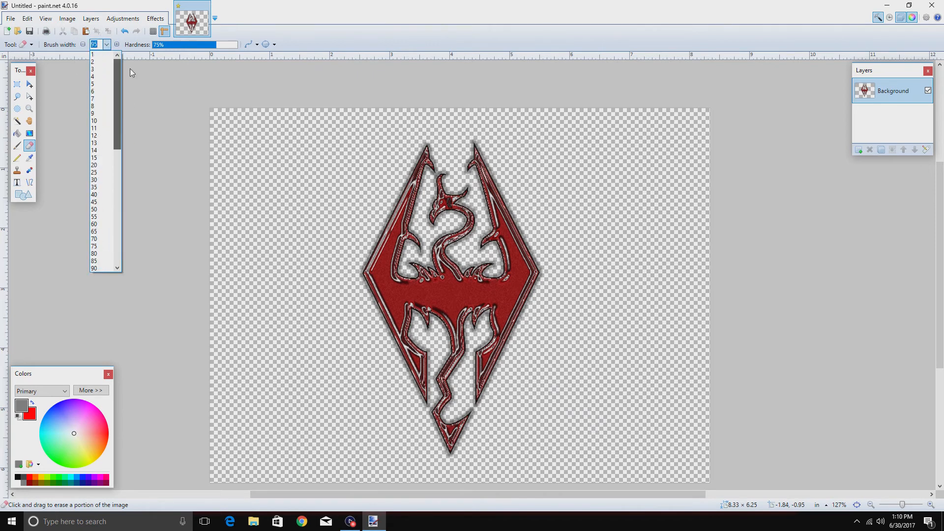
{"action": "left_click", "coordinate": [104, 62]}
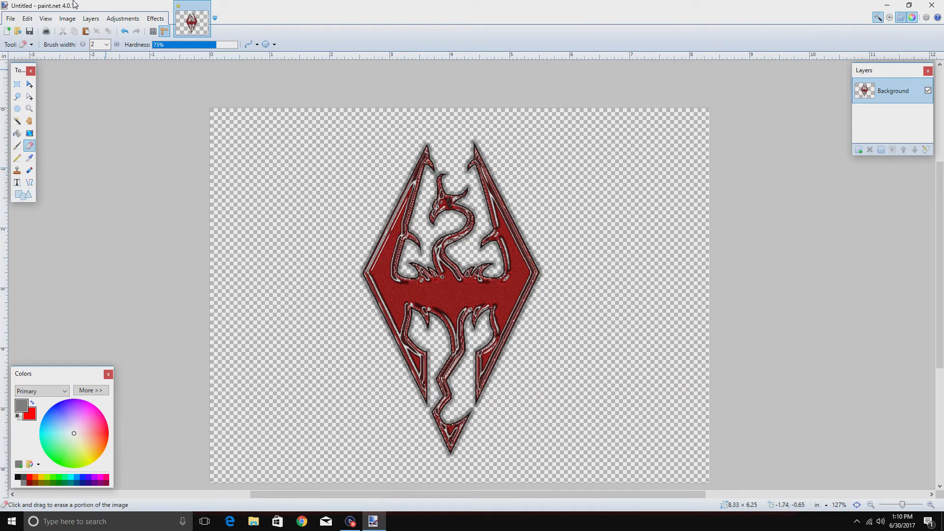
- Save the image as the PNG "Empire Symbol 1" in the "04. colored in pictures" folder with auto-detected bit depth
{"action": "left_click", "coordinate": [10, 20]}
{"action": "left_click", "coordinate": [34, 102]}
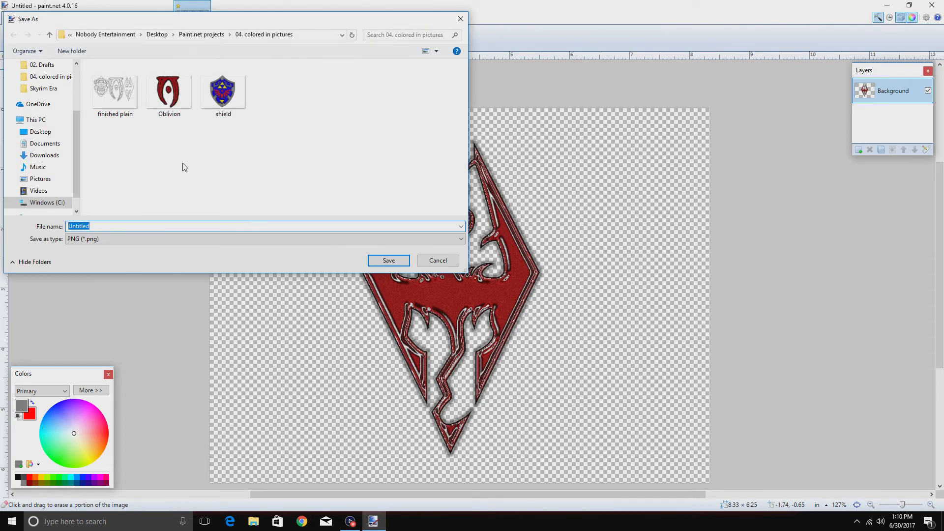
{"action": "type", "text": "M"}
{"action": "type", "text": "mbol 1"}
{"action": "left_click", "coordinate": [401, 259]}
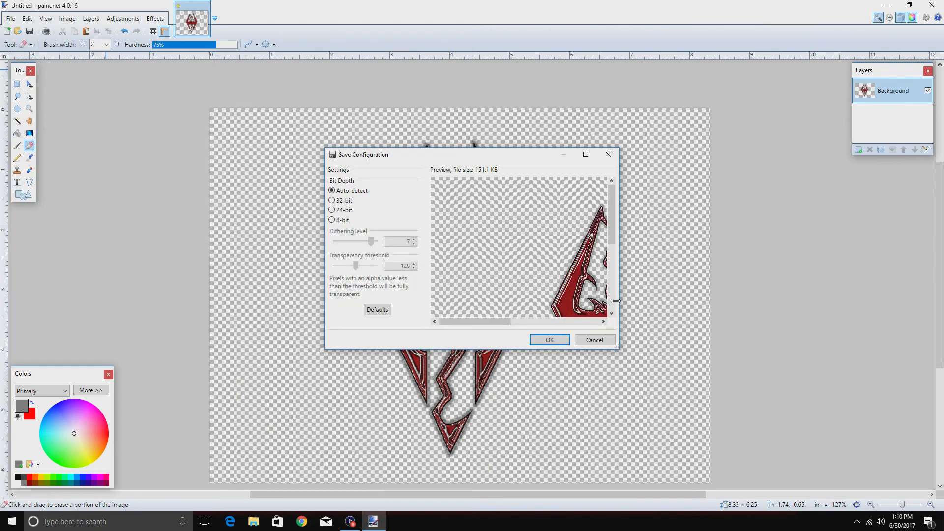
{"action": "left_click_drag", "start_coordinate": [496, 320], "coordinate": [535, 321]}
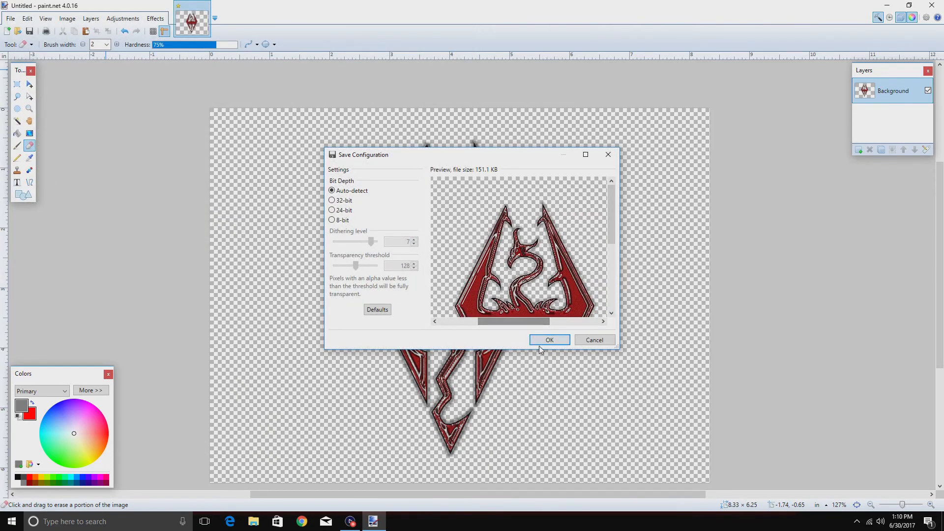
{"action": "left_click", "coordinate": [545, 340]}
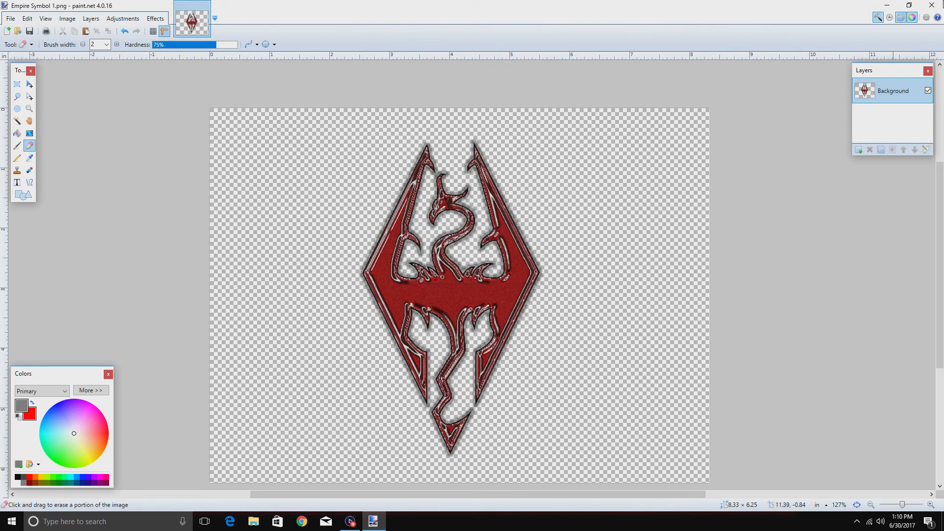
- Close paint.net, view the saved Empire Symbol 1 image from Paint.net projects > 04. colored in pictures, and select the Oblivion picture
{"action": "left_click", "coordinate": [931, 7]}
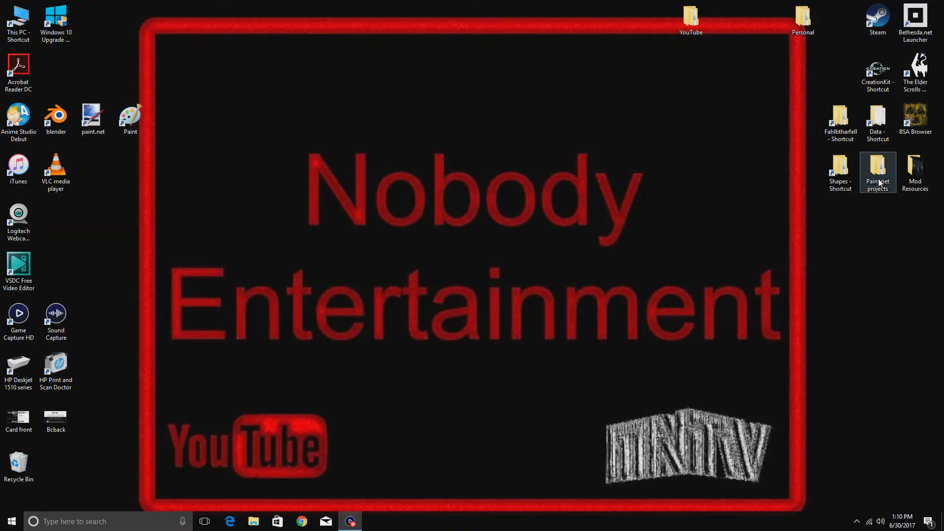
{"action": "double_click", "coordinate": [882, 172]}
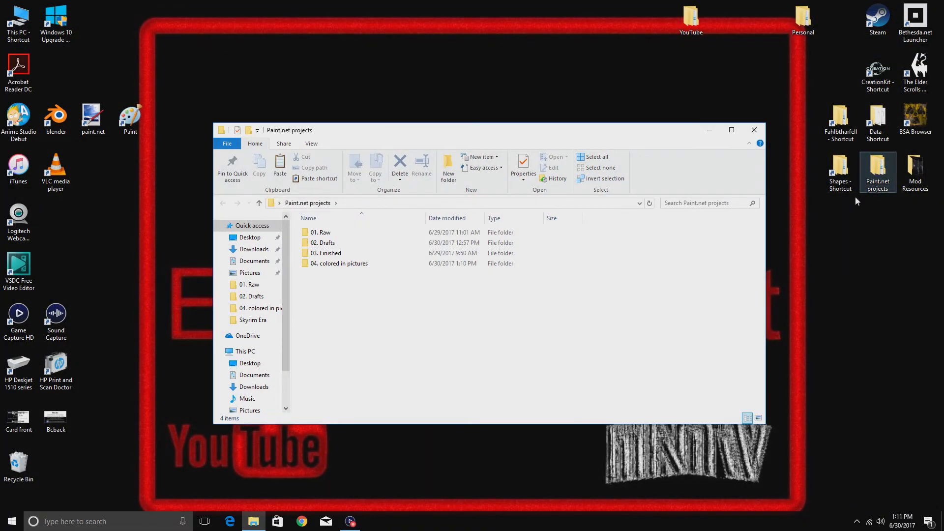
{"action": "double_click", "coordinate": [339, 264]}
{"action": "double_click", "coordinate": [334, 252]}
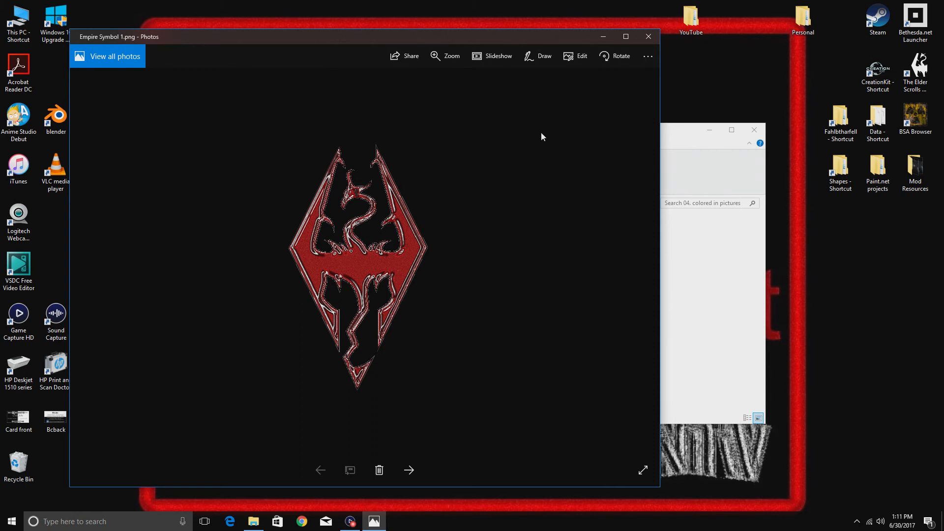
{"action": "left_click", "coordinate": [647, 43]}
{"action": "left_click", "coordinate": [450, 253]}
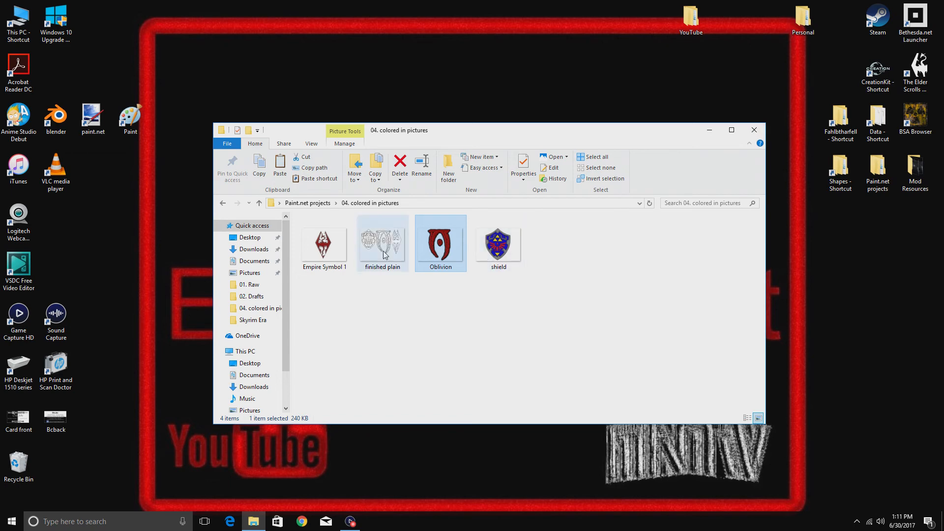
- View the Empire Symbol 1 picture and the shield picture from the folder, closing the viewer after each
{"action": "double_click", "coordinate": [340, 253]}
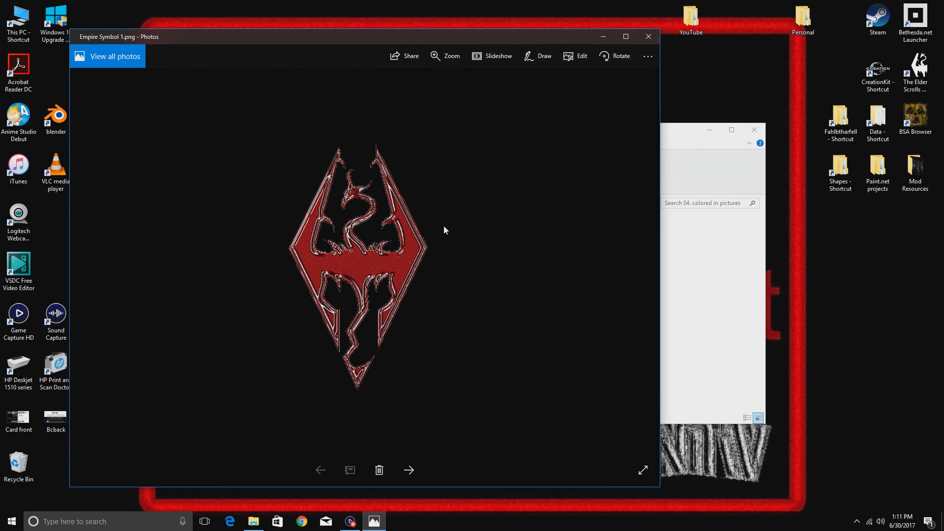
{"action": "left_click", "coordinate": [650, 36]}
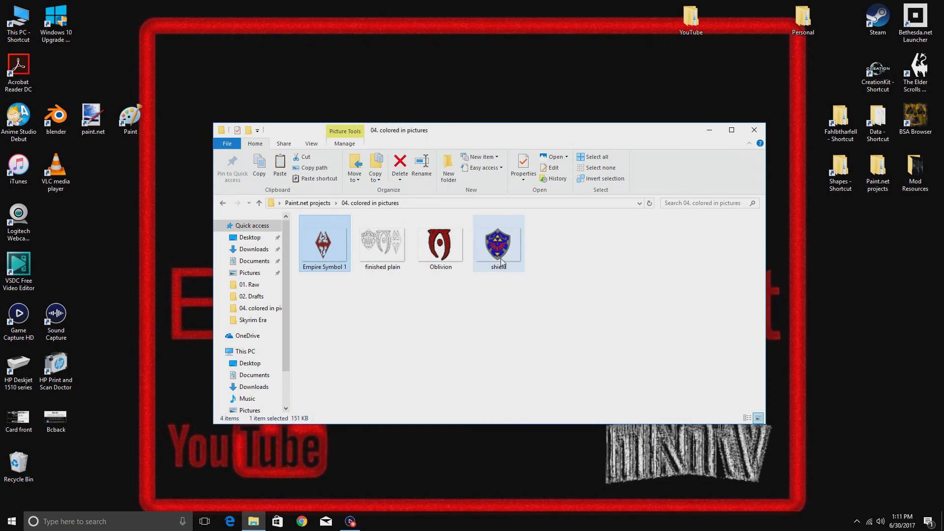
{"action": "left_click", "coordinate": [499, 245]}
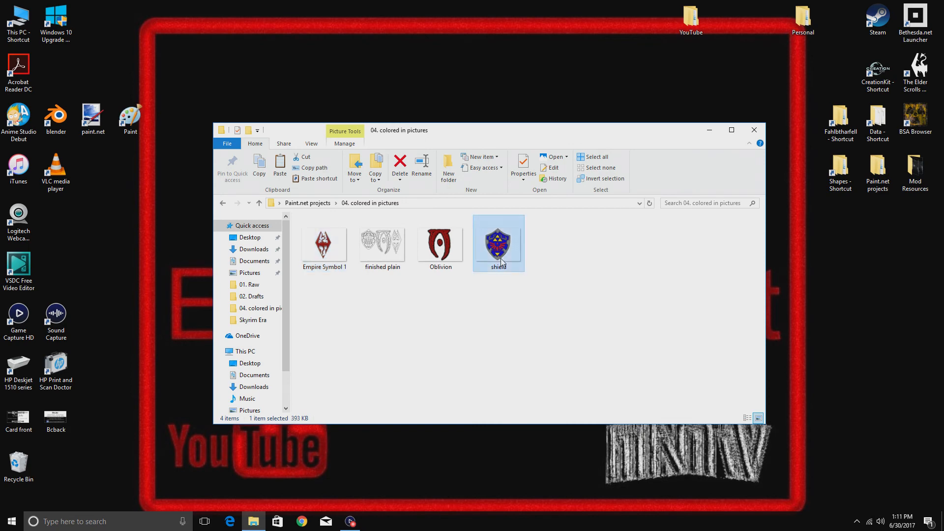
{"action": "double_click", "coordinate": [501, 259]}
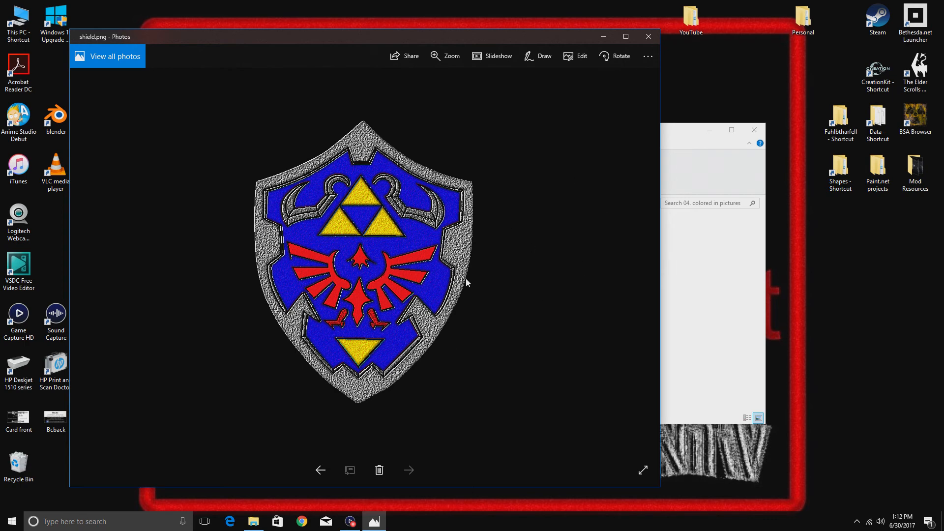
{"action": "left_click", "coordinate": [647, 37]}
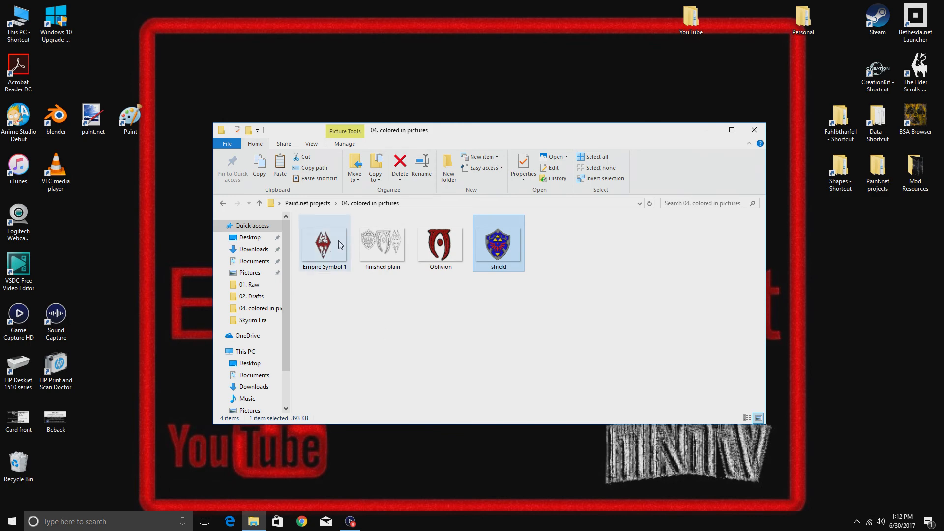
{"action": "double_click", "coordinate": [508, 251]}
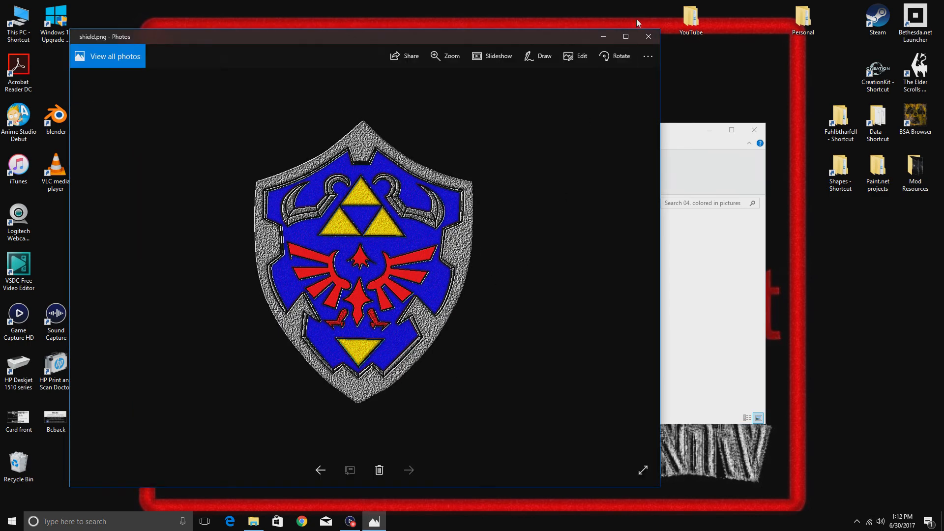
{"action": "left_click", "coordinate": [649, 36]}
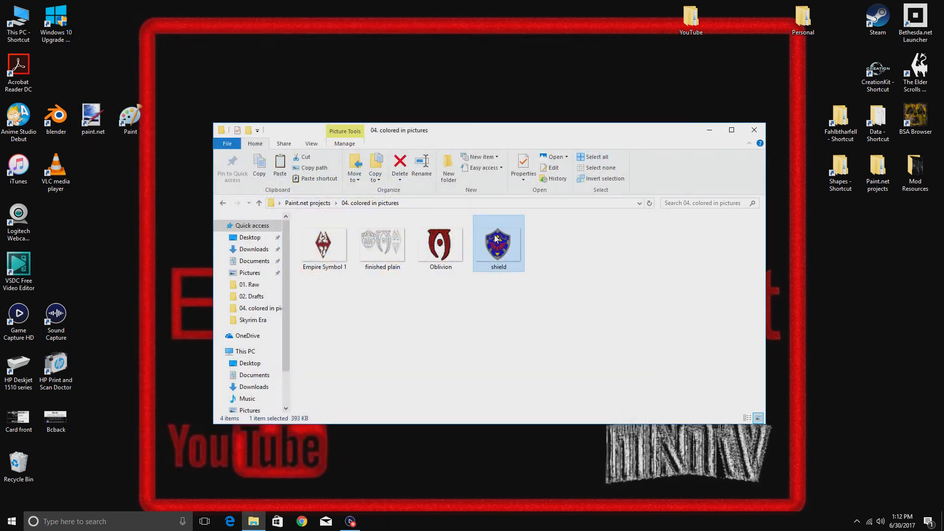
- View the Oblivion picture and Empire Symbol 1 again, and close the viewer and the "04. colored in pictures" folder window
{"action": "double_click", "coordinate": [448, 255]}
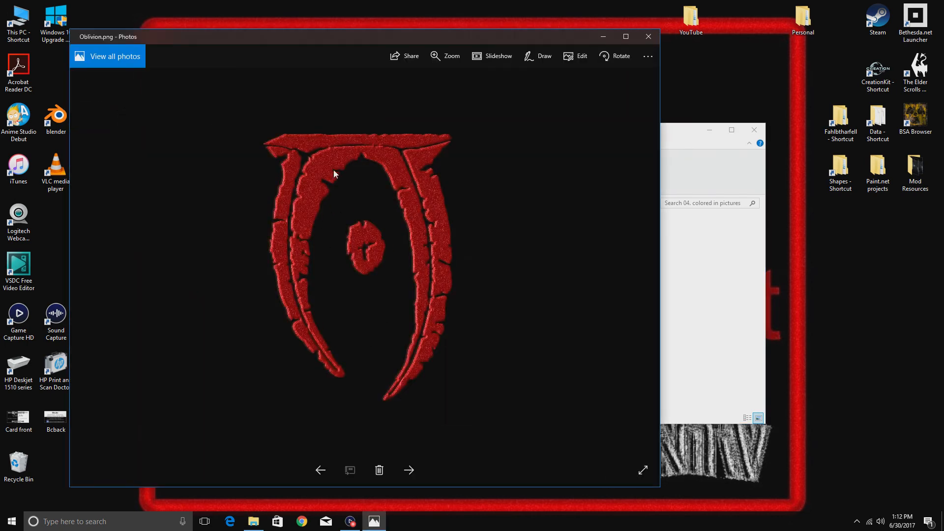
{"action": "left_click", "coordinate": [649, 36]}
{"action": "double_click", "coordinate": [337, 271]}
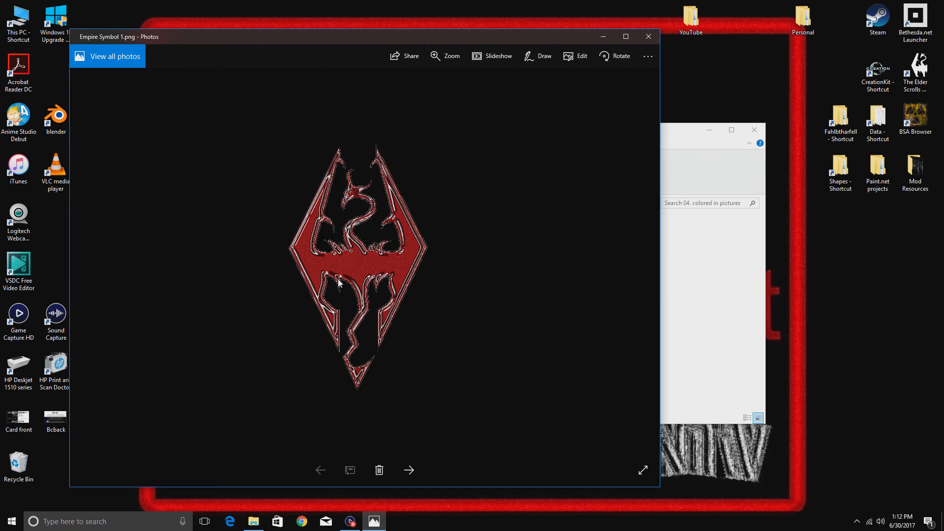
{"action": "left_click", "coordinate": [648, 37]}
{"action": "left_click", "coordinate": [762, 132]}
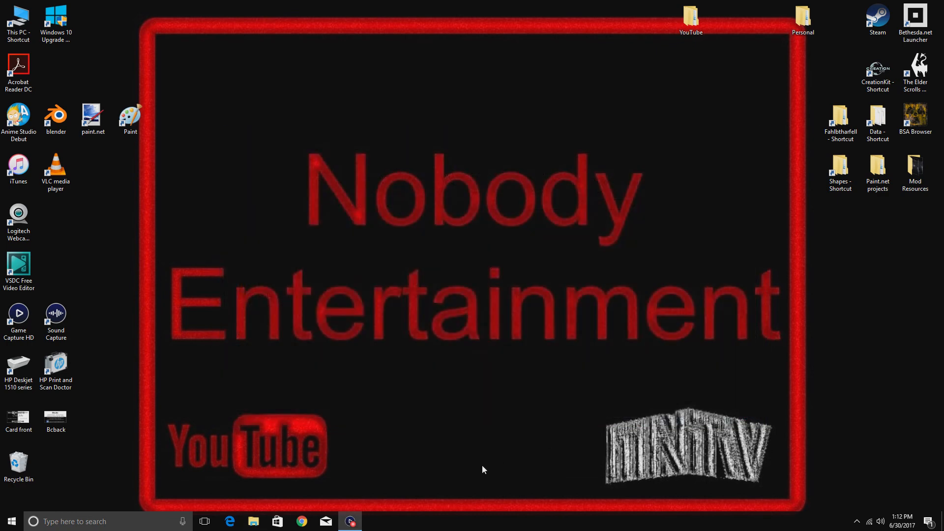
{"action": "left_click", "coordinate": [350, 523]}
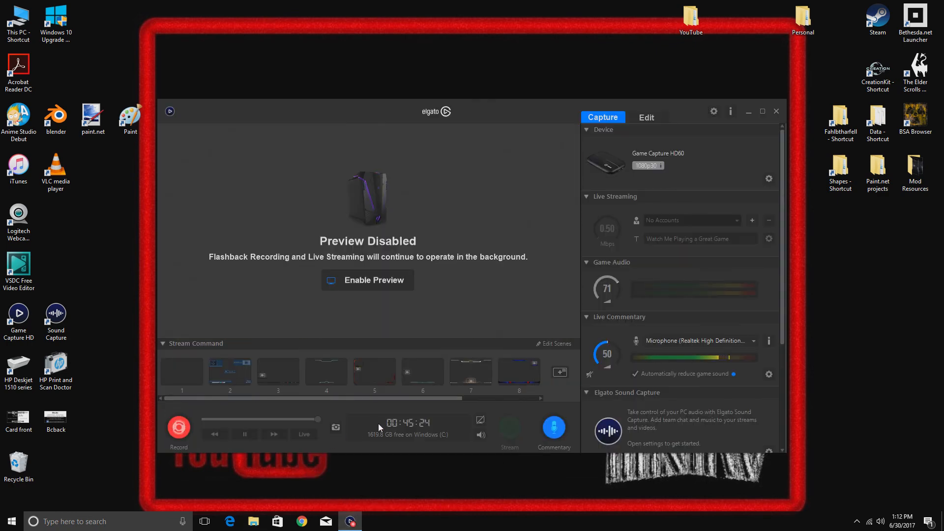